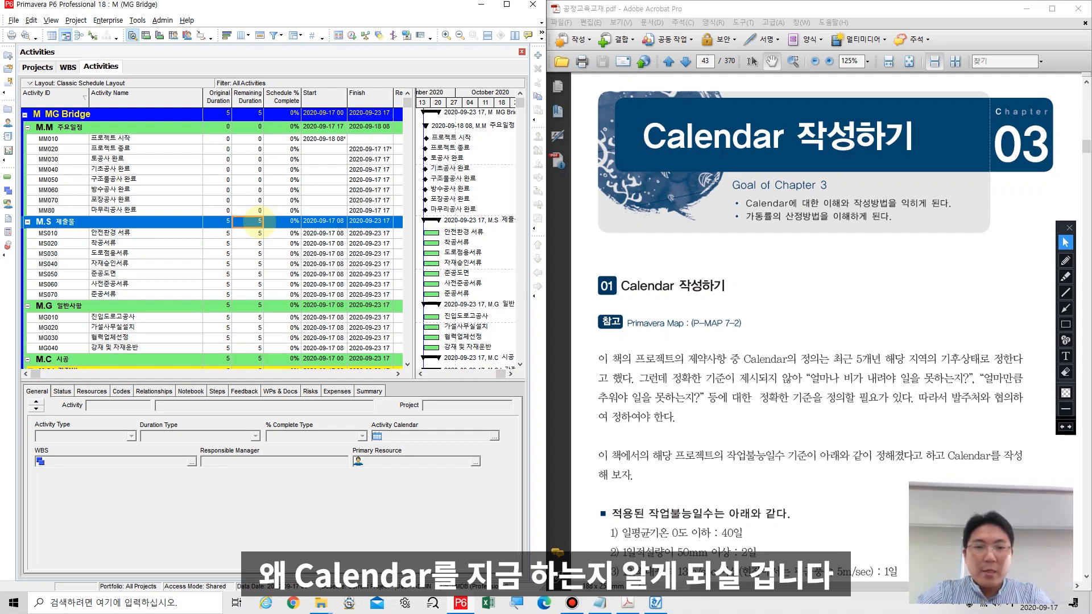
- Examine the Calendar chapter on page 43 of the textbook PDF, down to the non-working day criteria
{"action": "scroll", "coordinate": [261, 222], "scroll_direction": "down", "scroll_amount": 2}
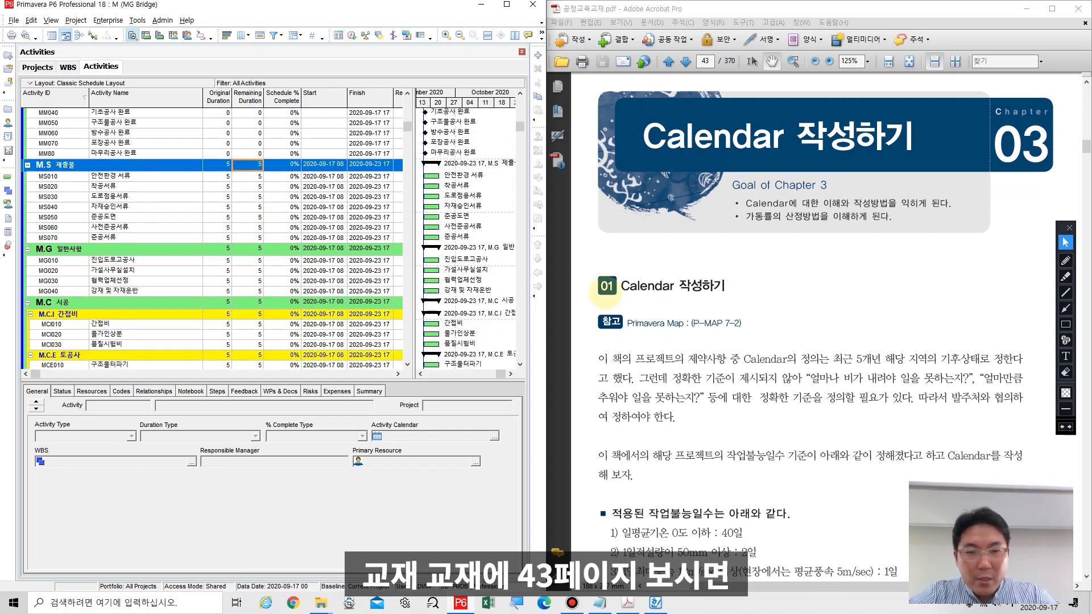
{"action": "scroll", "coordinate": [605, 287], "scroll_direction": "up", "scroll_amount": 3}
{"action": "scroll", "coordinate": [693, 295], "scroll_direction": "down", "scroll_amount": 5}
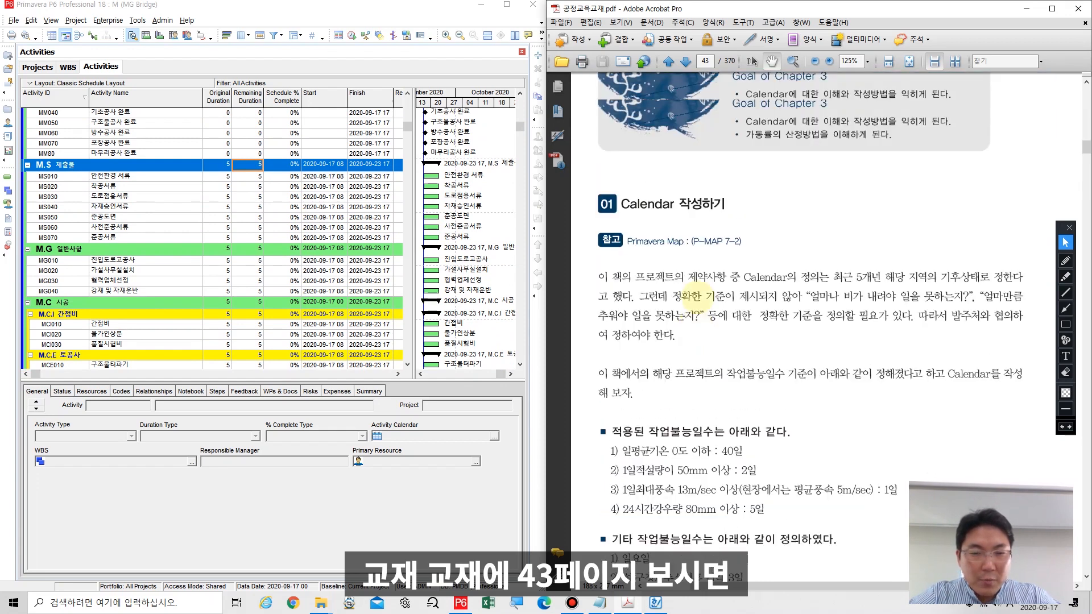
{"action": "scroll", "coordinate": [692, 296], "scroll_direction": "down", "scroll_amount": 5}
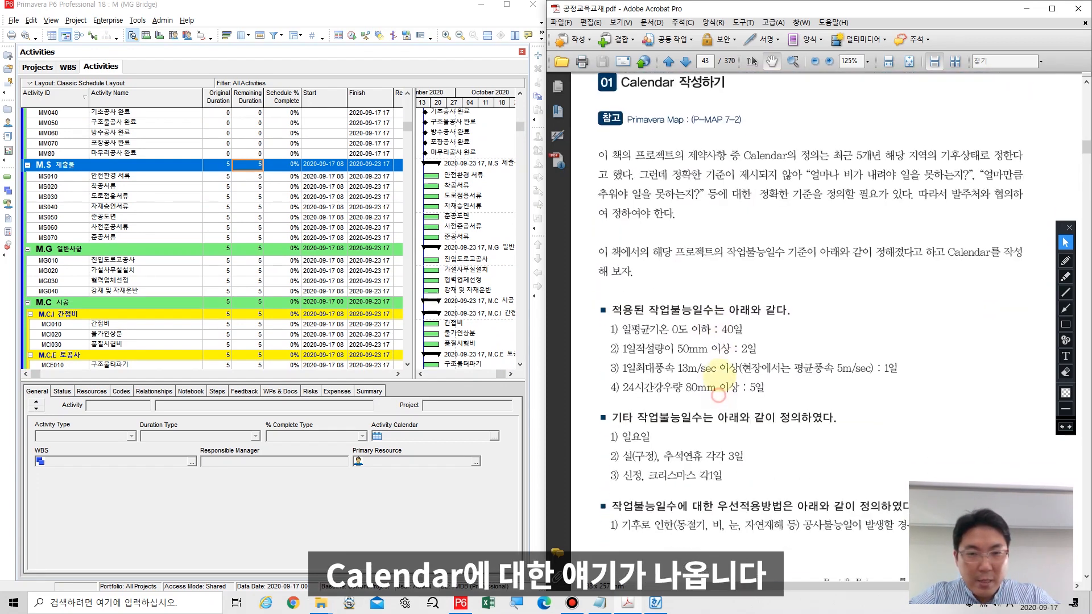
{"action": "left_click_drag", "start_coordinate": [719, 378], "coordinate": [712, 392]}
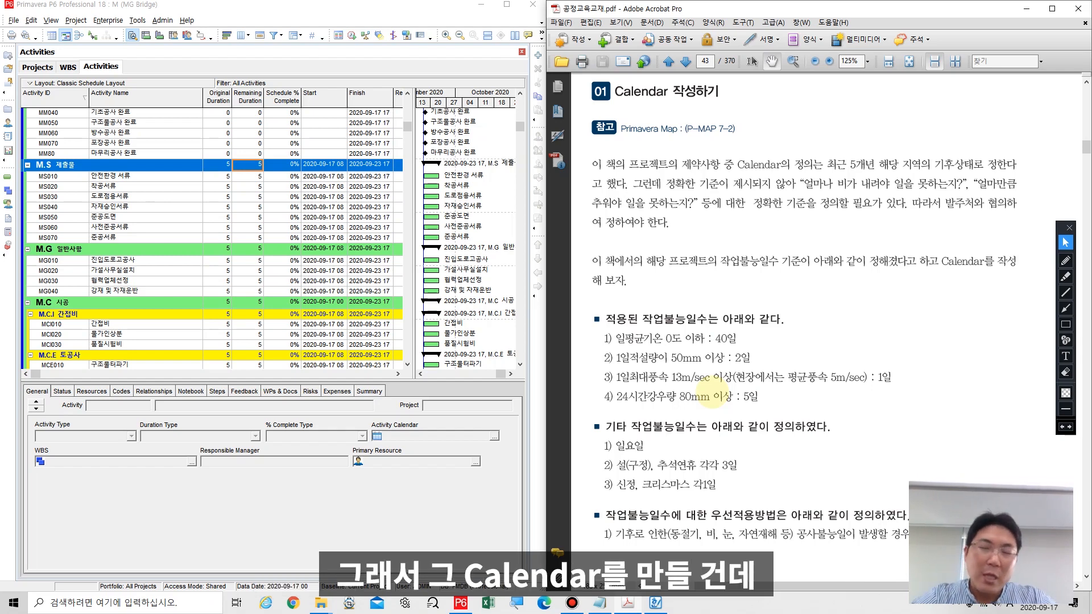
{"action": "scroll", "coordinate": [752, 418], "scroll_direction": "down", "scroll_amount": 1}
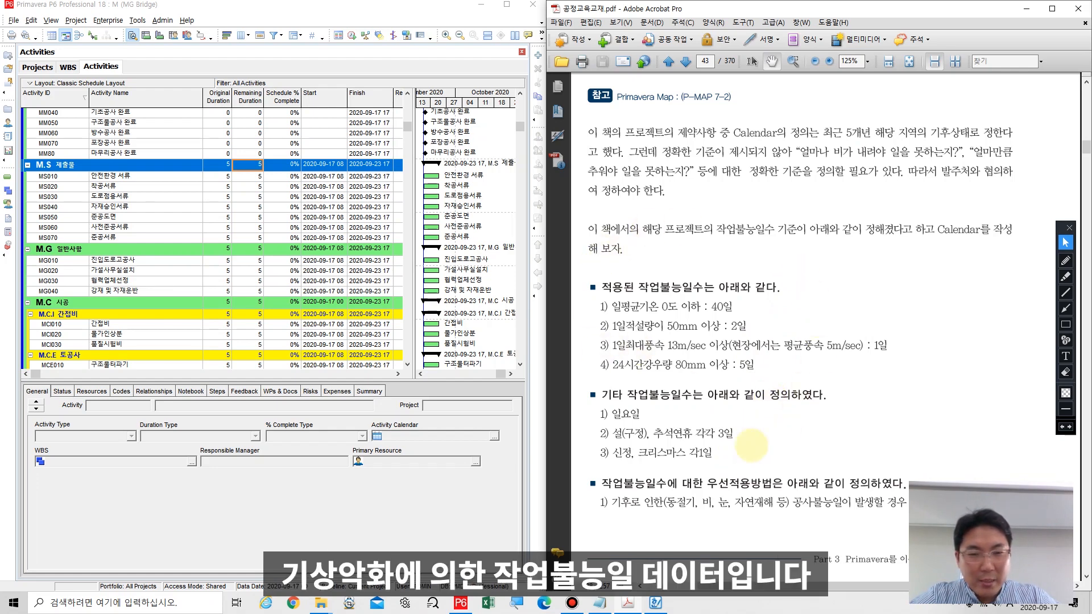
{"action": "scroll", "coordinate": [734, 413], "scroll_direction": "down", "scroll_amount": 4}
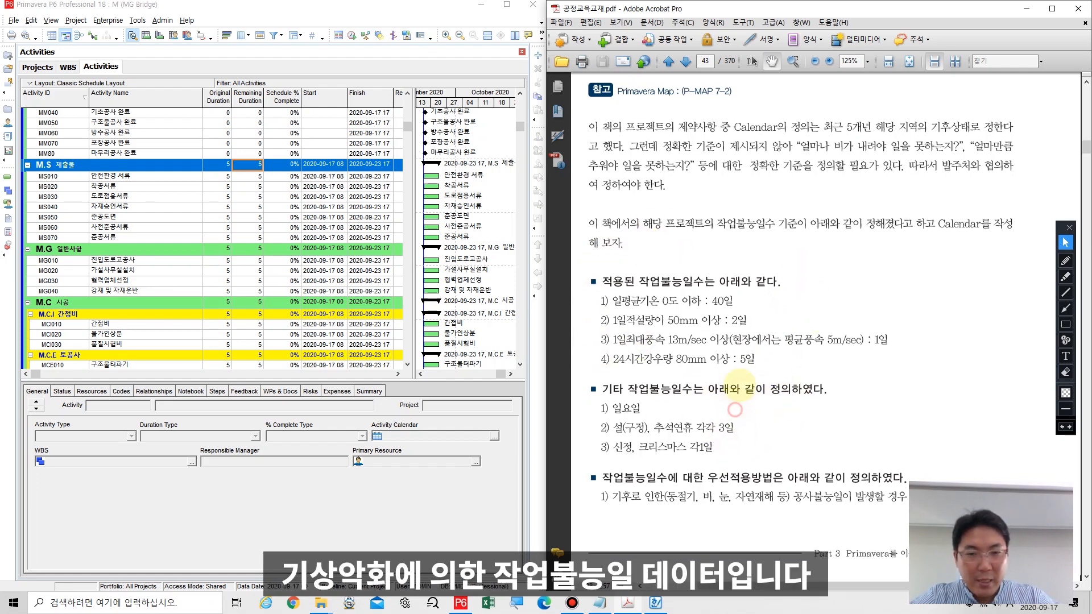
{"action": "left_click_drag", "start_coordinate": [743, 295], "coordinate": [735, 290]}
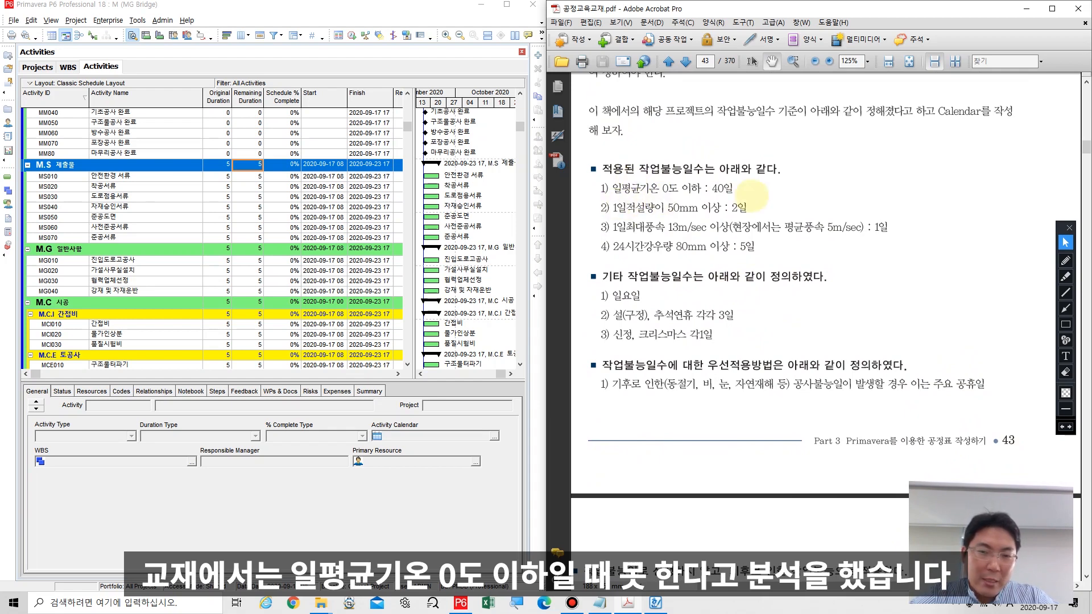
- Circle the 40일, 2일, 1일 and 5일 values in red pen, underline the 24-hour rainfall criterion and encircle the whole group
{"action": "left_click", "coordinate": [1065, 260]}
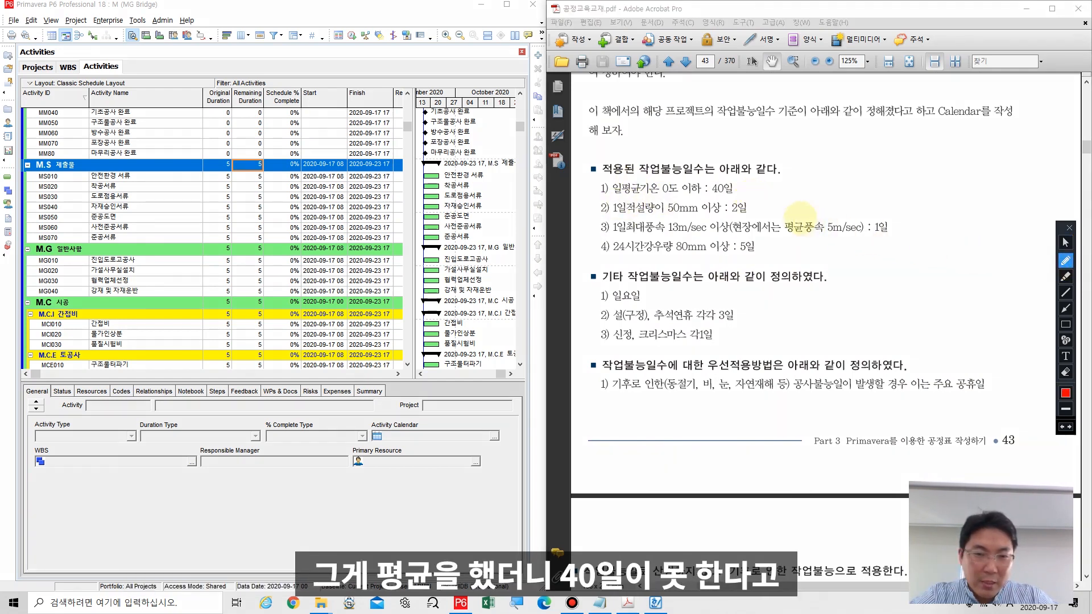
{"action": "mouse_move", "coordinate": [756, 198]}
{"action": "left_mouse_down"}
{"action": "mouse_move", "coordinate": [708, 196]}
{"action": "mouse_move", "coordinate": [705, 170]}
{"action": "mouse_move", "coordinate": [745, 160]}
{"action": "mouse_move", "coordinate": [757, 196]}
{"action": "mouse_move", "coordinate": [746, 199]}
{"action": "left_mouse_up"}
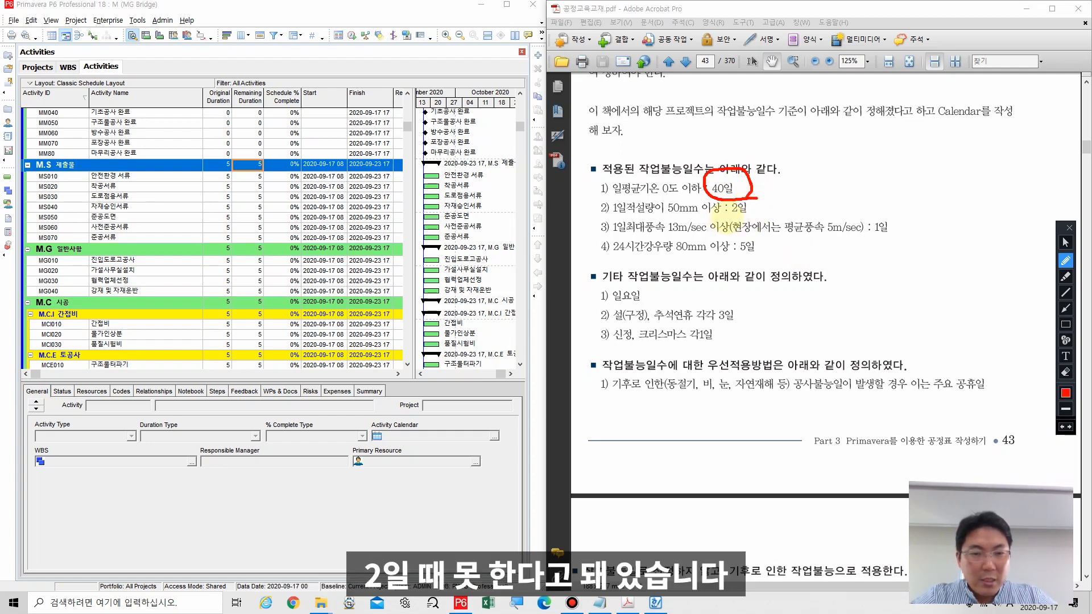
{"action": "mouse_move", "coordinate": [723, 215]}
{"action": "left_mouse_down"}
{"action": "mouse_move", "coordinate": [756, 213]}
{"action": "mouse_move", "coordinate": [760, 196]}
{"action": "mouse_move", "coordinate": [721, 199]}
{"action": "mouse_move", "coordinate": [727, 215]}
{"action": "left_mouse_up"}
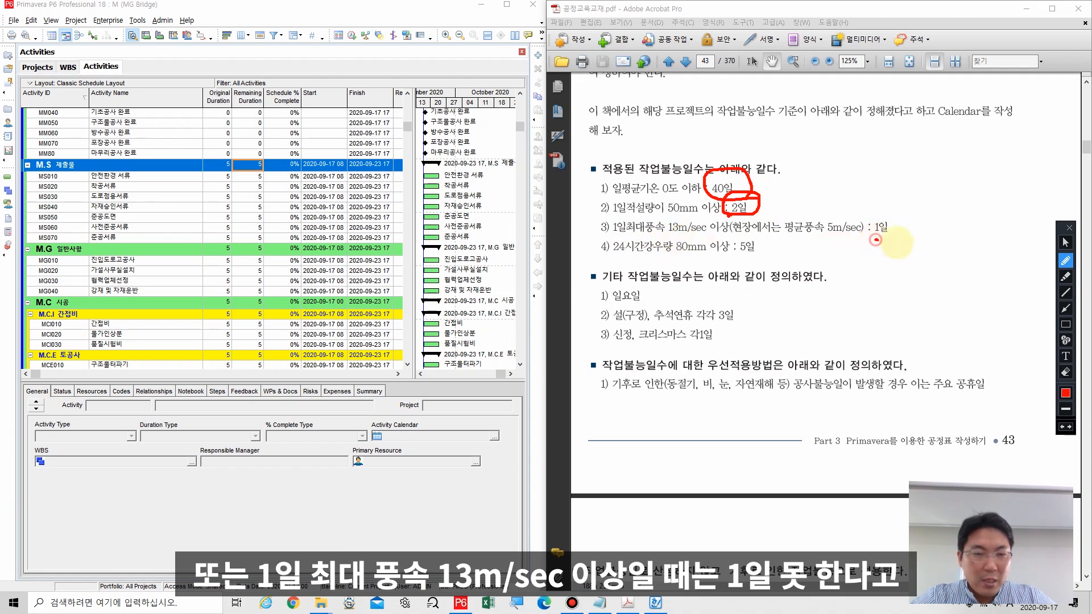
{"action": "mouse_move", "coordinate": [876, 240]}
{"action": "left_mouse_down"}
{"action": "mouse_move", "coordinate": [865, 219]}
{"action": "mouse_move", "coordinate": [879, 241]}
{"action": "left_mouse_up"}
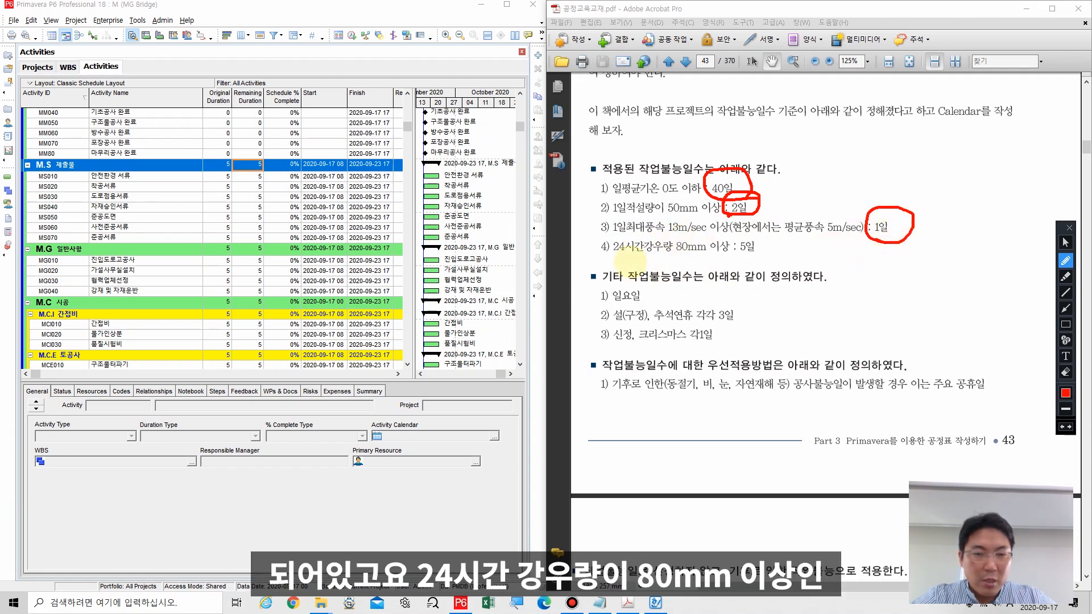
{"action": "left_click_drag", "start_coordinate": [615, 256], "coordinate": [764, 250]}
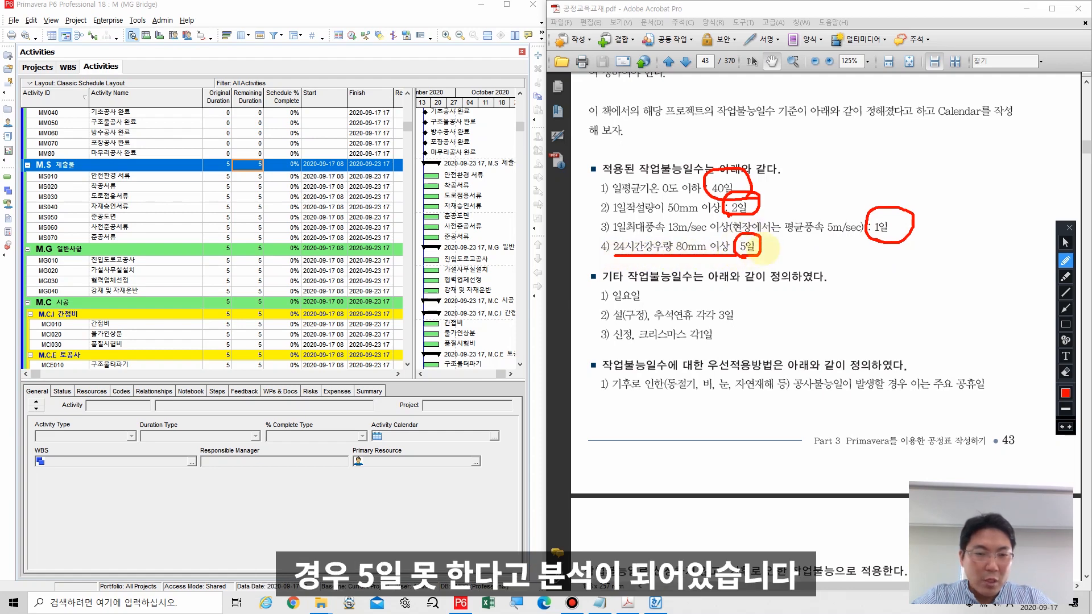
{"action": "mouse_move", "coordinate": [702, 171]}
{"action": "left_mouse_down"}
{"action": "mouse_move", "coordinate": [719, 149]}
{"action": "mouse_move", "coordinate": [918, 188]}
{"action": "mouse_move", "coordinate": [842, 284]}
{"action": "mouse_move", "coordinate": [711, 253]}
{"action": "left_mouse_up"}
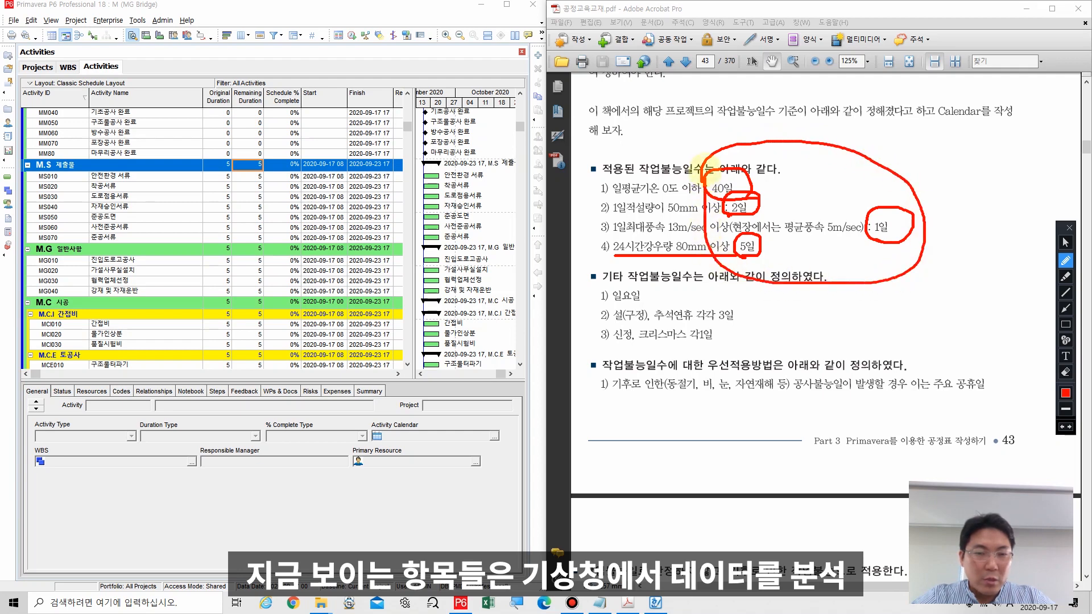
- Handwrite "기상청 / 10년" and a circled "평균" beside the encircled criteria, with an arrow pointing at the group
{"action": "left_click_drag", "start_coordinate": [890, 162], "coordinate": [914, 176]}
{"action": "mouse_move", "coordinate": [928, 152]}
{"action": "left_mouse_down"}
{"action": "mouse_move", "coordinate": [961, 165]}
{"action": "mouse_move", "coordinate": [938, 187]}
{"action": "mouse_move", "coordinate": [971, 178]}
{"action": "left_mouse_up"}
{"action": "mouse_move", "coordinate": [964, 193]}
{"action": "left_mouse_down"}
{"action": "mouse_move", "coordinate": [954, 228]}
{"action": "mouse_move", "coordinate": [929, 229]}
{"action": "mouse_move", "coordinate": [939, 235]}
{"action": "left_mouse_up"}
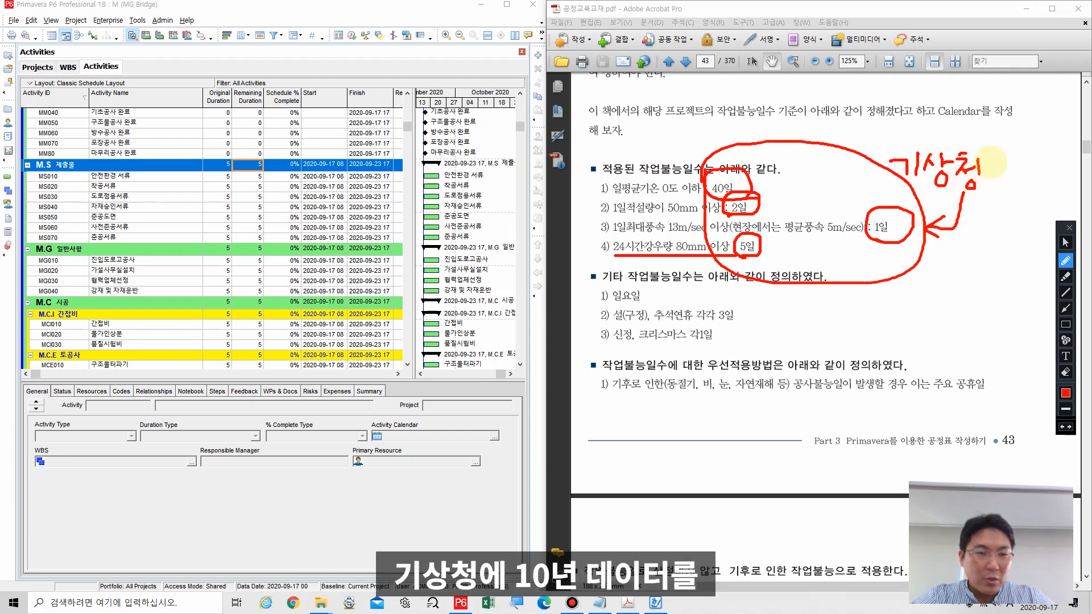
{"action": "mouse_move", "coordinate": [1005, 147]}
{"action": "left_mouse_down"}
{"action": "mouse_move", "coordinate": [976, 206]}
{"action": "mouse_move", "coordinate": [995, 209]}
{"action": "mouse_move", "coordinate": [1008, 193]}
{"action": "mouse_move", "coordinate": [1039, 219]}
{"action": "mouse_move", "coordinate": [995, 238]}
{"action": "mouse_move", "coordinate": [1008, 253]}
{"action": "left_mouse_up"}
{"action": "mouse_move", "coordinate": [993, 257]}
{"action": "left_mouse_down"}
{"action": "mouse_move", "coordinate": [995, 267]}
{"action": "mouse_move", "coordinate": [1027, 257]}
{"action": "left_mouse_up"}
{"action": "mouse_move", "coordinate": [1006, 265]}
{"action": "left_mouse_down"}
{"action": "mouse_move", "coordinate": [1018, 280]}
{"action": "mouse_move", "coordinate": [984, 219]}
{"action": "mouse_move", "coordinate": [1030, 267]}
{"action": "left_mouse_up"}
- Sketch a horizontal baseline with fluctuating lines above it and a dashed average line below the weather criteria
{"action": "mouse_move", "coordinate": [787, 344]}
{"action": "left_mouse_down"}
{"action": "mouse_move", "coordinate": [974, 336]}
{"action": "mouse_move", "coordinate": [788, 345]}
{"action": "mouse_move", "coordinate": [799, 350]}
{"action": "left_mouse_up"}
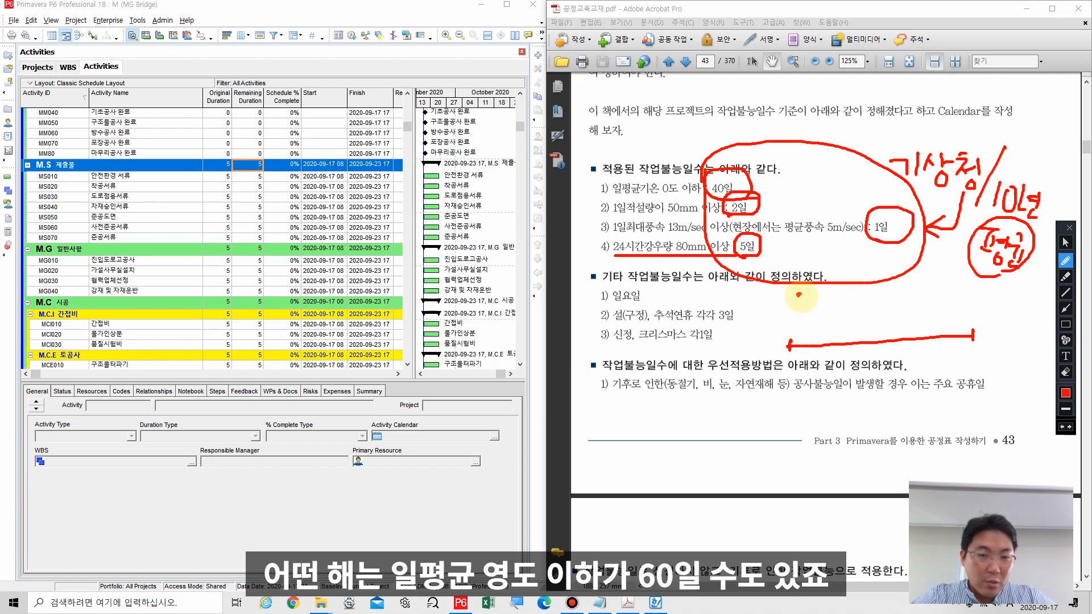
{"action": "mouse_move", "coordinate": [798, 294]}
{"action": "left_mouse_down"}
{"action": "mouse_move", "coordinate": [825, 315]}
{"action": "mouse_move", "coordinate": [840, 294]}
{"action": "mouse_move", "coordinate": [955, 287]}
{"action": "left_mouse_up"}
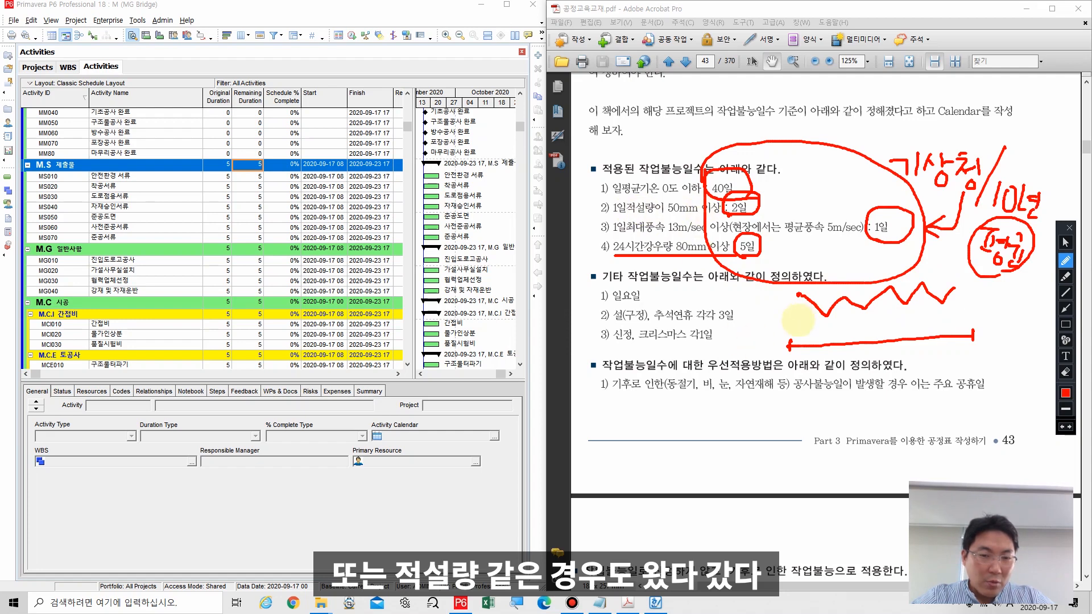
{"action": "left_click_drag", "start_coordinate": [796, 327], "coordinate": [840, 320]}
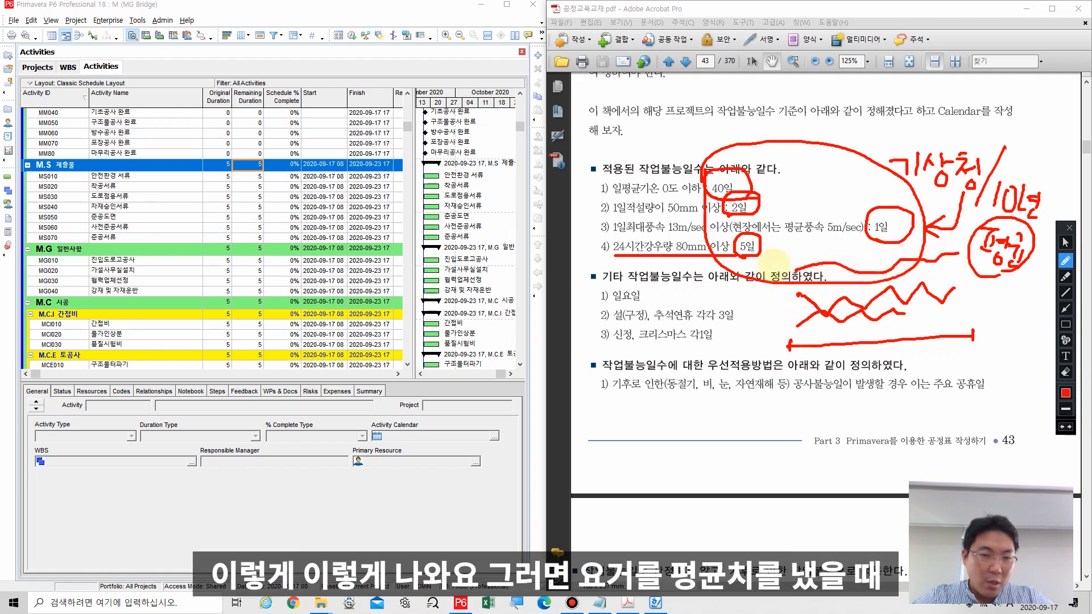
{"action": "left_click_drag", "start_coordinate": [776, 265], "coordinate": [867, 271]}
{"action": "left_click_drag", "start_coordinate": [878, 270], "coordinate": [884, 270]}
{"action": "left_click_drag", "start_coordinate": [894, 270], "coordinate": [920, 269]}
{"action": "left_click_drag", "start_coordinate": [931, 270], "coordinate": [967, 277]}
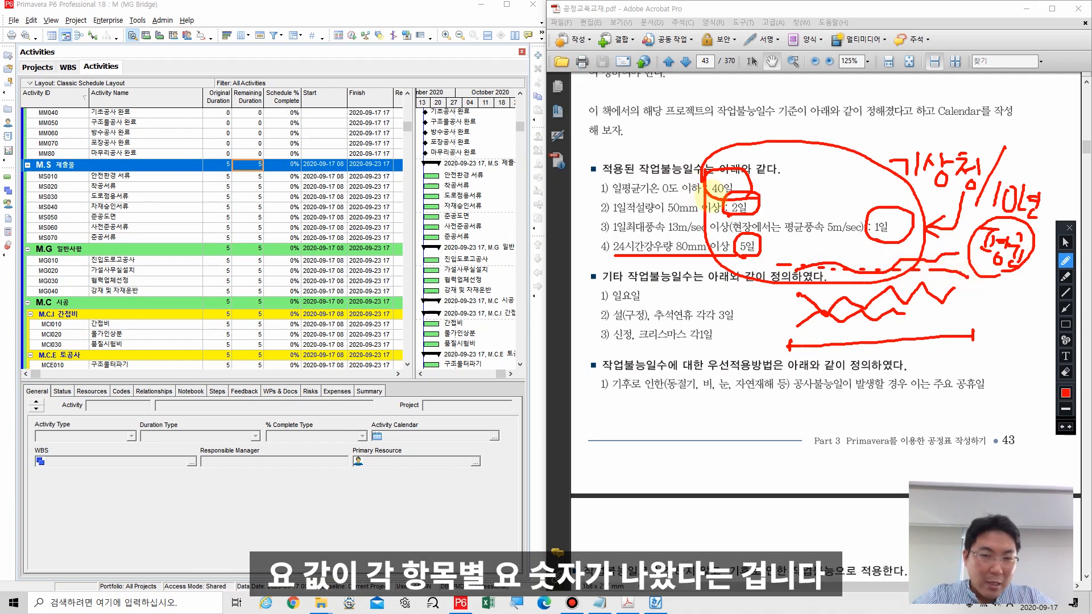
- Underline the weather criteria, circle their day counts again and erase all pen marks from the page
{"action": "mouse_move", "coordinate": [601, 196]}
{"action": "left_mouse_down"}
{"action": "mouse_move", "coordinate": [708, 193]}
{"action": "mouse_move", "coordinate": [719, 171]}
{"action": "mouse_move", "coordinate": [736, 183]}
{"action": "mouse_move", "coordinate": [729, 199]}
{"action": "left_mouse_up"}
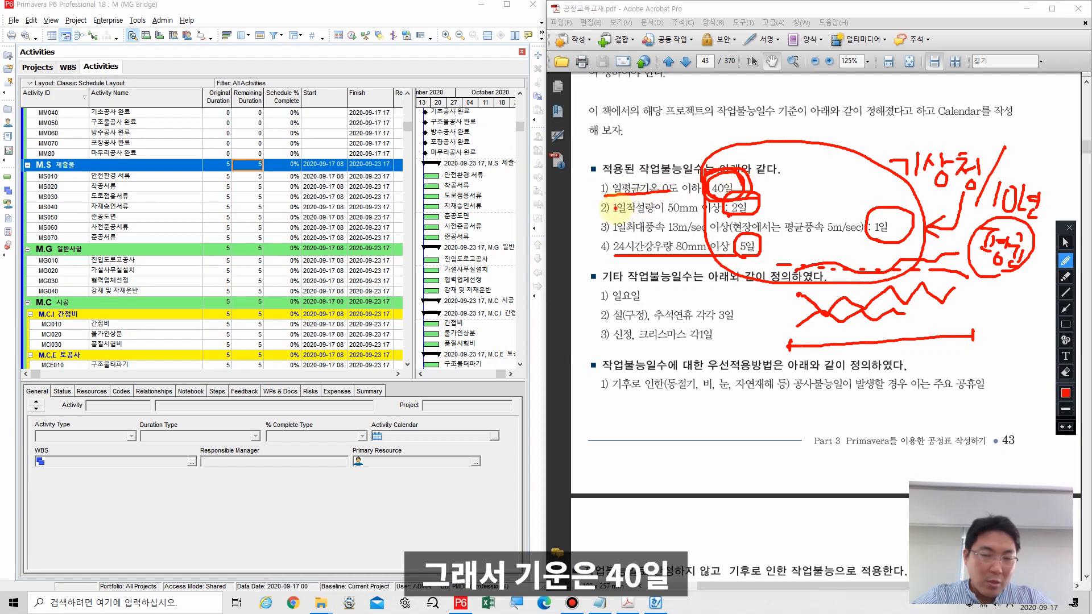
{"action": "left_click_drag", "start_coordinate": [616, 210], "coordinate": [680, 209]}
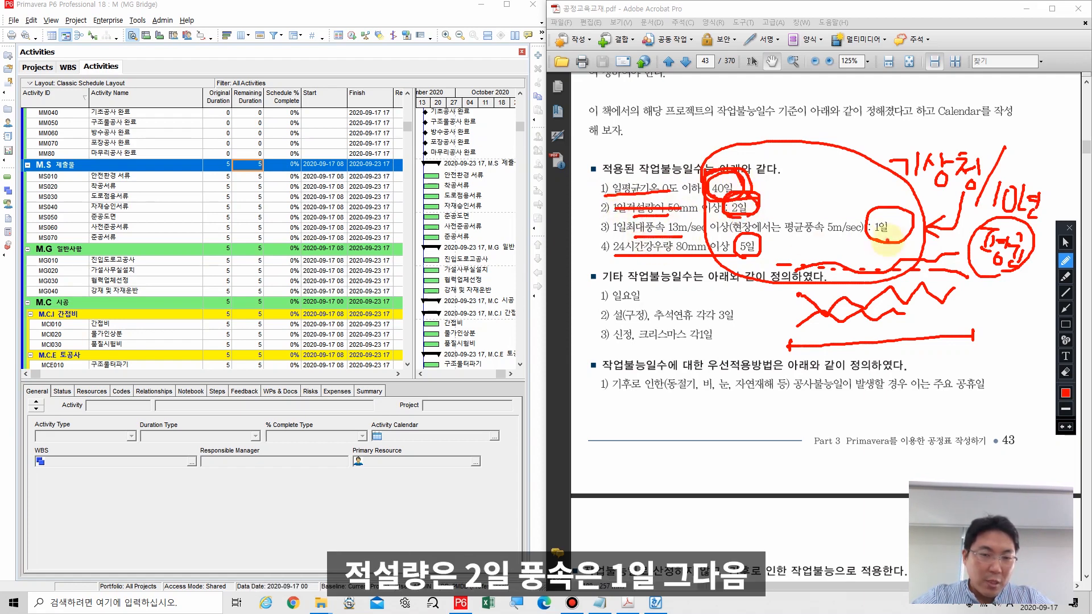
{"action": "left_click_drag", "start_coordinate": [887, 242], "coordinate": [902, 219]}
{"action": "mouse_move", "coordinate": [631, 256]}
{"action": "left_mouse_down"}
{"action": "mouse_move", "coordinate": [739, 273]}
{"action": "mouse_move", "coordinate": [770, 239]}
{"action": "mouse_move", "coordinate": [765, 268]}
{"action": "left_mouse_up"}
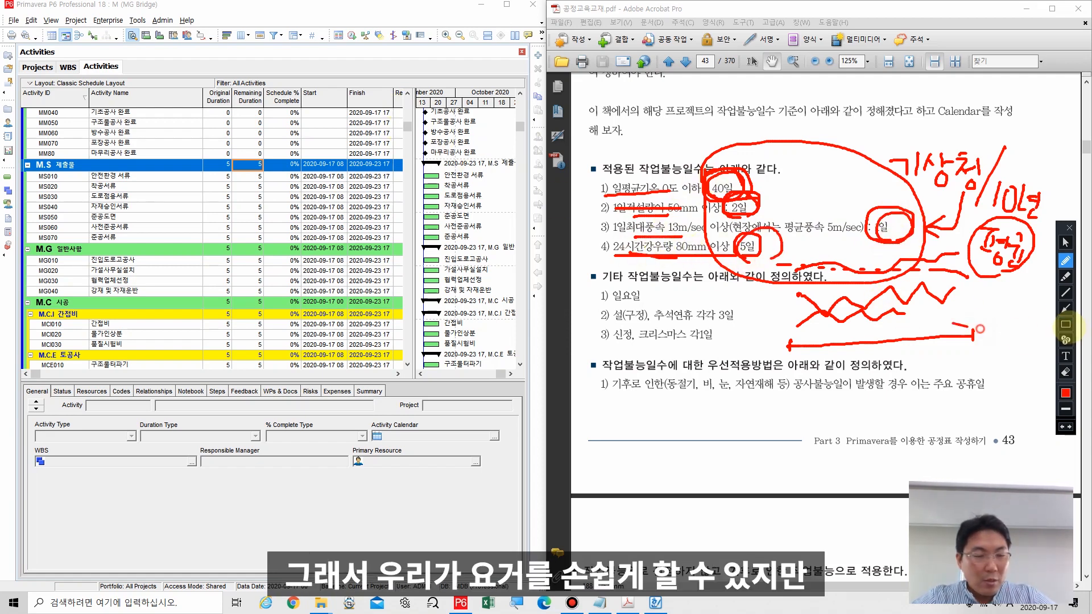
{"action": "left_click", "coordinate": [1065, 372]}
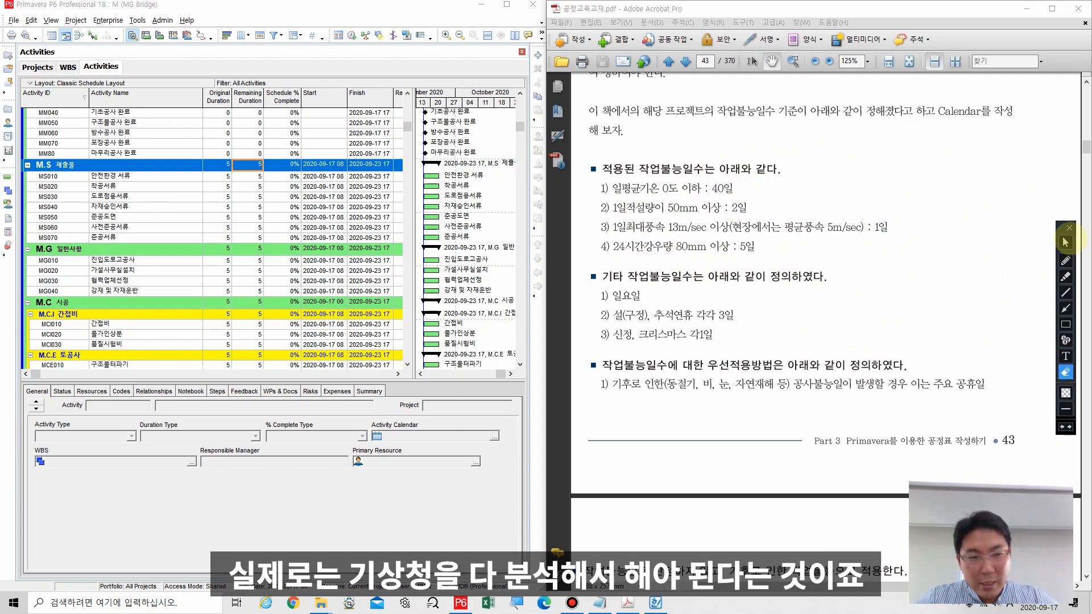
- Underline the other non-working day entries in red, handwrite "(20년 12월 10일)" beside 일요일, and erase all the marks
{"action": "left_click", "coordinate": [1066, 260]}
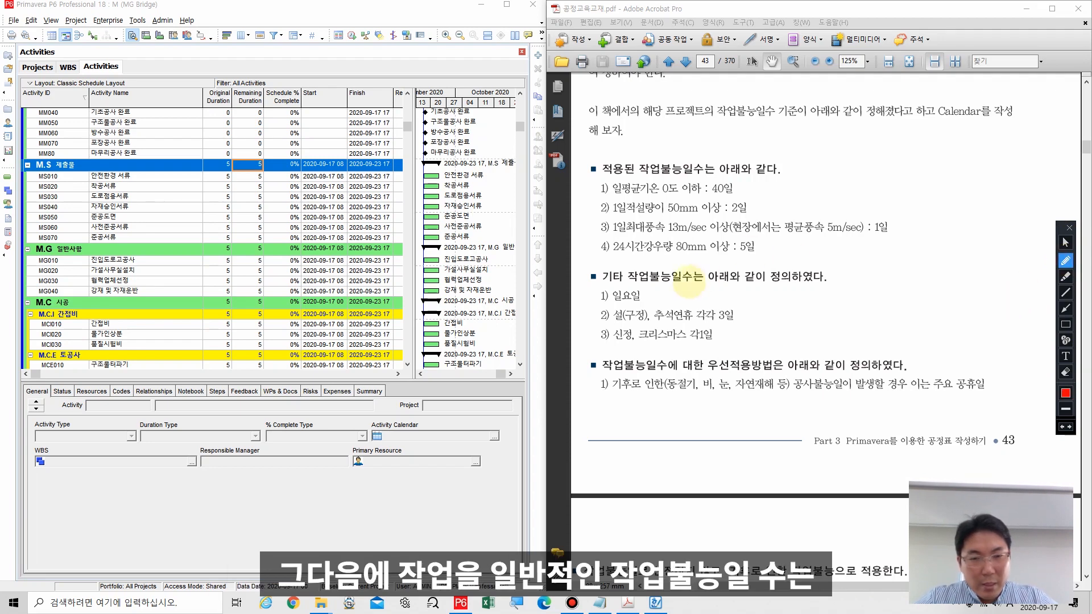
{"action": "left_click_drag", "start_coordinate": [626, 281], "coordinate": [681, 279]}
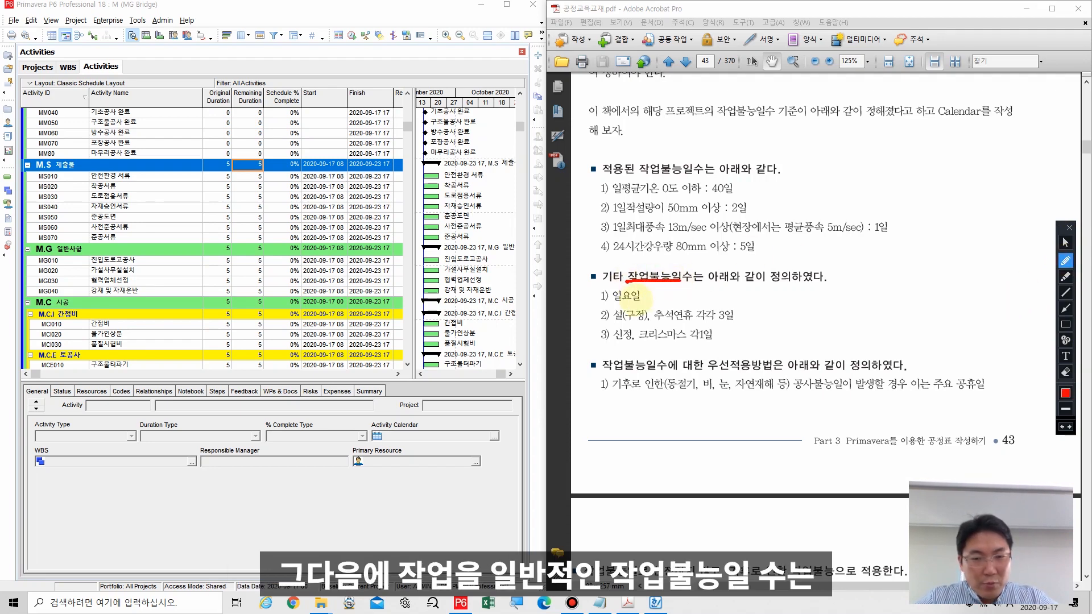
{"action": "mouse_move", "coordinate": [611, 305]}
{"action": "left_mouse_down"}
{"action": "mouse_move", "coordinate": [636, 305]}
{"action": "mouse_move", "coordinate": [623, 323]}
{"action": "mouse_move", "coordinate": [733, 329]}
{"action": "left_mouse_up"}
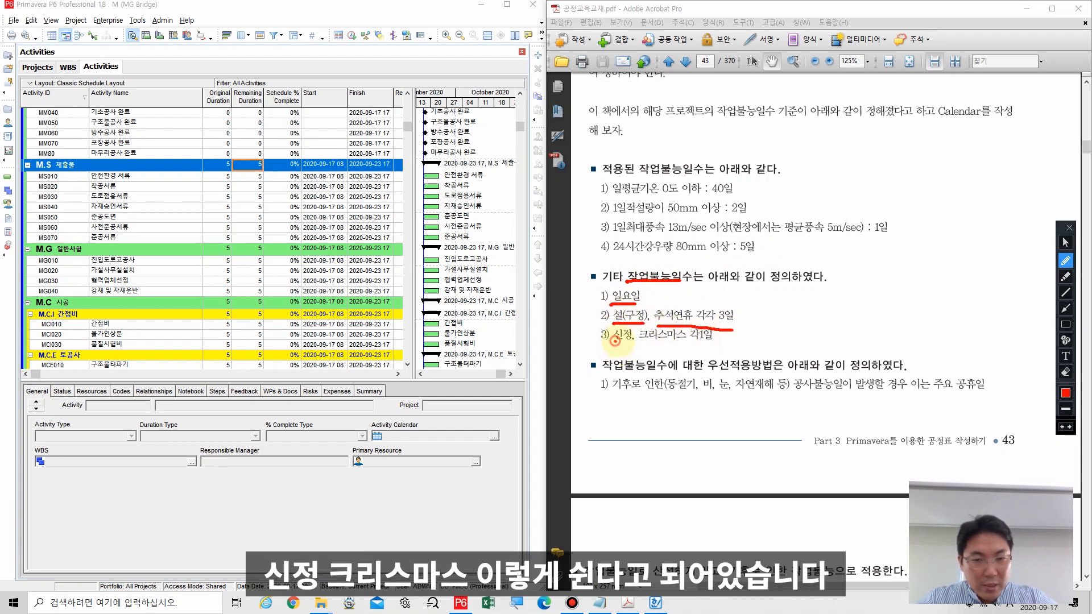
{"action": "left_click_drag", "start_coordinate": [615, 340], "coordinate": [711, 349]}
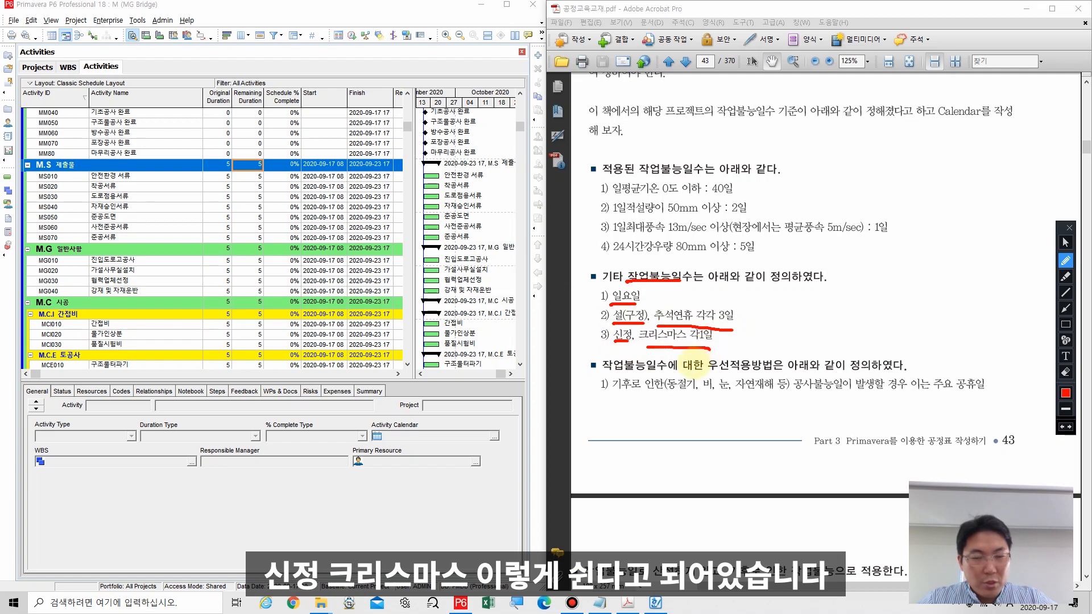
{"action": "mouse_move", "coordinate": [652, 288]}
{"action": "left_mouse_down"}
{"action": "mouse_move", "coordinate": [649, 303]}
{"action": "mouse_move", "coordinate": [698, 288]}
{"action": "mouse_move", "coordinate": [752, 305]}
{"action": "mouse_move", "coordinate": [816, 290]}
{"action": "mouse_move", "coordinate": [817, 309]}
{"action": "left_mouse_up"}
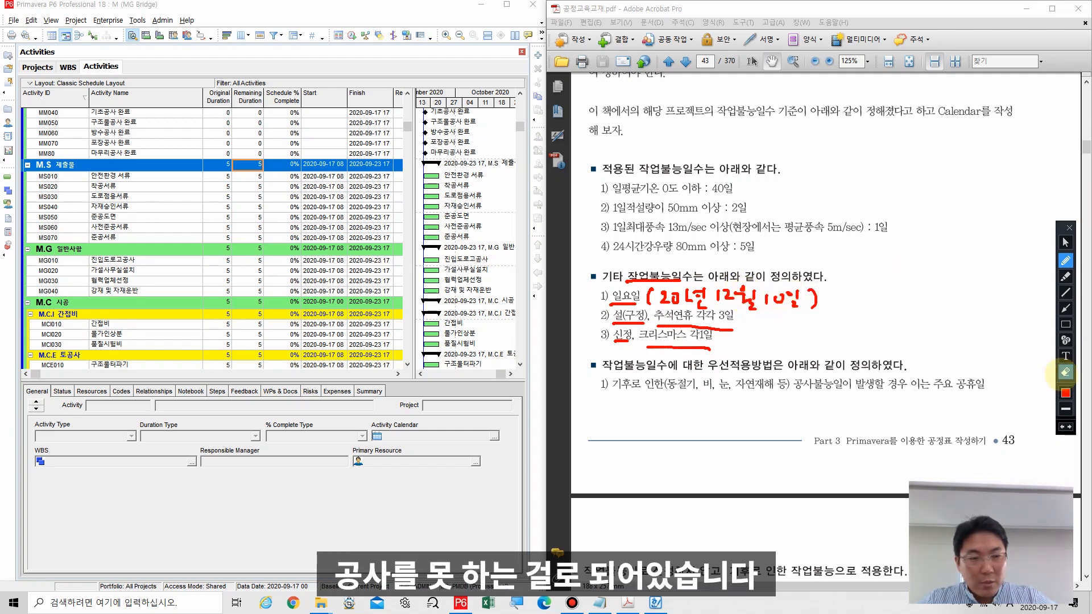
{"action": "left_click", "coordinate": [1066, 372]}
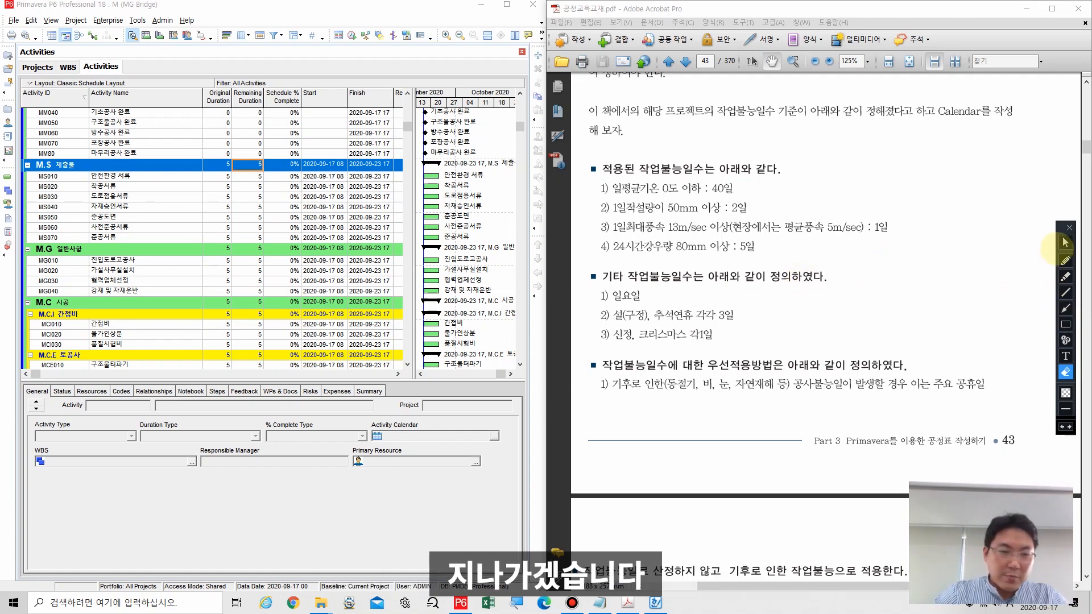
{"action": "left_click", "coordinate": [1065, 241]}
- Bring up the calendar type definitions on page 44 and frame "Office Work" under Calendar II with a red rectangle
{"action": "scroll", "coordinate": [702, 449], "scroll_direction": "down", "scroll_amount": 6}
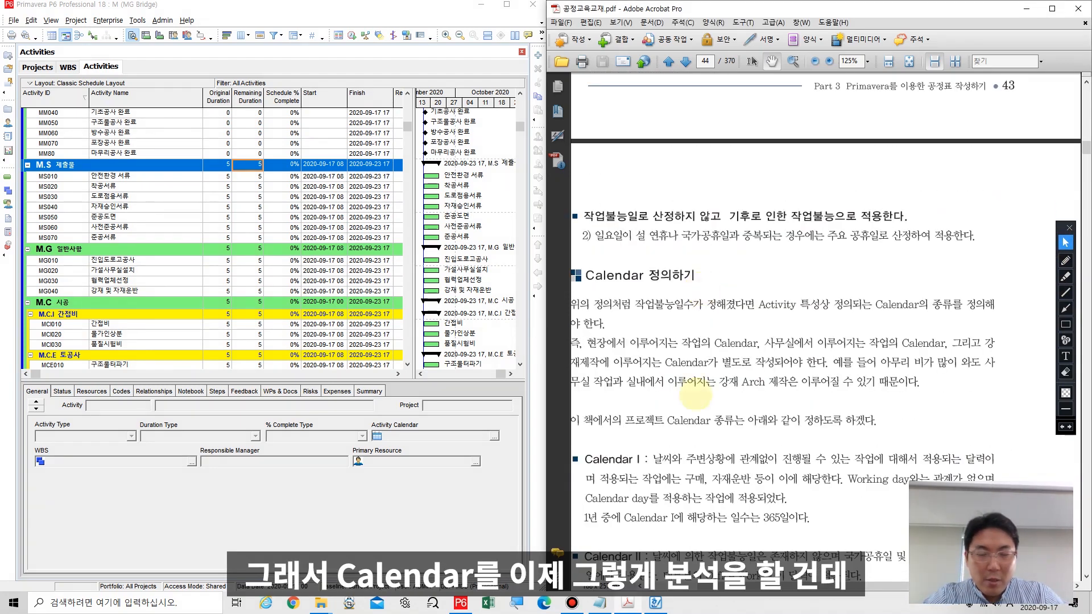
{"action": "scroll", "coordinate": [695, 396], "scroll_direction": "down", "scroll_amount": 5}
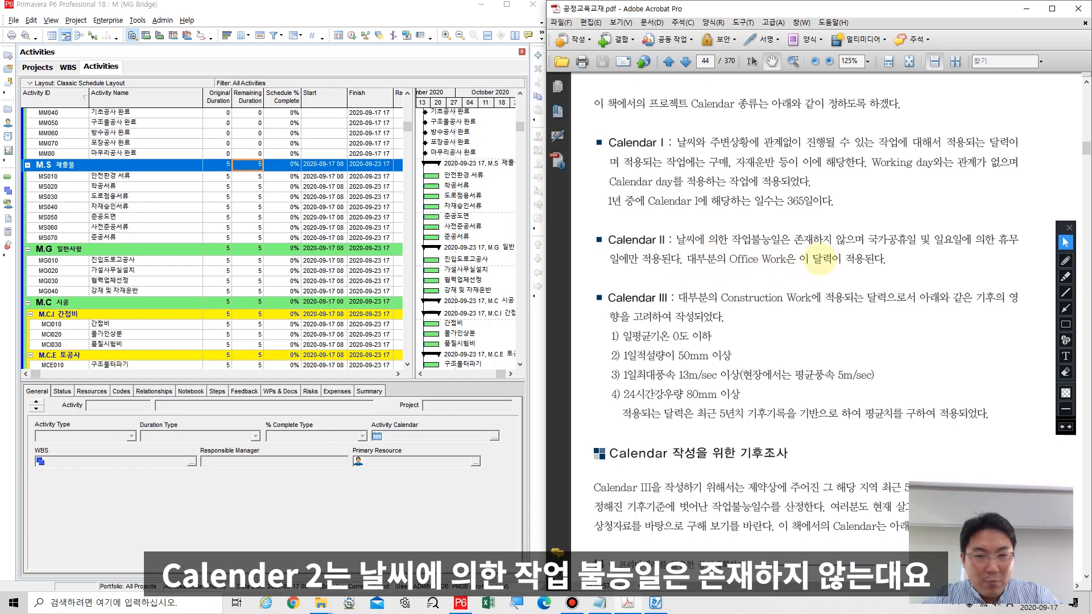
{"action": "left_click", "coordinate": [1065, 324]}
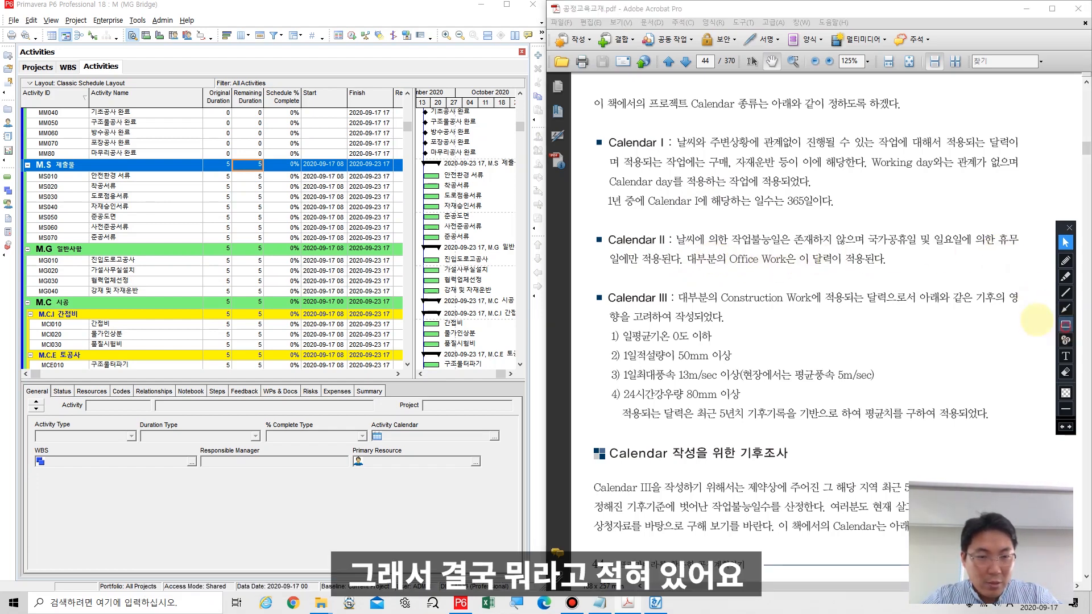
{"action": "left_click_drag", "start_coordinate": [719, 246], "coordinate": [795, 274]}
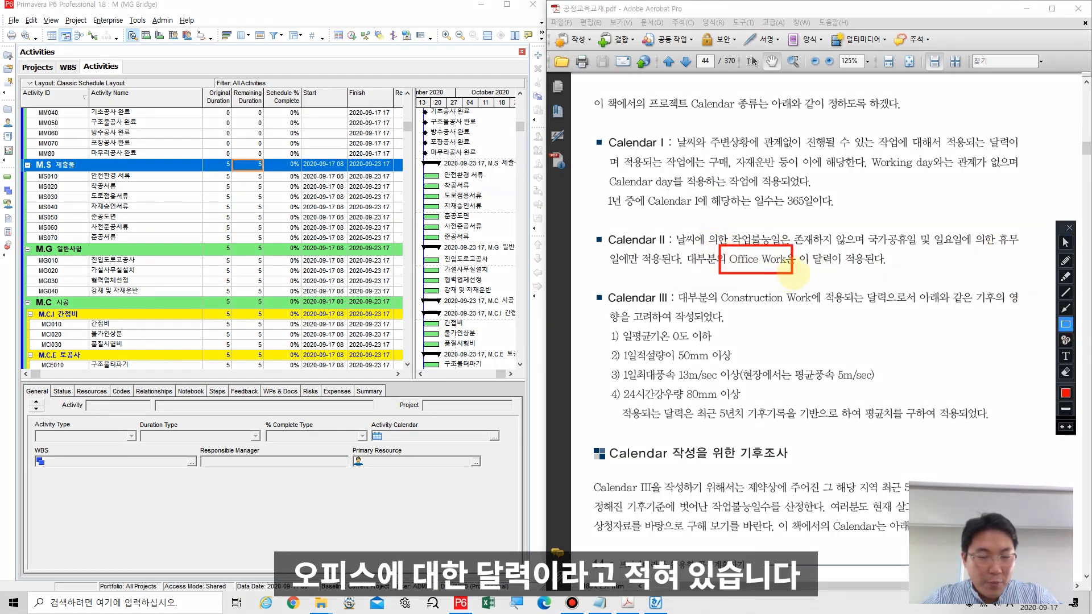
{"action": "left_click", "coordinate": [1065, 242]}
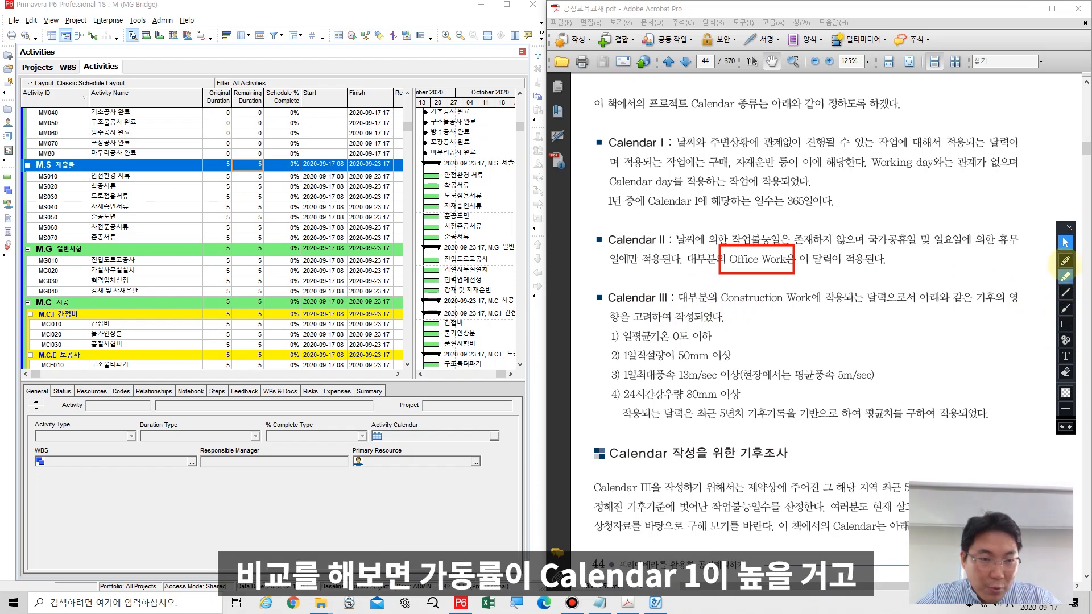
- Draw V-shaped pen marks between Calendar I, II and III, erase all annotations and return to the normal pointer
{"action": "left_click", "coordinate": [1065, 260]}
{"action": "mouse_move", "coordinate": [592, 200]}
{"action": "left_mouse_down"}
{"action": "mouse_move", "coordinate": [612, 228]}
{"action": "mouse_move", "coordinate": [644, 205]}
{"action": "left_mouse_up"}
{"action": "mouse_move", "coordinate": [593, 254]}
{"action": "left_mouse_down"}
{"action": "mouse_move", "coordinate": [614, 282]}
{"action": "mouse_move", "coordinate": [643, 266]}
{"action": "left_mouse_up"}
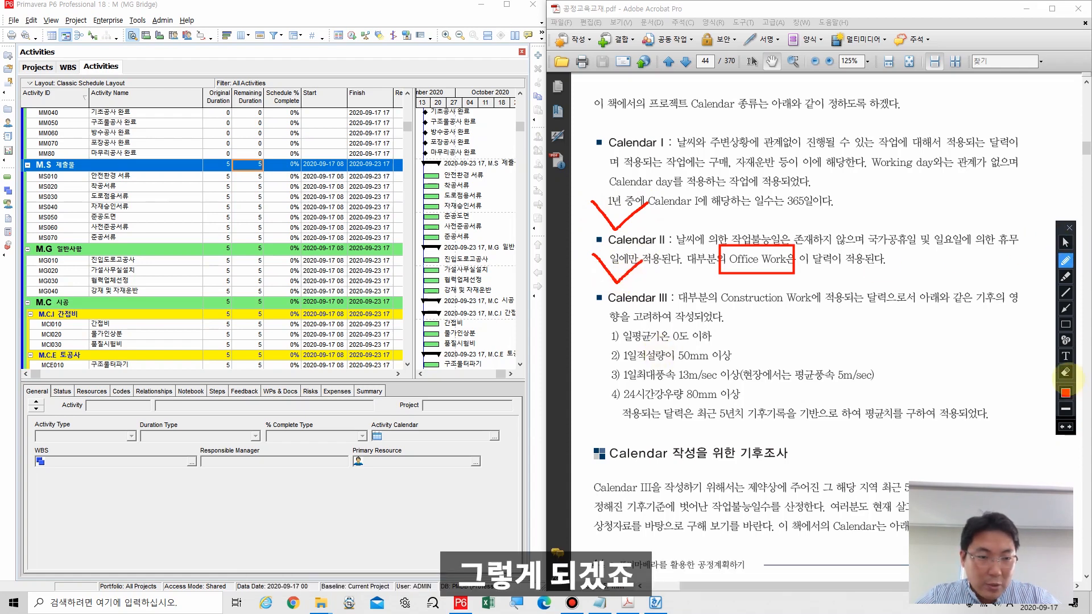
{"action": "left_click", "coordinate": [1066, 372]}
{"action": "left_click", "coordinate": [1066, 242]}
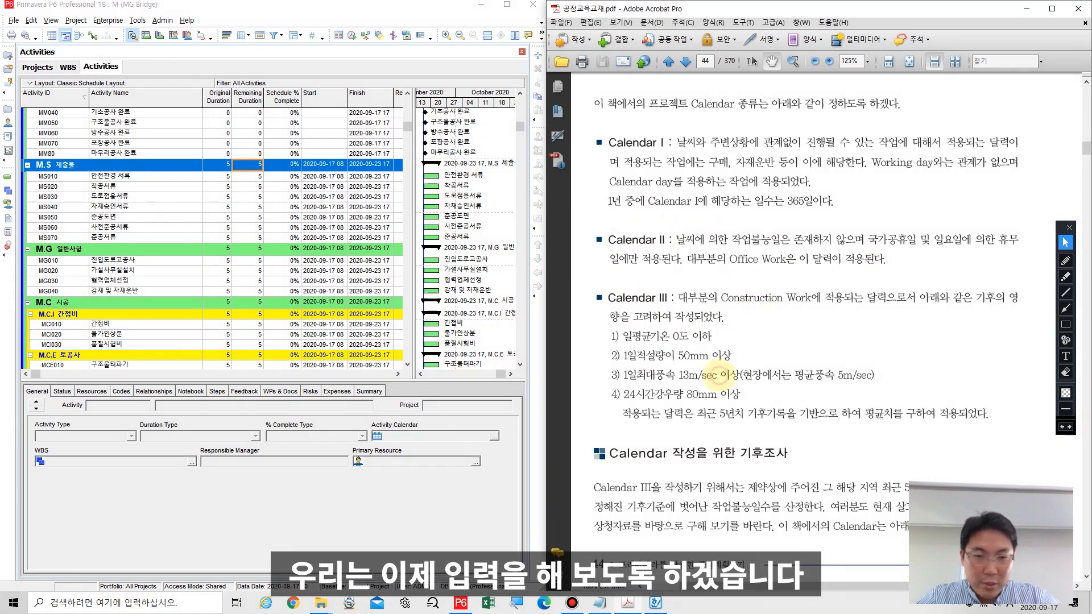
- Go to the Calendar II samples on page 50 of the textbook PDF
{"action": "scroll", "coordinate": [720, 374], "scroll_direction": "down", "scroll_amount": 10}
{"action": "scroll", "coordinate": [720, 375], "scroll_direction": "down", "scroll_amount": 15}
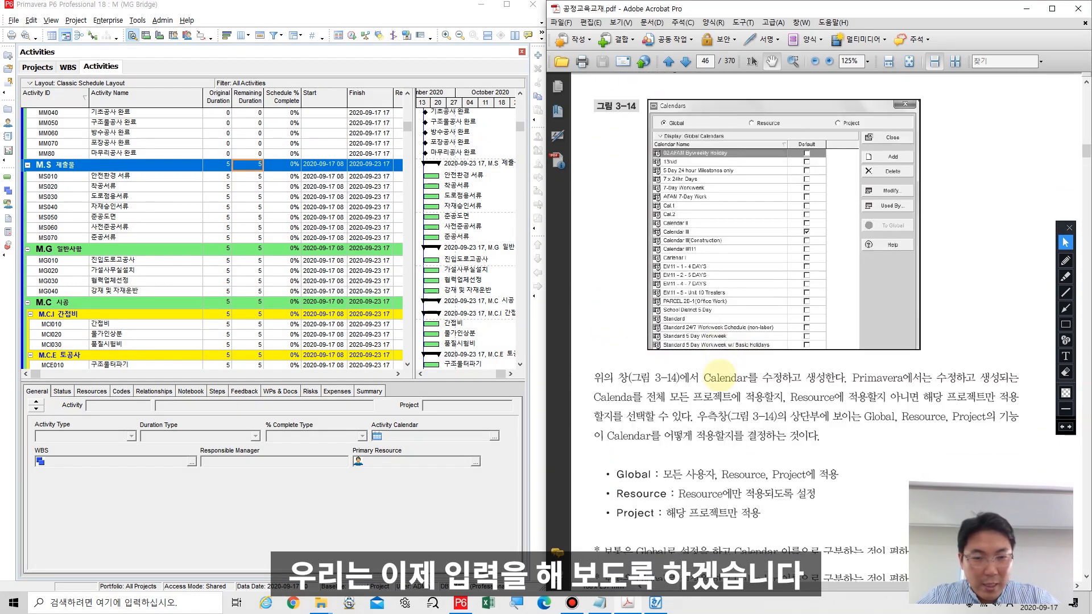
{"action": "scroll", "coordinate": [723, 378], "scroll_direction": "down", "scroll_amount": 15}
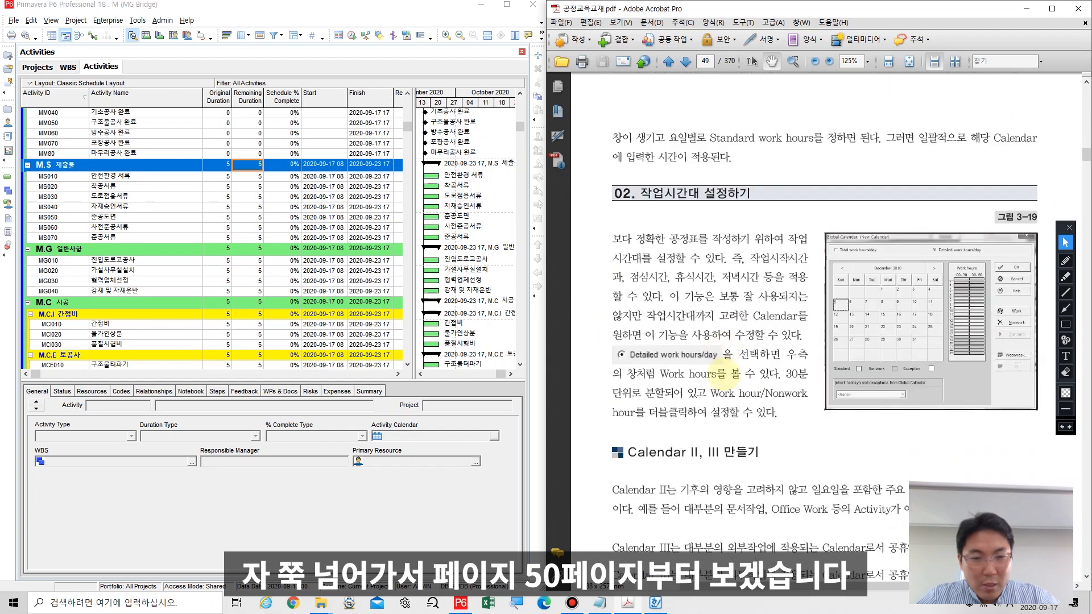
{"action": "scroll", "coordinate": [724, 375], "scroll_direction": "down", "scroll_amount": 5}
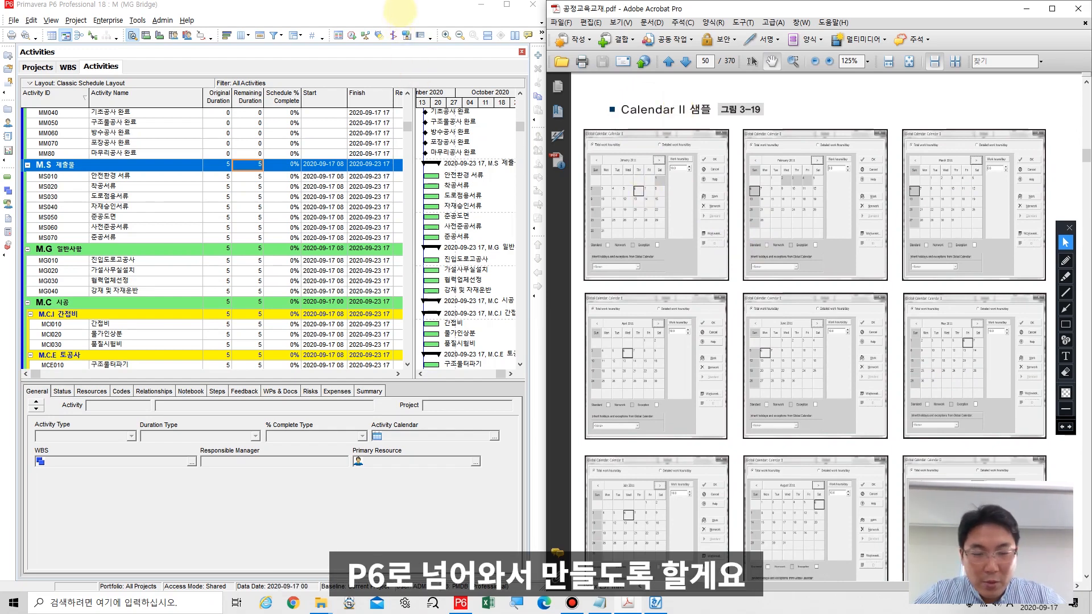
- Switch to Primavera P6, open the enterprise Calendars dialog and move it higher over the activity table
{"action": "left_click", "coordinate": [400, 10]}
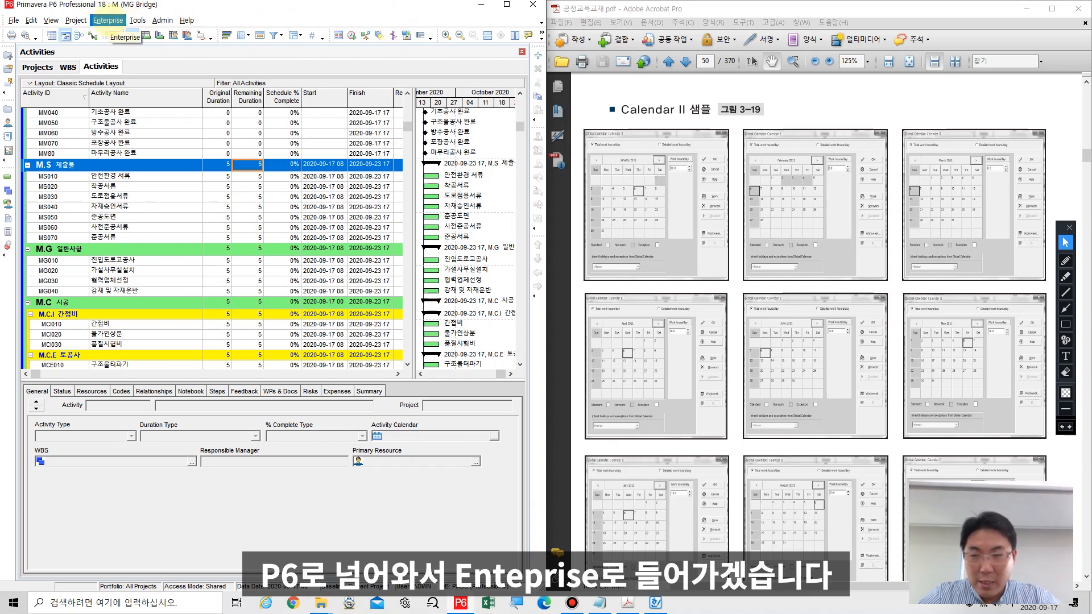
{"action": "left_click", "coordinate": [108, 20]}
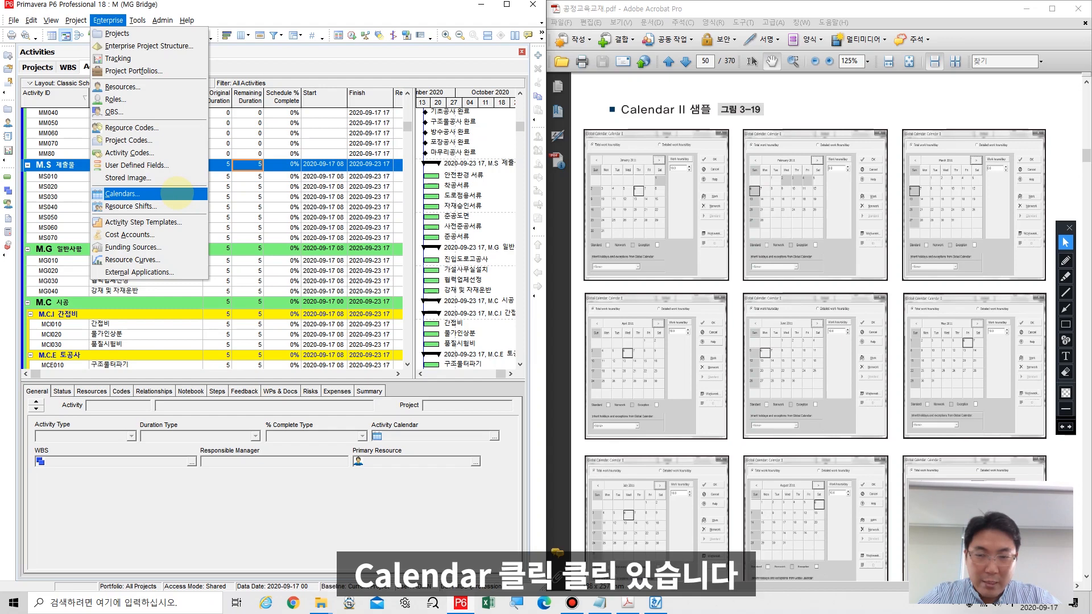
{"action": "left_click", "coordinate": [177, 194]}
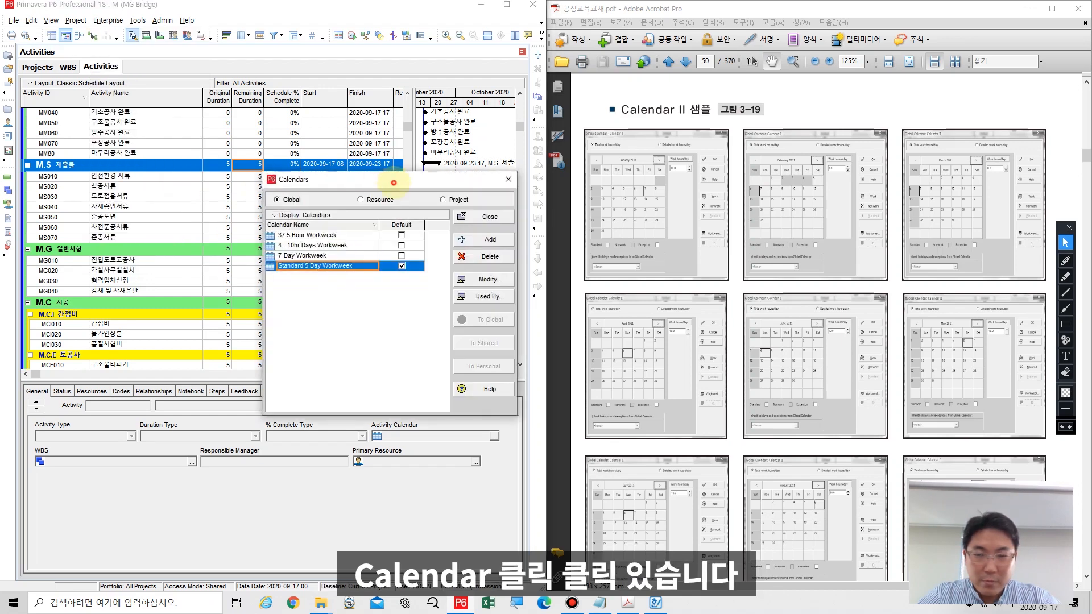
{"action": "left_click_drag", "start_coordinate": [388, 180], "coordinate": [343, 112]}
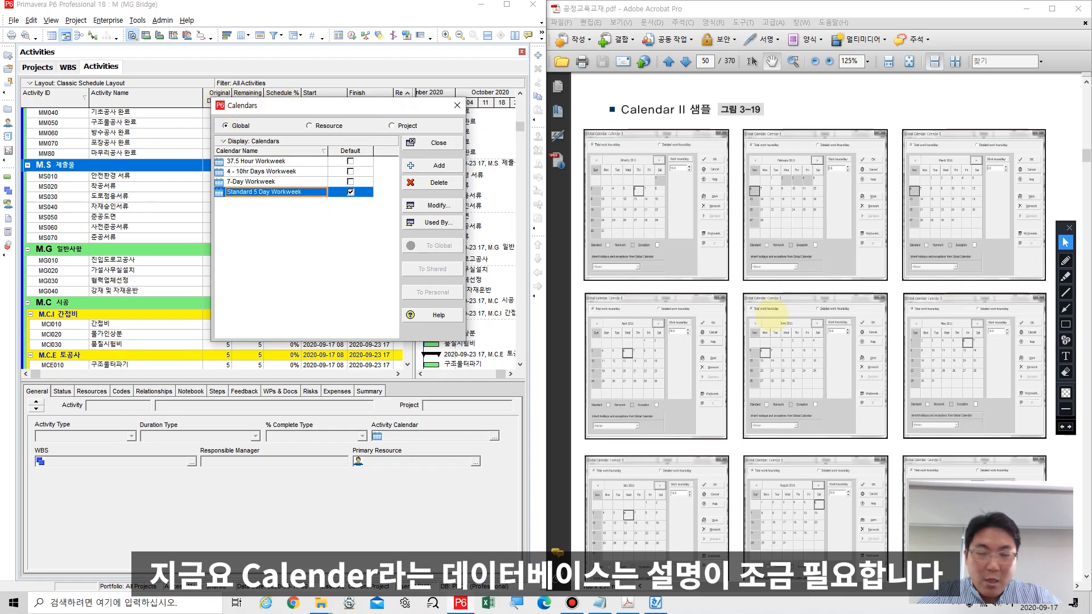
- Switch to the blank Hangul document, draw a large red annotation rectangle and label its upper-left corner "calendar database"
{"action": "left_click", "coordinate": [655, 603]}
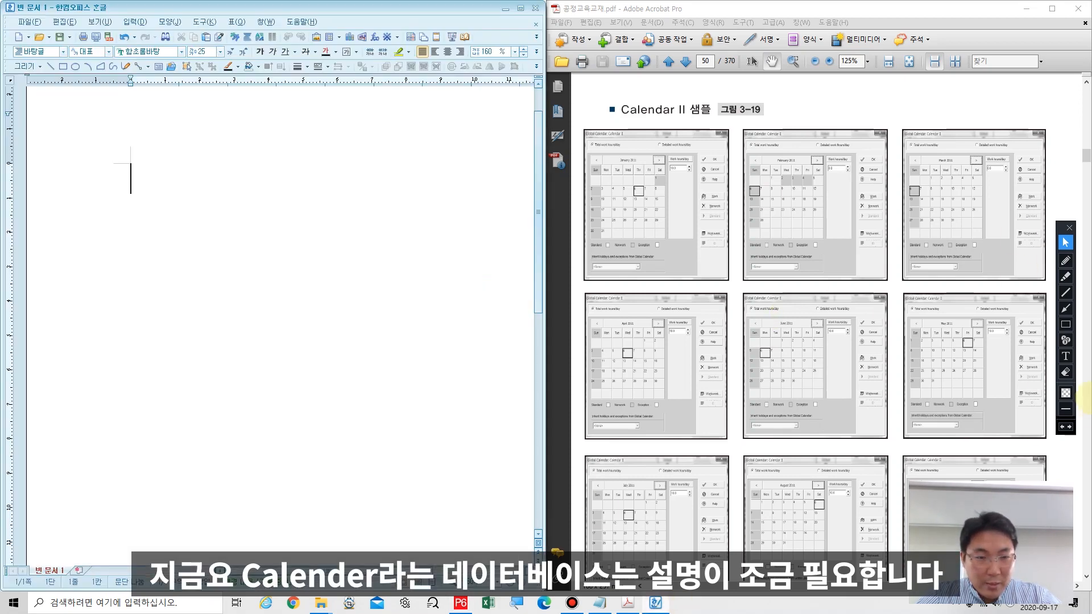
{"action": "left_click", "coordinate": [1066, 324]}
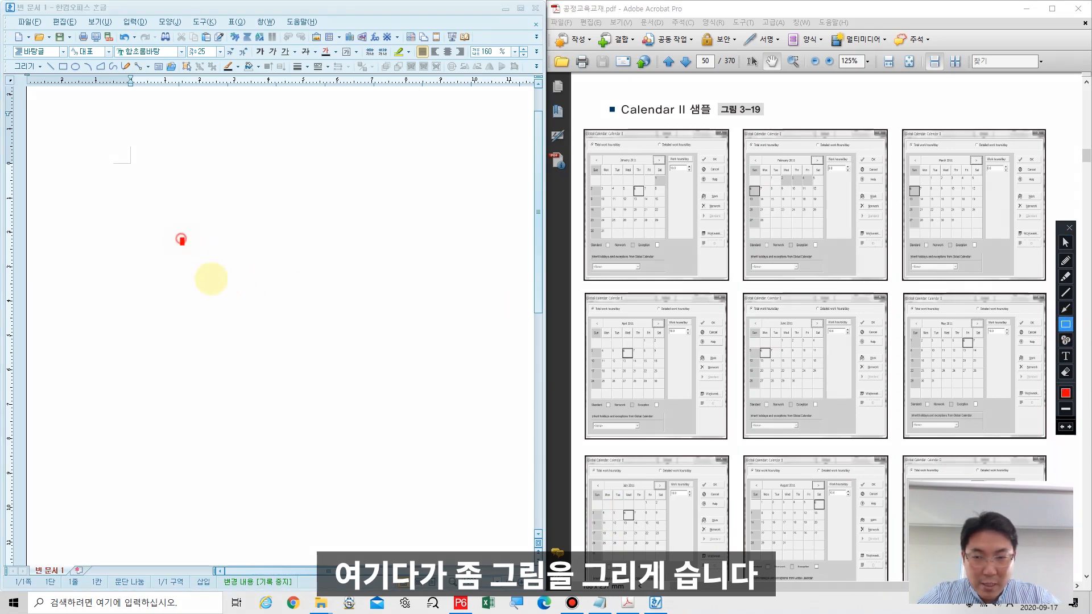
{"action": "left_click_drag", "start_coordinate": [181, 239], "coordinate": [424, 419]}
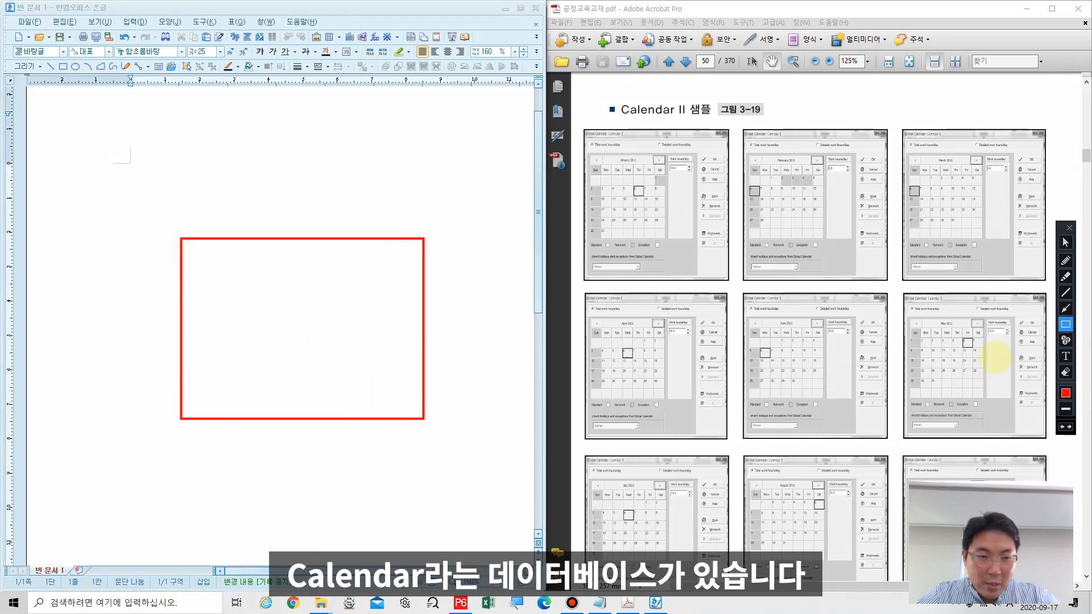
{"action": "left_click", "coordinate": [1066, 357]}
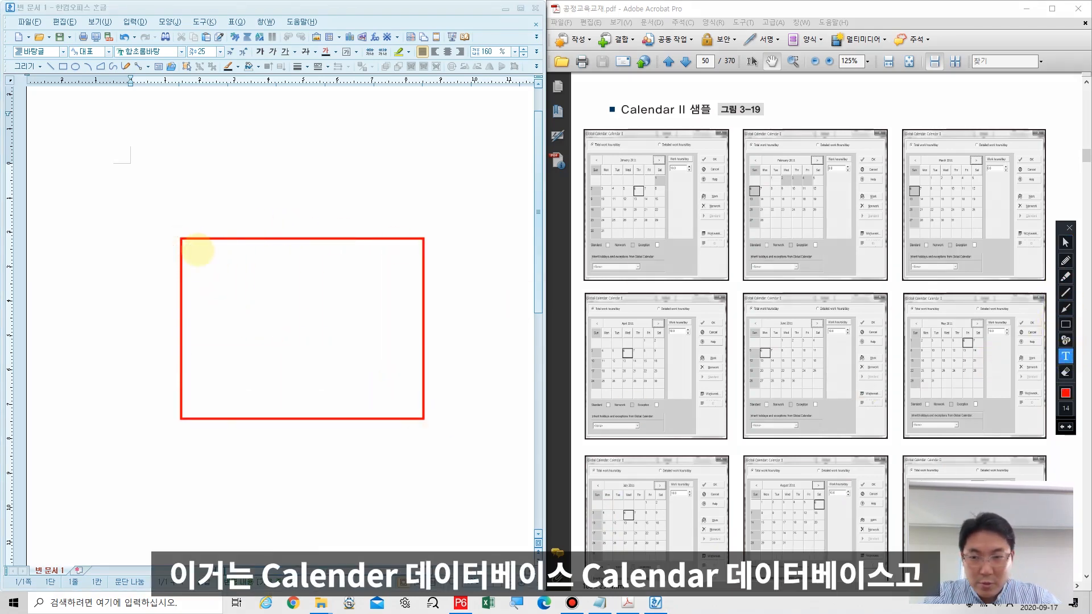
{"action": "left_click", "coordinate": [198, 251]}
{"action": "type", "text": "calendar dat"}
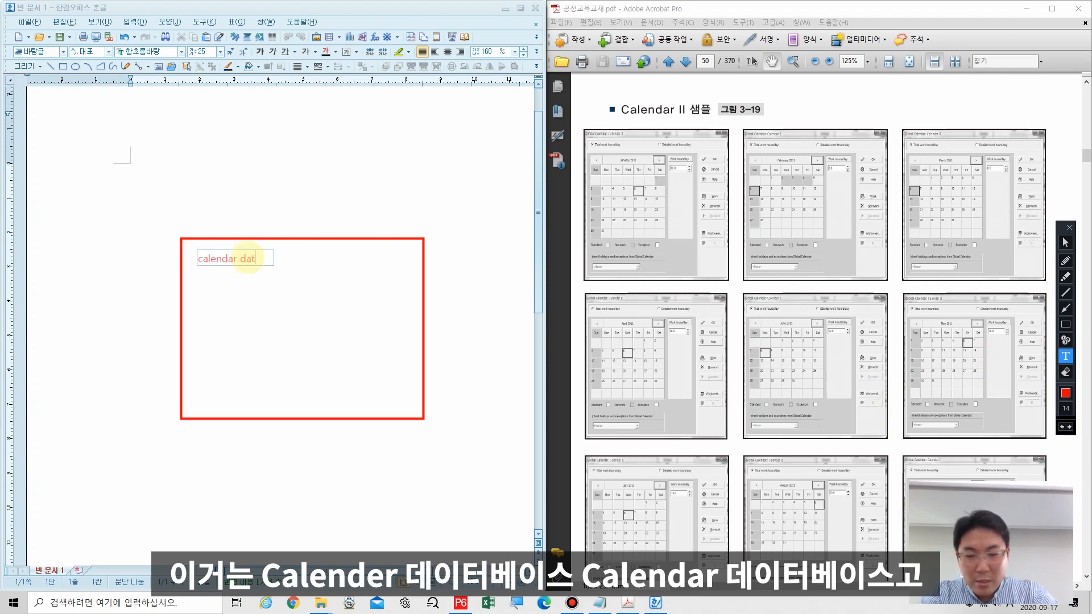
{"action": "type", "text": "abase"}
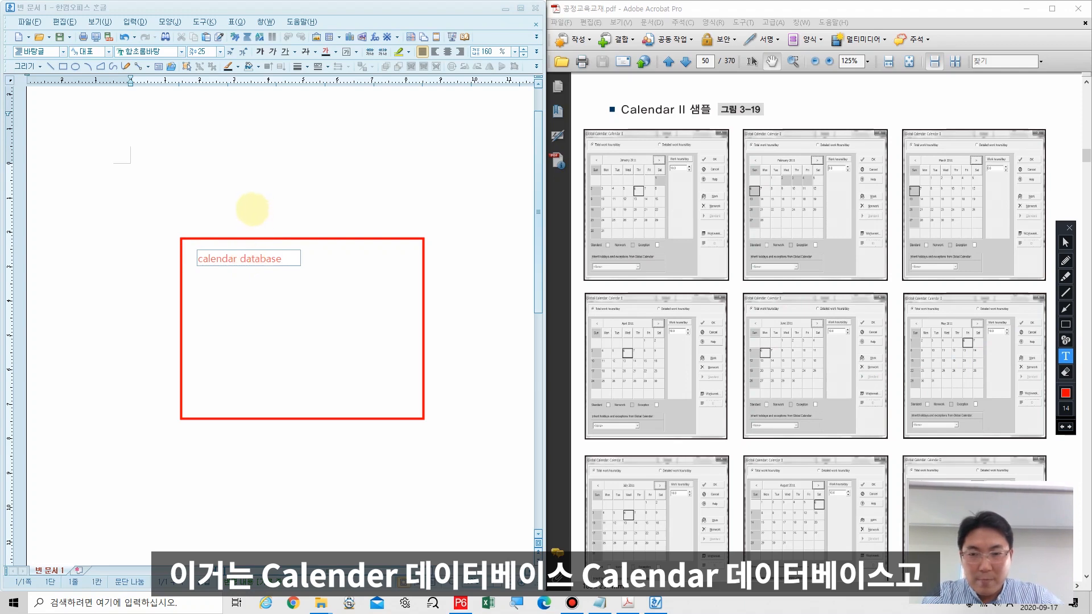
{"action": "left_click_drag", "start_coordinate": [259, 253], "coordinate": [246, 244]}
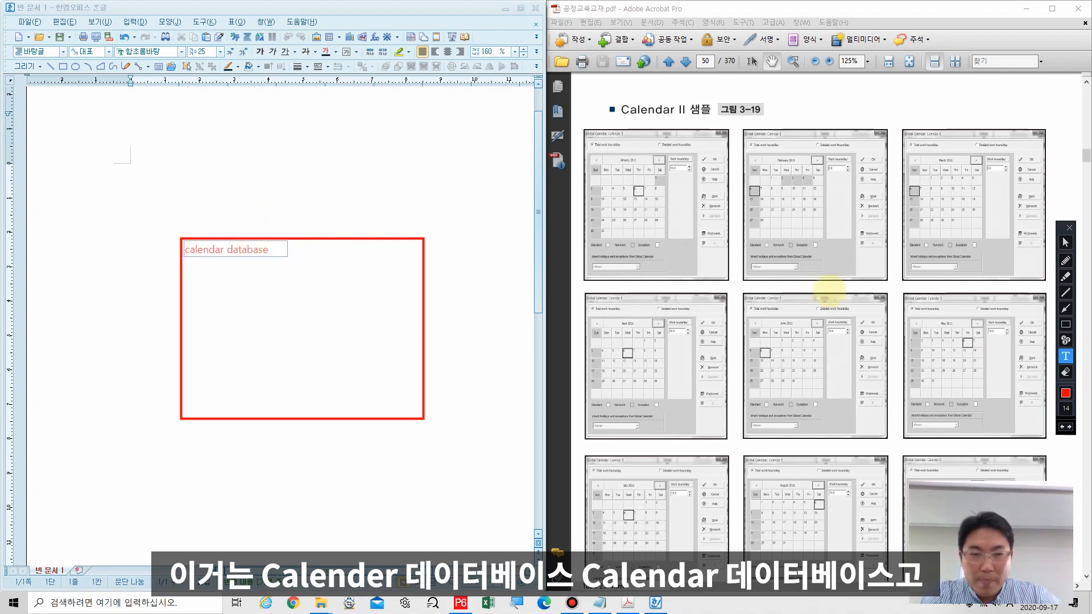
- Draw four red arrows pointing into the calendar database box, two from above and two from its left side
{"action": "left_click", "coordinate": [1066, 308]}
{"action": "left_click_drag", "start_coordinate": [423, 140], "coordinate": [380, 253]}
{"action": "left_click_drag", "start_coordinate": [309, 143], "coordinate": [322, 252]}
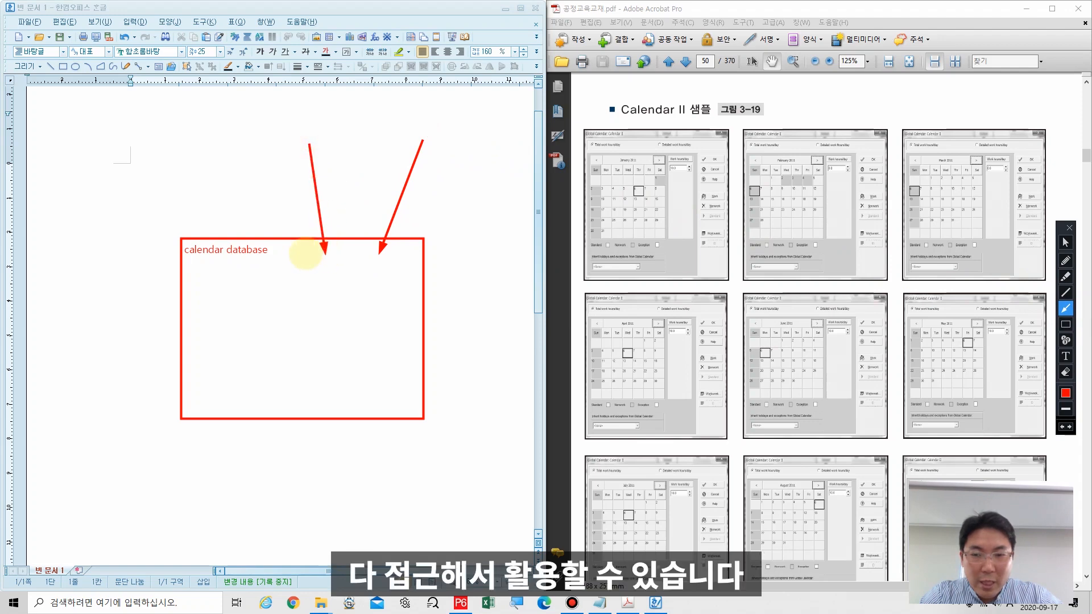
{"action": "left_click_drag", "start_coordinate": [60, 287], "coordinate": [202, 282]}
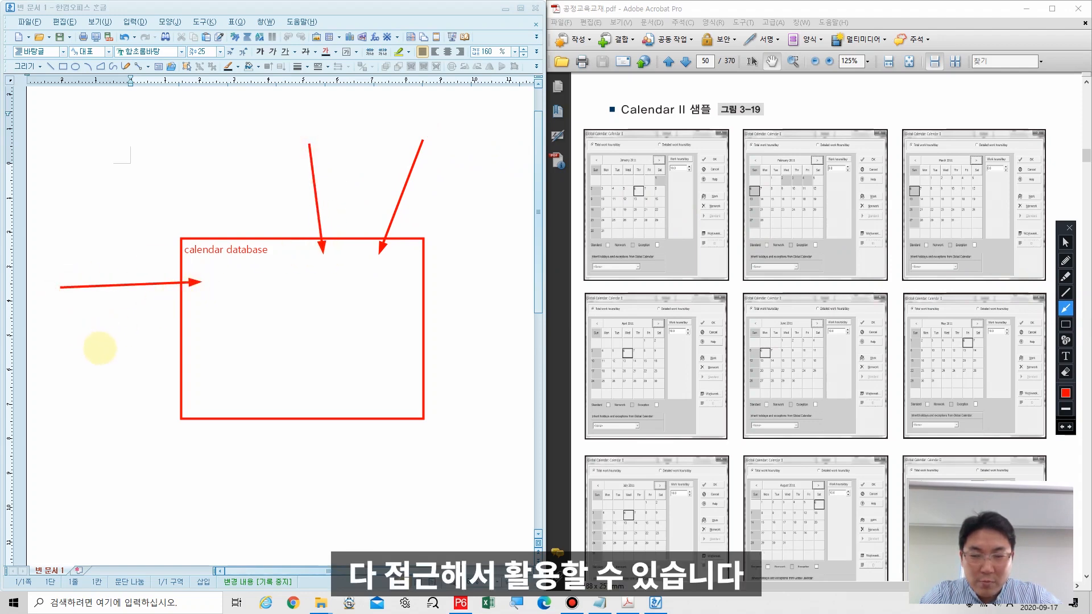
{"action": "left_click_drag", "start_coordinate": [100, 348], "coordinate": [208, 341]}
- Add an outgoing red arrow beside each of the four arrows that point into the calendar database box
{"action": "left_click_drag", "start_coordinate": [199, 294], "coordinate": [81, 297]}
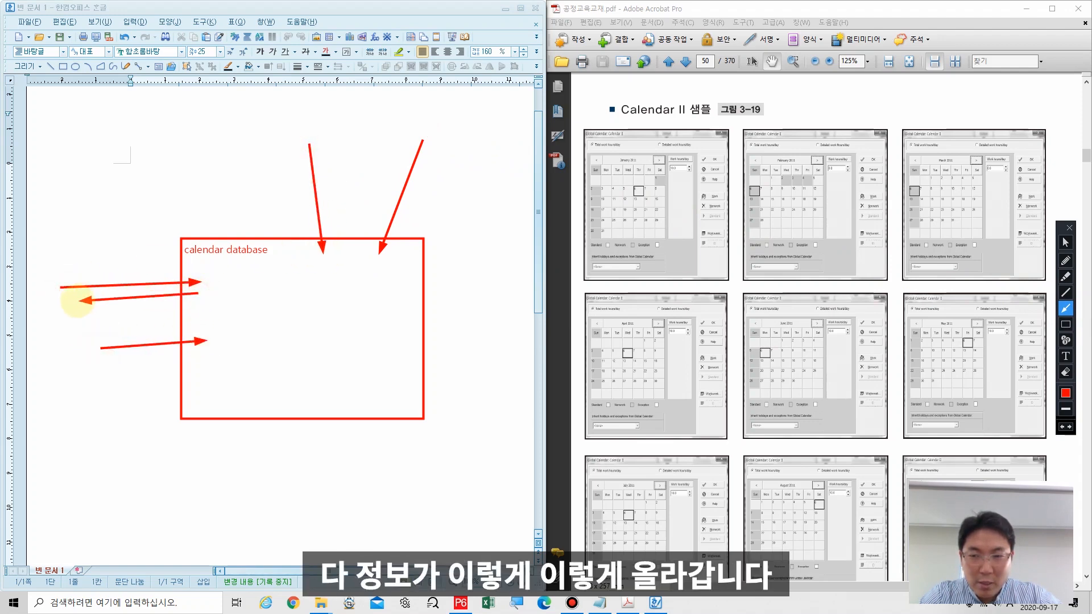
{"action": "left_click_drag", "start_coordinate": [315, 253], "coordinate": [298, 146]}
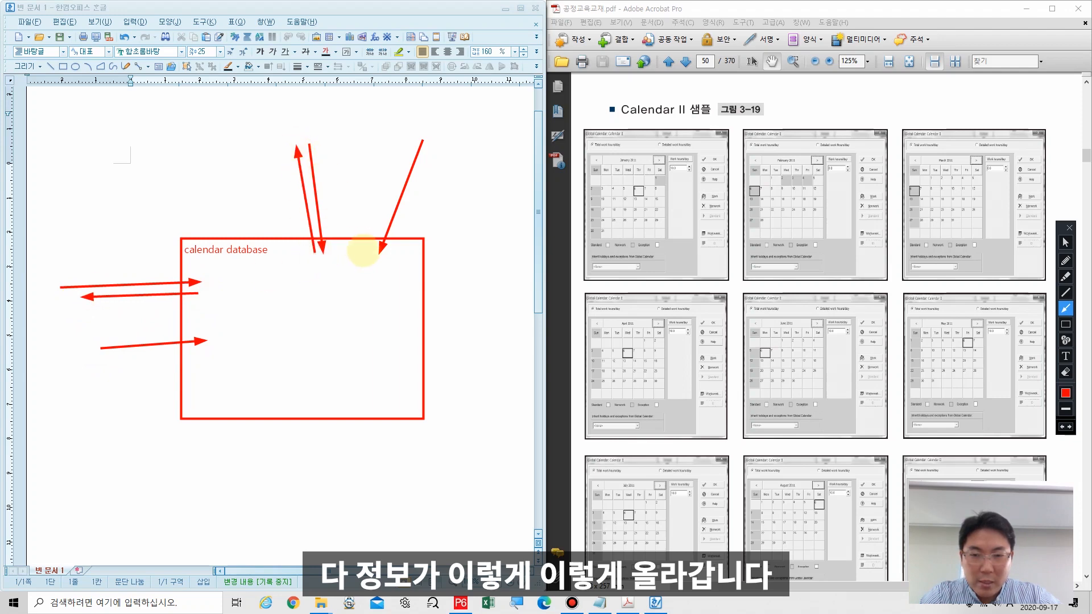
{"action": "left_click_drag", "start_coordinate": [365, 251], "coordinate": [414, 136]}
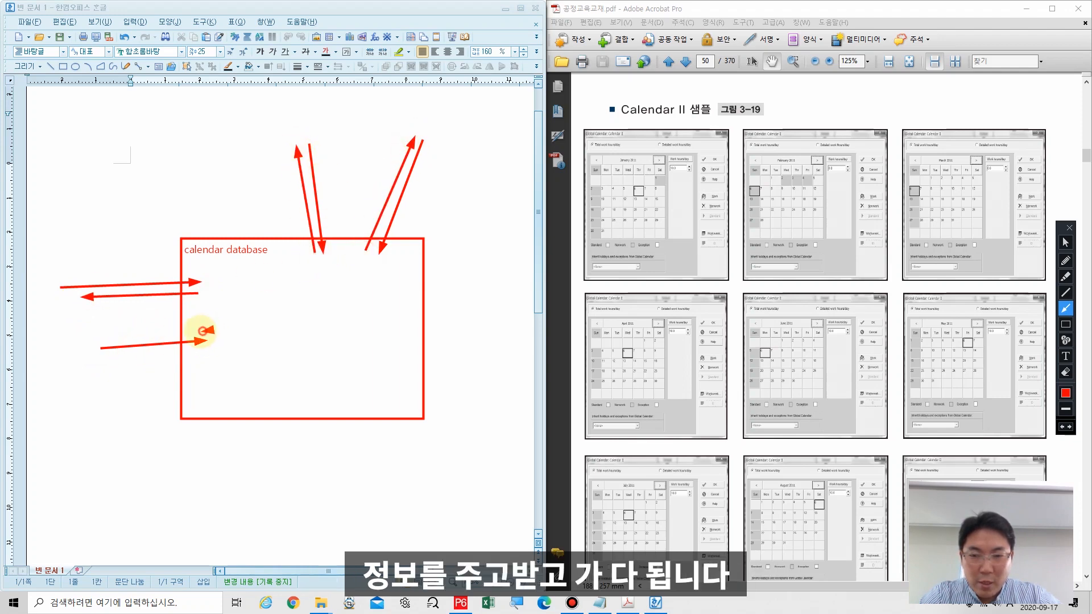
{"action": "left_click_drag", "start_coordinate": [203, 331], "coordinate": [97, 337]}
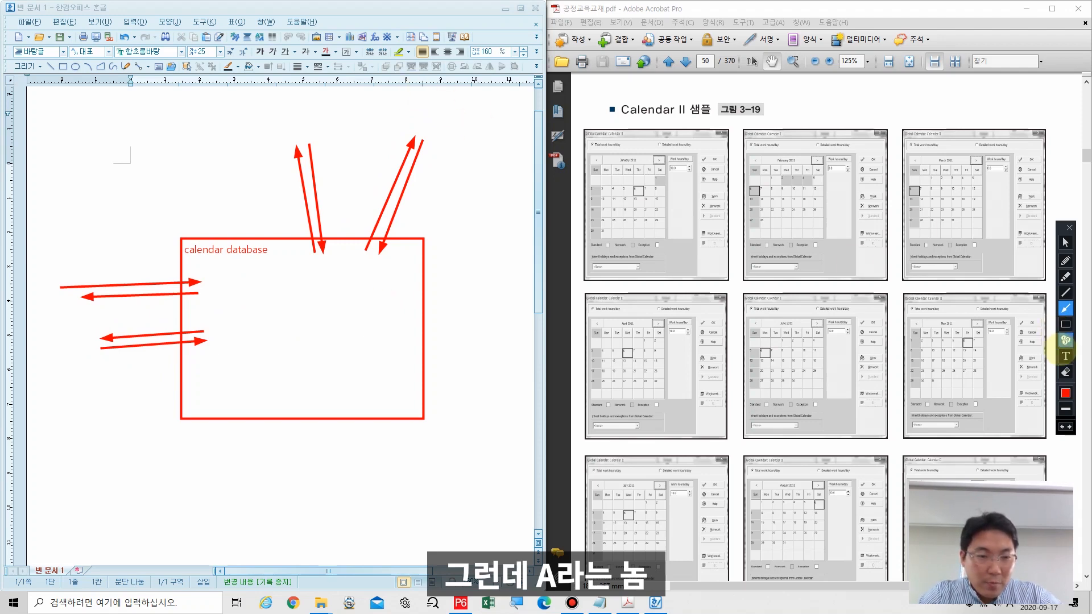
- Label the four arrow pairs with red text: A and B above the box, C and D on its left
{"action": "left_click", "coordinate": [1066, 356]}
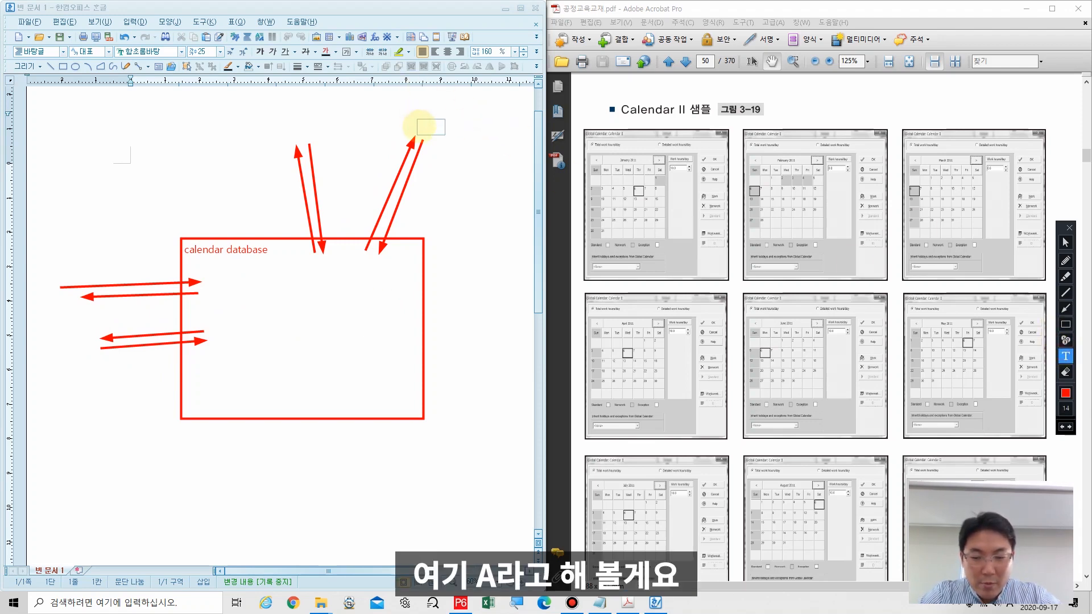
{"action": "type", "text": "A"}
{"action": "type", "text": "B"}
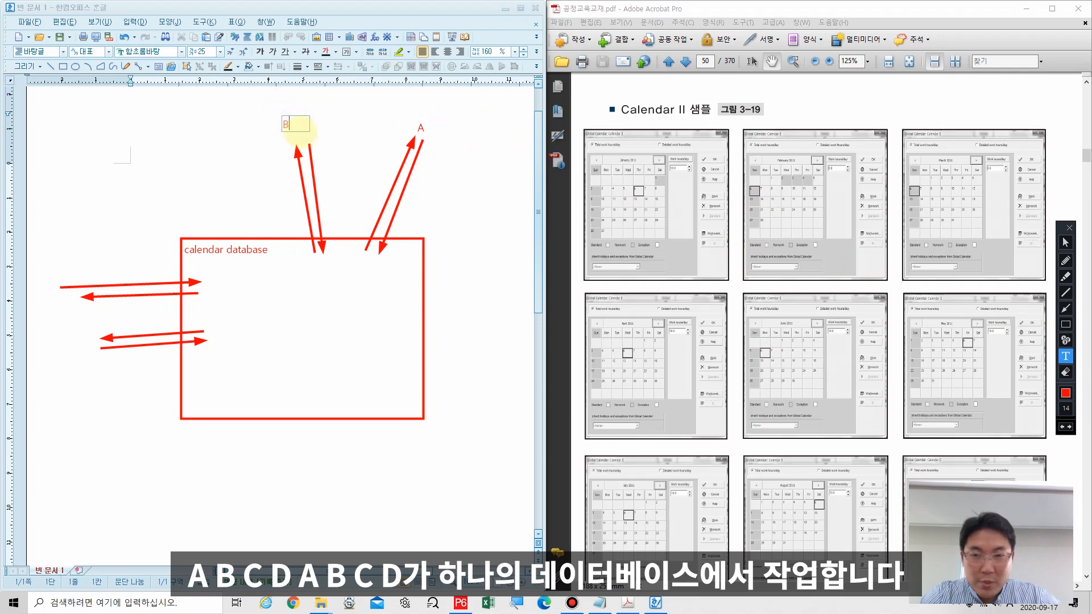
{"action": "type", "text": "C"}
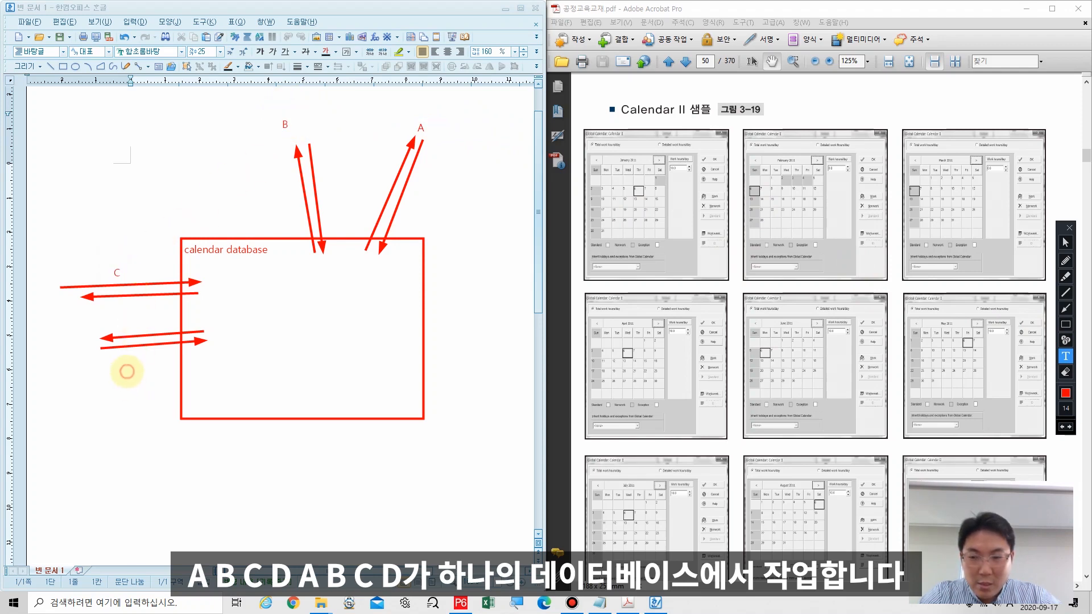
{"action": "type", "text": "D"}
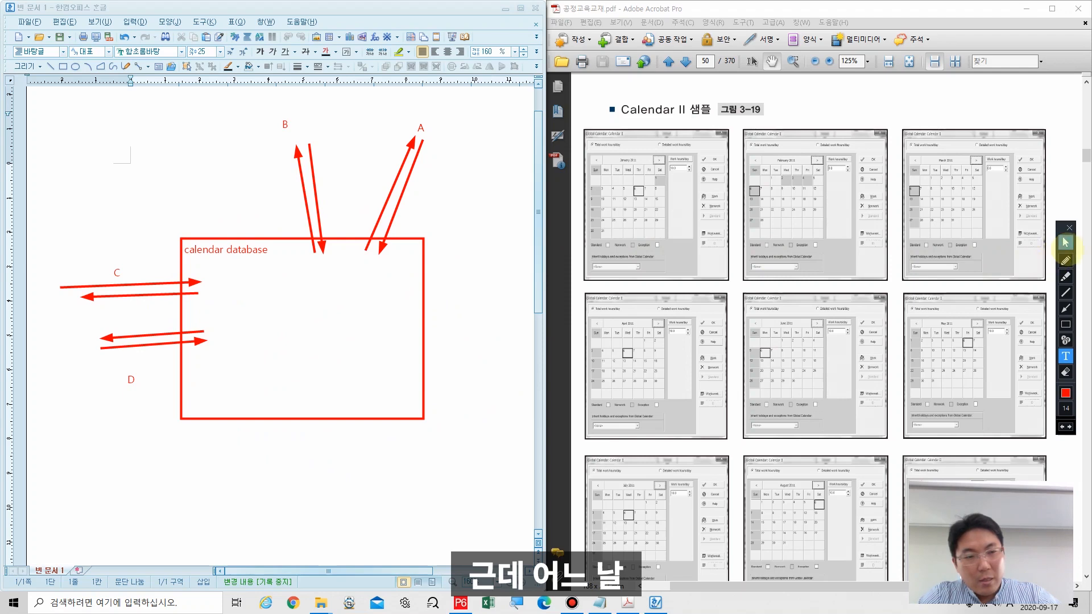
- Scribble a small filled red block inside the database box and draw a dashed arrow from D to it
{"action": "left_click", "coordinate": [1065, 261]}
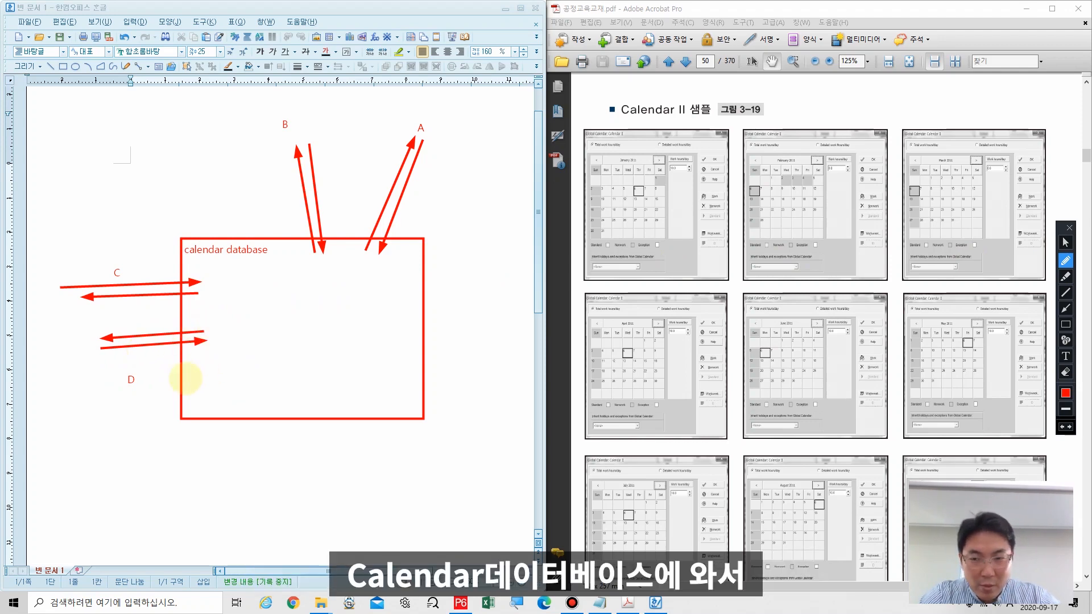
{"action": "mouse_move", "coordinate": [215, 336]}
{"action": "left_mouse_down"}
{"action": "mouse_move", "coordinate": [221, 356]}
{"action": "mouse_move", "coordinate": [238, 353]}
{"action": "mouse_move", "coordinate": [225, 357]}
{"action": "mouse_move", "coordinate": [229, 345]}
{"action": "mouse_move", "coordinate": [214, 336]}
{"action": "mouse_move", "coordinate": [234, 354]}
{"action": "mouse_move", "coordinate": [226, 337]}
{"action": "left_mouse_up"}
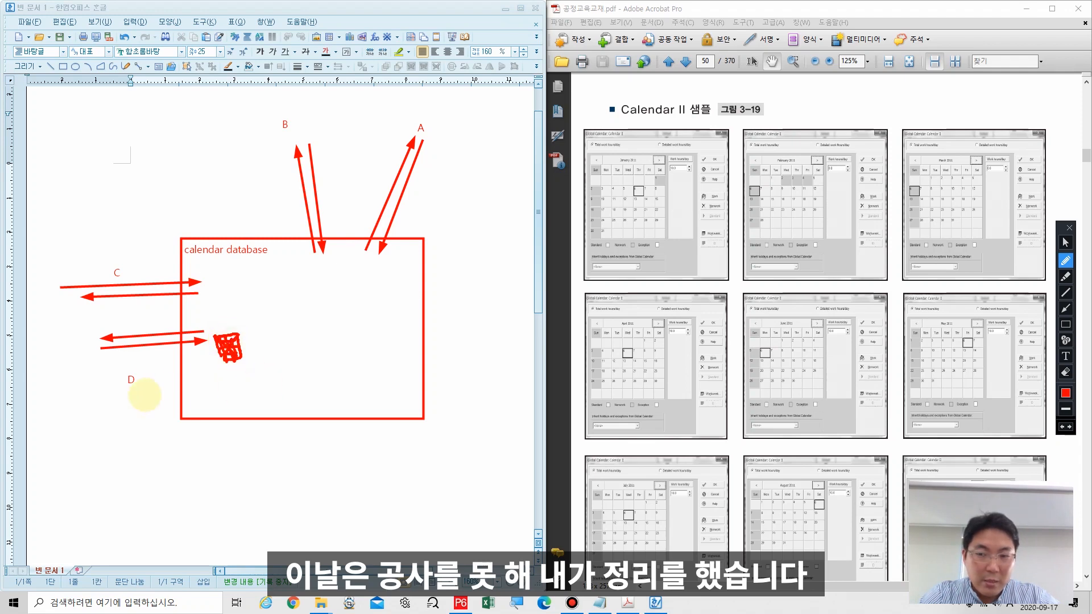
{"action": "left_click_drag", "start_coordinate": [154, 376], "coordinate": [193, 367]}
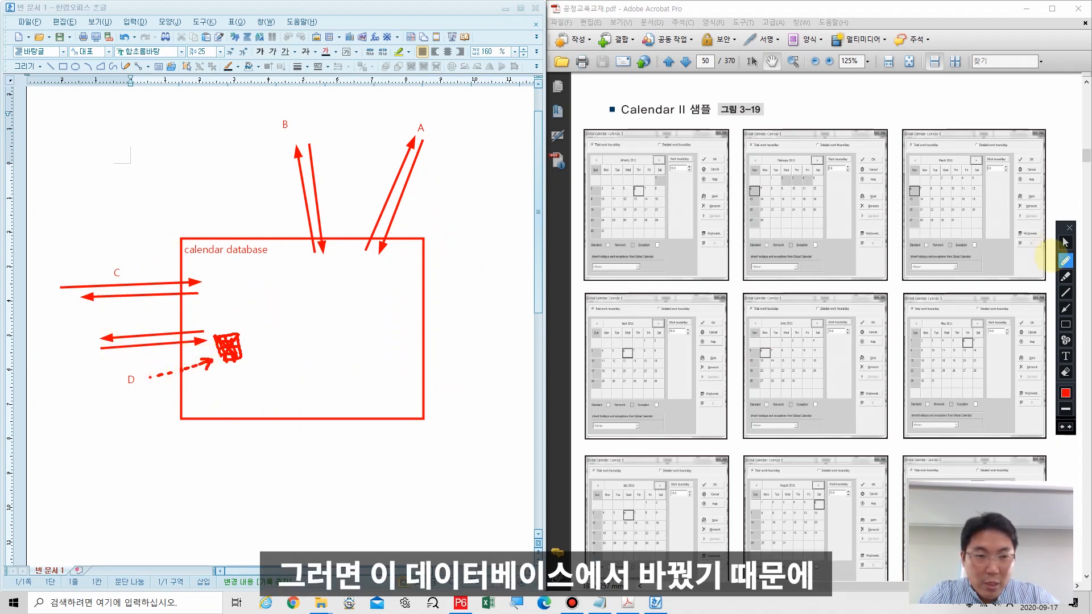
- Draw three red arrows leading from beside the scribbled block towards C, B and A
{"action": "left_click", "coordinate": [1066, 308]}
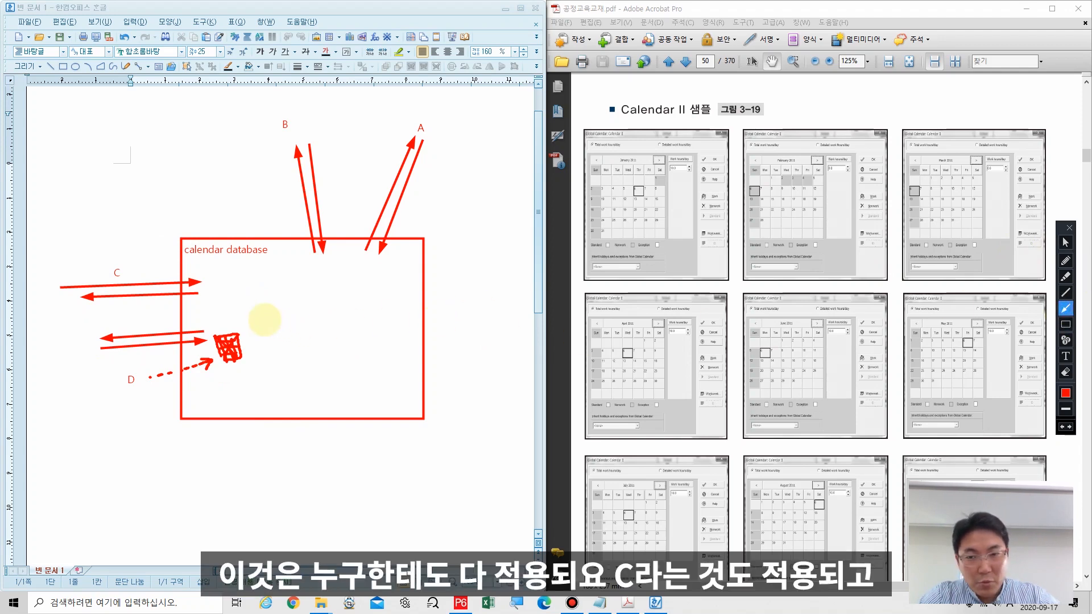
{"action": "left_click_drag", "start_coordinate": [244, 316], "coordinate": [189, 305]}
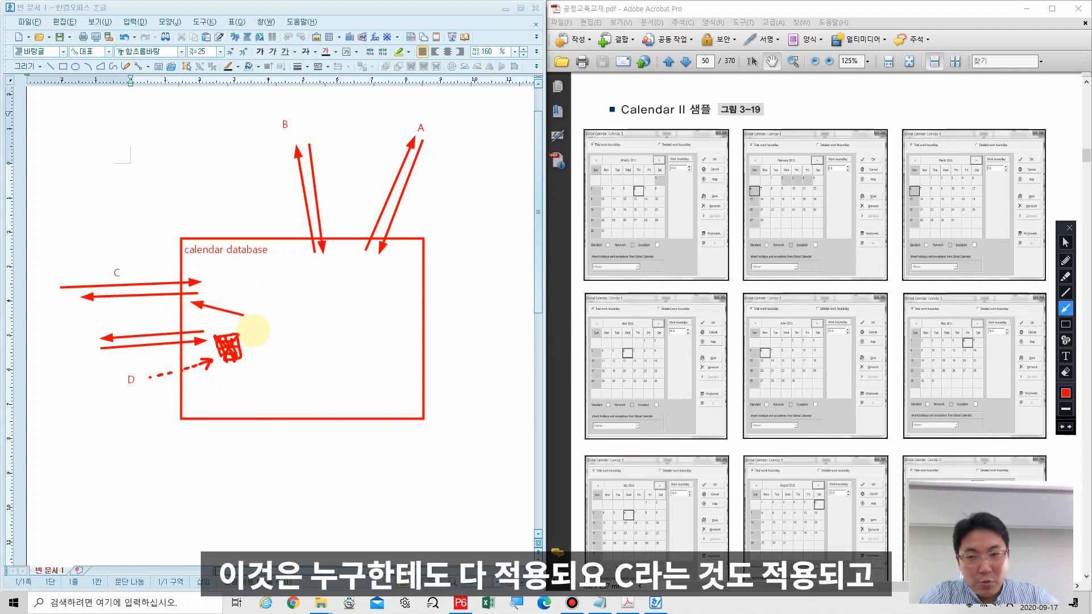
{"action": "left_click_drag", "start_coordinate": [252, 328], "coordinate": [283, 170]}
{"action": "left_click_drag", "start_coordinate": [256, 327], "coordinate": [397, 155]}
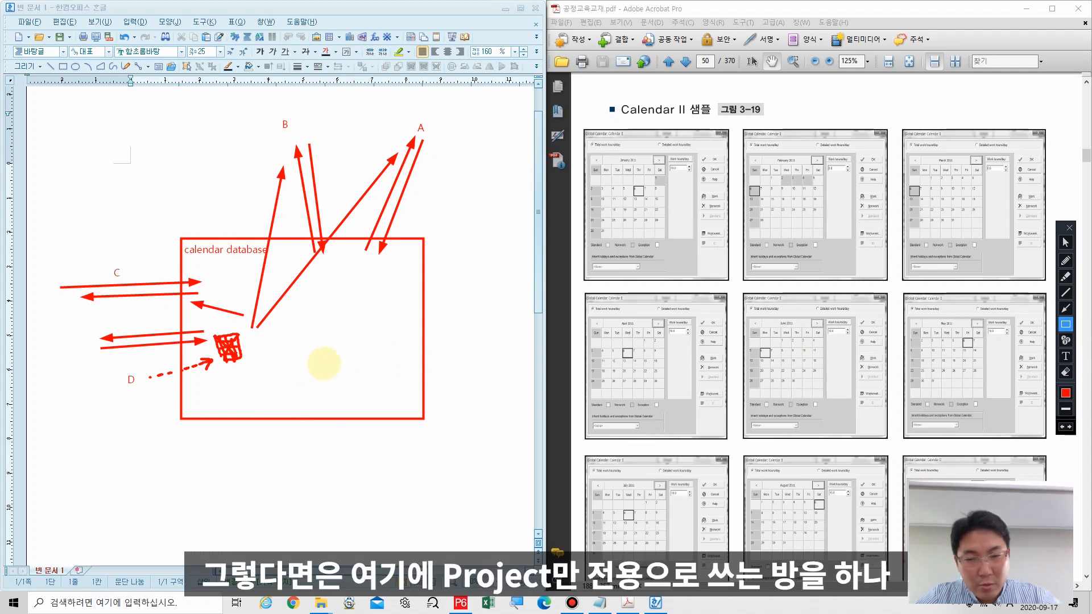
- Draw a small red rectangle in the lower-right part of the database box and label it "PROJECT"
{"action": "mouse_move", "coordinate": [409, 347]}
{"action": "left_mouse_down"}
{"action": "mouse_move", "coordinate": [384, 413]}
{"action": "mouse_move", "coordinate": [341, 409]}
{"action": "left_mouse_up"}
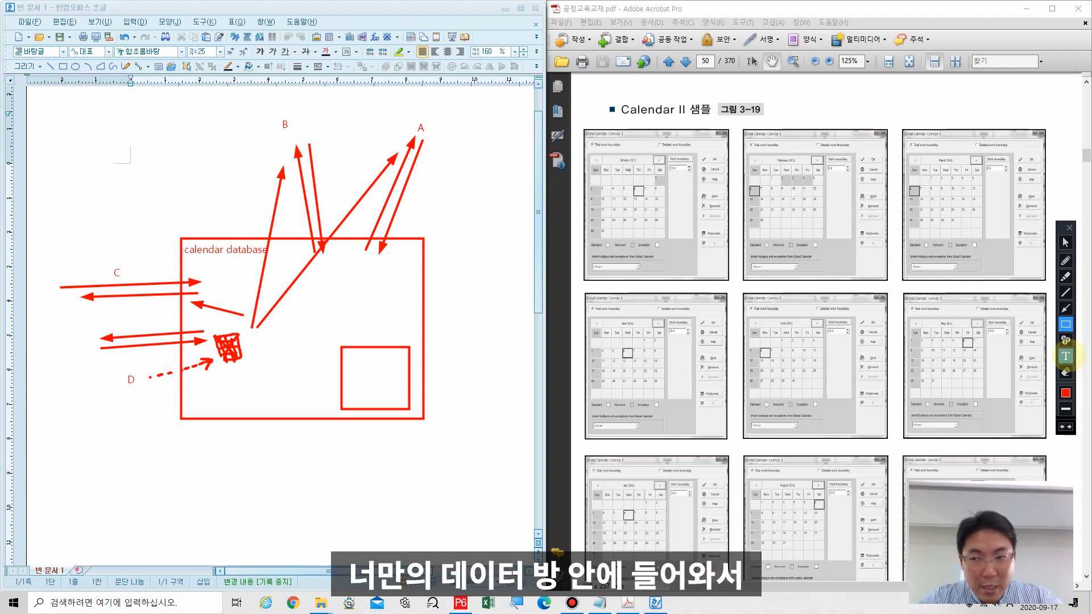
{"action": "left_click", "coordinate": [1065, 356]}
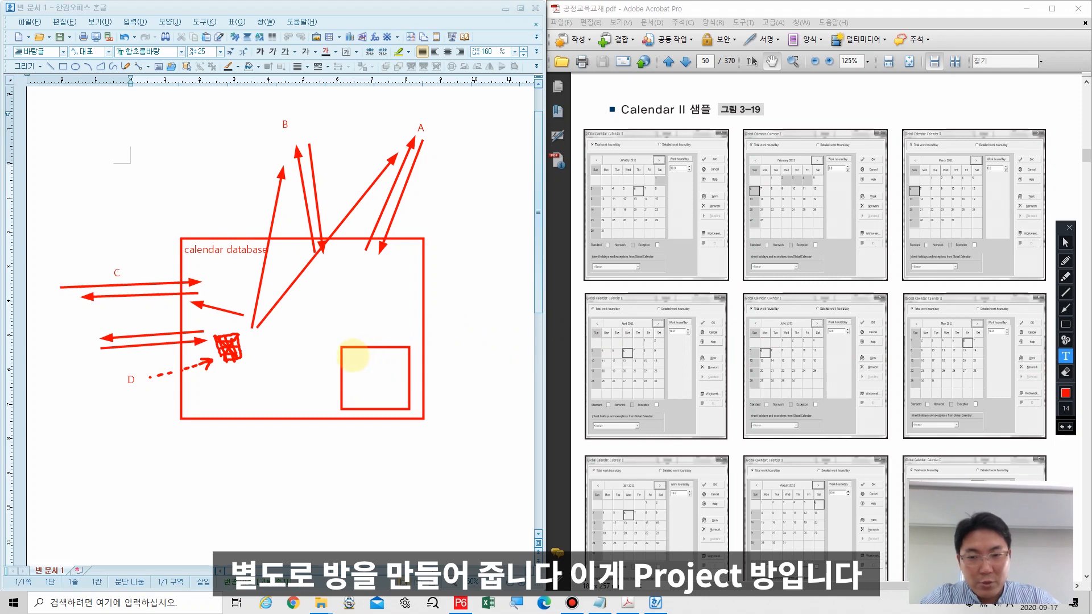
{"action": "left_click", "coordinate": [393, 354]}
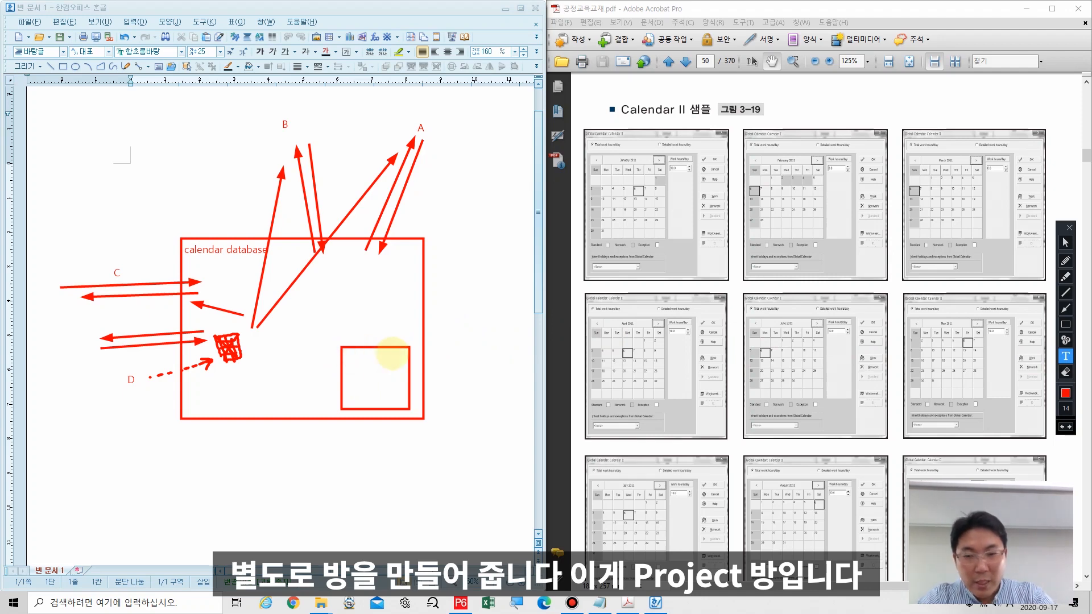
{"action": "left_click", "coordinate": [349, 350]}
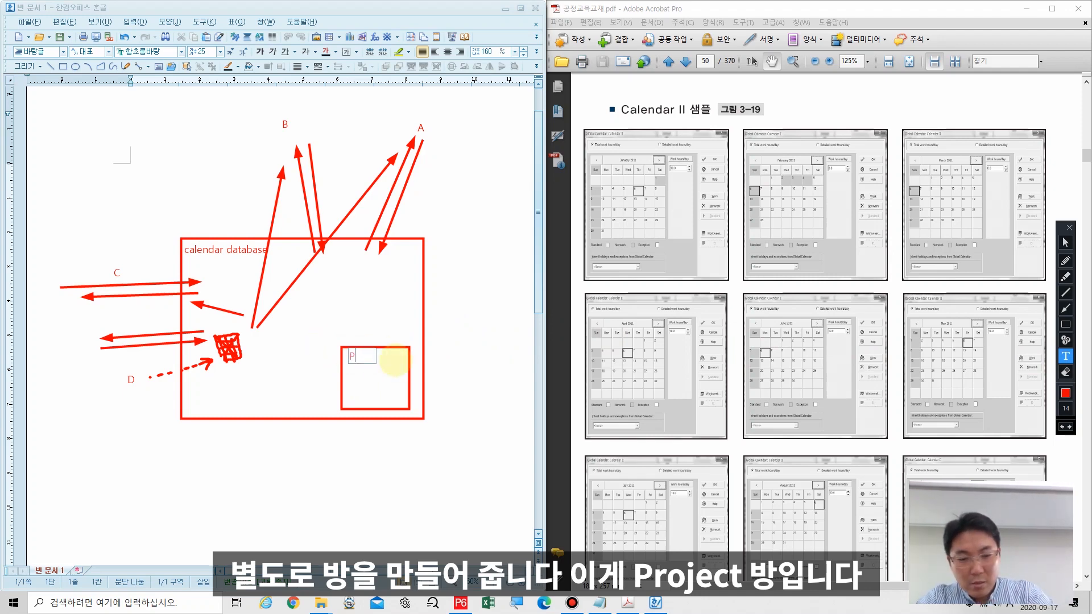
{"action": "type", "text": "PROJECT"}
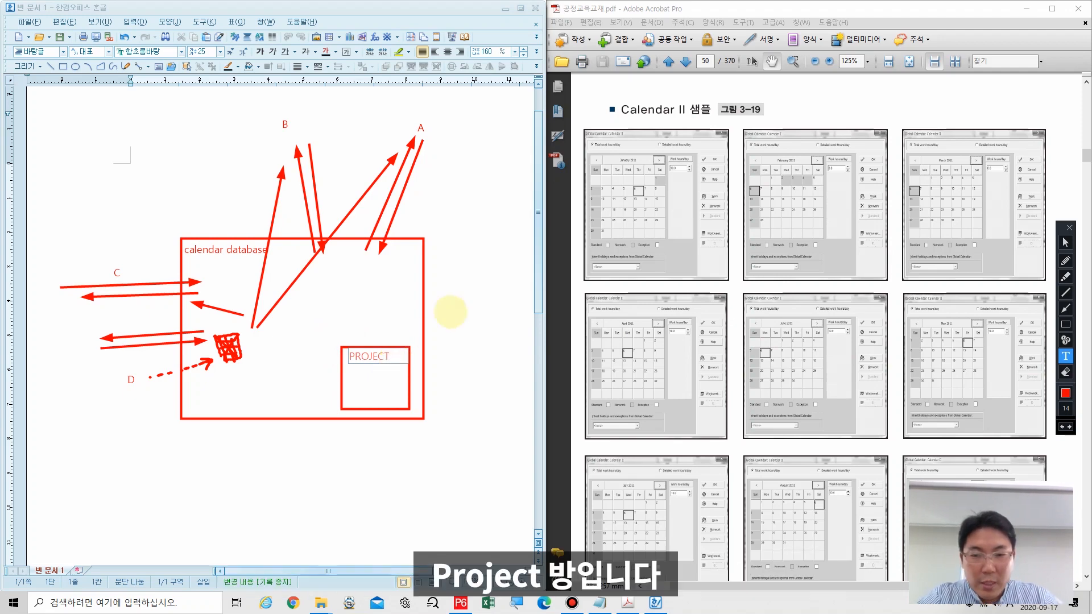
- Draw two small red rectangles along the upper edge of the database box, at the inner ends of the B and A arrows
{"action": "left_click", "coordinate": [455, 316]}
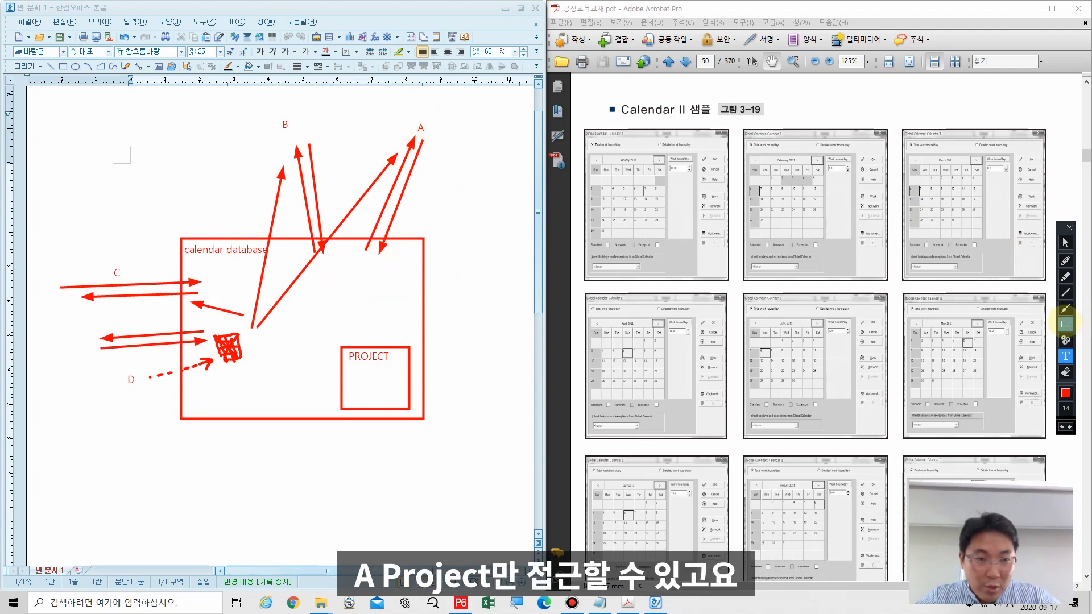
{"action": "left_click", "coordinate": [1066, 324]}
{"action": "left_click_drag", "start_coordinate": [353, 241], "coordinate": [421, 297]}
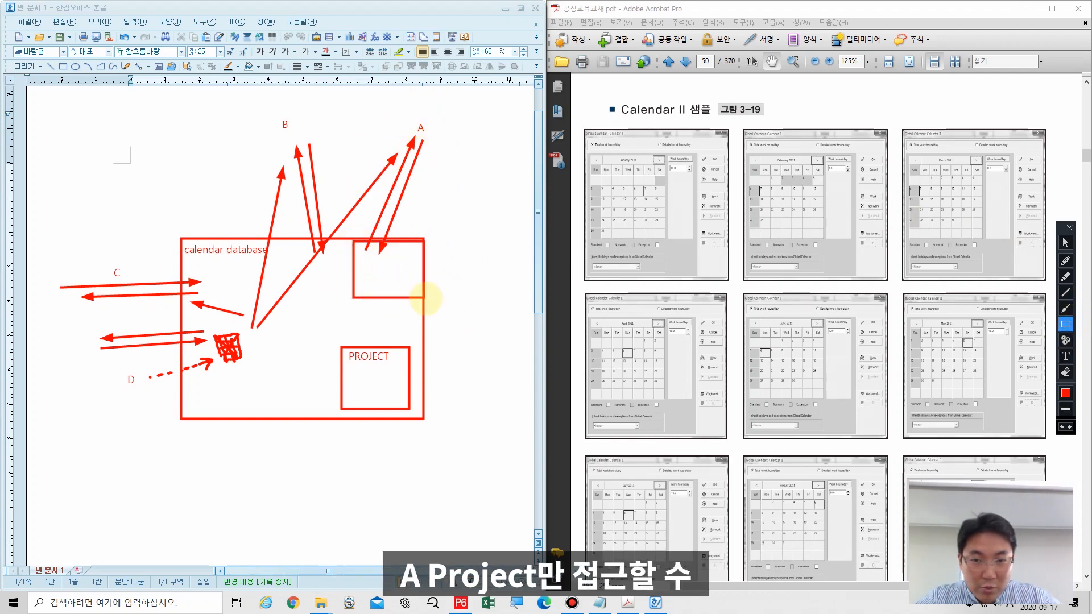
{"action": "left_click_drag", "start_coordinate": [337, 240], "coordinate": [288, 300]}
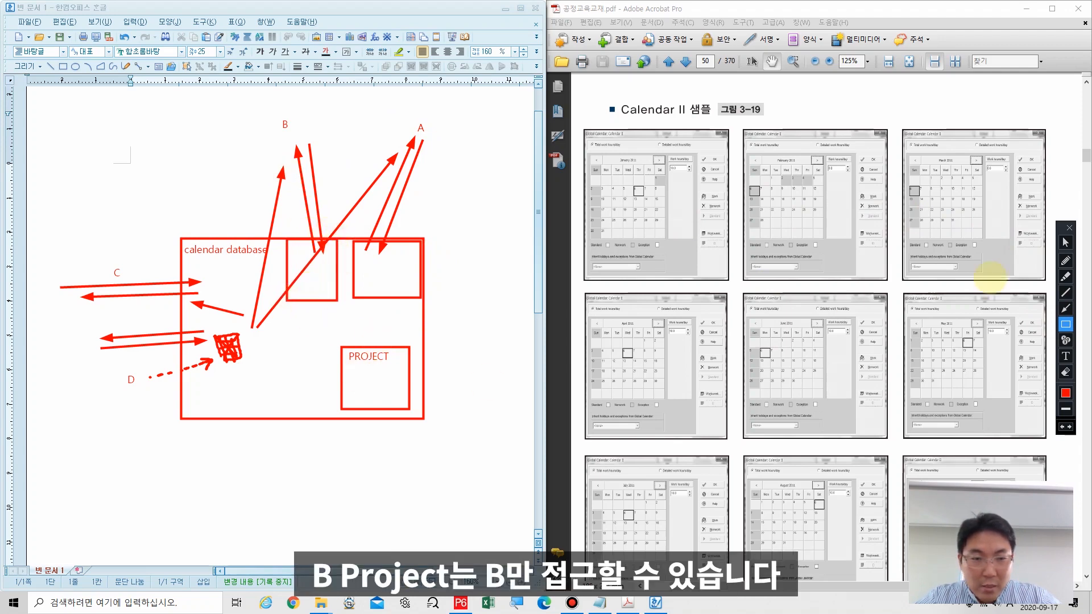
- Draw a pair of opposite vertical red arrows between the PROJECT box and the area below it, plus one arrow from A to PROJECT
{"action": "left_click", "coordinate": [1067, 313]}
{"action": "mouse_move", "coordinate": [367, 479]}
{"action": "left_mouse_down"}
{"action": "mouse_move", "coordinate": [367, 380]}
{"action": "mouse_move", "coordinate": [385, 490]}
{"action": "left_mouse_up"}
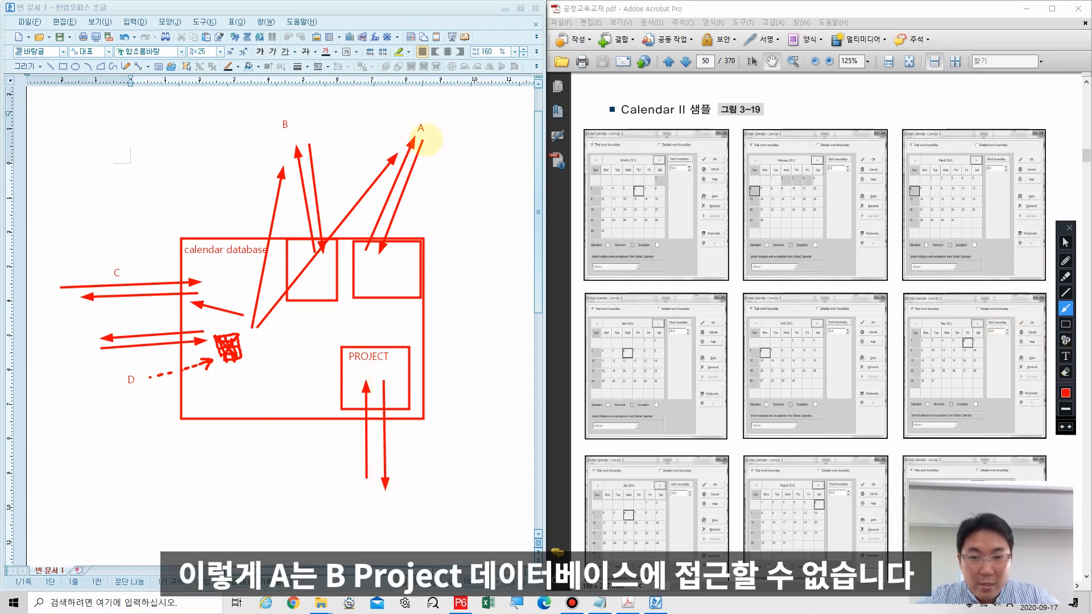
{"action": "mouse_move", "coordinate": [425, 140]}
{"action": "left_mouse_down"}
{"action": "mouse_move", "coordinate": [421, 201]}
{"action": "mouse_move", "coordinate": [369, 341]}
{"action": "left_mouse_up"}
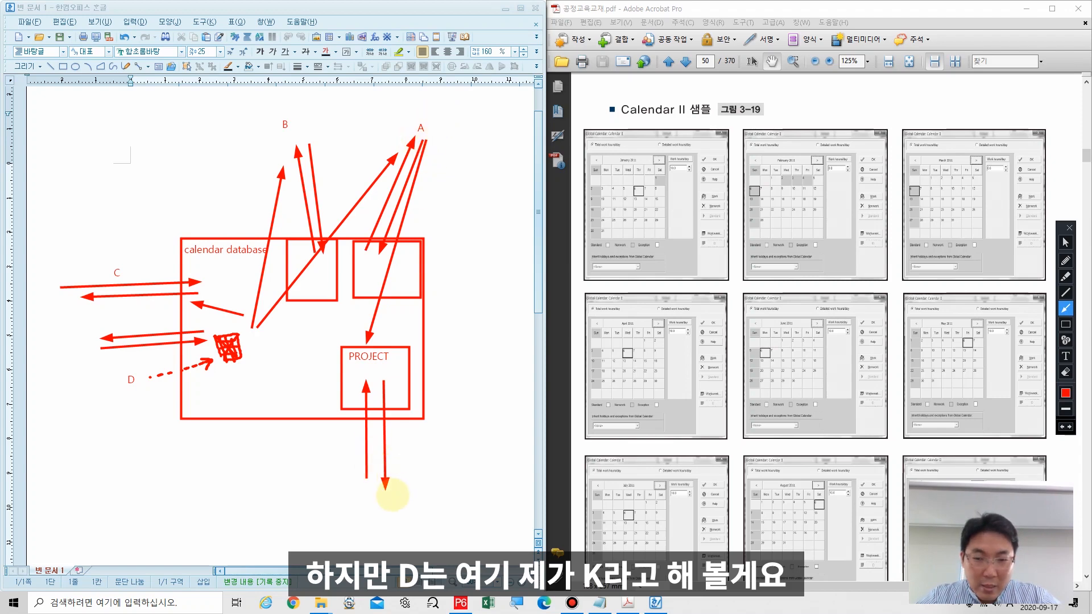
- Add the label "k" below the vertical arrows and draw a pair of opposite red arrows between it and the database box
{"action": "left_click", "coordinate": [1066, 356]}
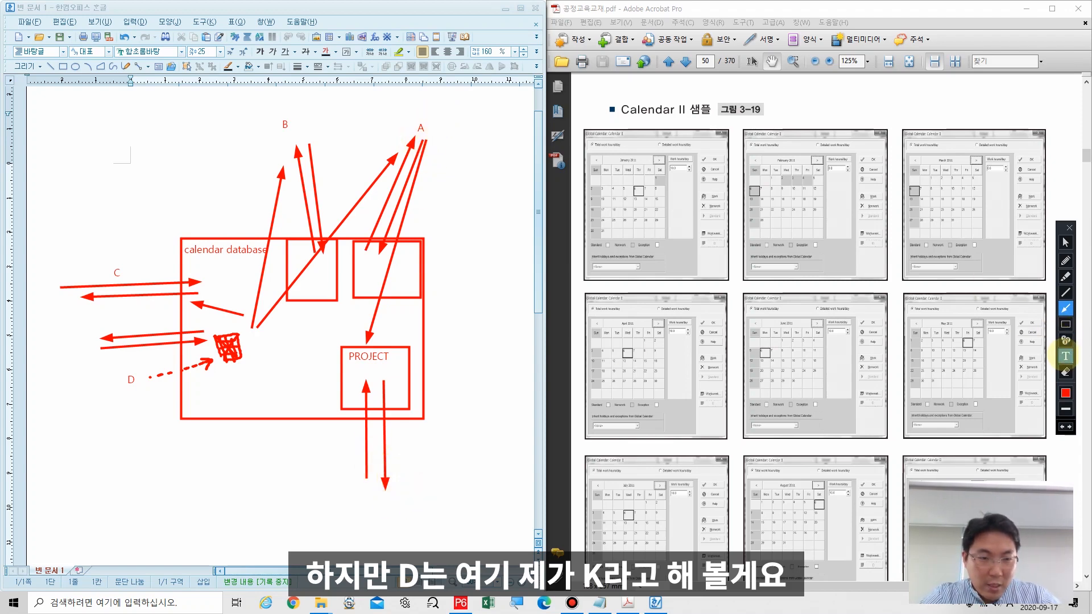
{"action": "left_click", "coordinate": [374, 506]}
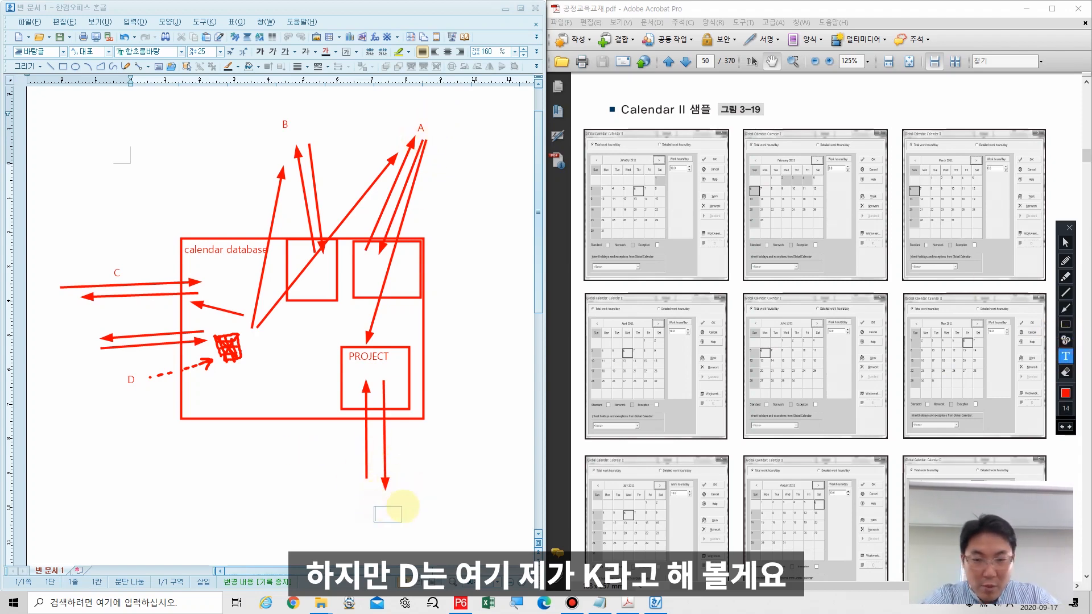
{"action": "type", "text": "k"}
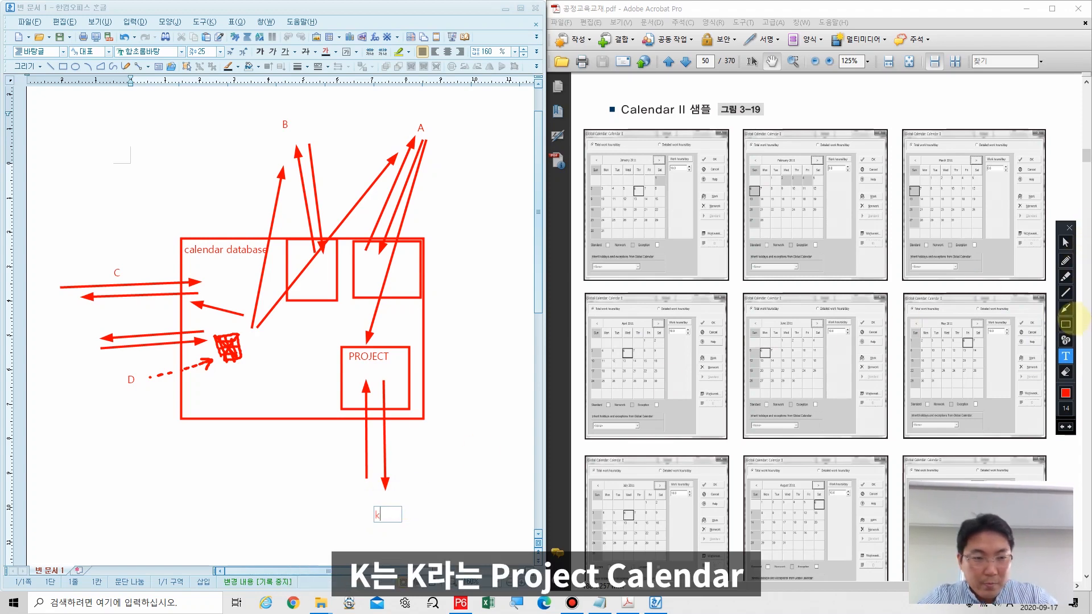
{"action": "left_click", "coordinate": [1066, 309]}
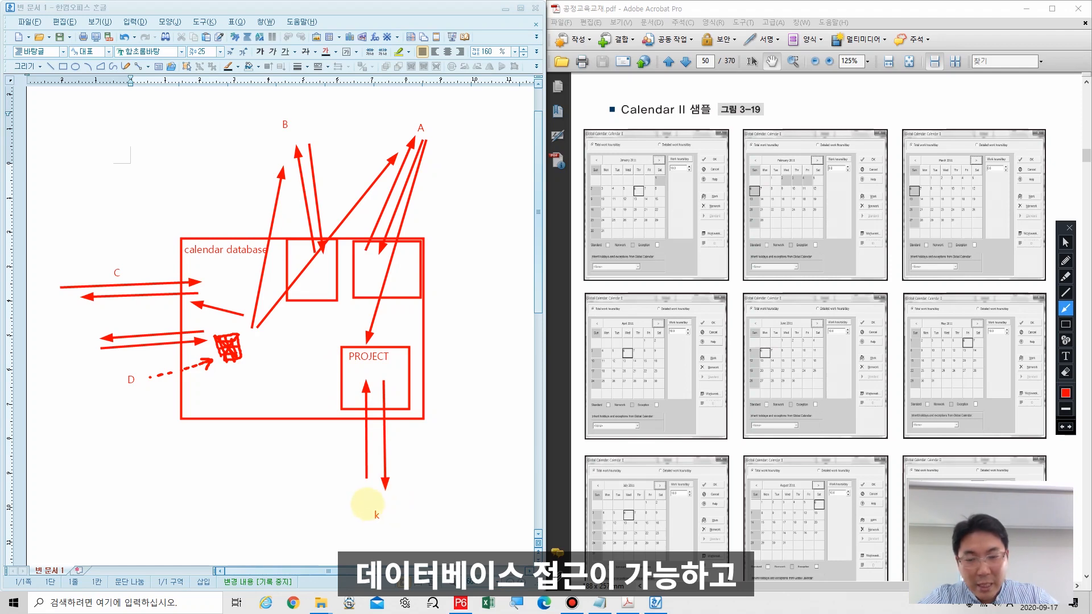
{"action": "mouse_move", "coordinate": [366, 503]}
{"action": "left_mouse_down"}
{"action": "mouse_move", "coordinate": [312, 446]}
{"action": "mouse_move", "coordinate": [295, 379]}
{"action": "mouse_move", "coordinate": [378, 507]}
{"action": "left_mouse_up"}
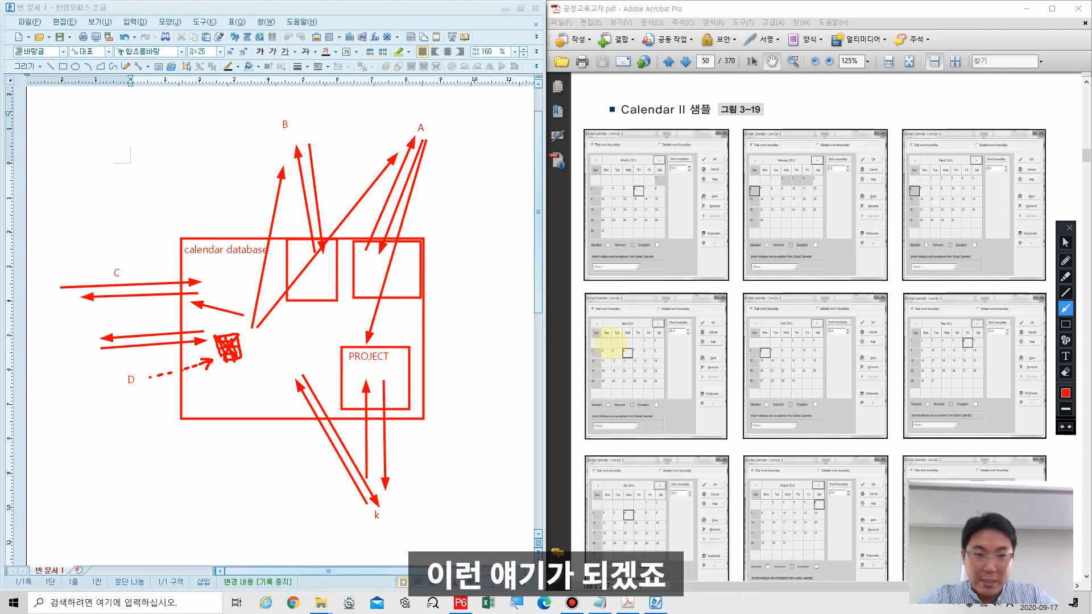
- Erase all the drawn annotations and switch to Primavera P6
{"action": "left_click", "coordinate": [1066, 372]}
{"action": "left_click", "coordinate": [1066, 372]}
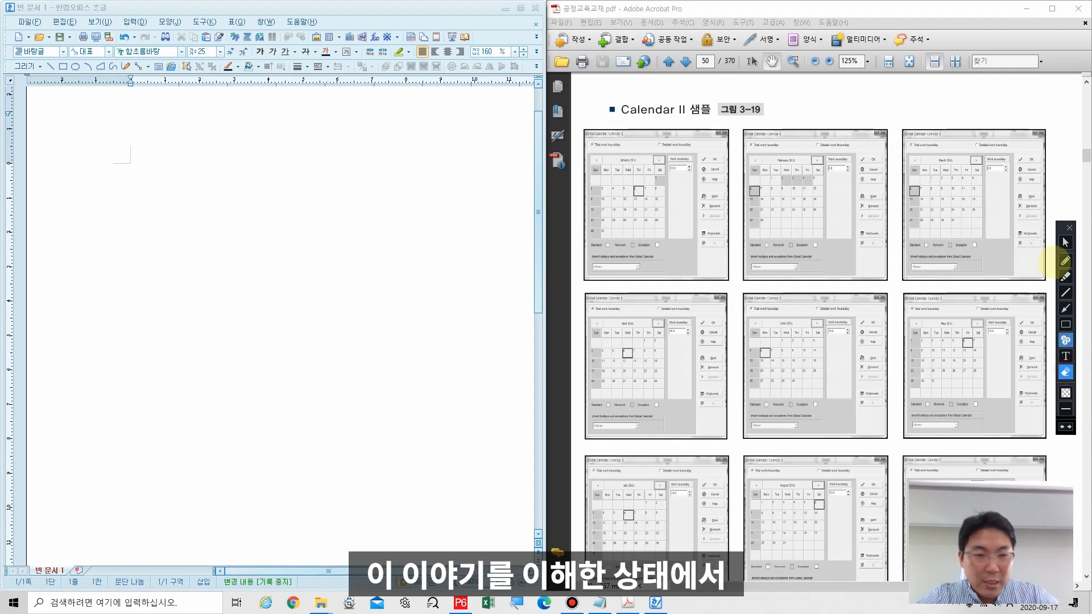
{"action": "left_click", "coordinate": [1066, 242]}
{"action": "left_click", "coordinate": [461, 602]}
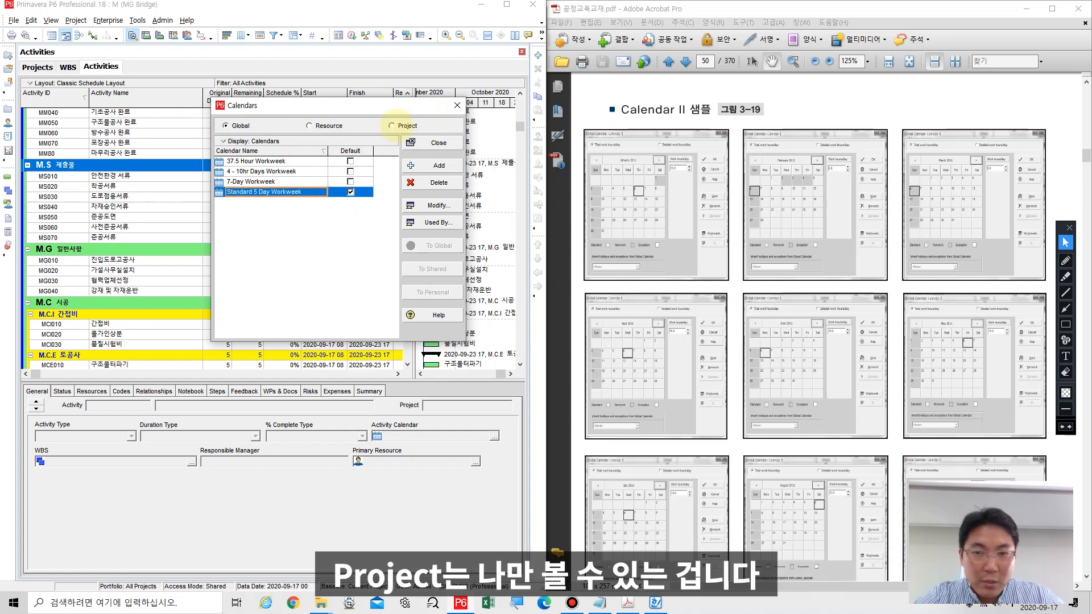
- Display the Project calendars in the Calendars dialog
{"action": "left_click", "coordinate": [393, 126]}
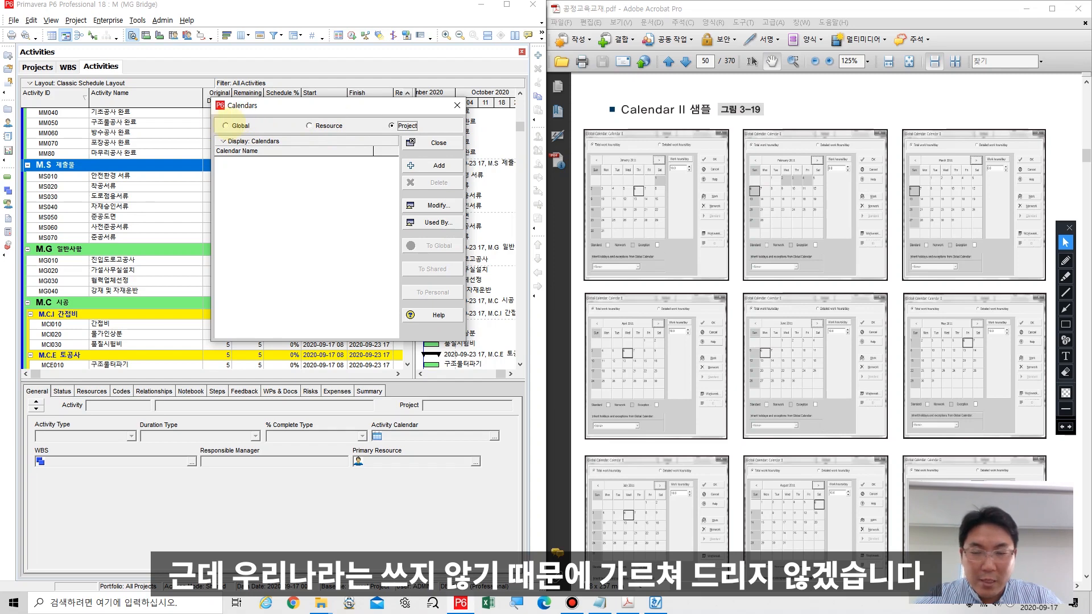
{"action": "left_click", "coordinate": [227, 125]}
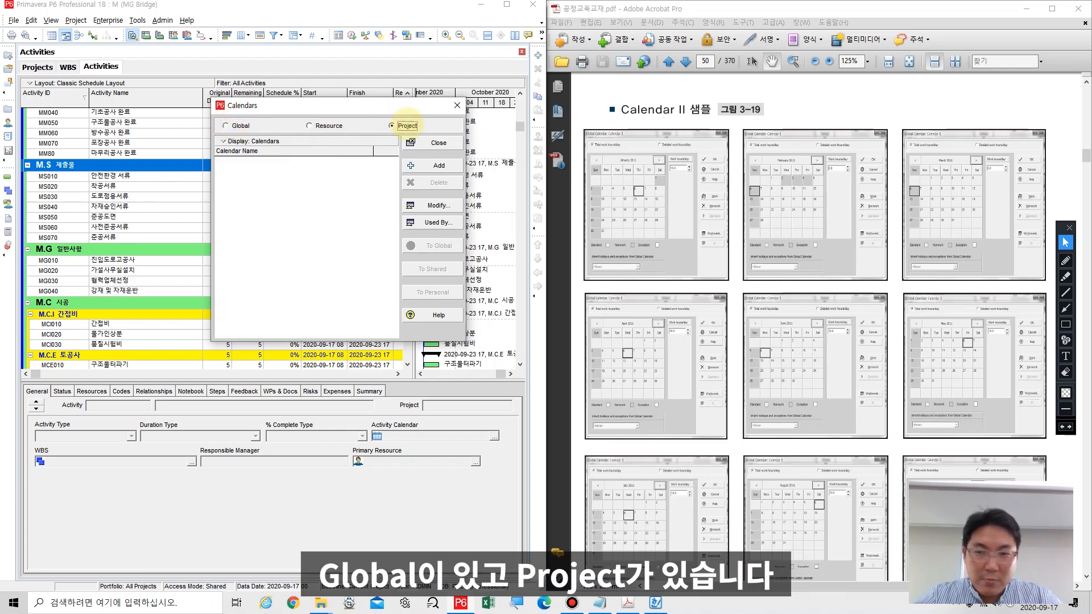
{"action": "left_click", "coordinate": [392, 125]}
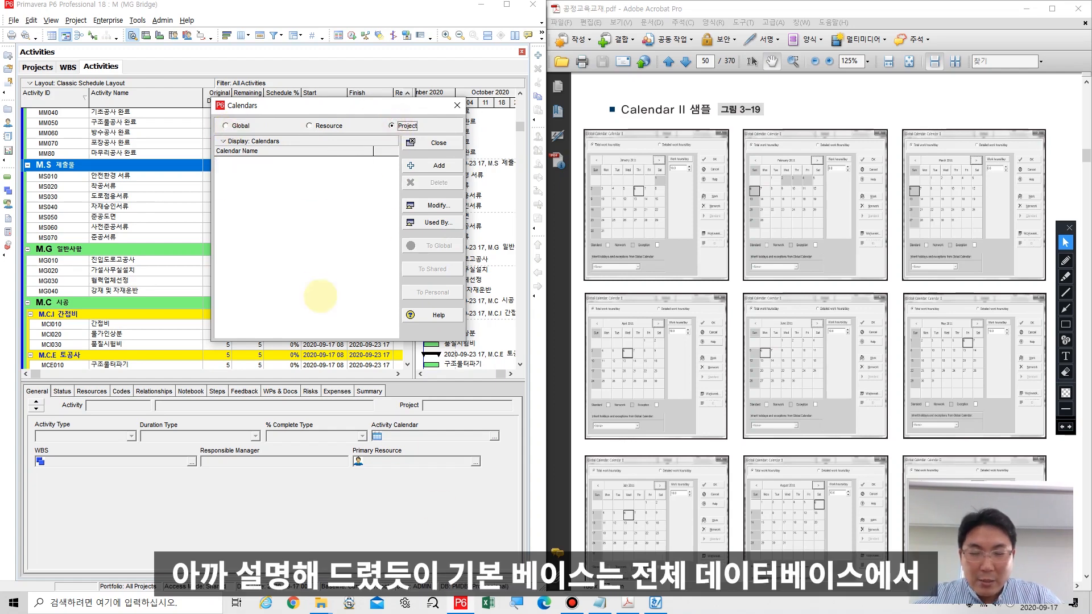
- Draw a red box over the empty calendar list with a smaller box in its lower-right corner and an arrow pointing into it
{"action": "left_click", "coordinate": [1066, 324]}
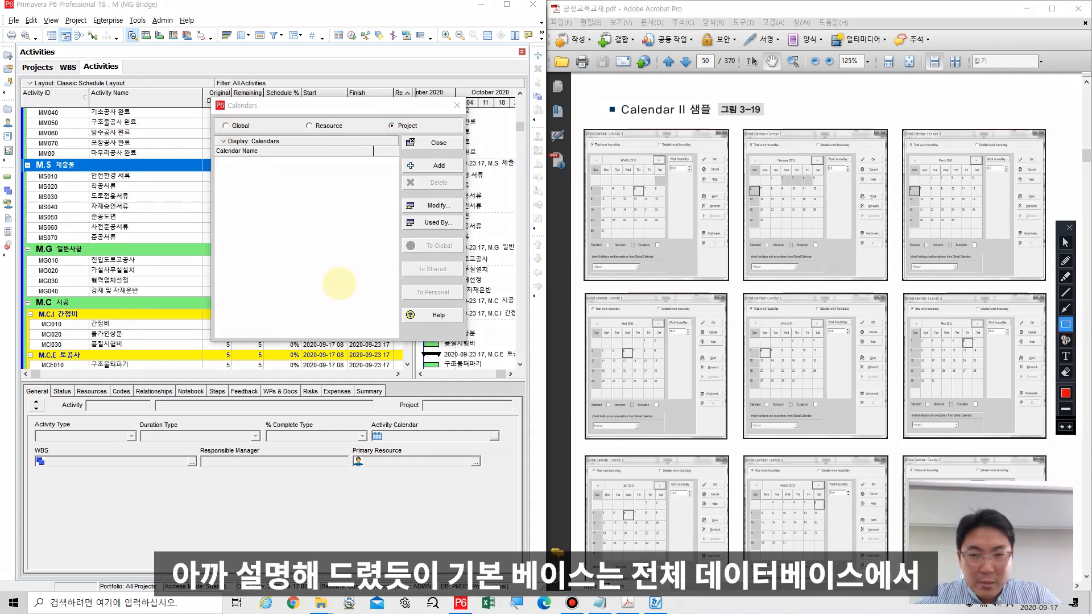
{"action": "mouse_move", "coordinate": [239, 217]}
{"action": "left_mouse_down"}
{"action": "mouse_move", "coordinate": [370, 330]}
{"action": "mouse_move", "coordinate": [327, 324]}
{"action": "left_mouse_up"}
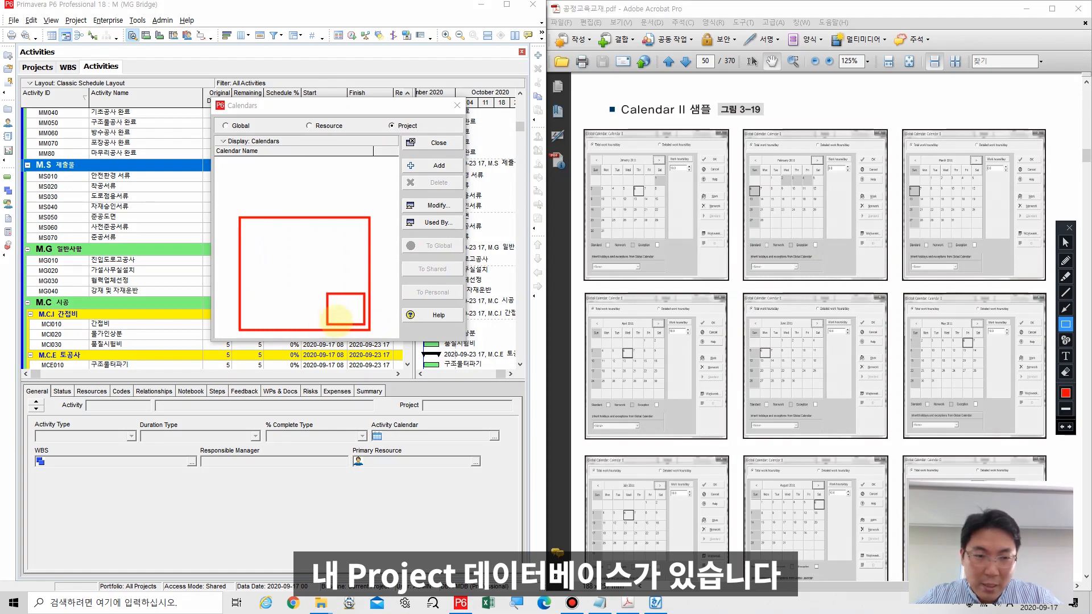
{"action": "left_click", "coordinate": [1065, 309]}
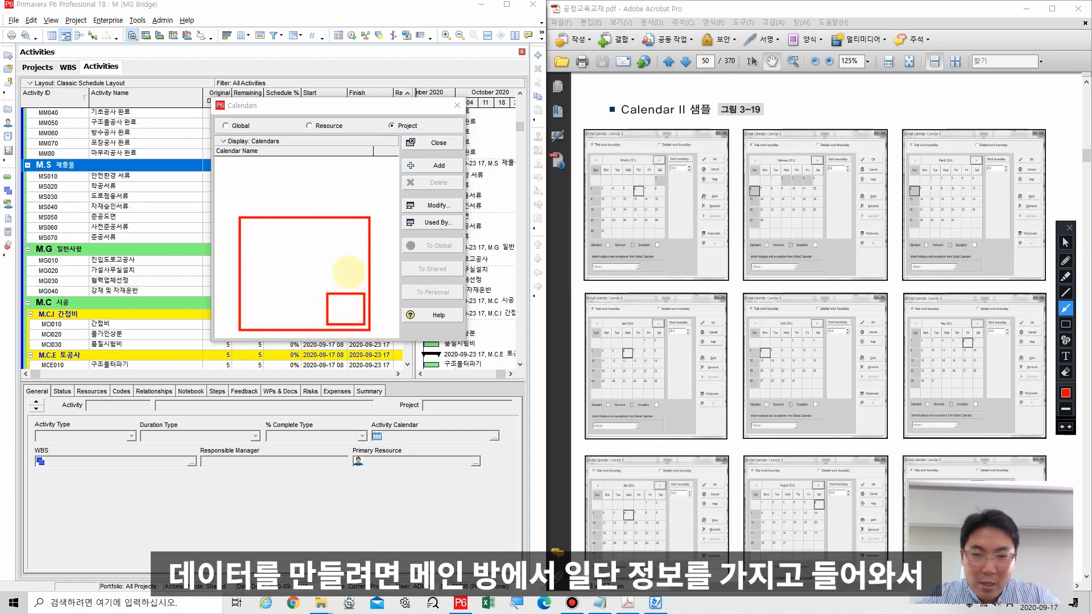
{"action": "left_click_drag", "start_coordinate": [349, 273], "coordinate": [349, 310]}
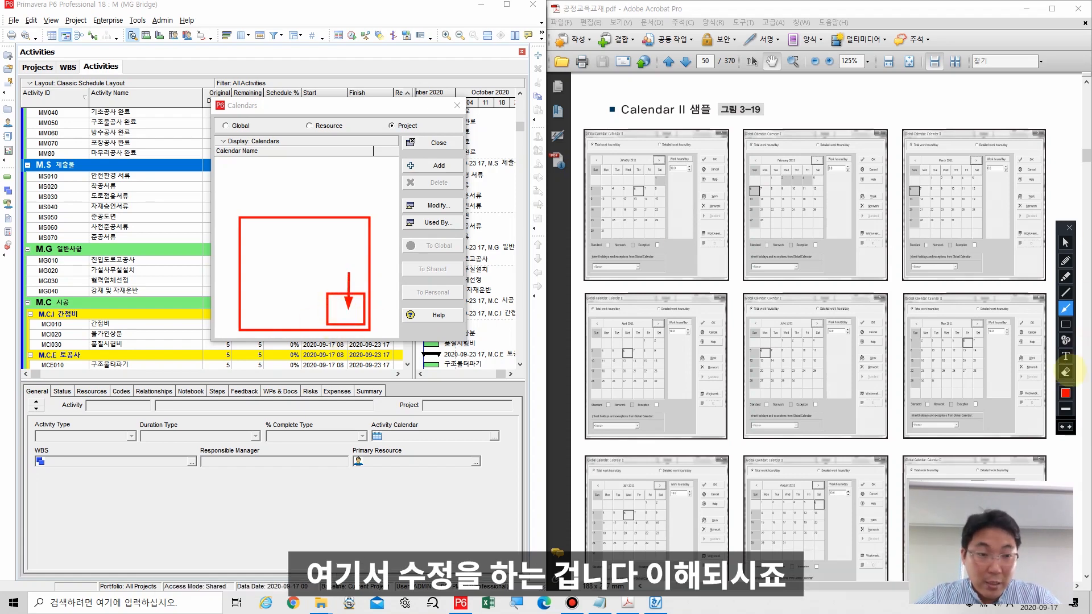
- Erase the drawn boxes and arrow from the calendar list and return to the normal pointer
{"action": "left_click", "coordinate": [1065, 372]}
{"action": "left_click_drag", "start_coordinate": [214, 197], "coordinate": [420, 342]}
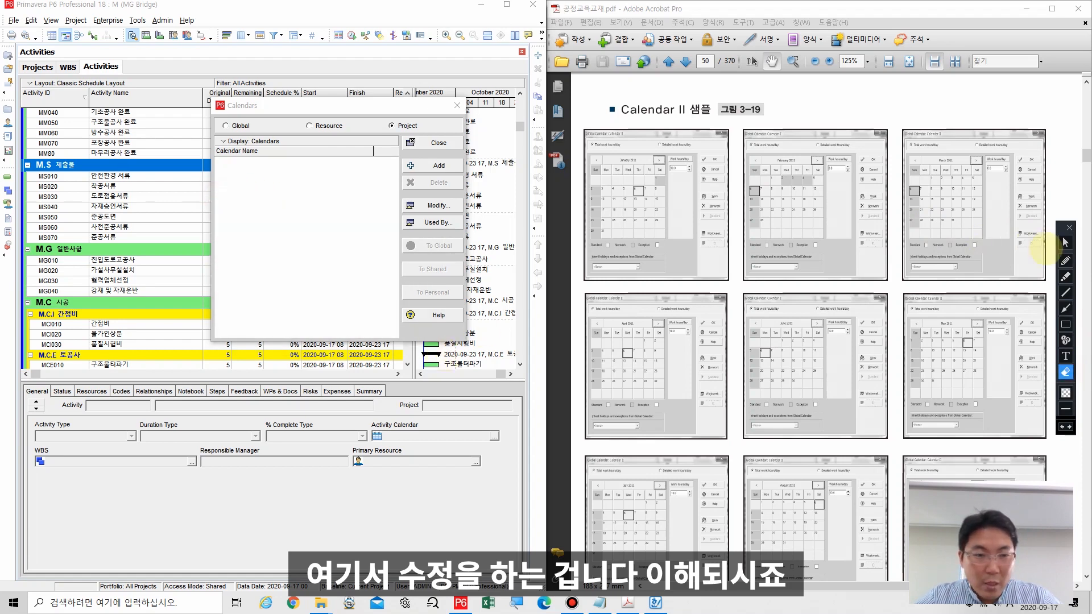
{"action": "left_click", "coordinate": [1065, 243]}
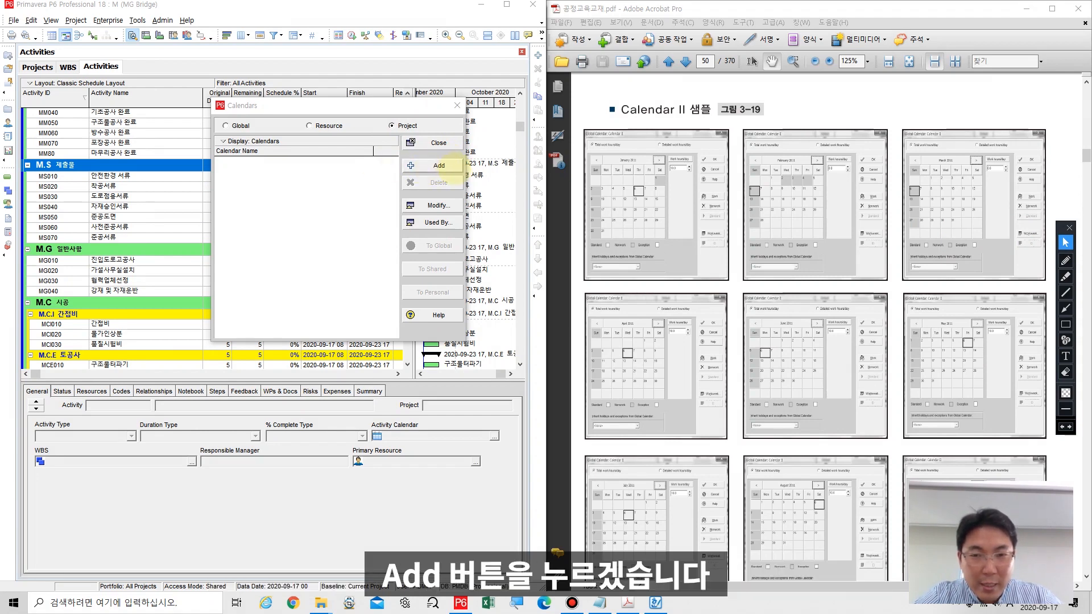
- Add a project calendar copied from the 7-Day Workweek global calendar and name it "MG Calendar 1"
{"action": "left_click", "coordinate": [440, 165]}
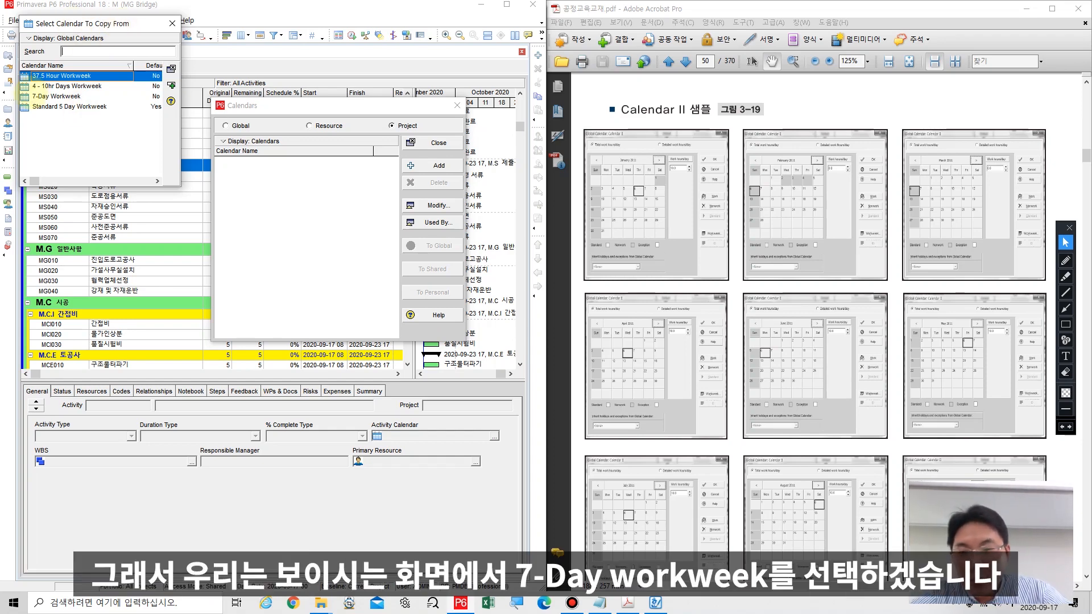
{"action": "left_click", "coordinate": [80, 97]}
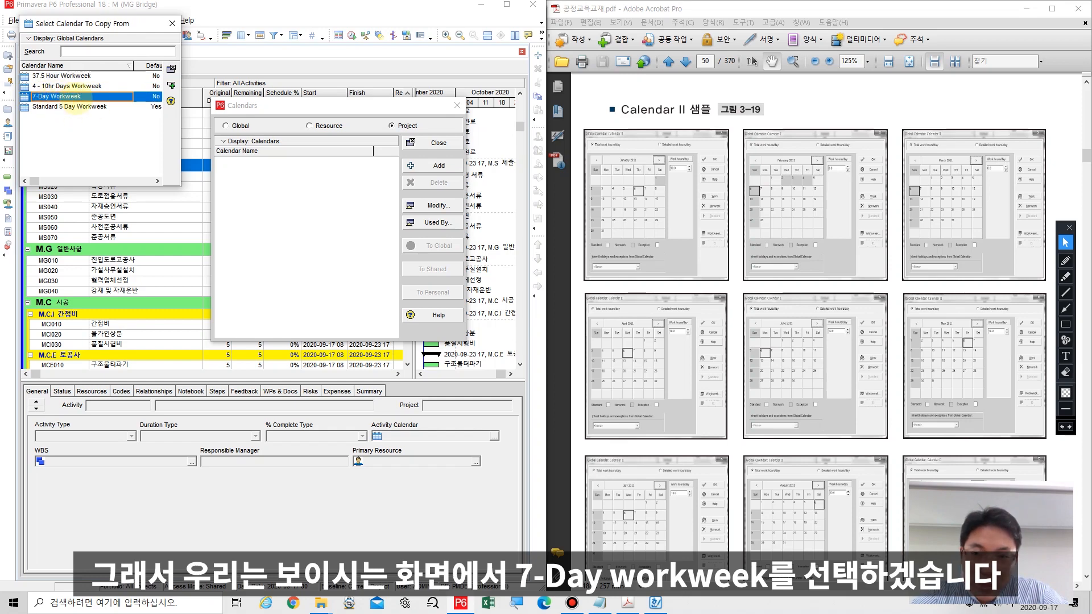
{"action": "double_click", "coordinate": [74, 98]}
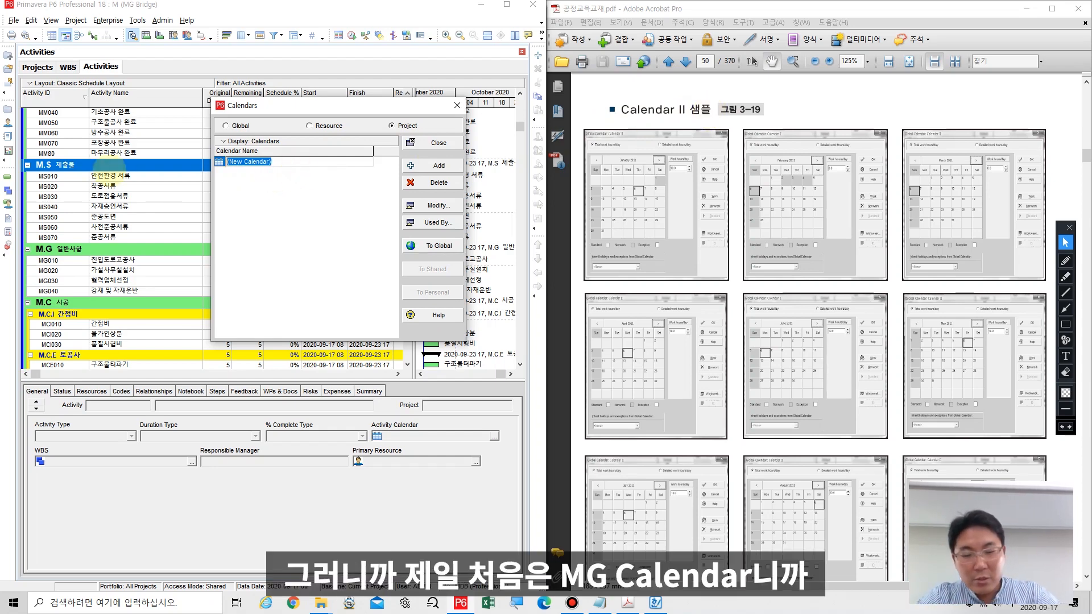
{"action": "type", "text": "ㅡ"}
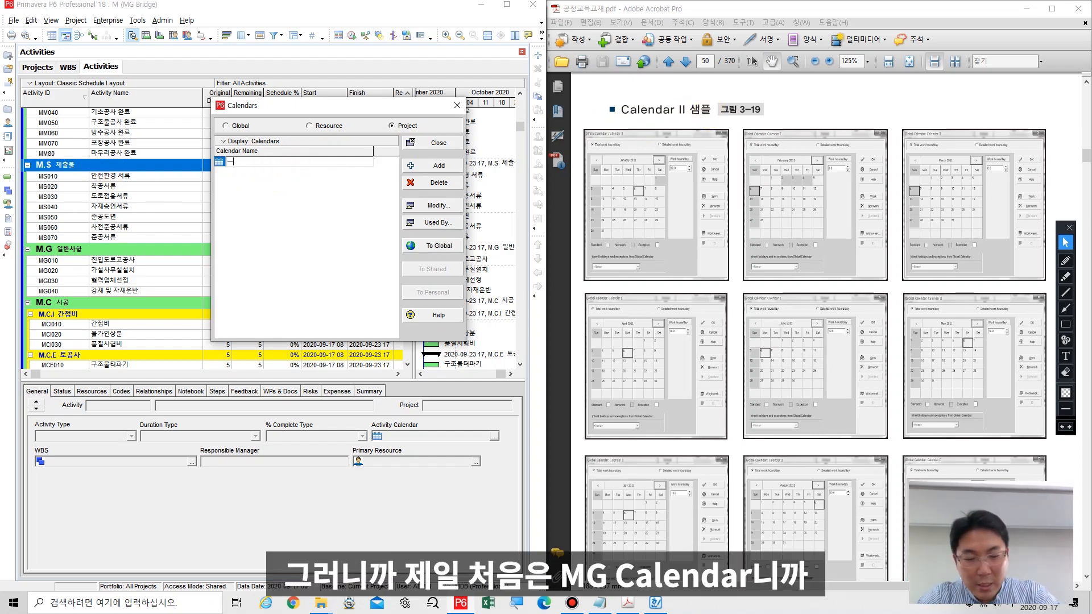
{"action": "type", "text": "MG Calendar 1"}
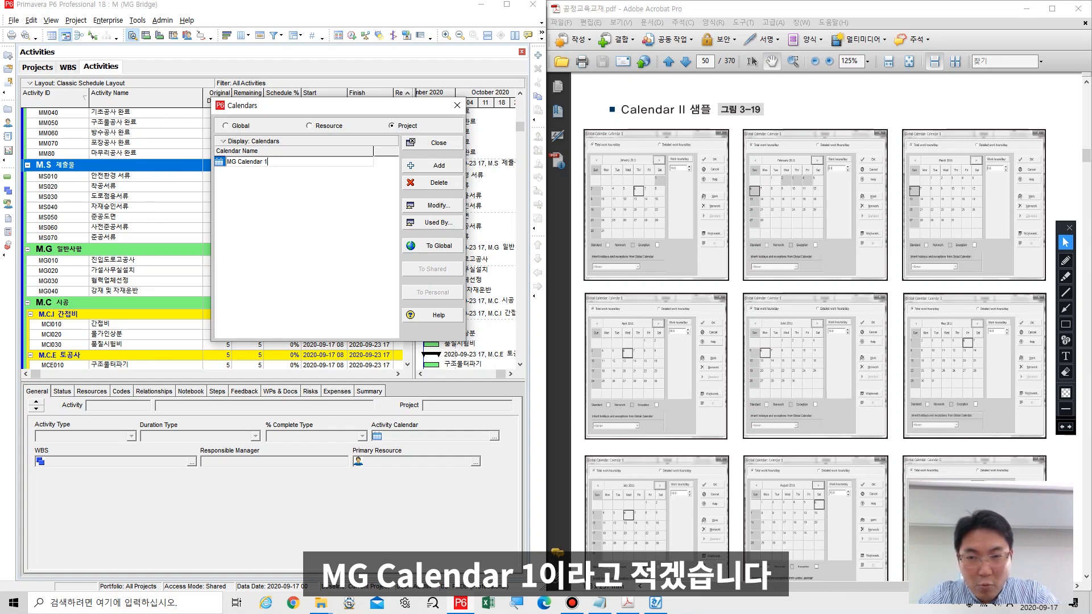
{"action": "left_click", "coordinate": [305, 215]}
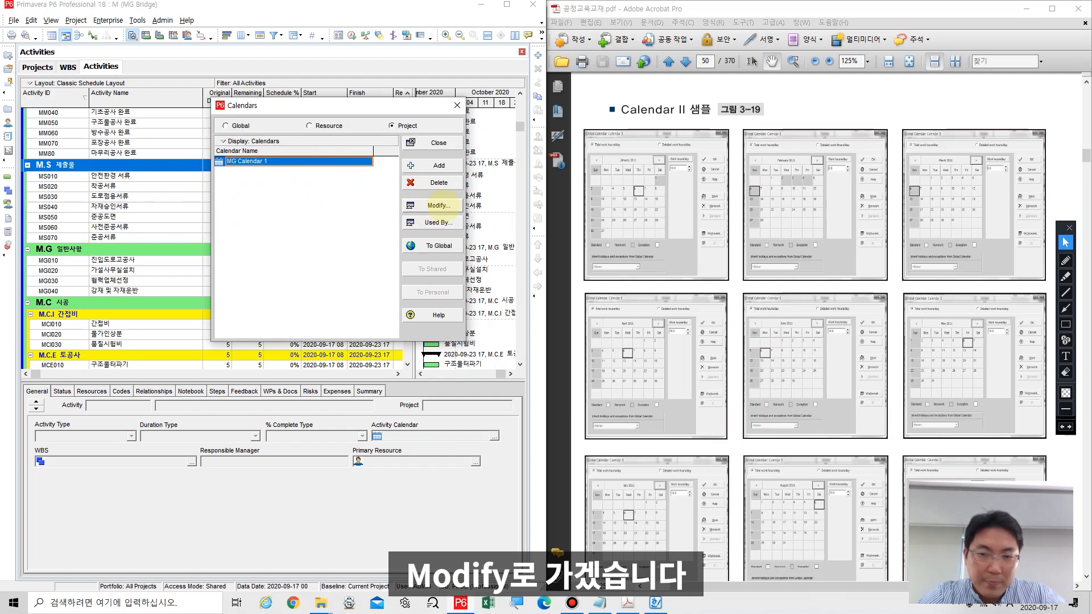
- Open MG Calendar 1 for modification and outline its Standard, Nonwork and Exception legend with a red rectangle
{"action": "left_click", "coordinate": [438, 205]}
{"action": "left_click_drag", "start_coordinate": [529, 180], "coordinate": [519, 128]}
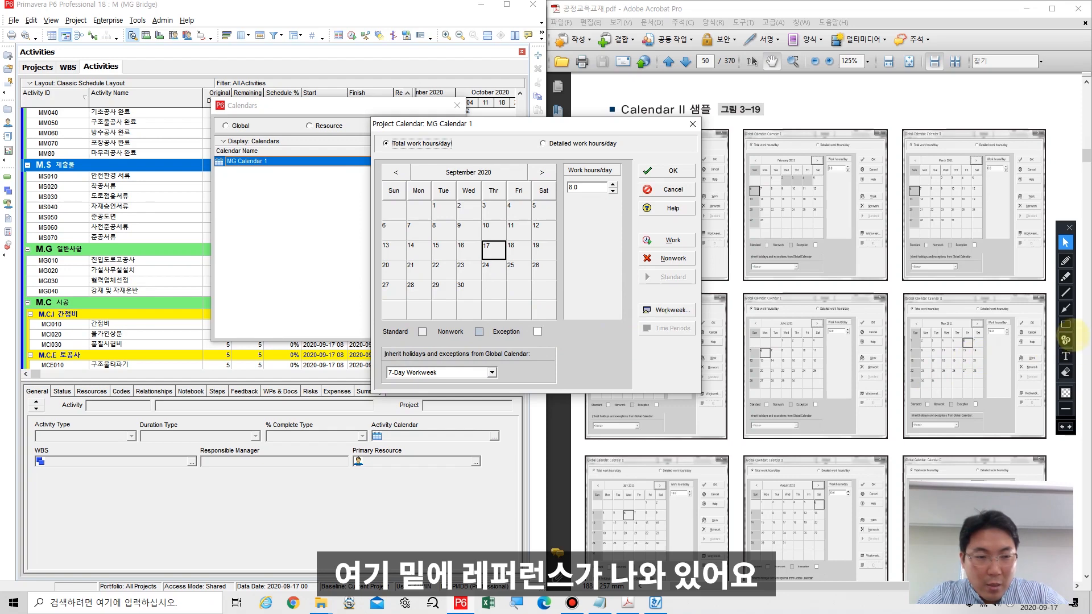
{"action": "left_click", "coordinate": [1066, 324]}
{"action": "mouse_move", "coordinate": [377, 323]}
{"action": "left_mouse_down"}
{"action": "mouse_move", "coordinate": [398, 336]}
{"action": "mouse_move", "coordinate": [563, 348]}
{"action": "left_mouse_up"}
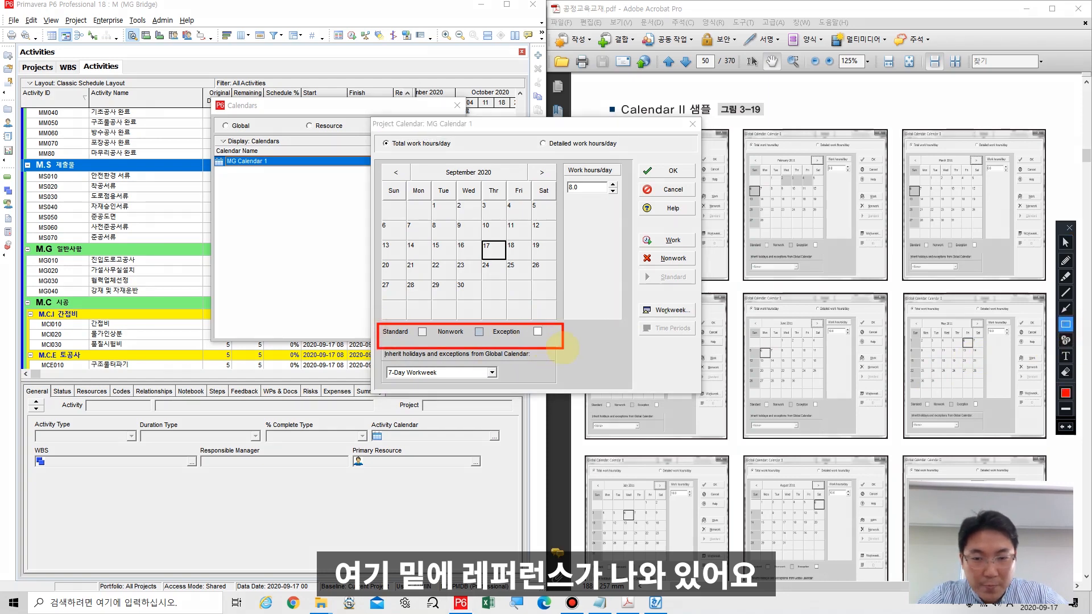
- Draw a red arrow from the Standard legend box up to the calendar days and another from 7-Day Workweek to Standard
{"action": "left_click", "coordinate": [1065, 309]}
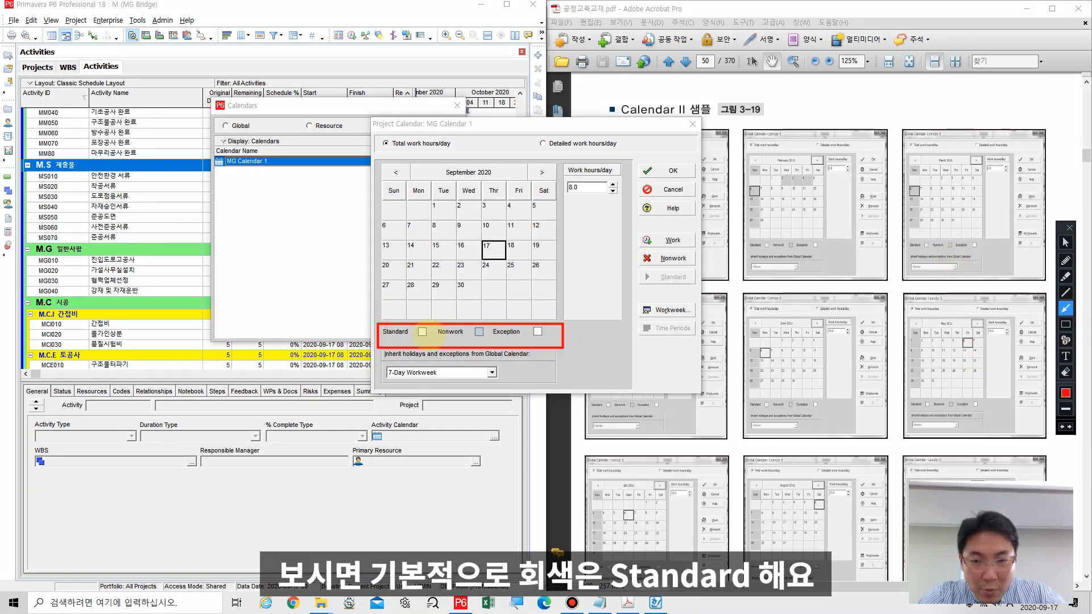
{"action": "mouse_move", "coordinate": [426, 331]}
{"action": "left_mouse_down"}
{"action": "mouse_move", "coordinate": [422, 294]}
{"action": "mouse_move", "coordinate": [425, 306]}
{"action": "left_mouse_up"}
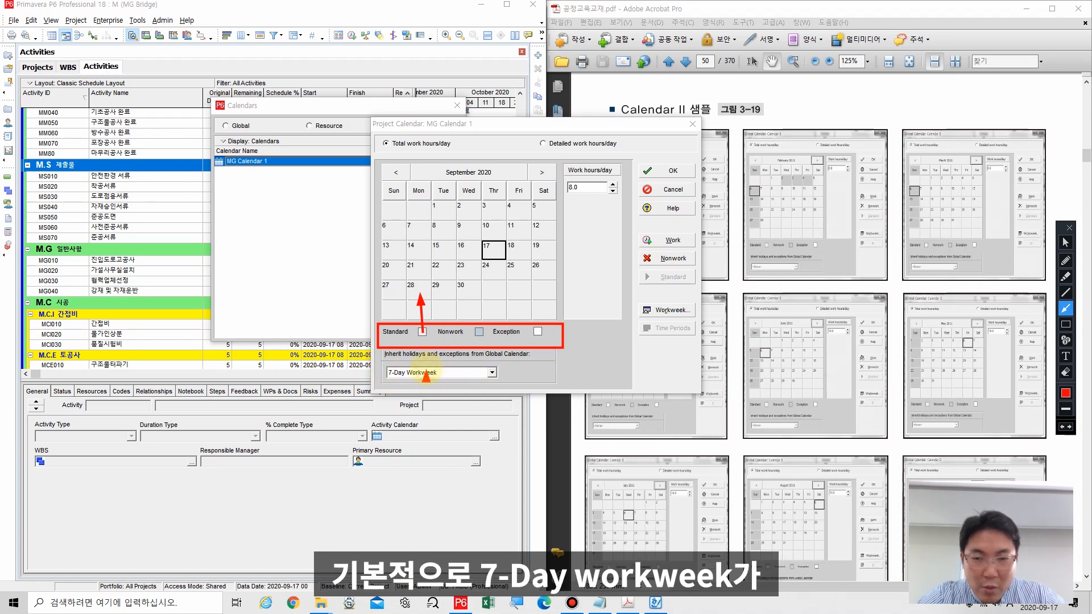
{"action": "left_click_drag", "start_coordinate": [426, 369], "coordinate": [398, 335]}
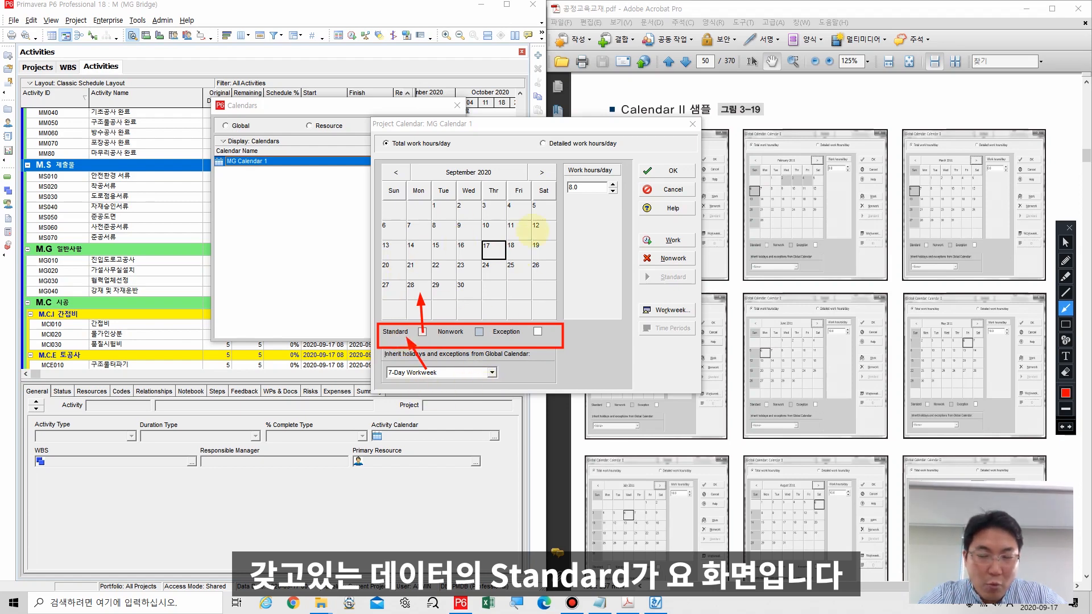
- Change September 10, 2020 to a nonwork day in MG Calendar 1
{"action": "left_click", "coordinate": [1066, 243]}
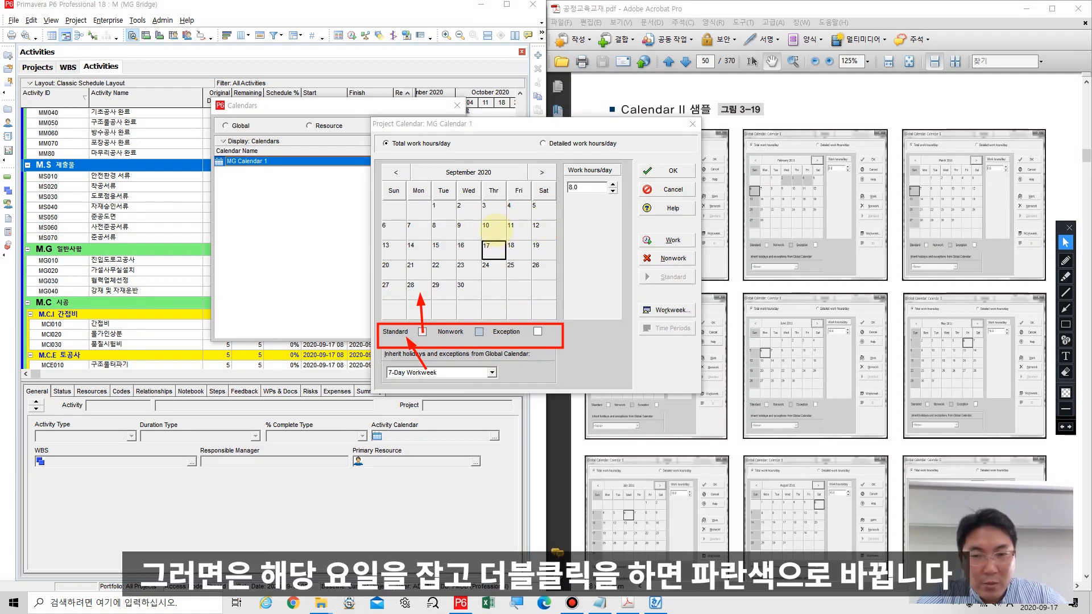
{"action": "left_click", "coordinate": [494, 231]}
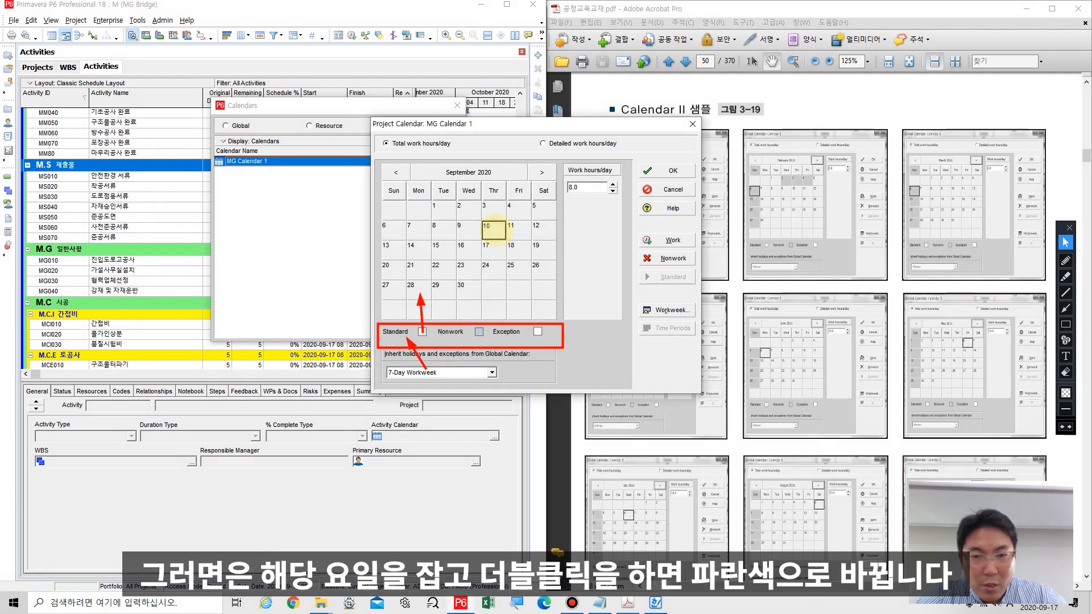
{"action": "double_click", "coordinate": [493, 231]}
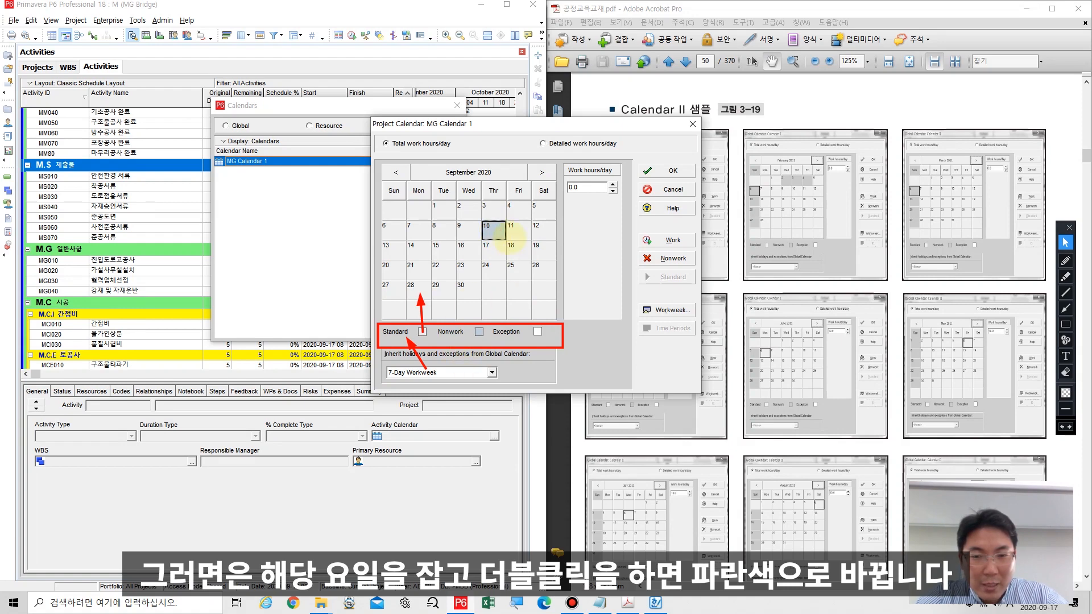
- Draw a red arrow from the Nonwork legend box up to September 10 in the calendar
{"action": "left_click", "coordinate": [1066, 308]}
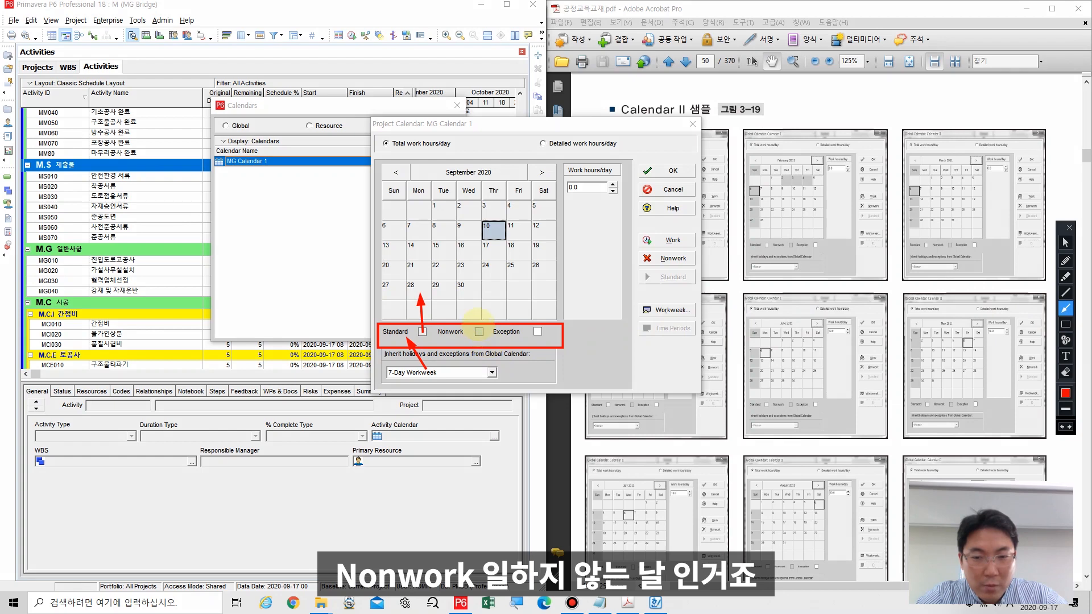
{"action": "left_click_drag", "start_coordinate": [478, 323], "coordinate": [490, 242]}
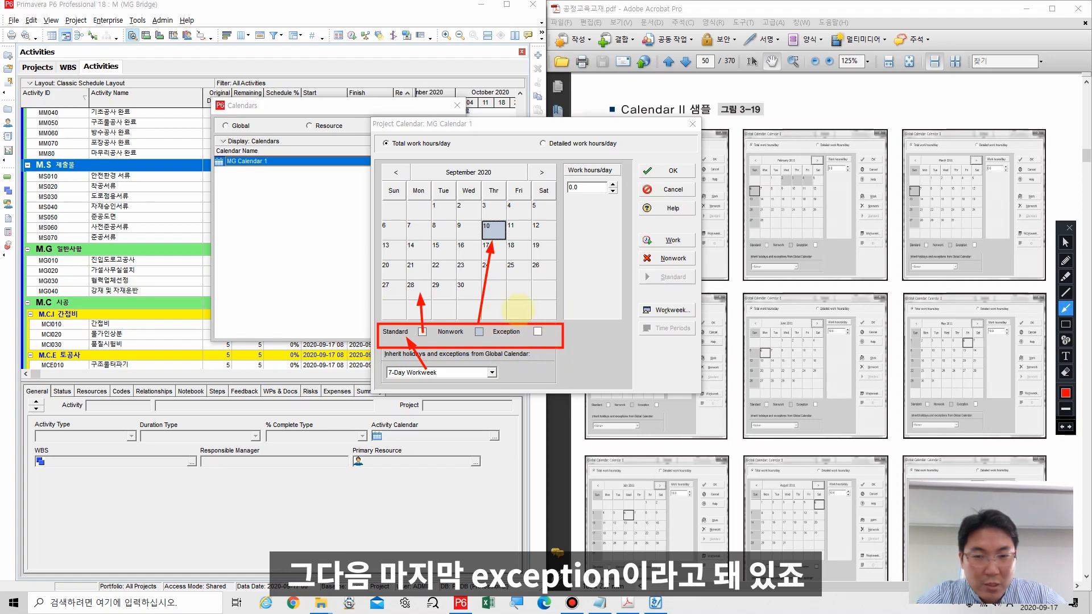
{"action": "left_click", "coordinate": [1065, 242]}
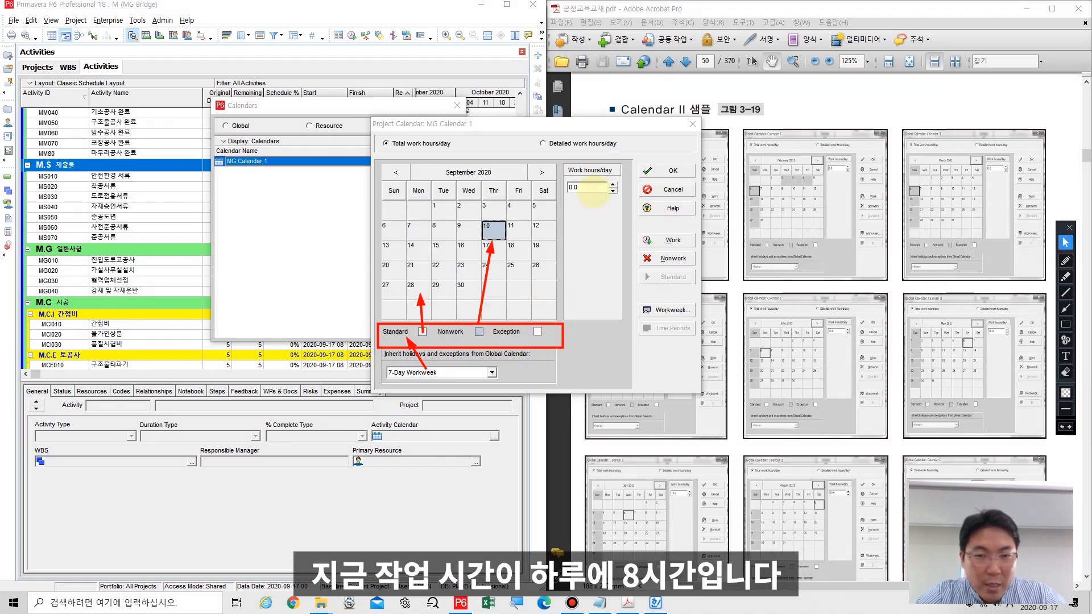
- Set the work hours of September 18, 2020 to 12 per day in MG Calendar 1
{"action": "left_click", "coordinate": [512, 254]}
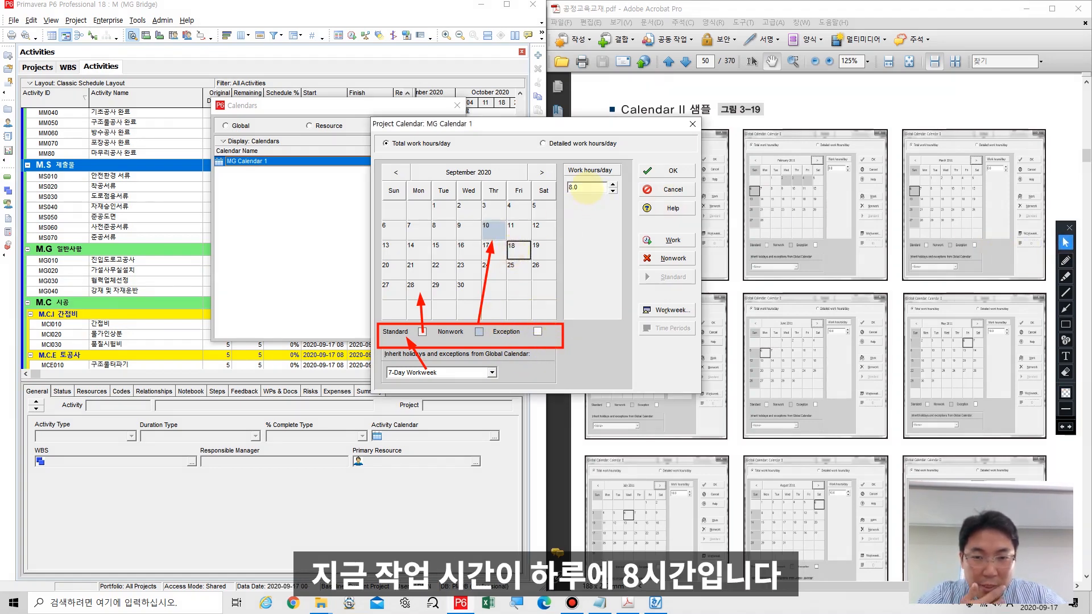
{"action": "double_click", "coordinate": [583, 187]}
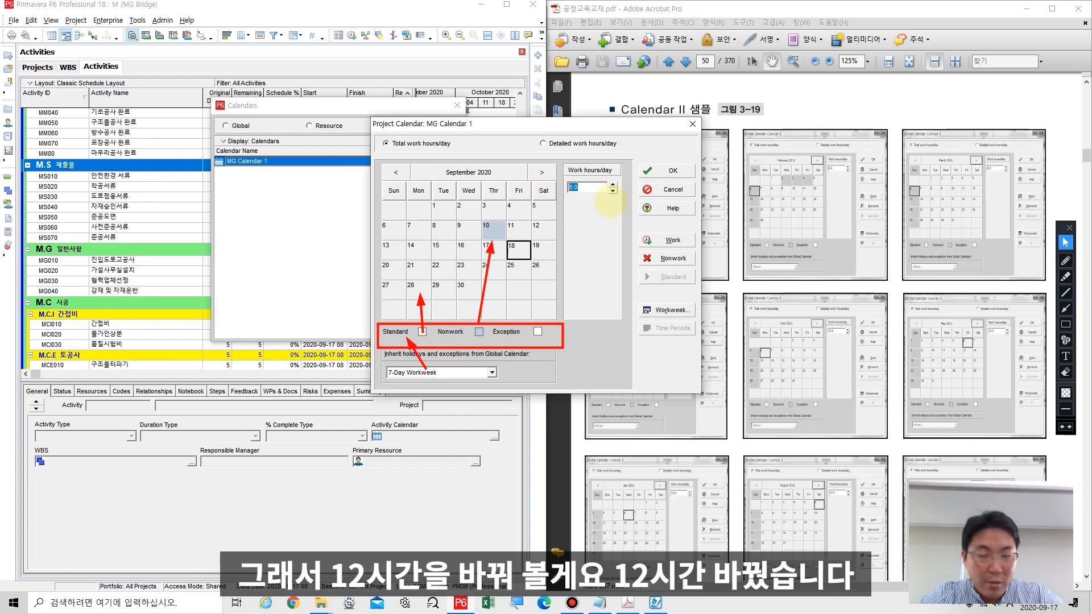
{"action": "type", "text": "12"}
{"action": "left_click", "coordinate": [534, 270]}
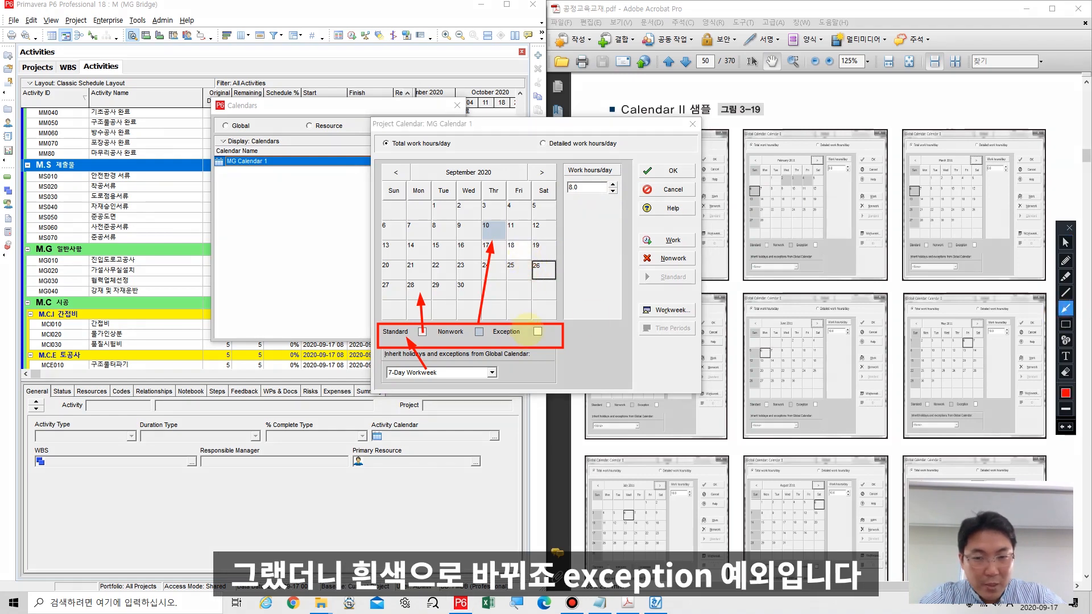
- Draw a red arrow from the Exception legend box up to September 18 and clear all the annotations
{"action": "left_click_drag", "start_coordinate": [527, 328], "coordinate": [519, 259]}
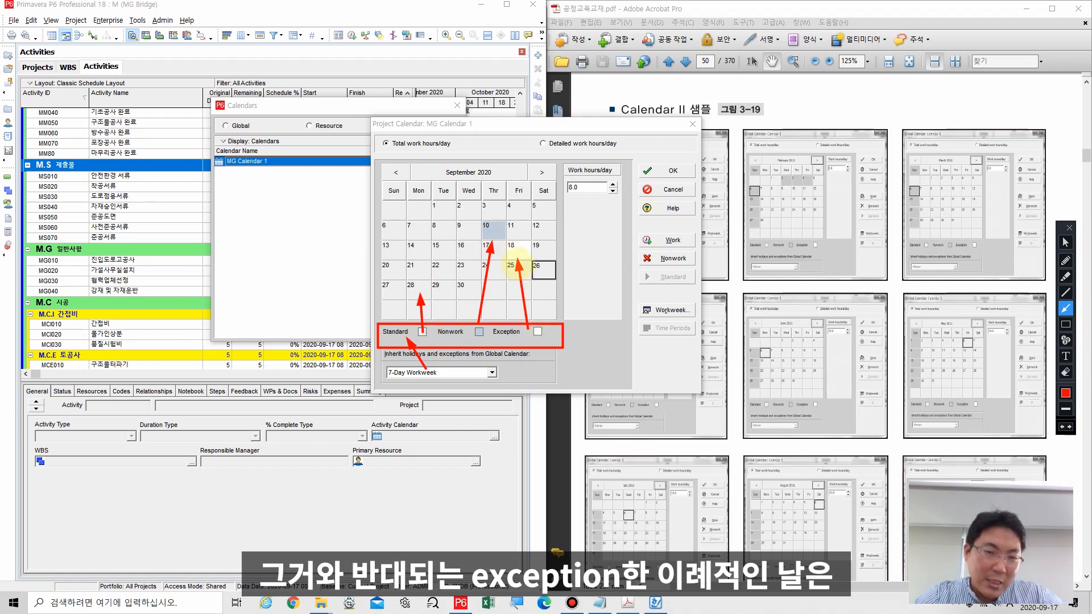
{"action": "left_click", "coordinate": [1066, 372]}
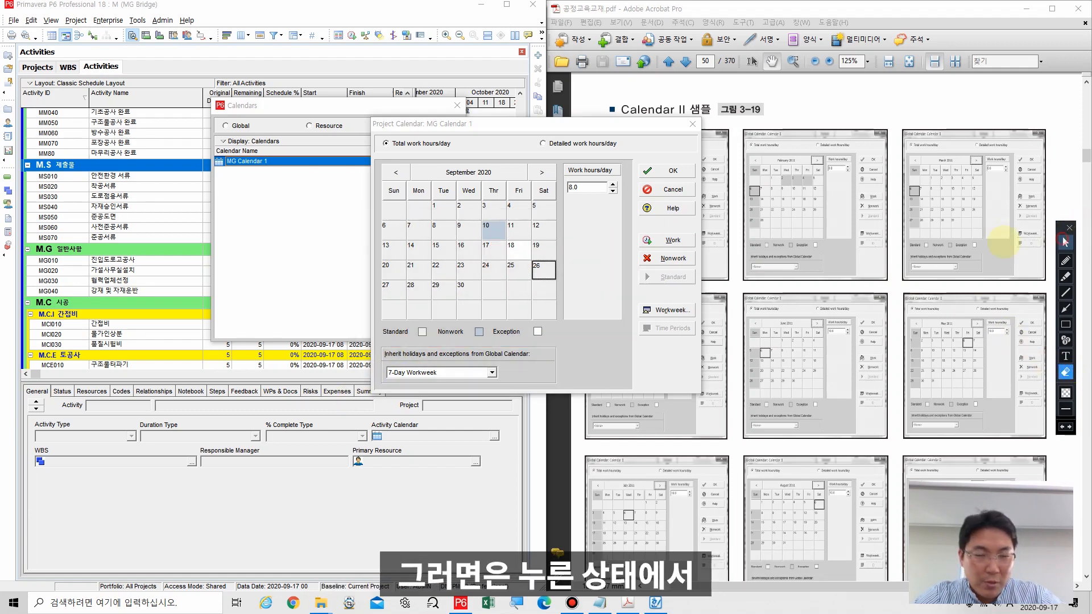
{"action": "left_click", "coordinate": [1066, 243]}
- Reset September 18 and September 10, 2020 to standard work days in MG Calendar 1
{"action": "left_click", "coordinate": [514, 248]}
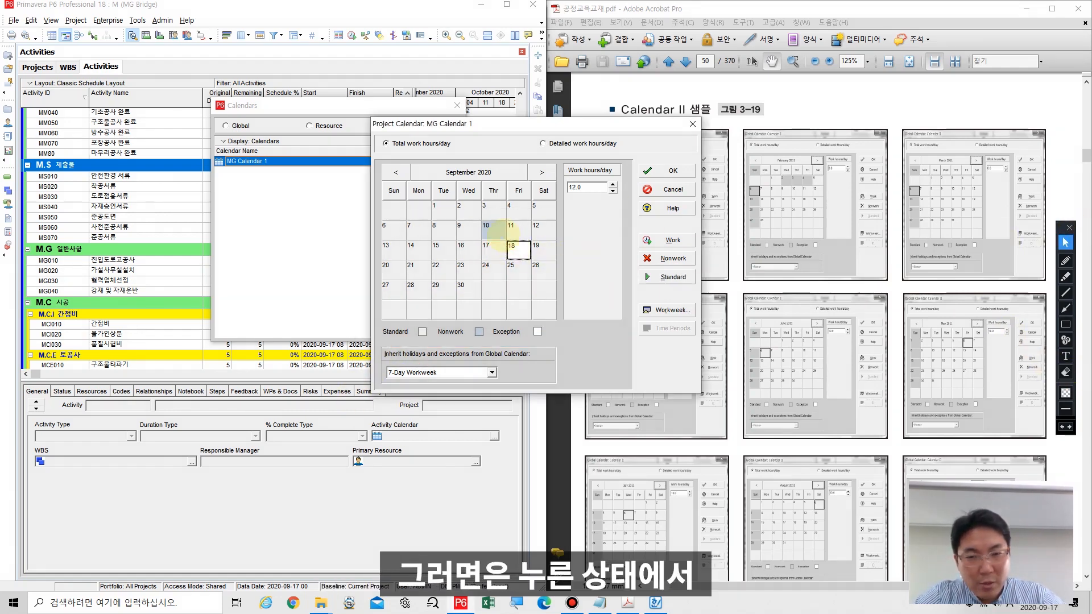
{"action": "left_click", "coordinate": [494, 269]}
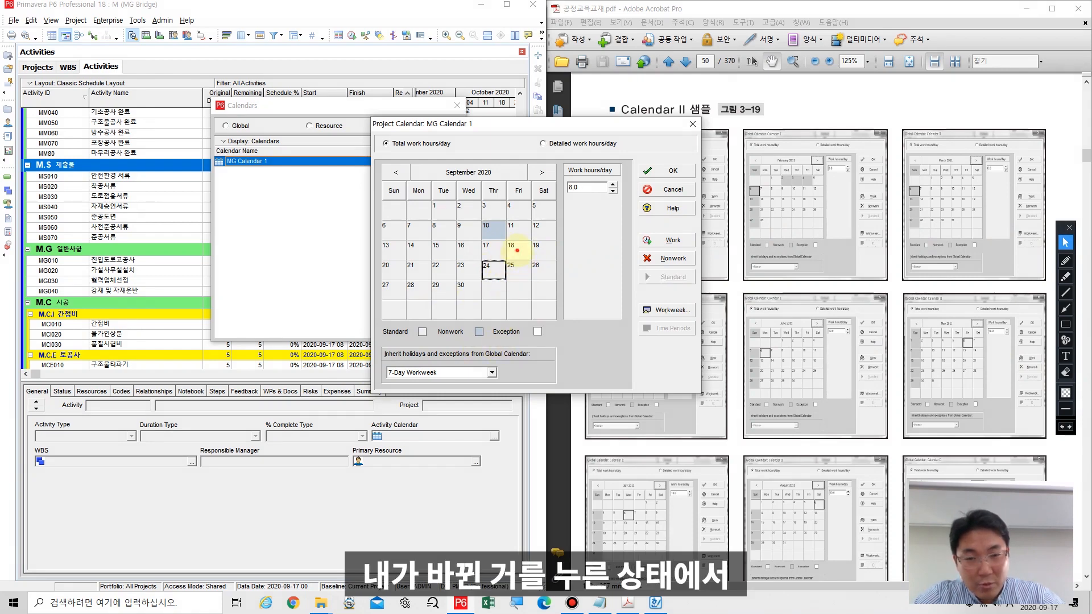
{"action": "left_click", "coordinate": [516, 251]}
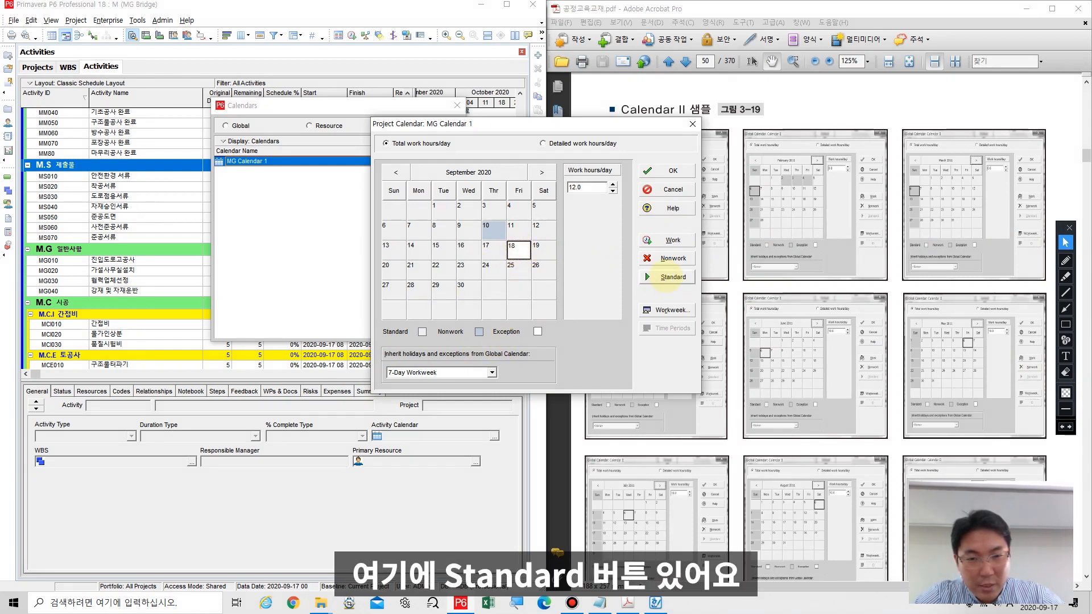
{"action": "left_click", "coordinate": [671, 277]}
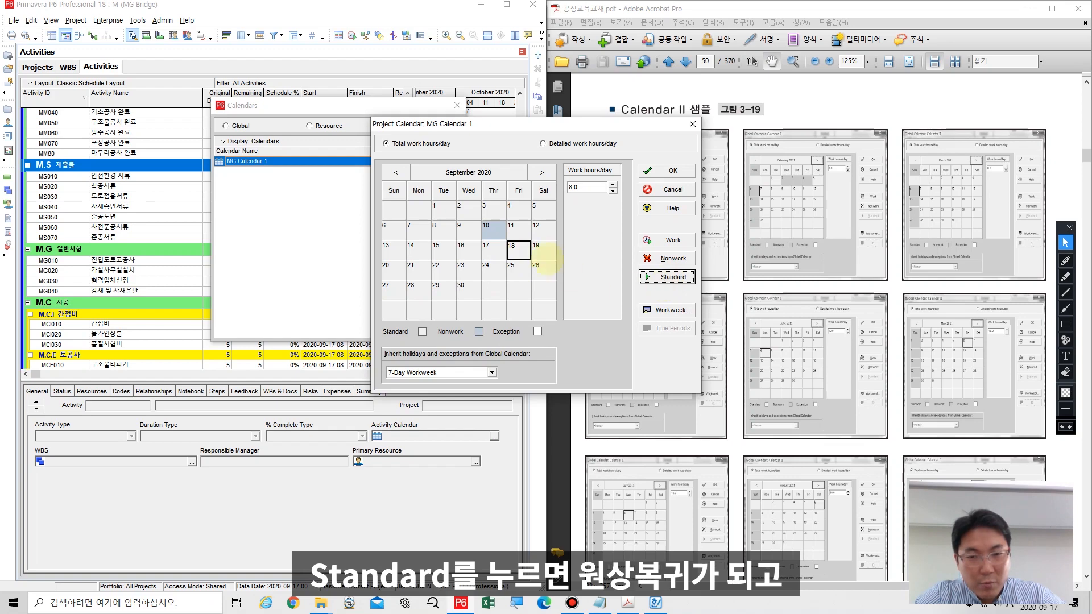
{"action": "left_click", "coordinate": [488, 228]}
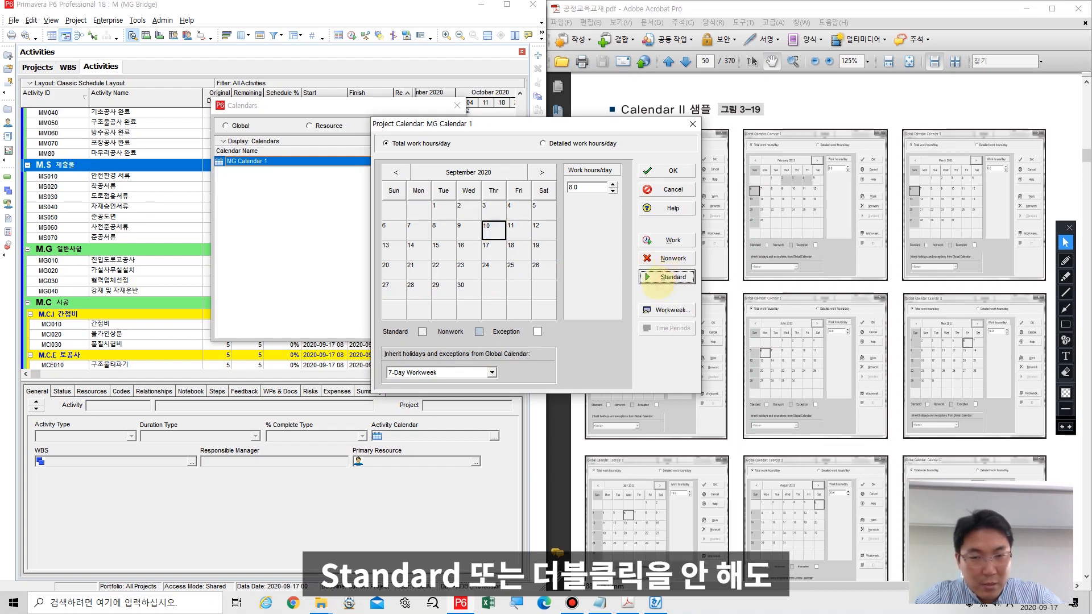
- Switch September 10, 2020 to nonwork and back to work twice, leaving it as a work day
{"action": "left_click", "coordinate": [493, 230]}
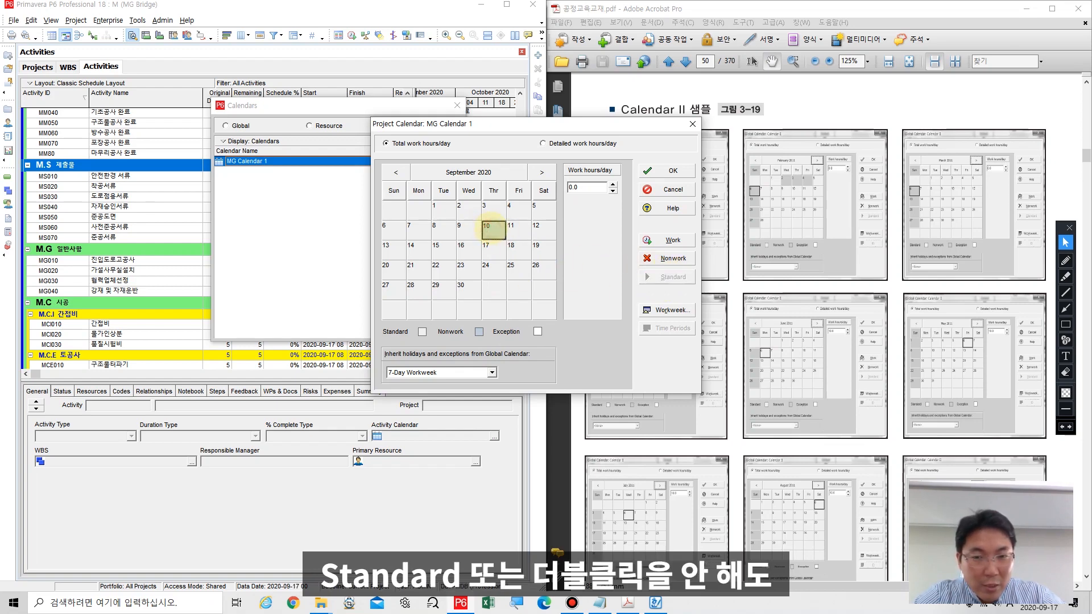
{"action": "double_click", "coordinate": [492, 230]}
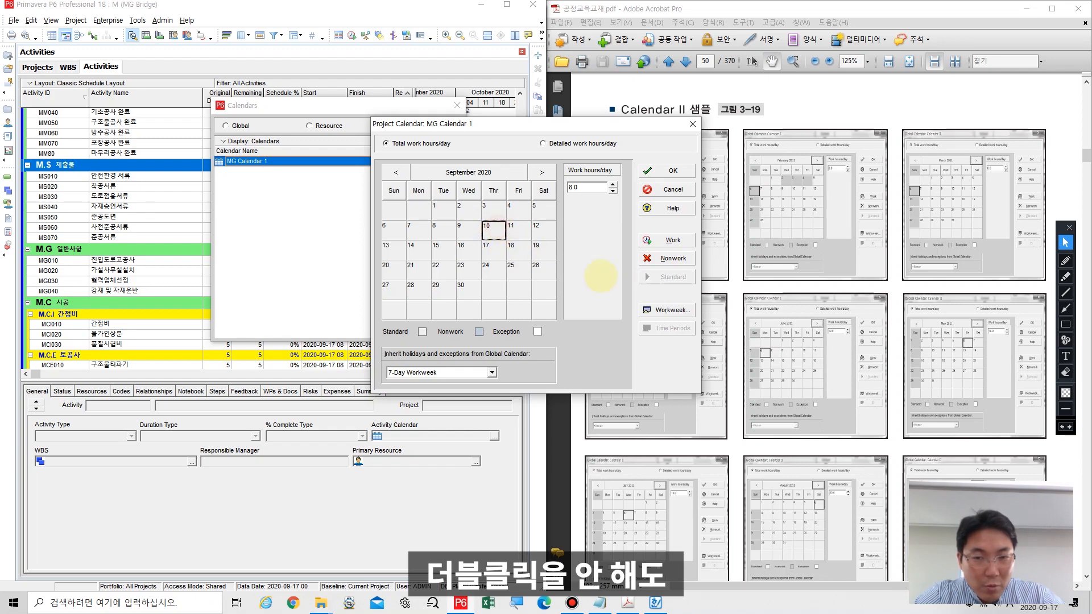
{"action": "left_click", "coordinate": [673, 259]}
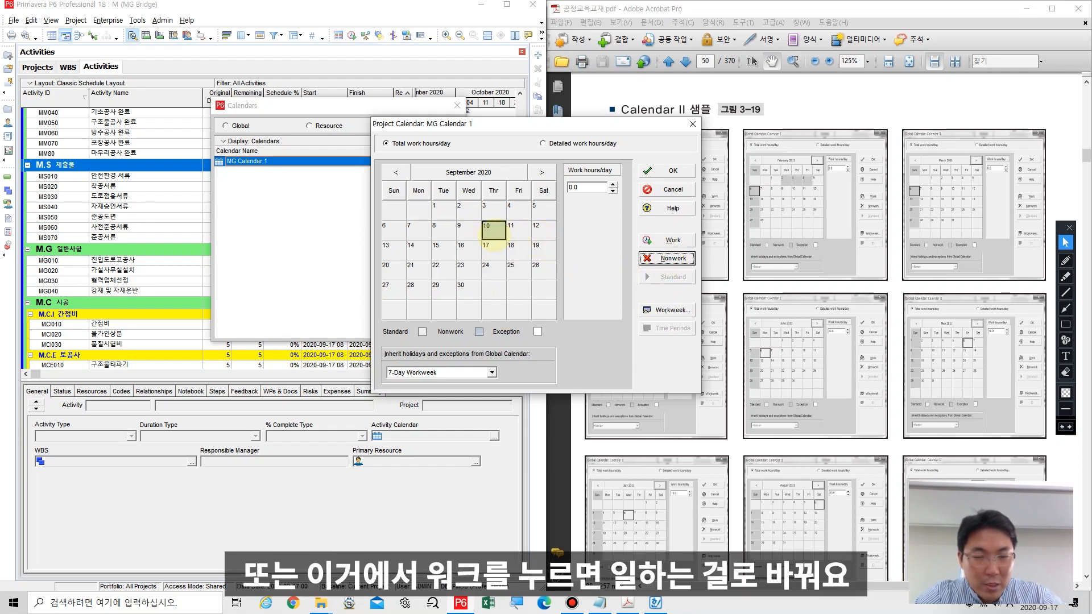
{"action": "left_click", "coordinate": [670, 240]}
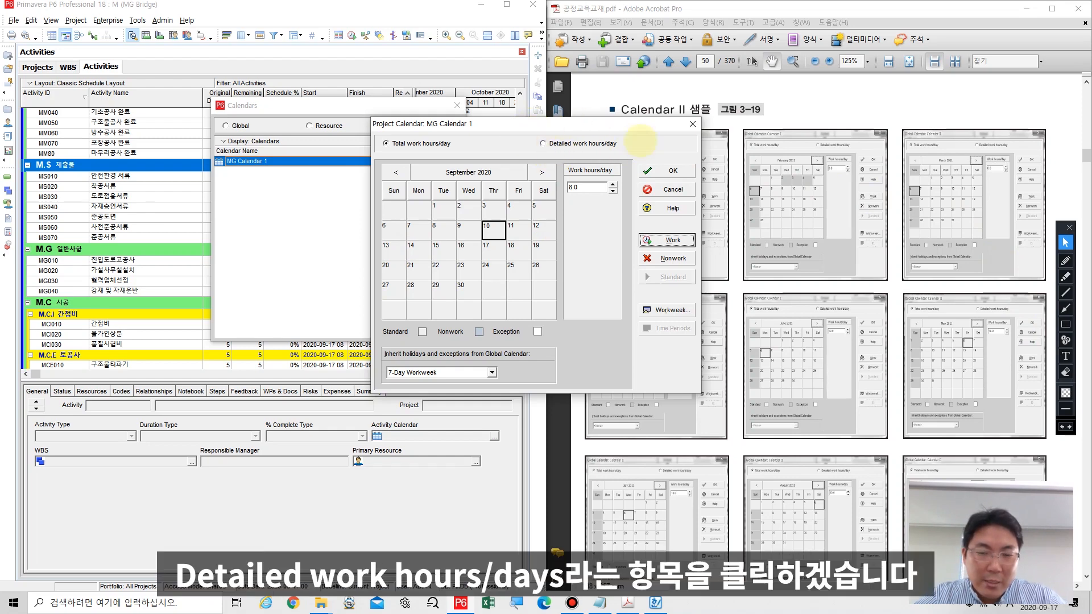
- Switch MG Calendar 1 to detailed work hours per day and save it, reopening it once to check before confirming again
{"action": "left_click", "coordinate": [544, 143]}
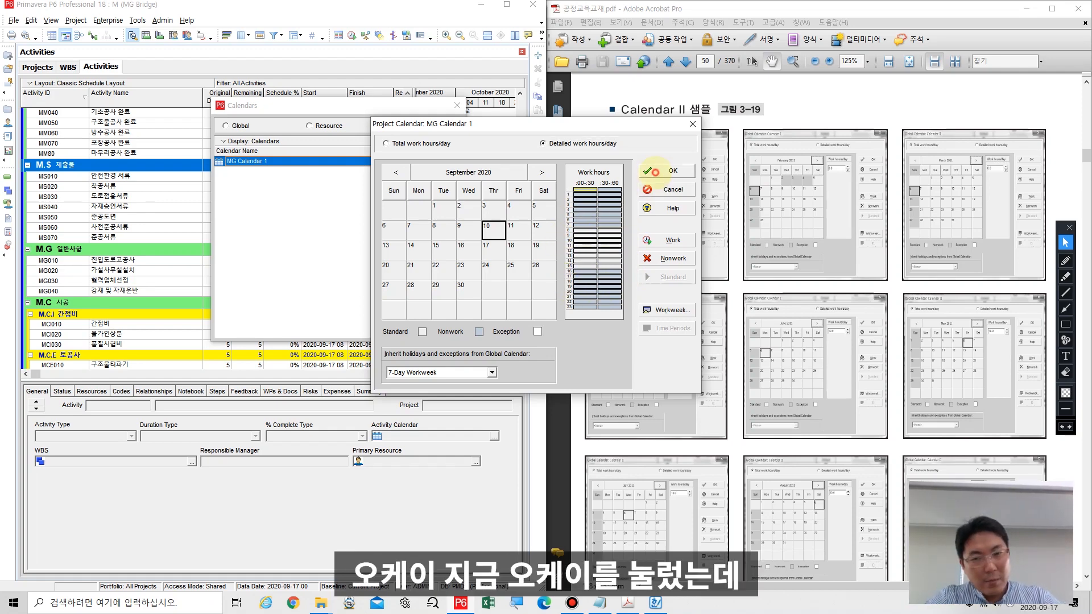
{"action": "left_click", "coordinate": [660, 171]}
{"action": "left_click", "coordinate": [433, 205]}
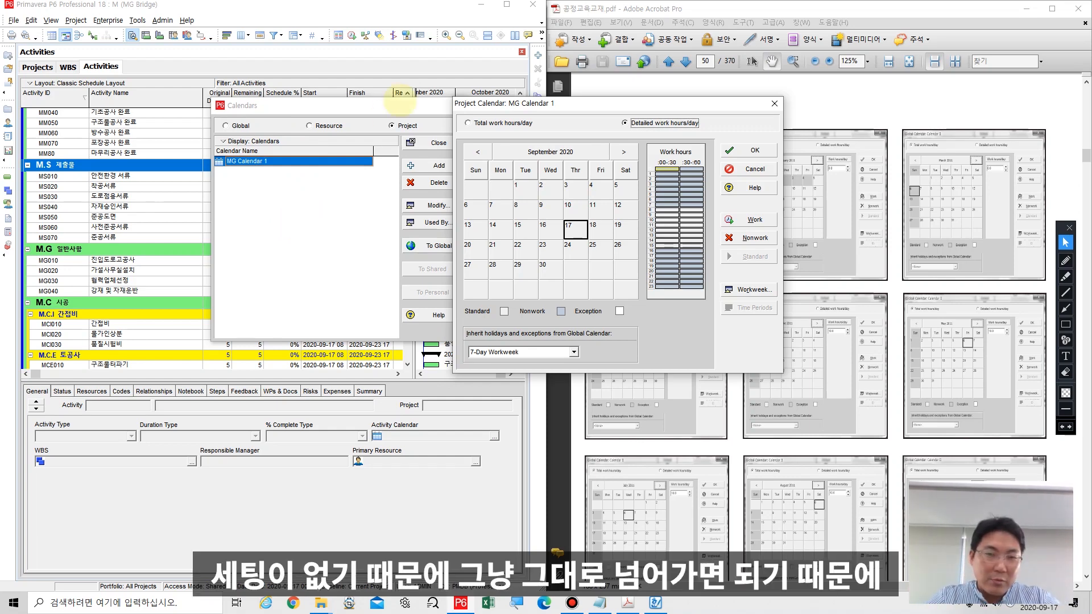
{"action": "left_click", "coordinate": [752, 151]}
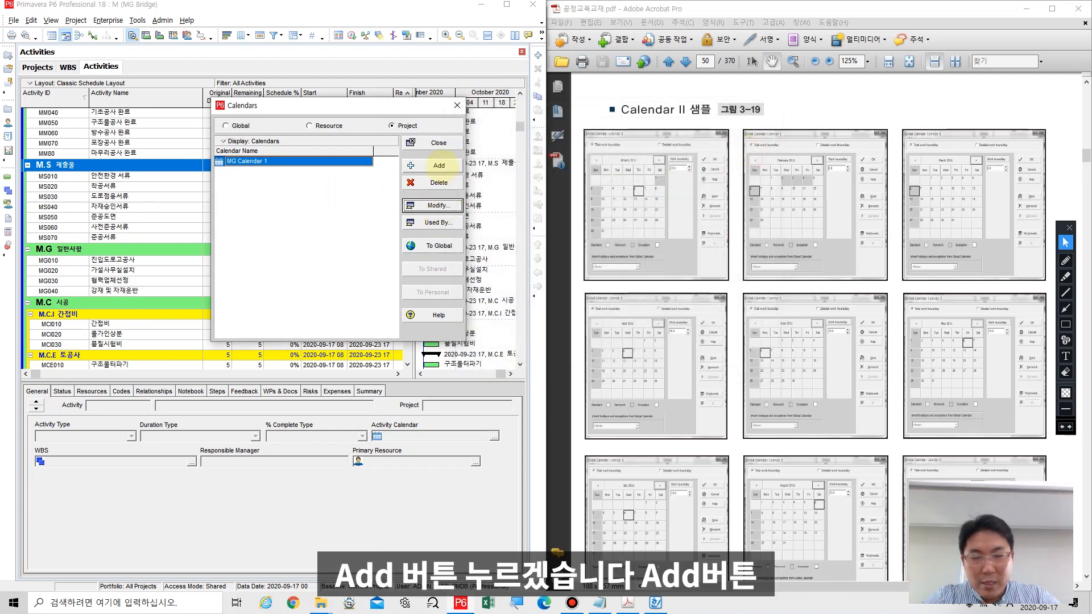
- Add a project calendar copied from the 7-Day Workweek global calendar and name it "MG Calendar 2"
{"action": "left_click", "coordinate": [439, 165]}
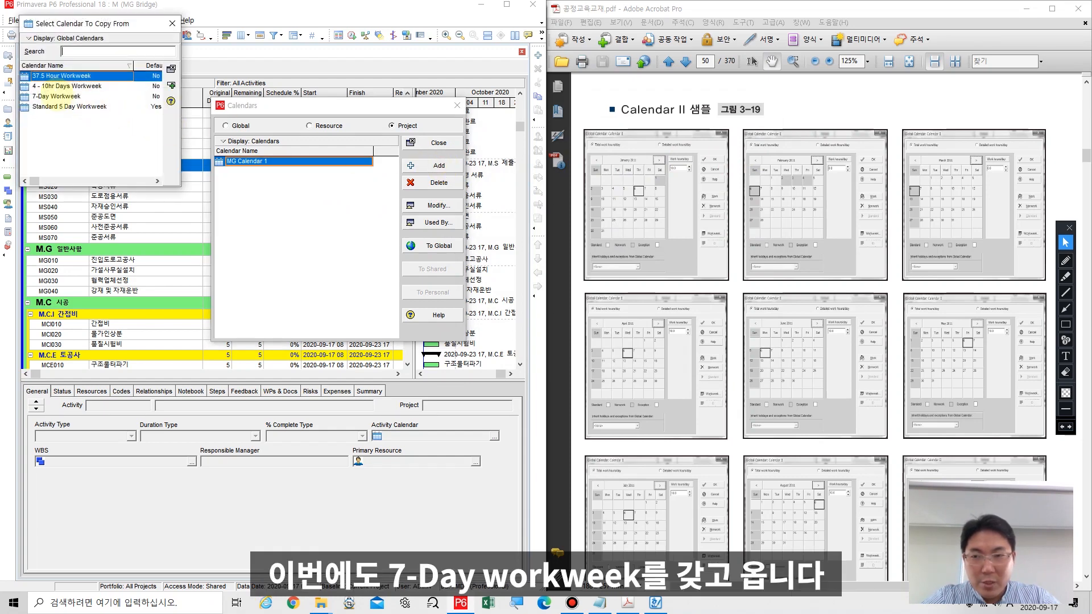
{"action": "double_click", "coordinate": [56, 96]}
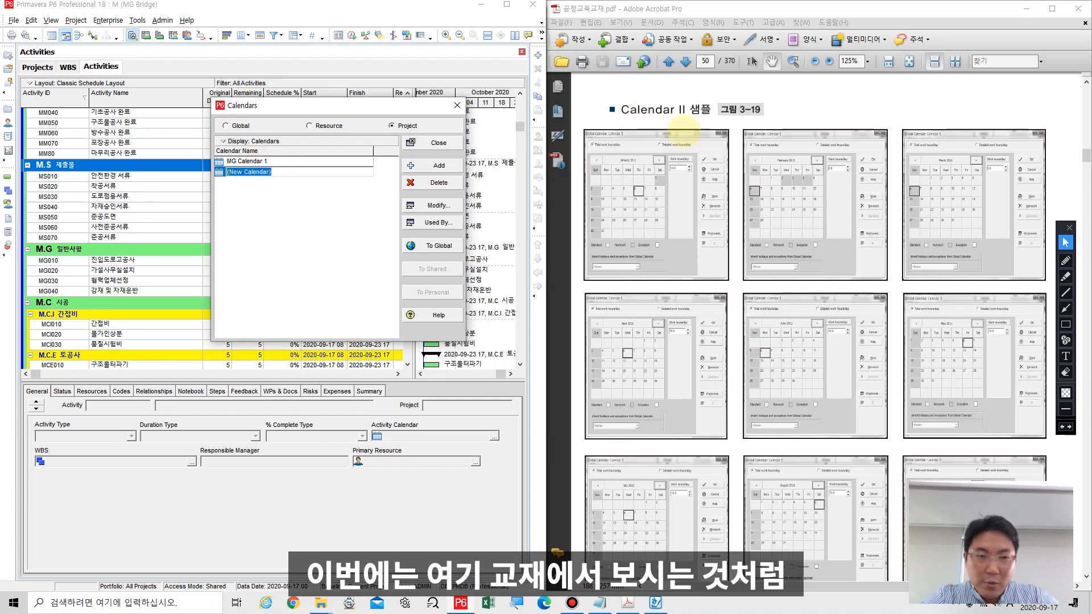
{"action": "left_click", "coordinate": [685, 131]}
{"action": "scroll", "coordinate": [685, 130], "scroll_direction": "up", "scroll_amount": 2}
{"action": "scroll", "coordinate": [705, 164], "scroll_direction": "down", "scroll_amount": 3}
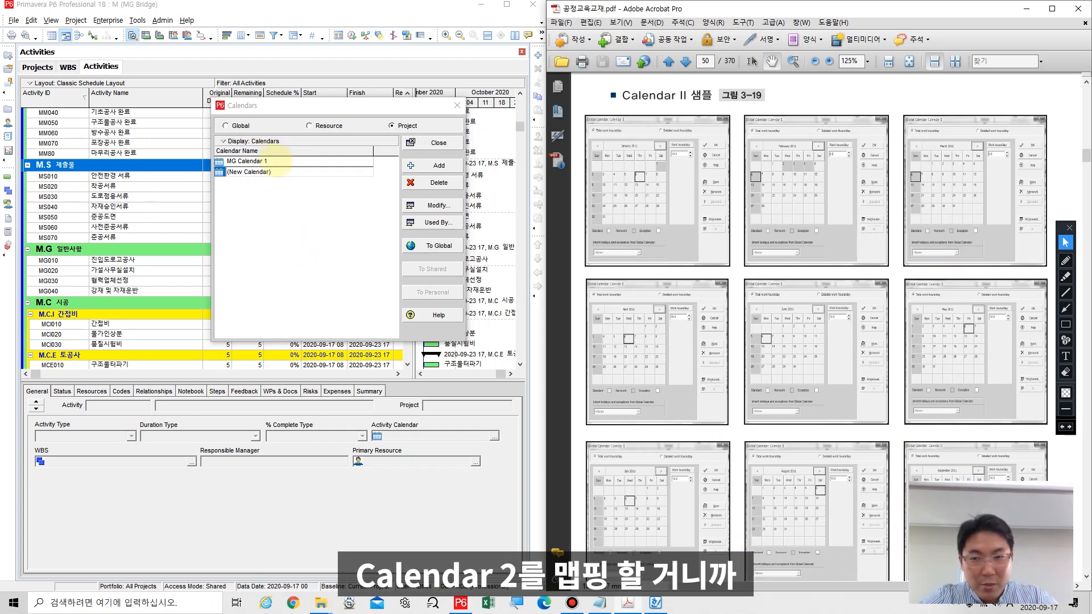
{"action": "left_click", "coordinate": [283, 171]}
{"action": "left_click", "coordinate": [290, 171]}
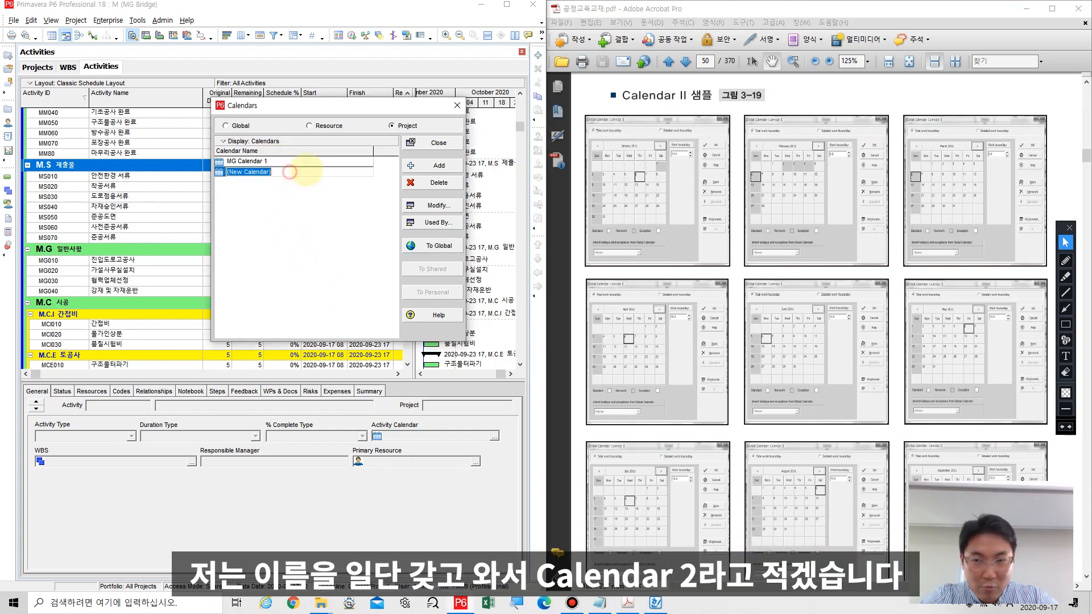
{"action": "type", "text": "MG Calendar 1"}
{"action": "key", "text": "BackSpace"}
{"action": "type", "text": "2"}
{"action": "key", "text": "Return"}
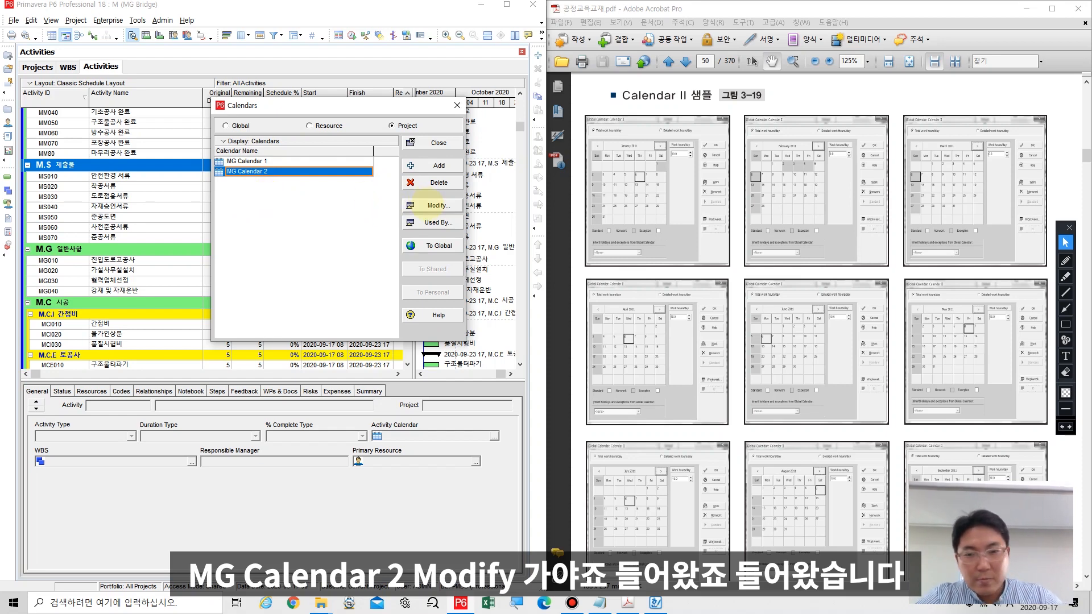
- Open MG Calendar 2 for modification, place its window clear of the textbook samples, and go to January 2011
{"action": "left_click", "coordinate": [433, 206]}
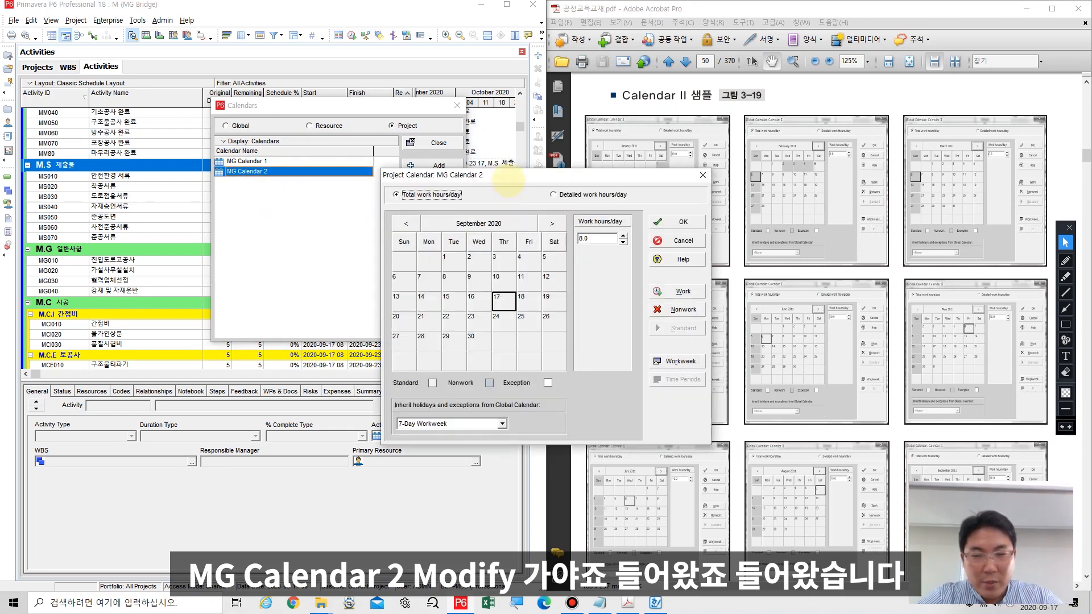
{"action": "left_click_drag", "start_coordinate": [436, 188], "coordinate": [340, 211]}
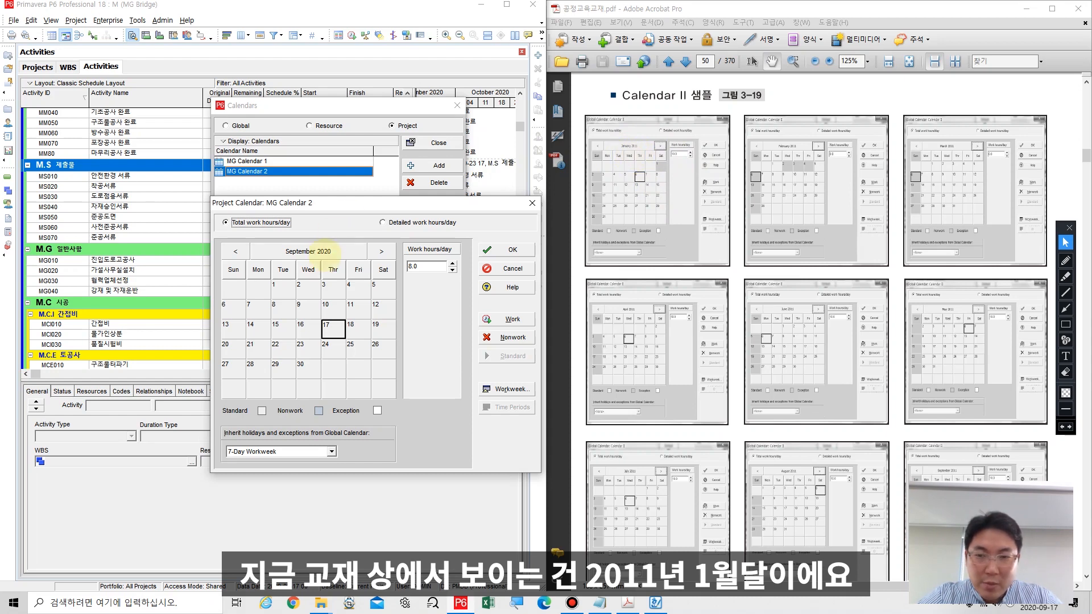
{"action": "left_click", "coordinate": [307, 251]}
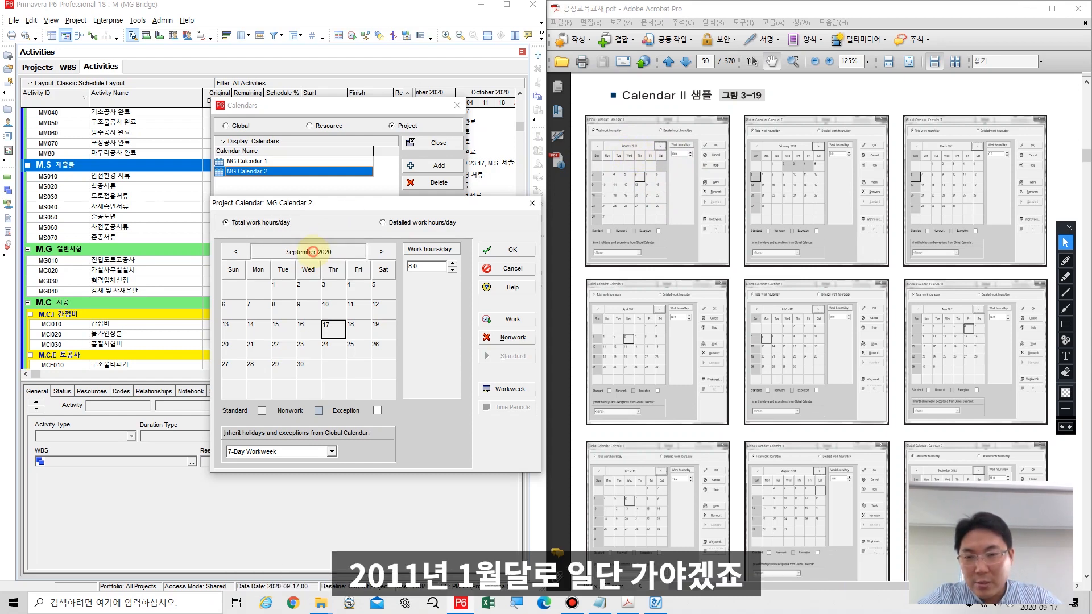
{"action": "left_click", "coordinate": [236, 250]}
{"action": "left_click", "coordinate": [236, 250]}
{"action": "left_click", "coordinate": [236, 250]}
{"action": "left_click", "coordinate": [237, 250]}
{"action": "left_click", "coordinate": [236, 250]}
{"action": "left_click", "coordinate": [236, 251]}
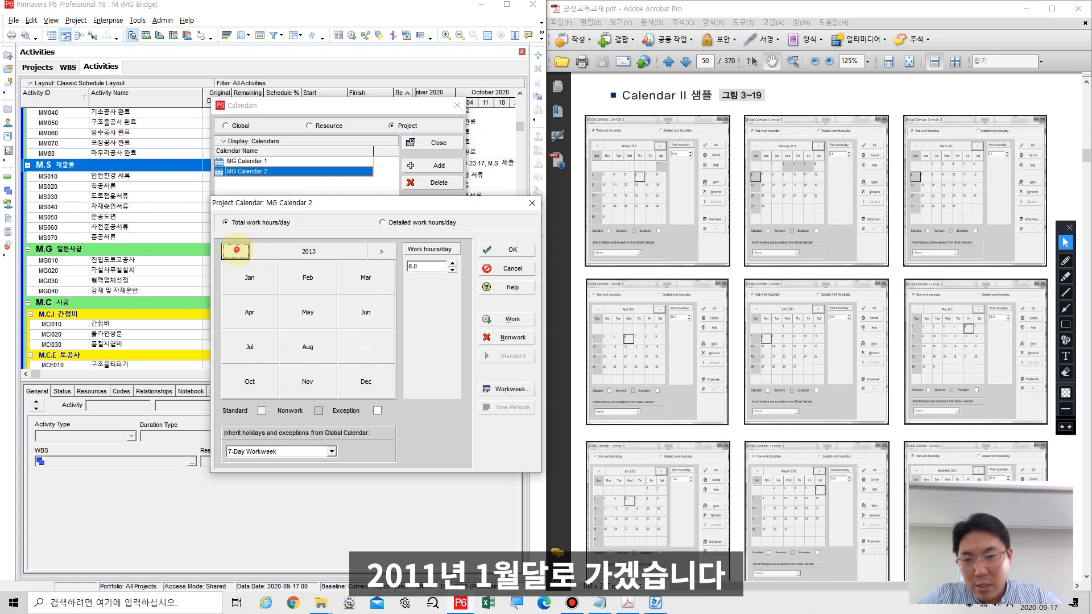
{"action": "left_click", "coordinate": [236, 250]}
{"action": "left_click", "coordinate": [236, 250]}
{"action": "left_click", "coordinate": [236, 250]}
{"action": "left_click", "coordinate": [250, 278]}
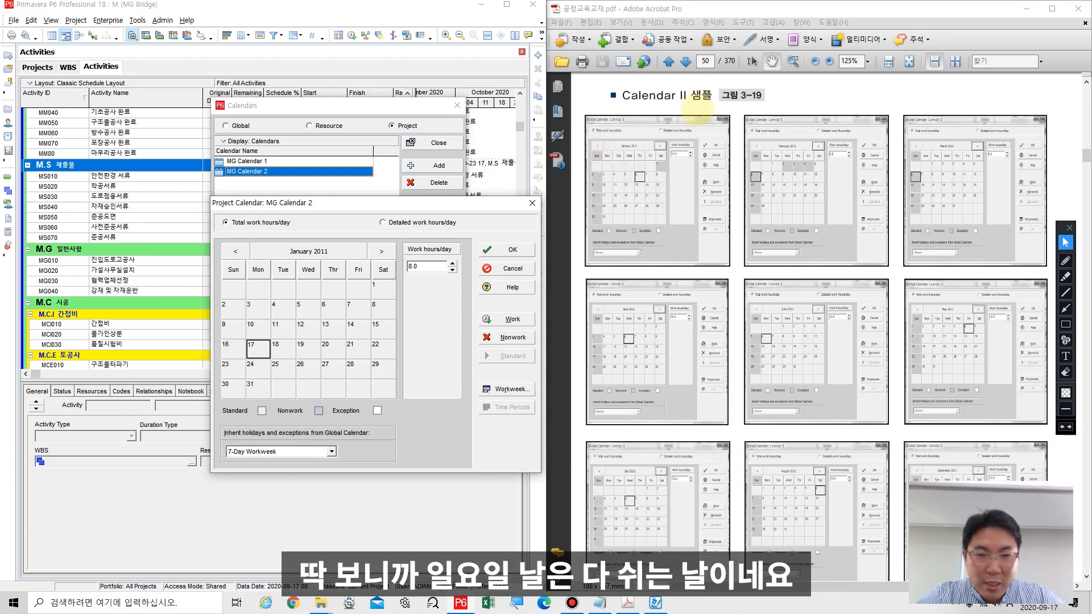
- Mark the Sundays of January 2011 (2, 9, 16, 23 and 30) as nonwork days in MG Calendar 2
{"action": "double_click", "coordinate": [235, 311]}
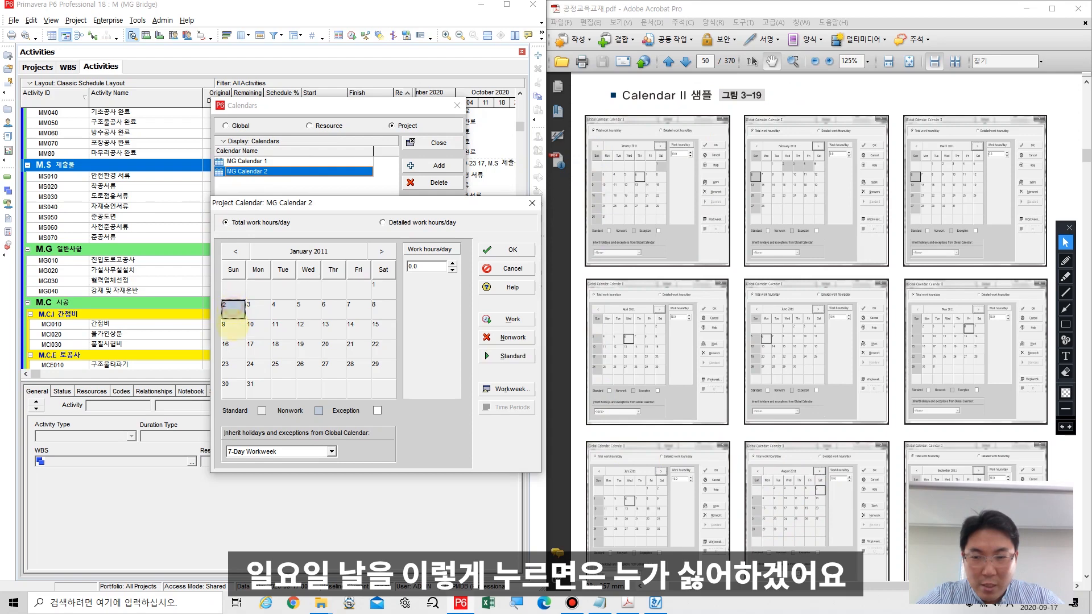
{"action": "double_click", "coordinate": [235, 329]}
{"action": "double_click", "coordinate": [235, 361]}
{"action": "double_click", "coordinate": [234, 350]}
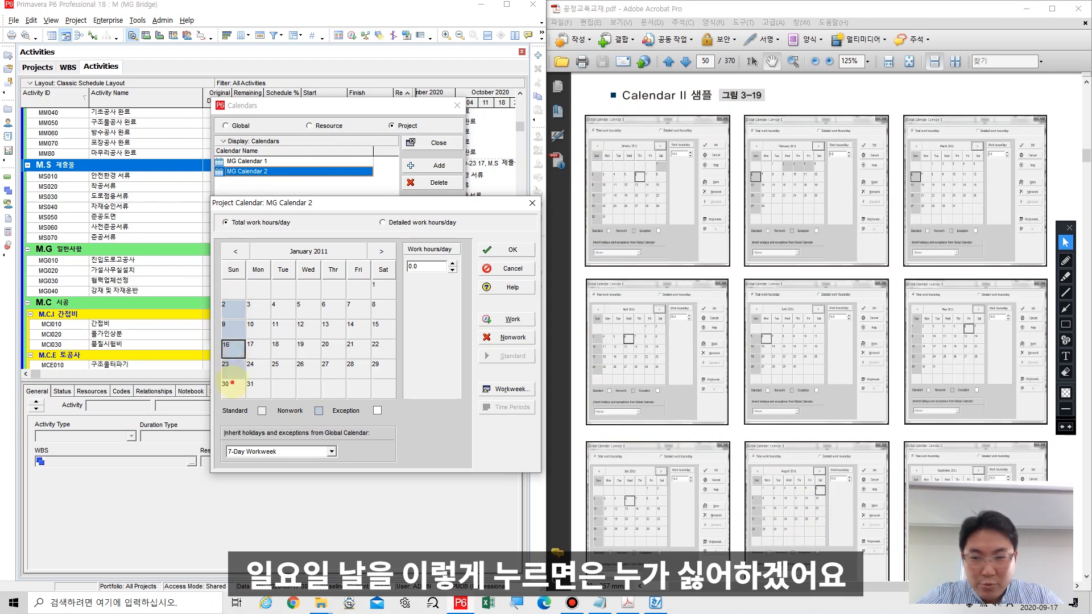
{"action": "double_click", "coordinate": [233, 388]}
- Mark Sundays February 6 and 13, 2011 as nonwork days and return to January 2011
{"action": "left_click", "coordinate": [381, 252]}
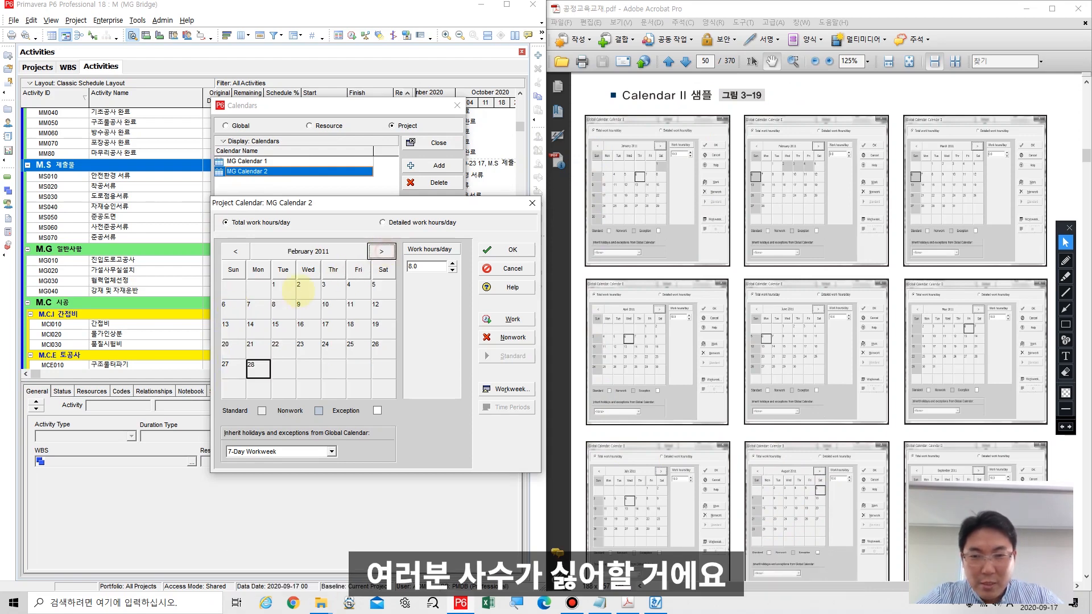
{"action": "double_click", "coordinate": [233, 310]}
{"action": "double_click", "coordinate": [234, 329]}
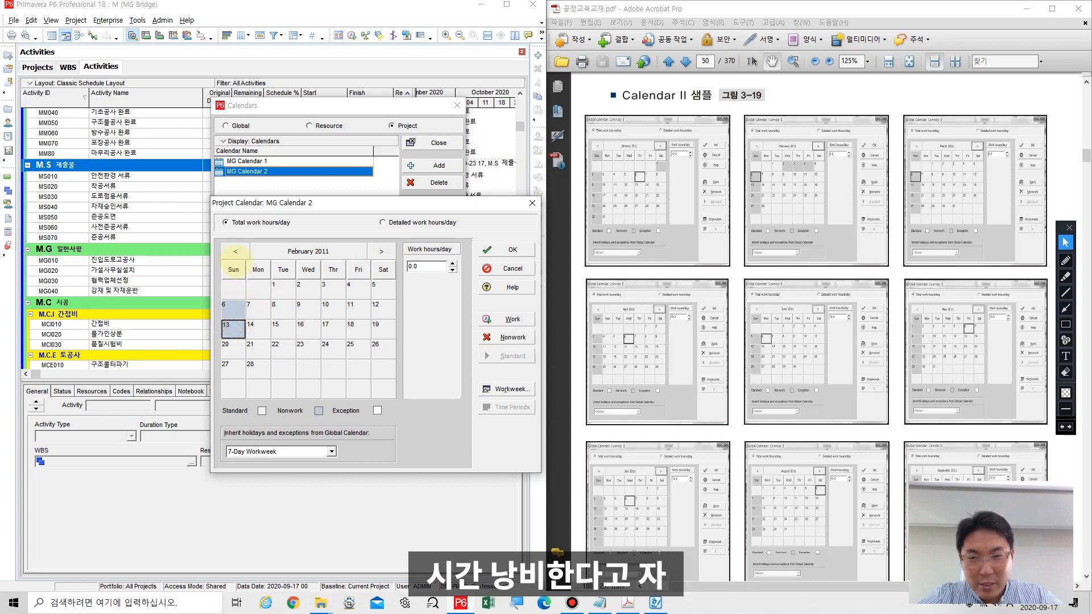
{"action": "left_click", "coordinate": [236, 251]}
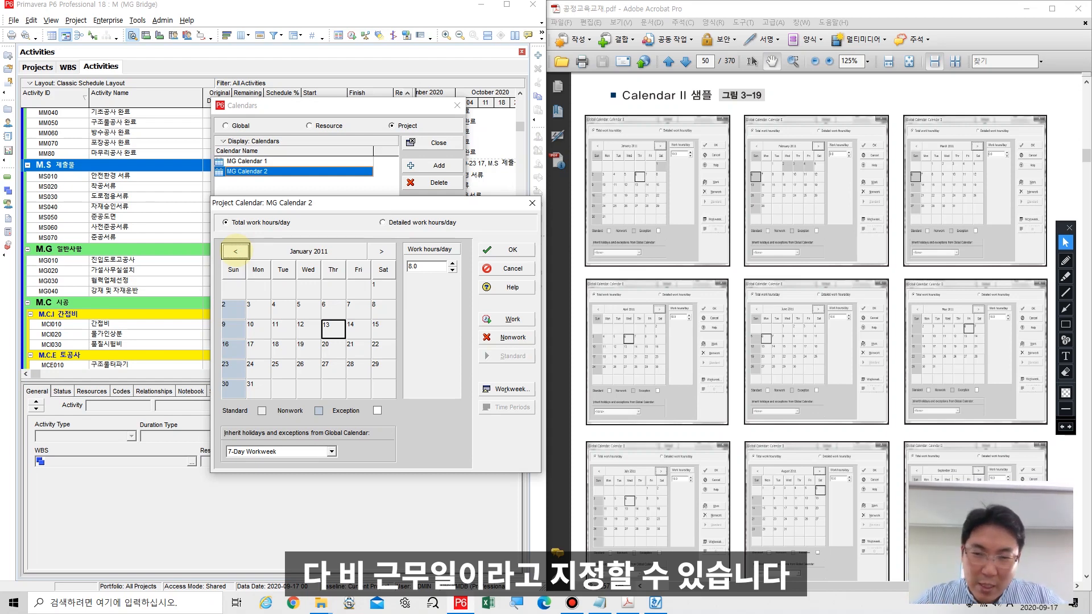
- Draw a red rectangle annotation around the calendar's Workweek option
{"action": "left_click", "coordinate": [1065, 325]}
{"action": "left_click_drag", "start_coordinate": [473, 380], "coordinate": [539, 401]}
{"action": "left_click", "coordinate": [1066, 243]}
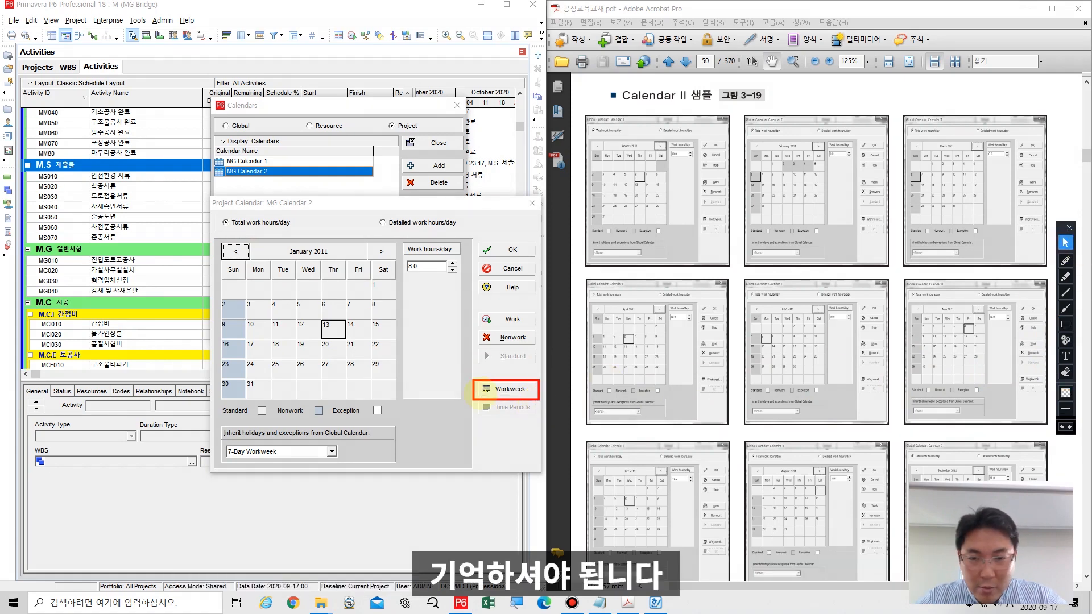
- Set Sunday's standard weekly work hours to 0 in MG Calendar 2
{"action": "left_click", "coordinate": [496, 389]}
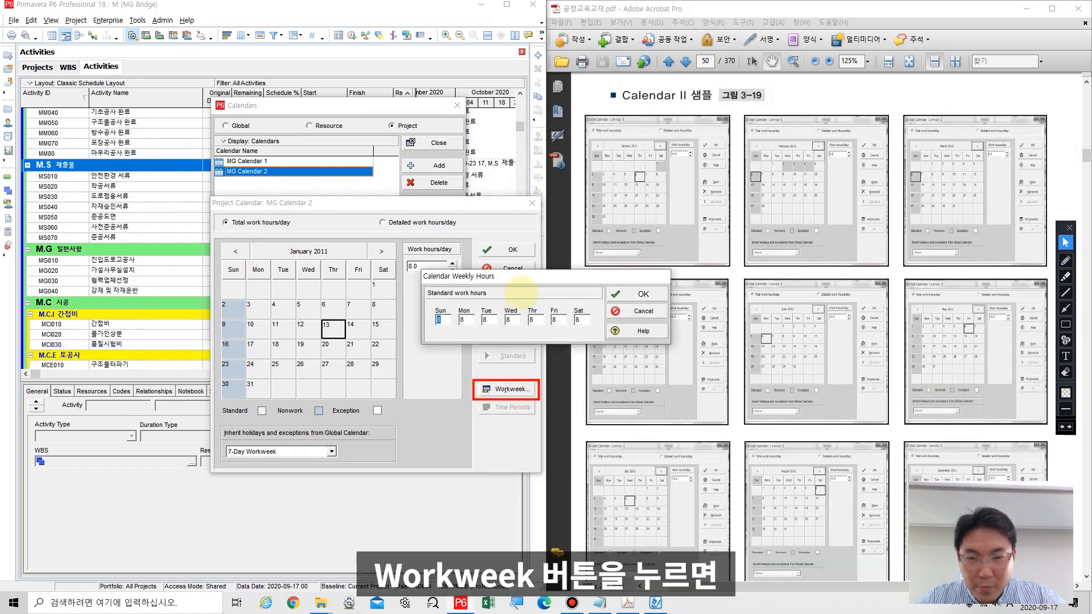
{"action": "left_click_drag", "start_coordinate": [523, 278], "coordinate": [320, 421]}
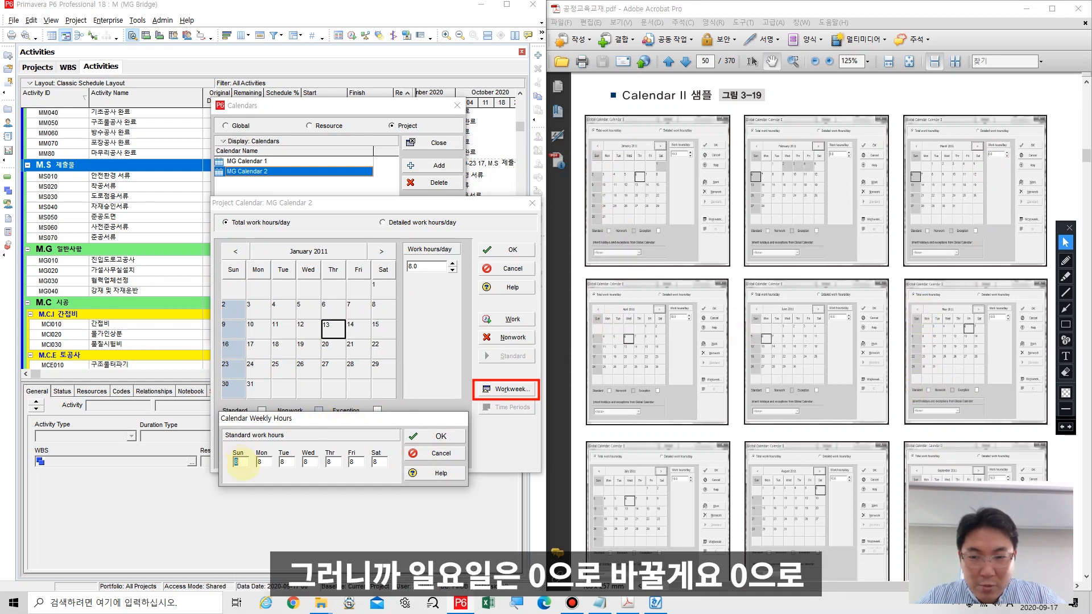
{"action": "left_click", "coordinate": [240, 462]}
{"action": "type", "text": "0"}
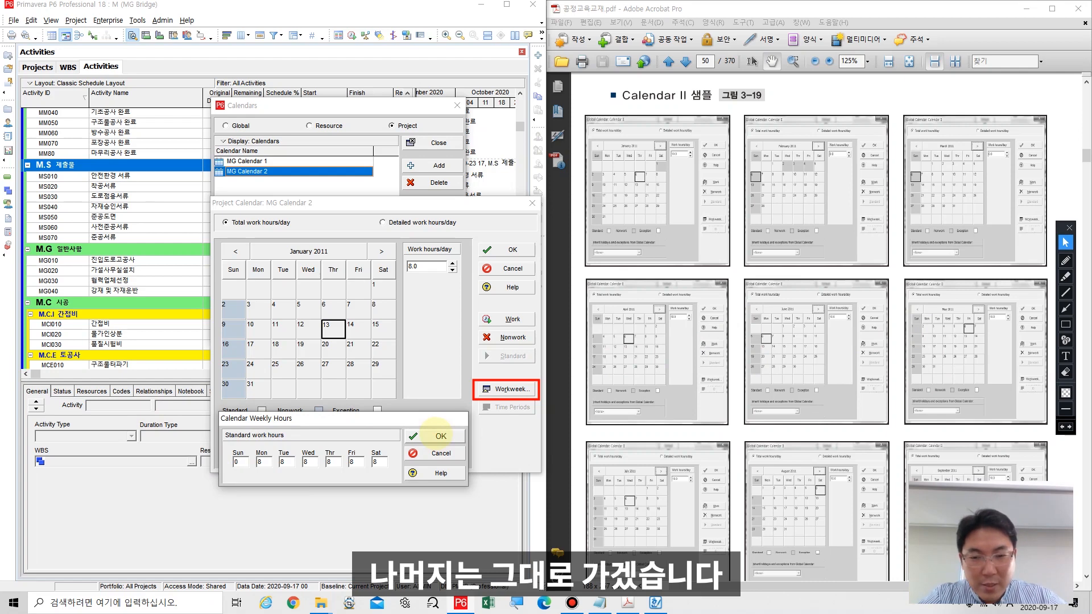
{"action": "left_click", "coordinate": [441, 436]}
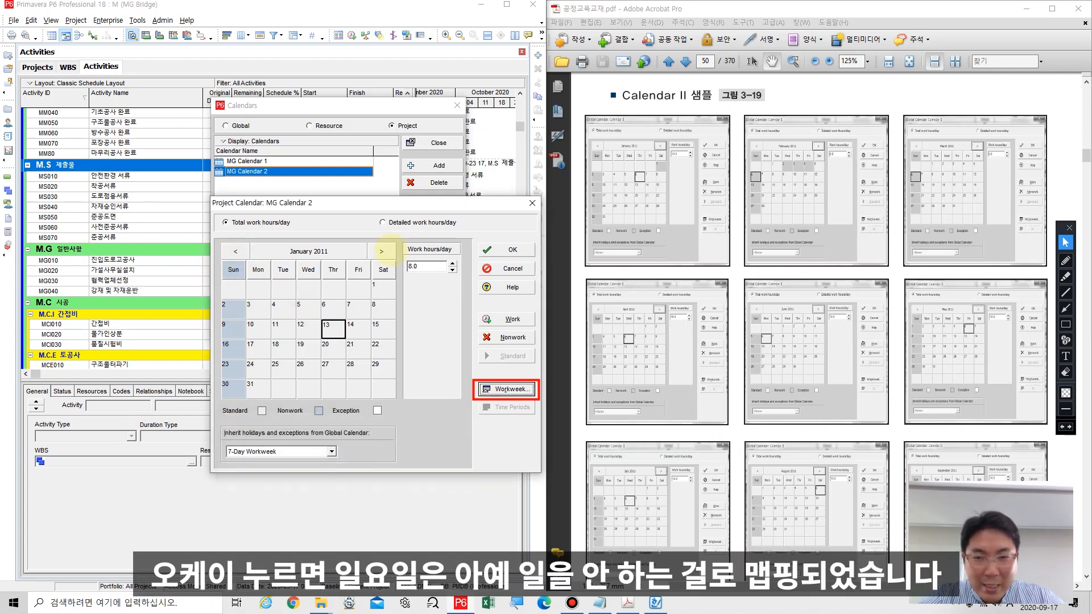
- Browse MG Calendar 2's months forward through 2011 and back to September 2010 to check how Sundays are marked
{"action": "left_click", "coordinate": [381, 251]}
{"action": "left_click", "coordinate": [381, 251]}
{"action": "left_click", "coordinate": [381, 251]}
{"action": "left_click", "coordinate": [381, 251]}
{"action": "left_click", "coordinate": [381, 251]}
{"action": "left_click", "coordinate": [239, 249]}
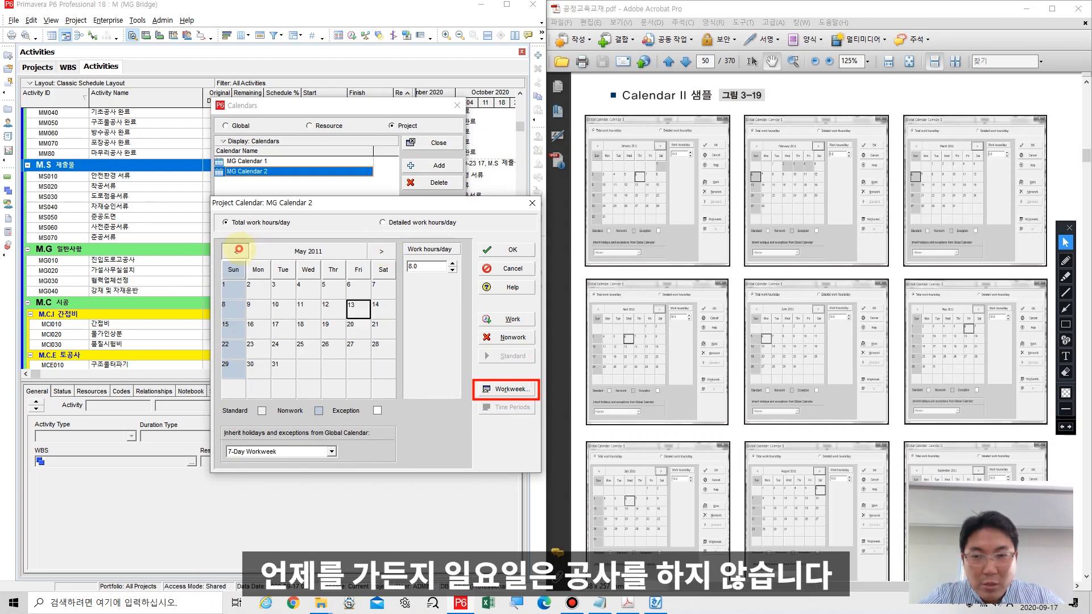
{"action": "left_click", "coordinate": [235, 251]}
{"action": "left_click", "coordinate": [235, 251]}
{"action": "left_click", "coordinate": [235, 251]}
{"action": "left_click", "coordinate": [235, 251]}
{"action": "left_click", "coordinate": [235, 251]}
{"action": "left_click", "coordinate": [235, 251]}
{"action": "left_click", "coordinate": [236, 251]}
{"action": "left_click", "coordinate": [235, 251]}
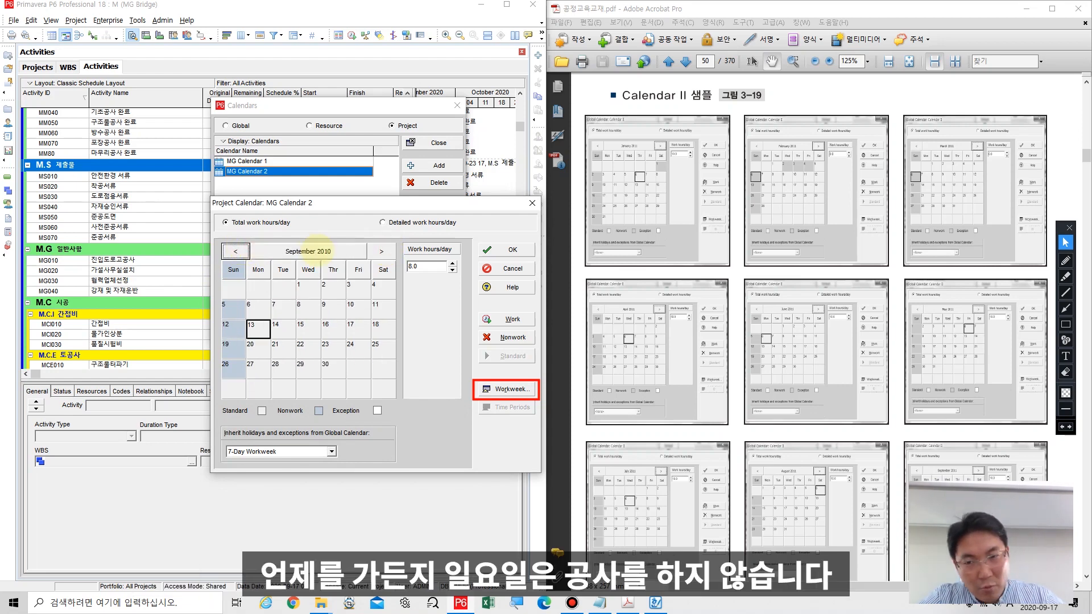
- Return to January 2011 and mark January 1 as a nonwork day in MG Calendar 2
{"action": "left_click", "coordinate": [381, 251]}
{"action": "left_click", "coordinate": [381, 251]}
{"action": "left_click", "coordinate": [381, 251]}
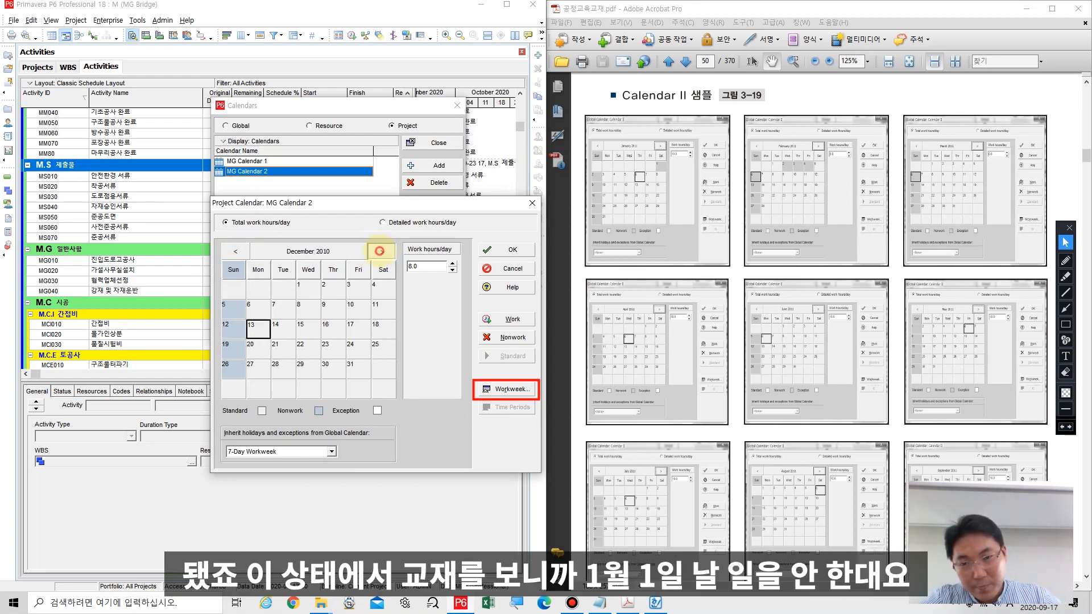
{"action": "left_click", "coordinate": [379, 251]}
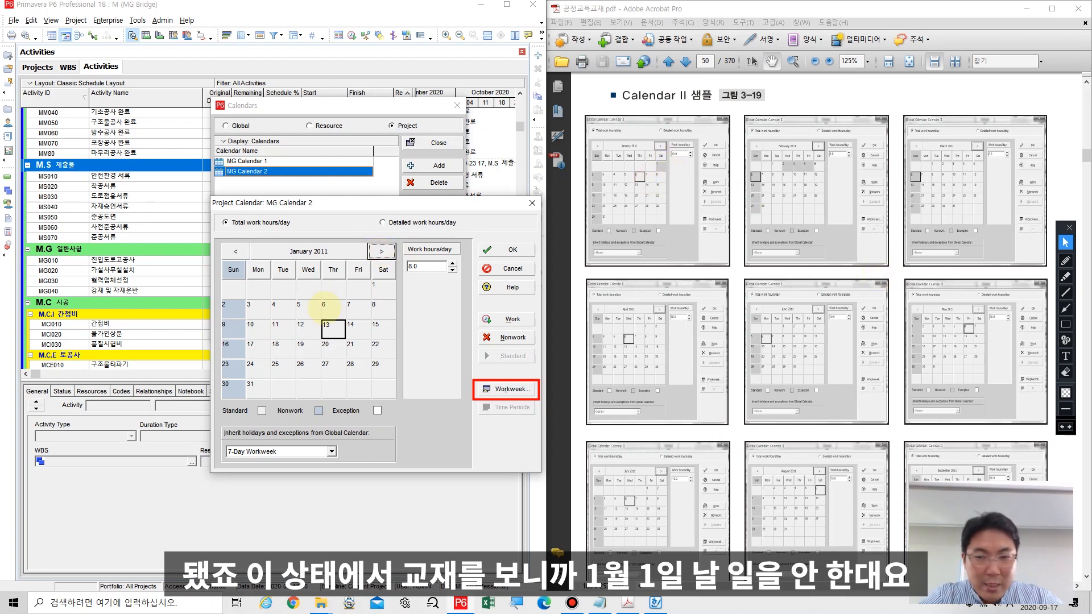
{"action": "double_click", "coordinate": [382, 289]}
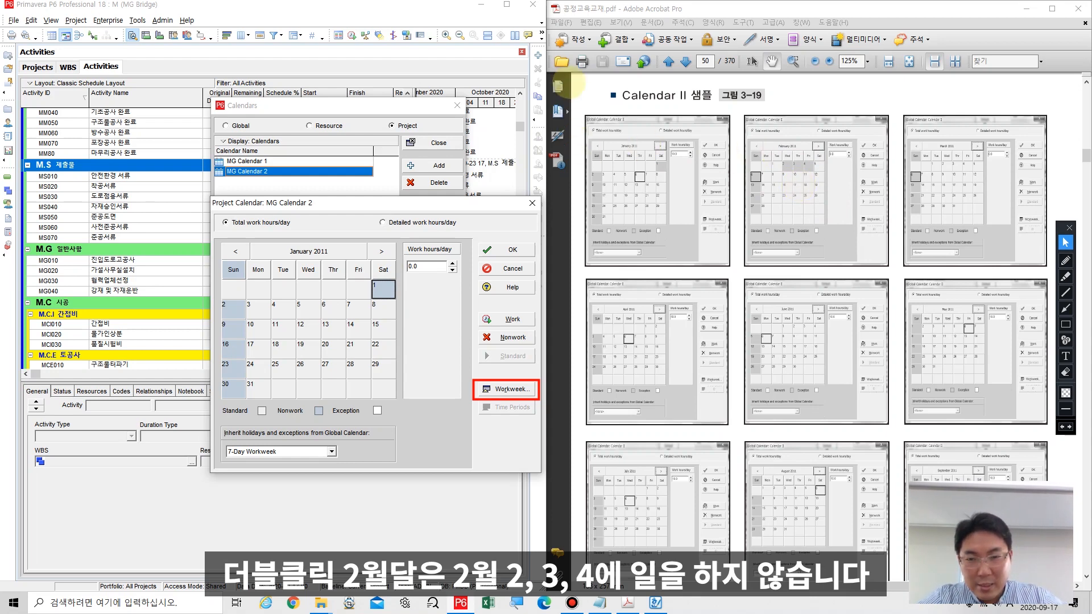
- Mark February 2, 3 and 4, 2011 as nonwork days in MG Calendar 2
{"action": "left_click", "coordinate": [383, 247]}
{"action": "left_click", "coordinate": [306, 287]}
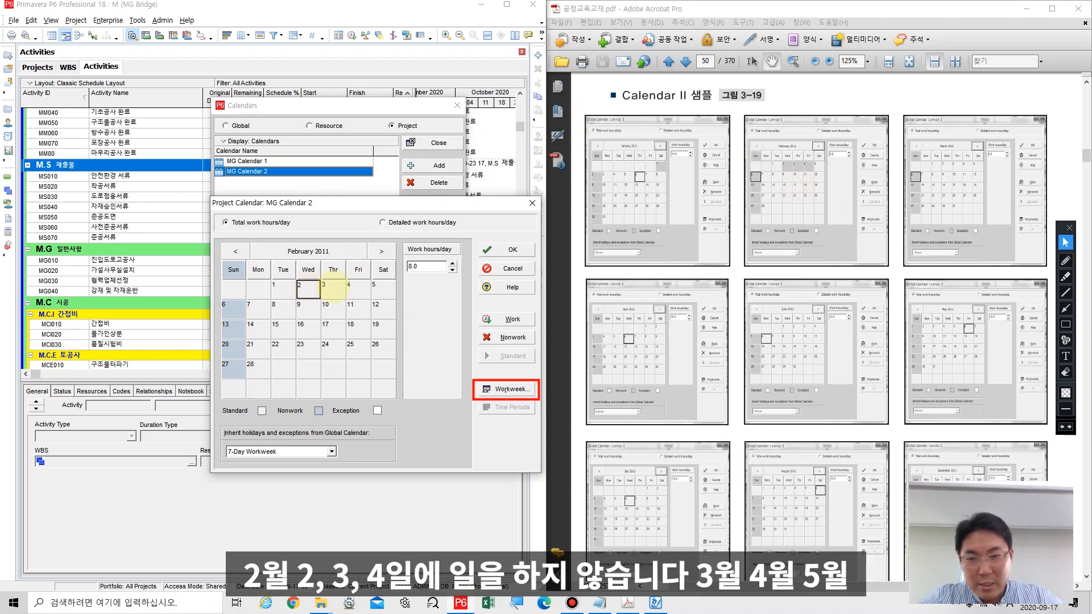
{"action": "double_click", "coordinate": [315, 289]}
{"action": "left_click", "coordinate": [335, 289]}
{"action": "double_click", "coordinate": [347, 289]}
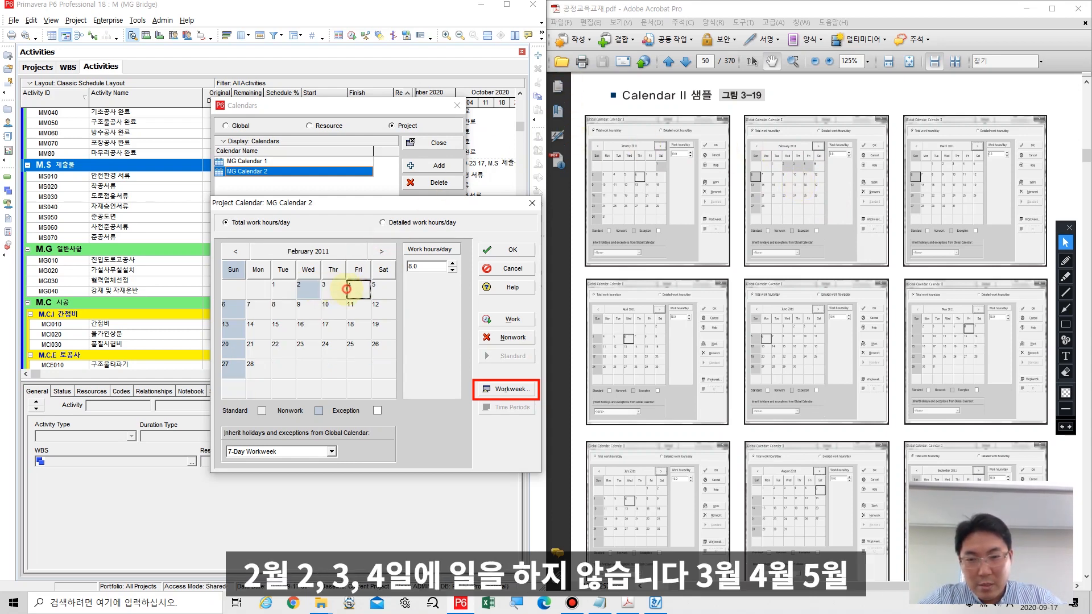
{"action": "double_click", "coordinate": [338, 291]}
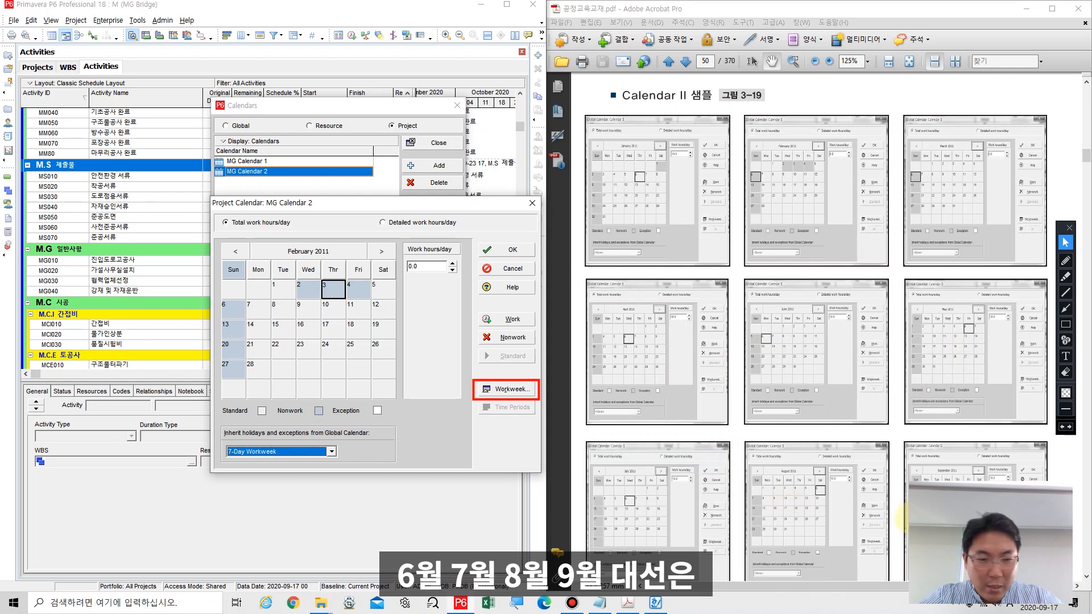
- Mark September 12 and 13, 2011 as nonwork days in MG Calendar 2, following the textbook sample
{"action": "left_click_drag", "start_coordinate": [954, 522], "coordinate": [951, 327]}
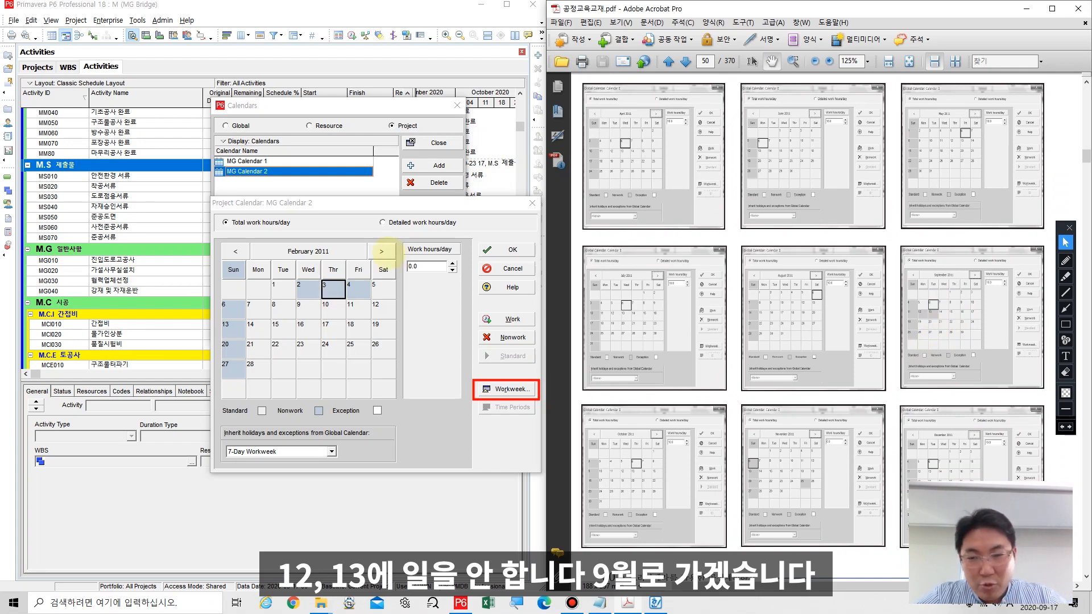
{"action": "left_click", "coordinate": [387, 252]}
{"action": "left_click", "coordinate": [387, 252]}
{"action": "left_click", "coordinate": [386, 252]}
{"action": "left_click", "coordinate": [387, 252]}
{"action": "left_click", "coordinate": [387, 252]}
{"action": "left_click", "coordinate": [387, 252]}
{"action": "left_click", "coordinate": [387, 252]}
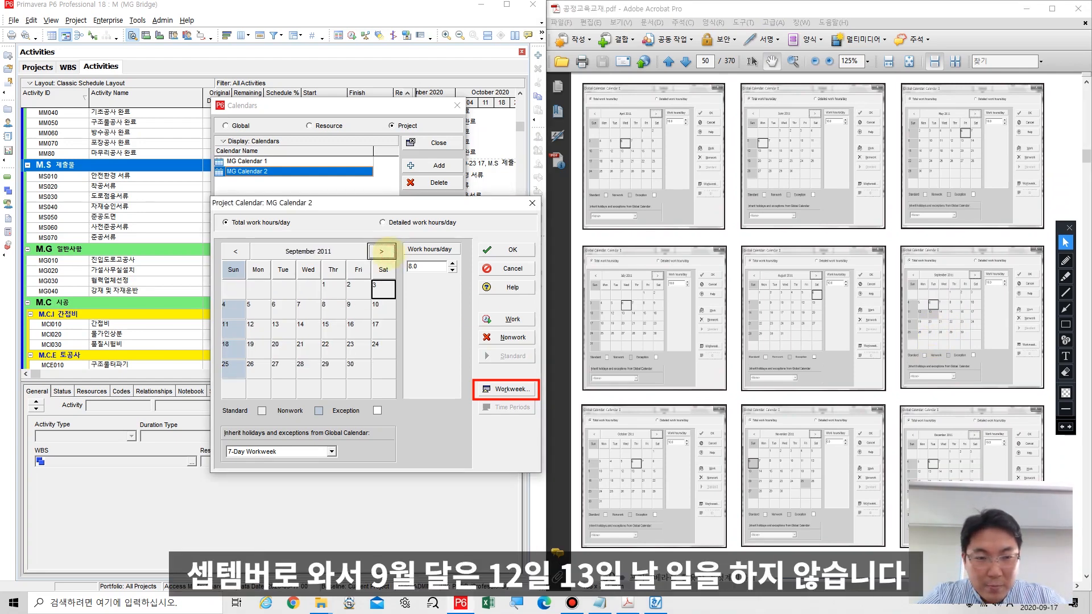
{"action": "left_click_drag", "start_coordinate": [259, 329], "coordinate": [283, 330]}
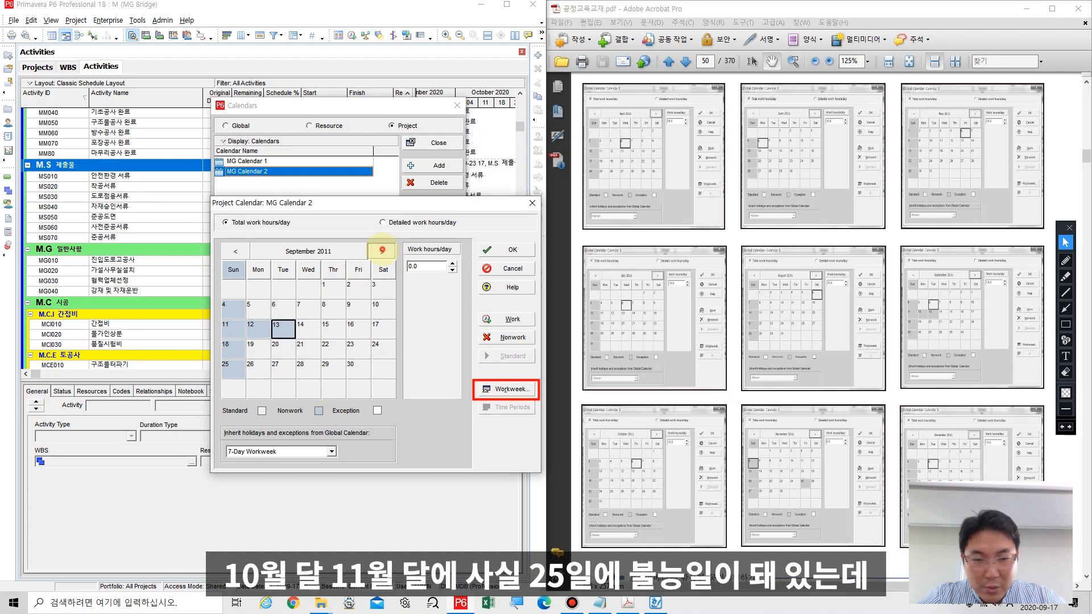
- Go to November 2011 and annotate day 25 in the textbook's November sample with a red rectangle, an arrow toward December and a freehand circle
{"action": "left_click", "coordinate": [381, 251]}
{"action": "left_click", "coordinate": [381, 251]}
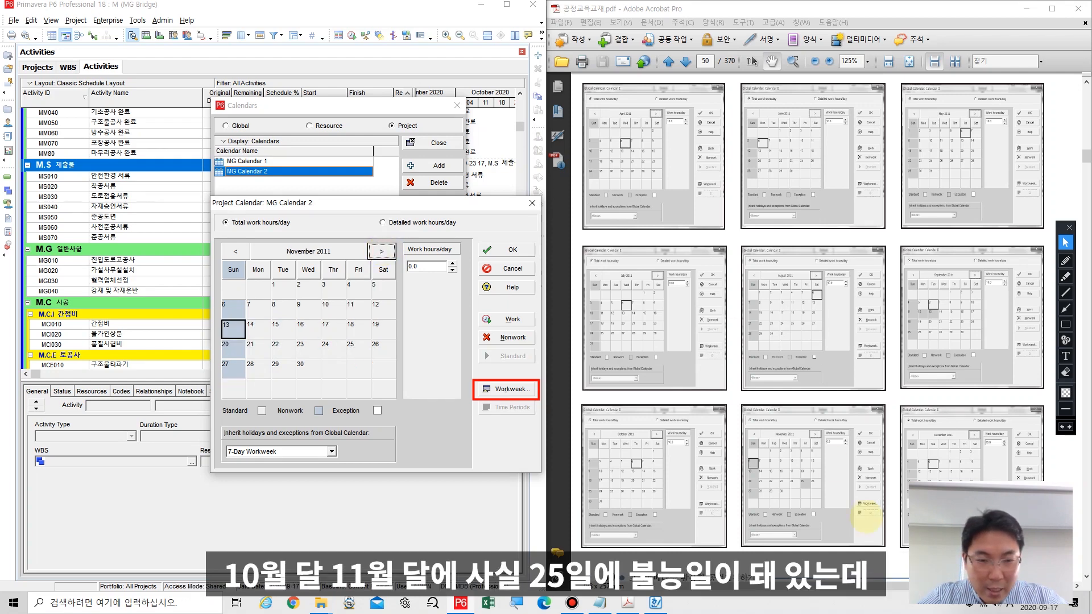
{"action": "left_click", "coordinate": [1066, 324]}
{"action": "left_click_drag", "start_coordinate": [795, 477], "coordinate": [815, 490]}
{"action": "left_click", "coordinate": [1065, 308]}
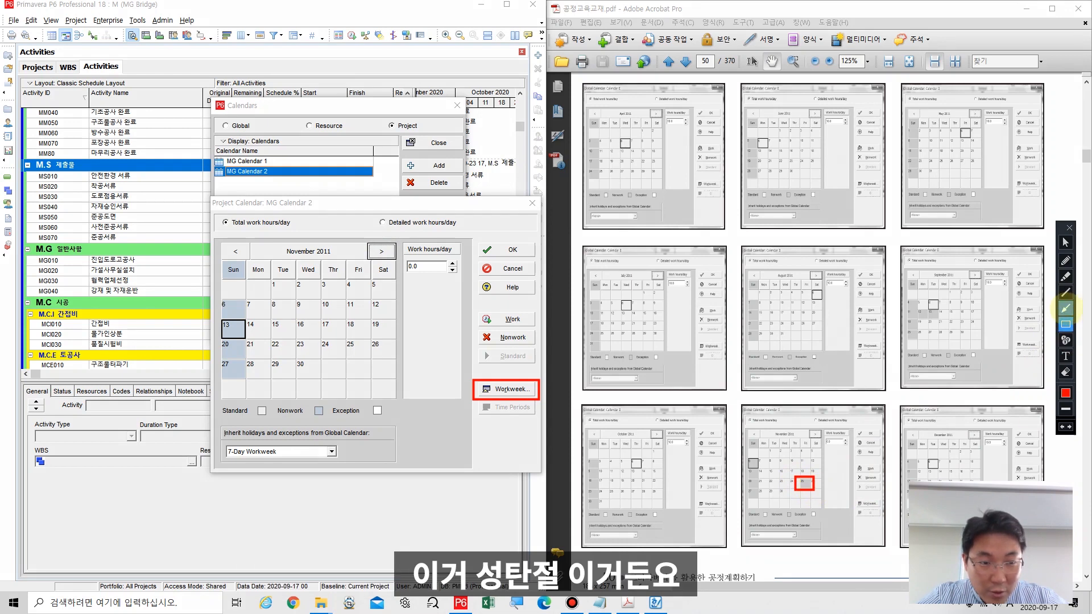
{"action": "left_click_drag", "start_coordinate": [814, 484], "coordinate": [905, 493]}
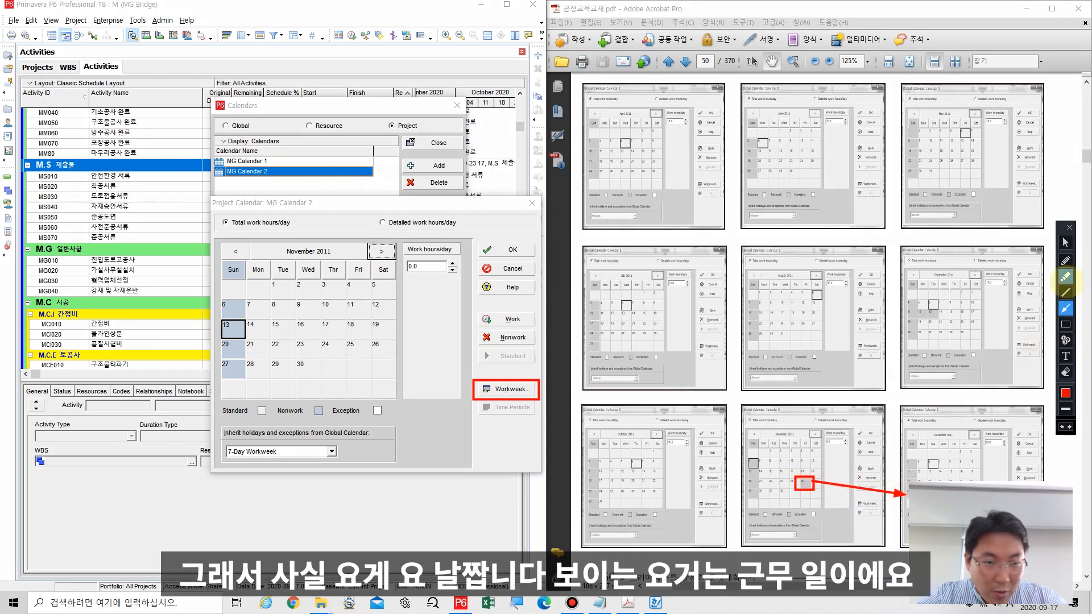
{"action": "left_click", "coordinate": [1065, 260]}
{"action": "mouse_move", "coordinate": [829, 505]}
{"action": "left_mouse_down"}
{"action": "mouse_move", "coordinate": [794, 502]}
{"action": "mouse_move", "coordinate": [799, 454]}
{"action": "mouse_move", "coordinate": [830, 477]}
{"action": "mouse_move", "coordinate": [820, 506]}
{"action": "left_mouse_up"}
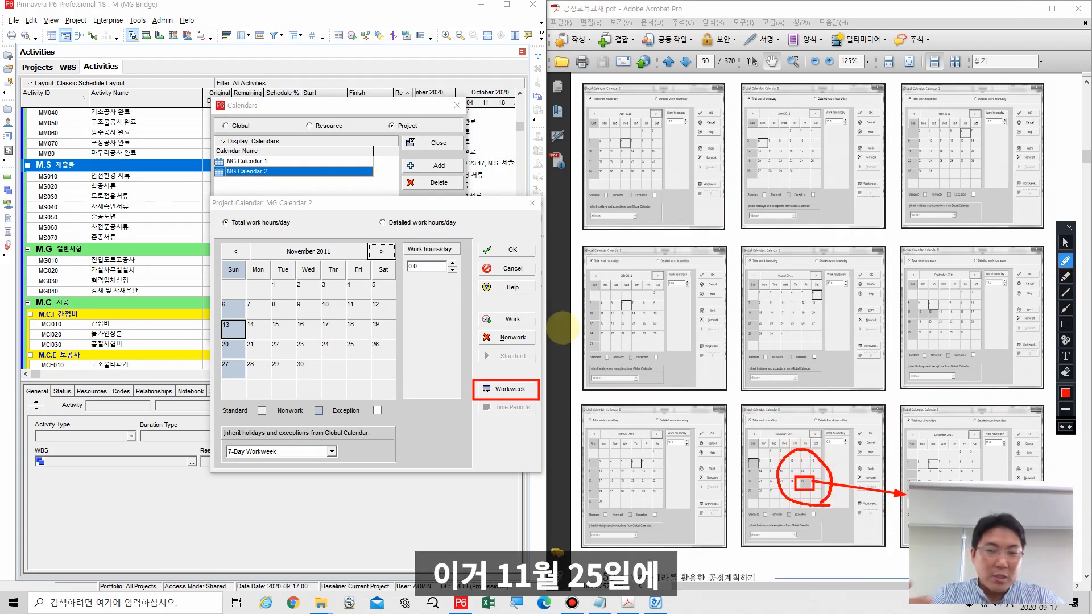
{"action": "left_click", "coordinate": [1066, 242]}
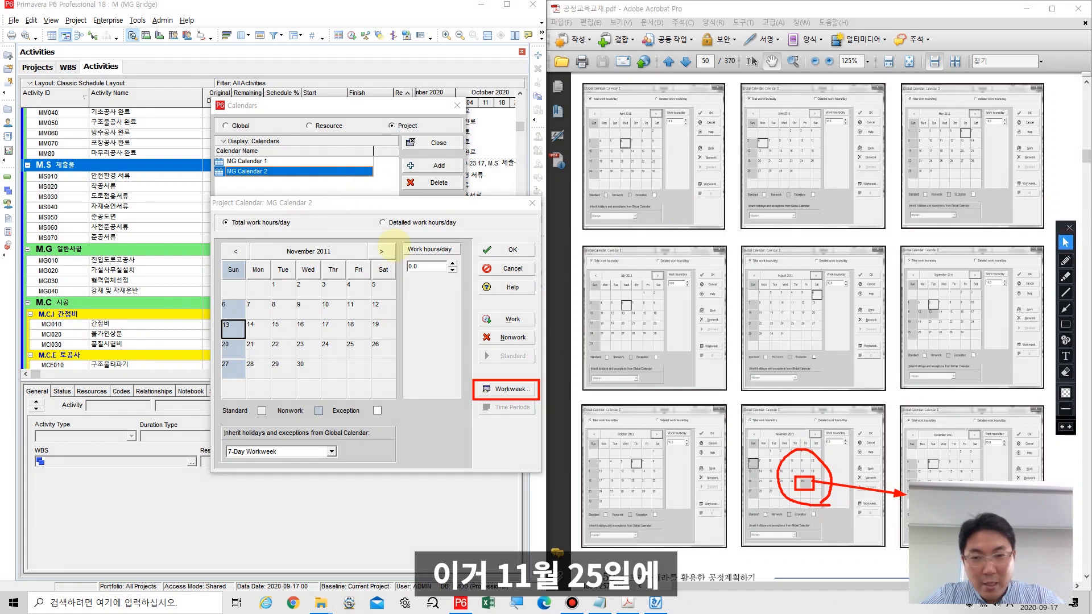
- Compare November and December 2011 in MG Calendar 2 with the textbook, ending on December 2011
{"action": "left_click", "coordinate": [381, 251]}
{"action": "left_click", "coordinate": [381, 251]}
{"action": "left_click", "coordinate": [234, 251]}
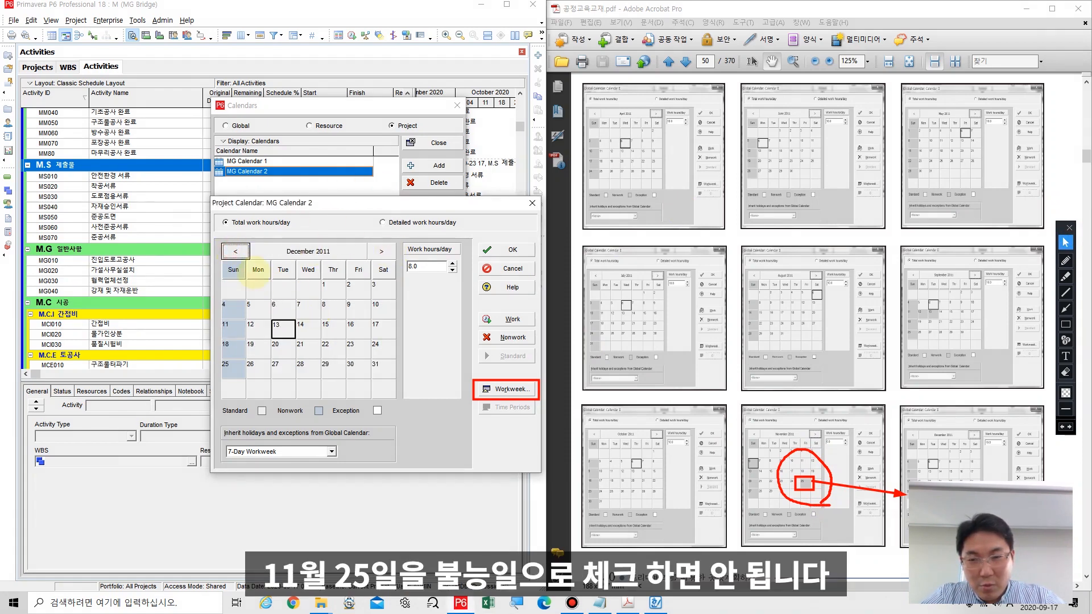
{"action": "left_click", "coordinate": [234, 250]}
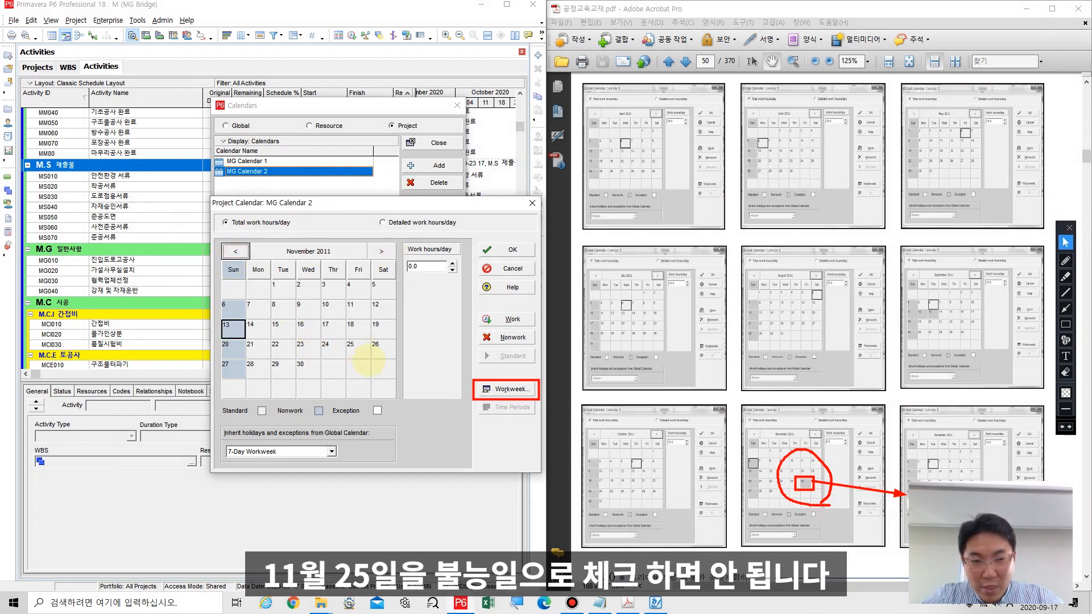
{"action": "left_click", "coordinate": [381, 251]}
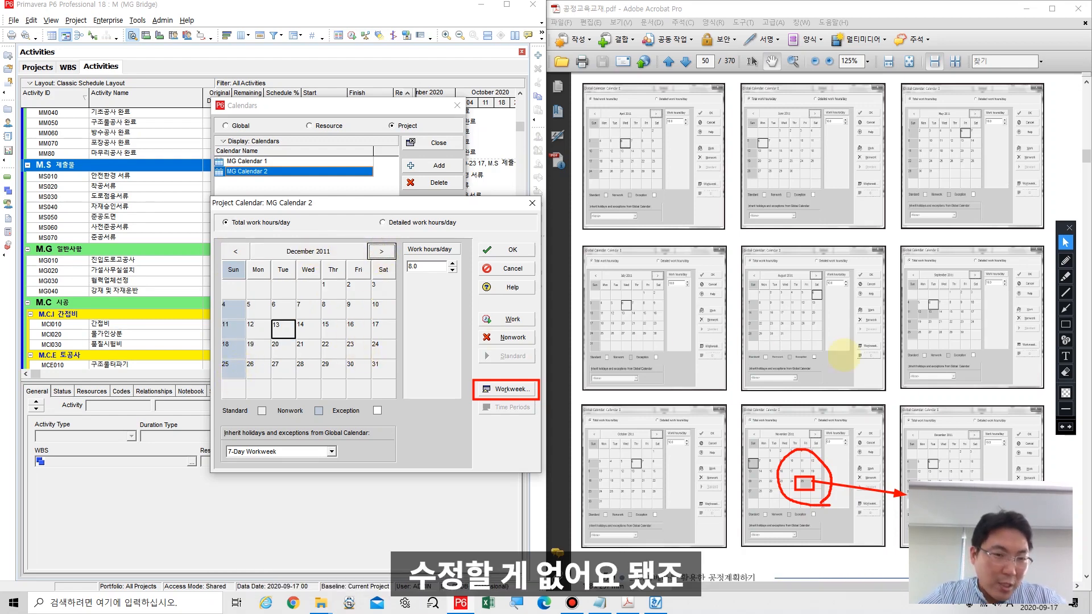
- Erase the red annotations and accept the changes to MG Calendar 2
{"action": "left_click", "coordinate": [1066, 372]}
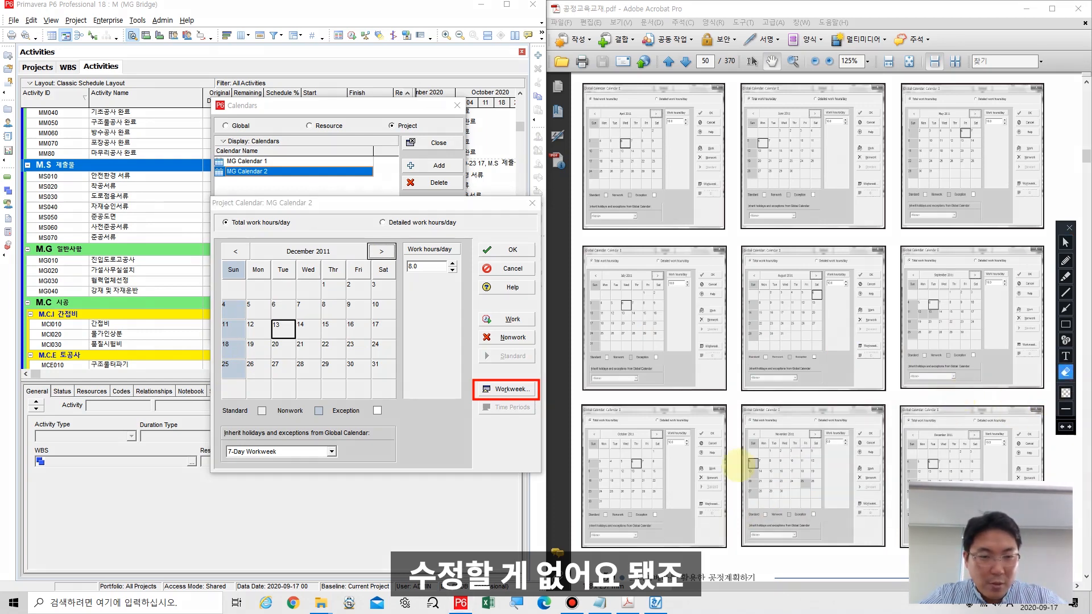
{"action": "left_click", "coordinate": [1065, 242]}
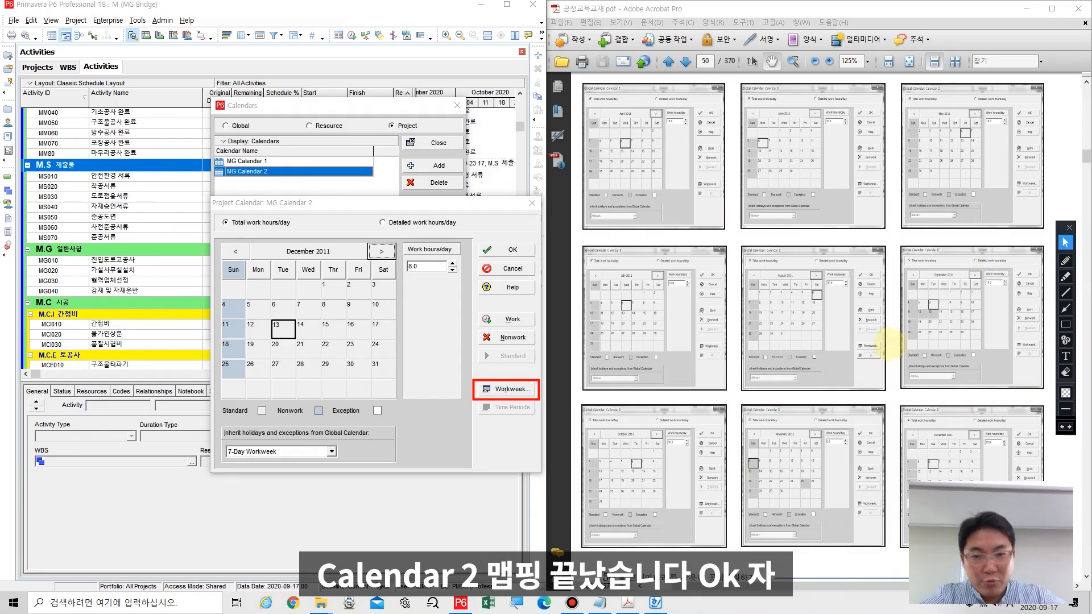
{"action": "left_click", "coordinate": [512, 249]}
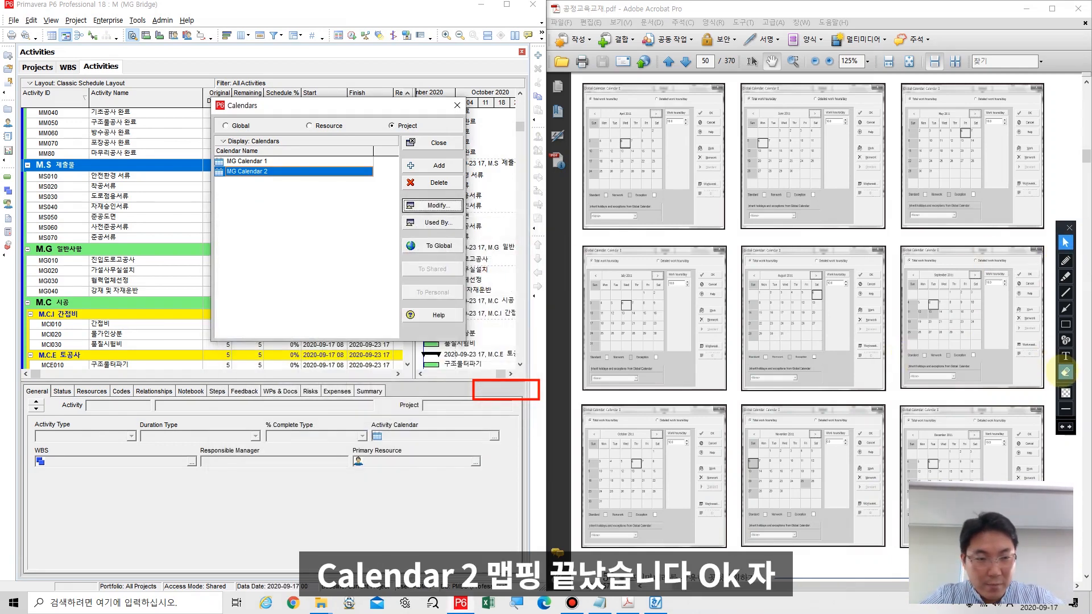
{"action": "left_click", "coordinate": [1066, 372]}
{"action": "left_click", "coordinate": [1066, 372]}
{"action": "left_click", "coordinate": [1066, 242]}
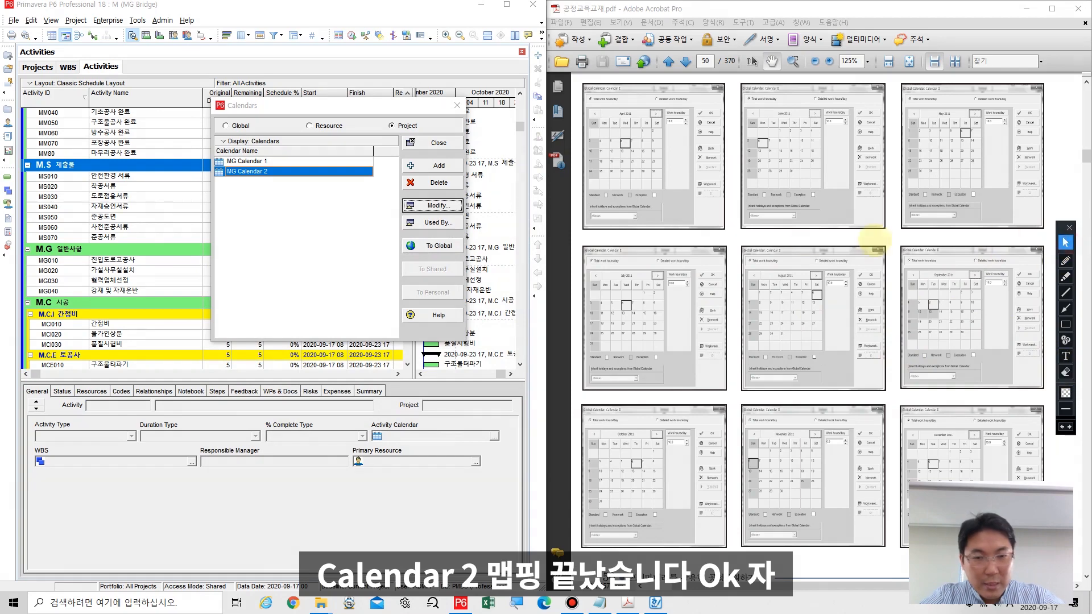
- Show the textbook's Calendar III sample and add a project calendar copied from 7-Day Workweek, named "MG Calendar 3"
{"action": "scroll", "coordinate": [798, 340], "scroll_direction": "down", "scroll_amount": 10}
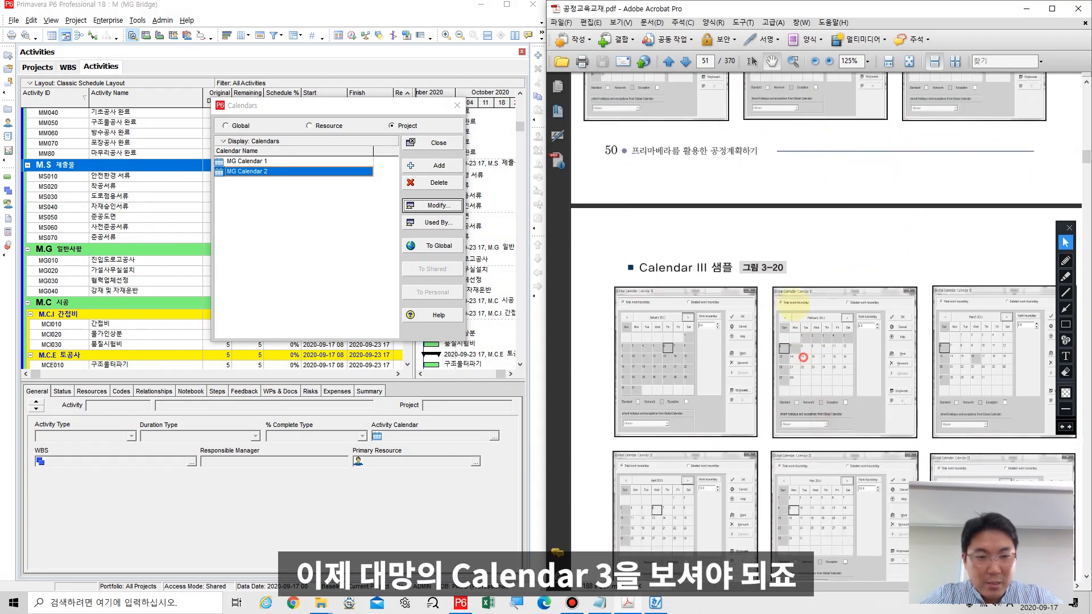
{"action": "scroll", "coordinate": [778, 275], "scroll_direction": "down", "scroll_amount": 1}
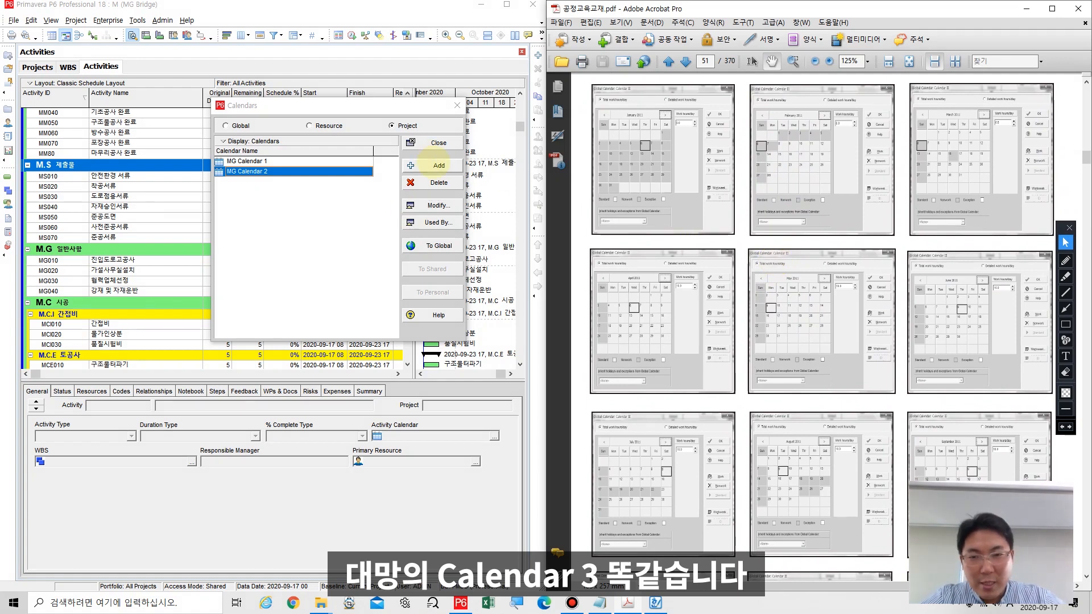
{"action": "left_click", "coordinate": [435, 164]}
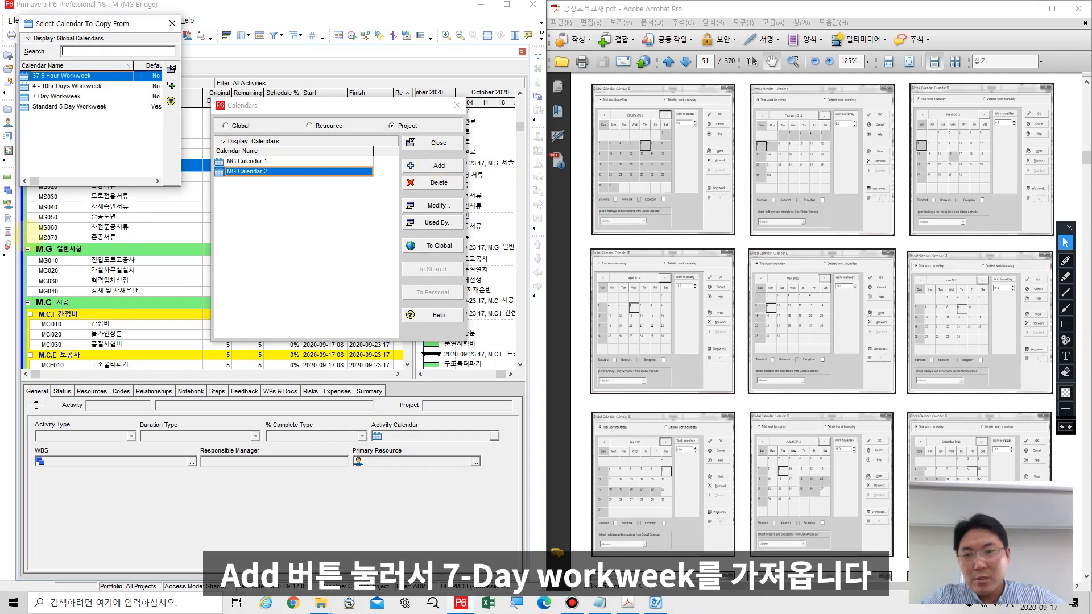
{"action": "left_click", "coordinate": [86, 98]}
{"action": "double_click", "coordinate": [87, 98]}
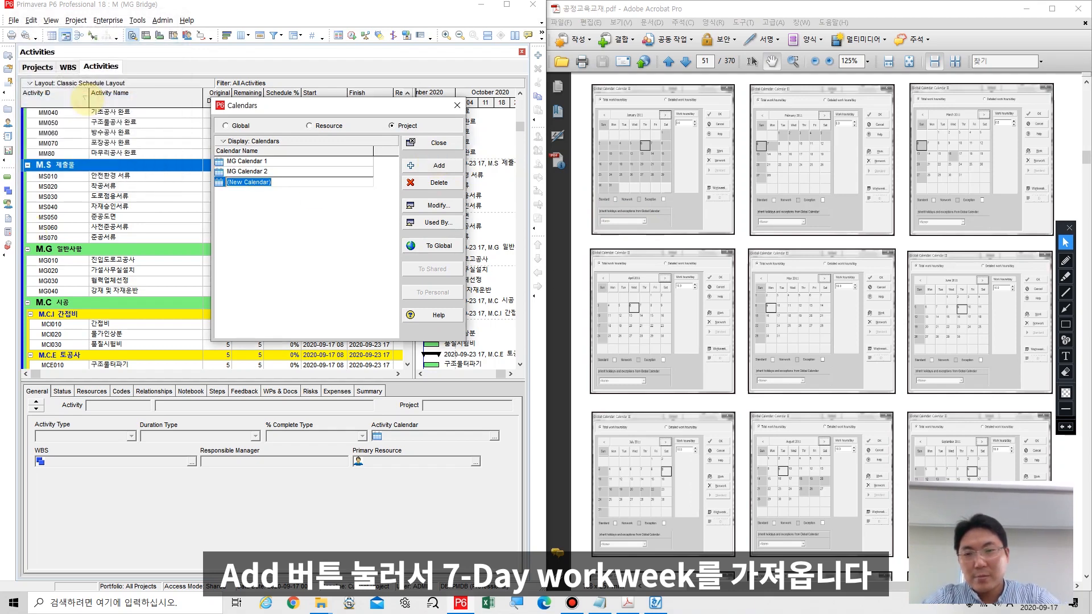
{"action": "type", "text": "MG Calendar"}
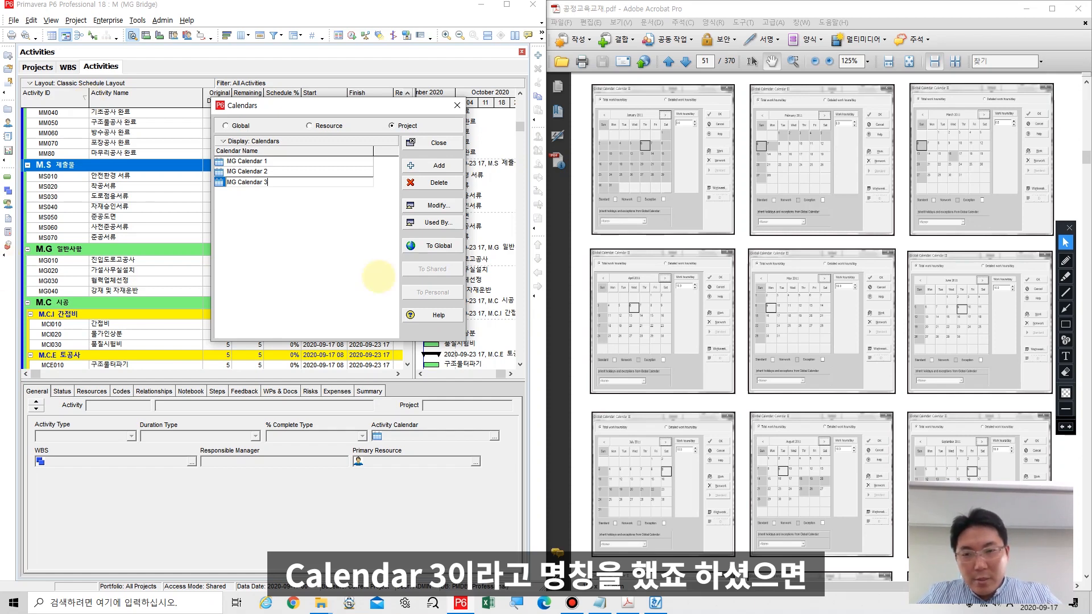
{"action": "left_click", "coordinate": [348, 242]}
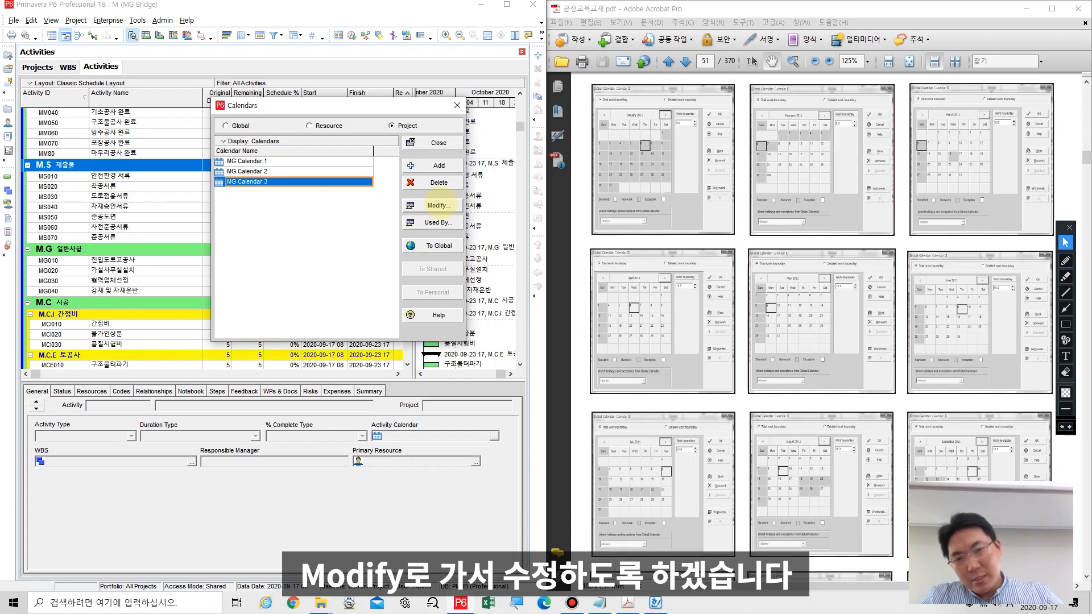
- Open MG Calendar 3 for modification and go to January 2011
{"action": "left_click", "coordinate": [438, 205]}
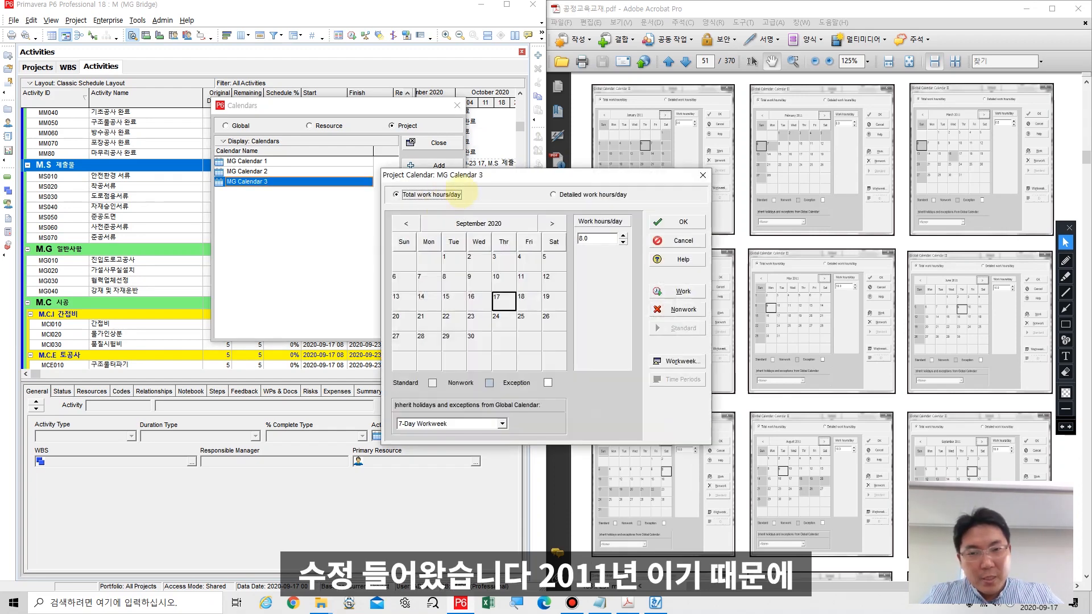
{"action": "left_click_drag", "start_coordinate": [473, 181], "coordinate": [339, 231]}
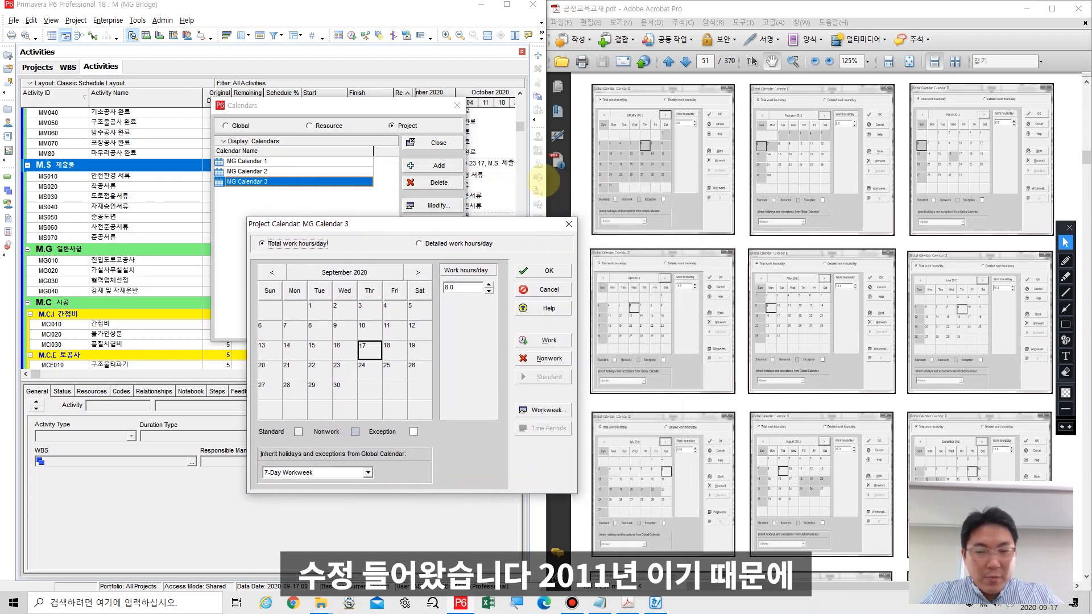
{"action": "left_click", "coordinate": [344, 271]}
{"action": "left_click", "coordinate": [273, 274]}
{"action": "left_click", "coordinate": [272, 273]}
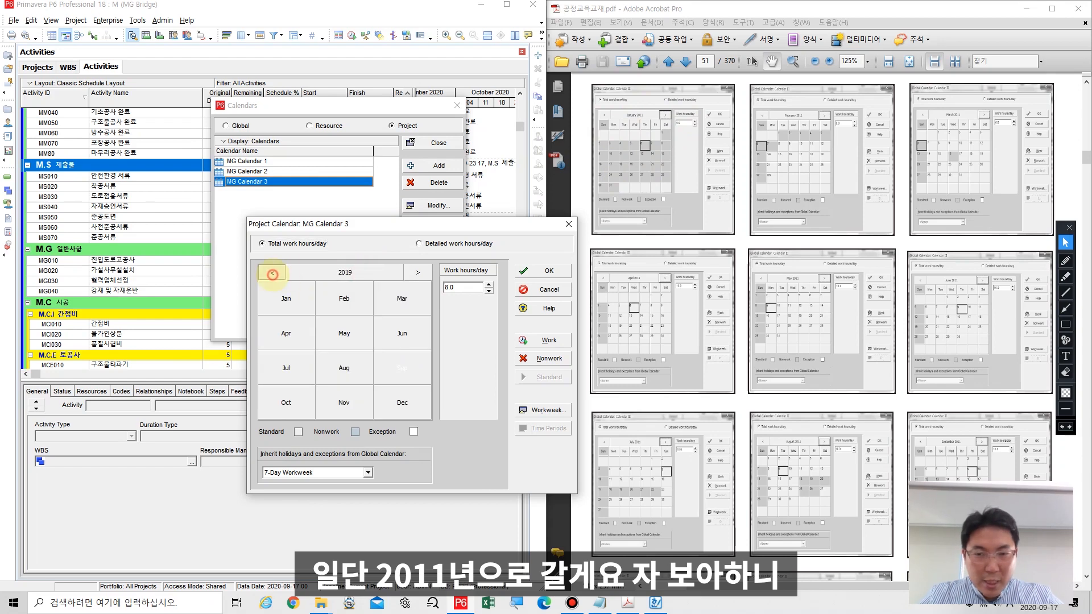
{"action": "left_click", "coordinate": [273, 274]}
{"action": "left_click", "coordinate": [272, 274]}
{"action": "left_click", "coordinate": [272, 273]}
{"action": "left_click", "coordinate": [272, 274]}
{"action": "left_click", "coordinate": [273, 274]}
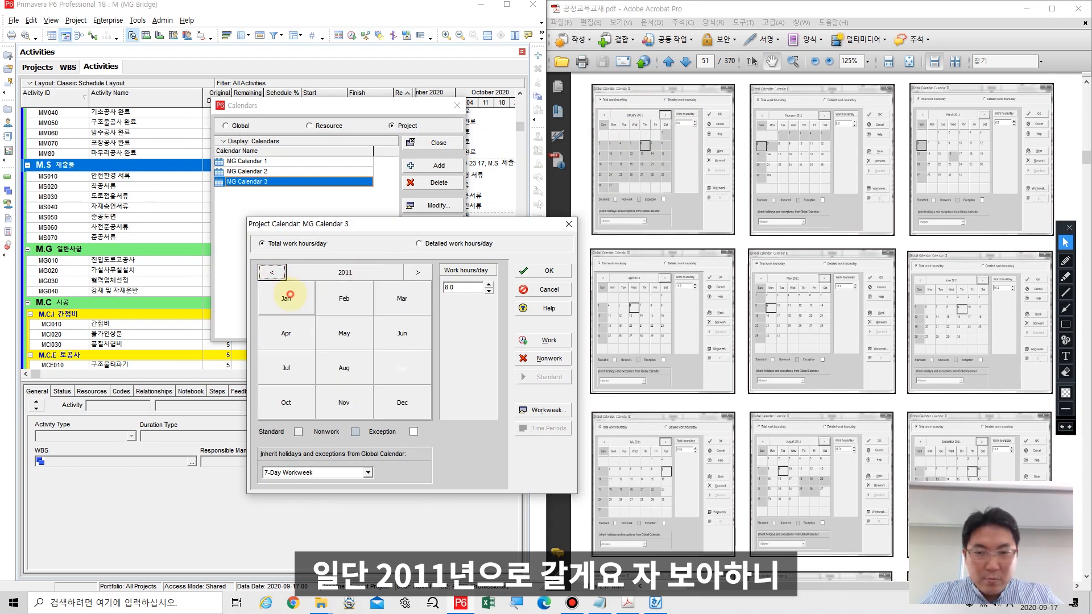
{"action": "left_click", "coordinate": [291, 293]}
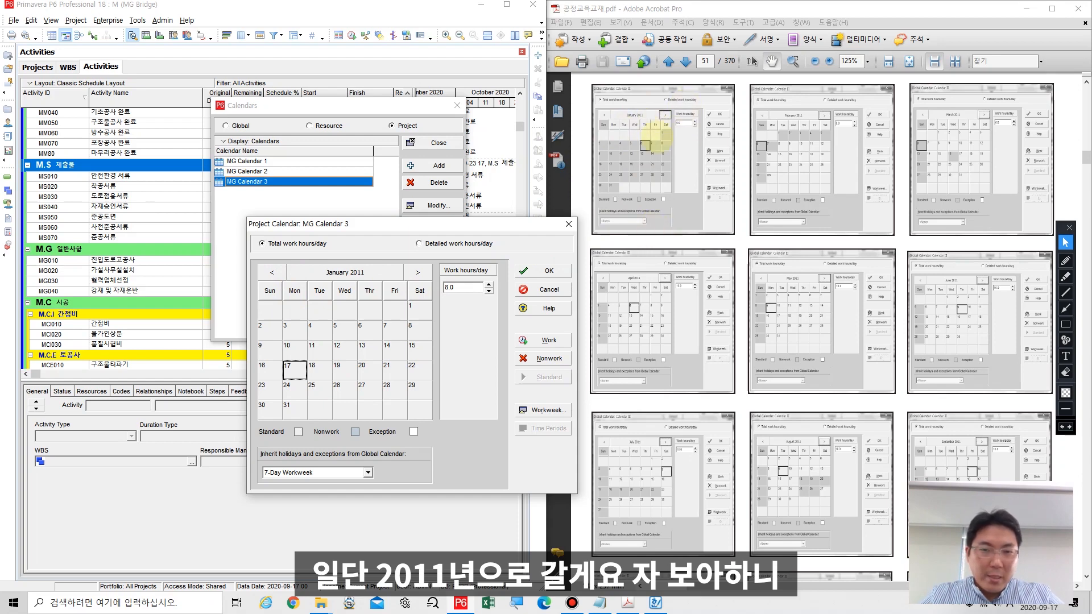
- Set Sunday's standard work hours to 0 in MG Calendar 3's weekly hours, following the textbook's Calendar III sample
{"action": "left_click", "coordinate": [654, 136]}
{"action": "scroll", "coordinate": [654, 136], "scroll_direction": "up", "scroll_amount": 1}
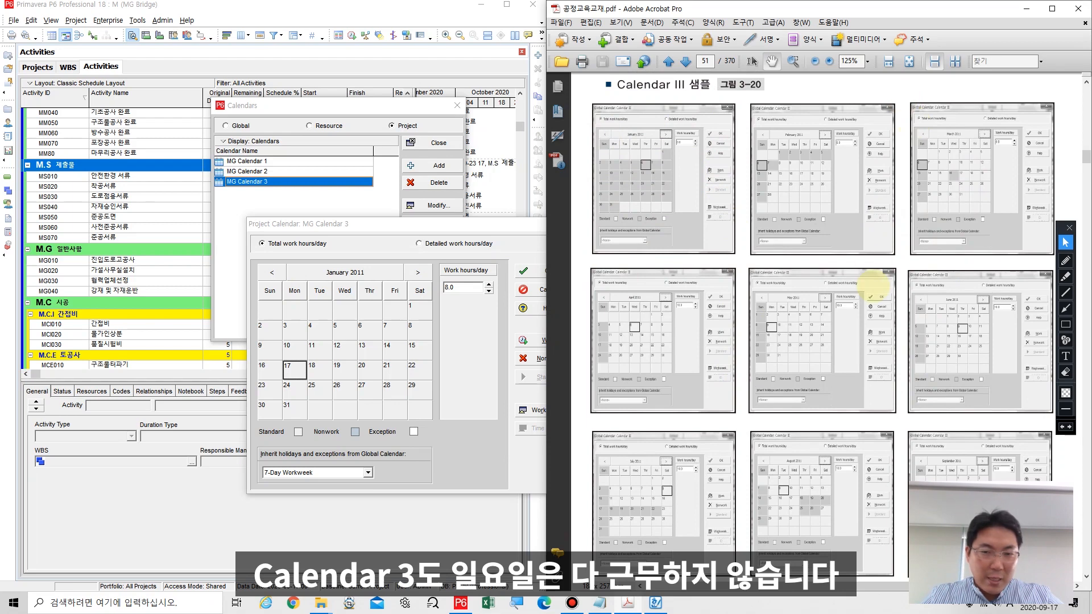
{"action": "left_click_drag", "start_coordinate": [521, 224], "coordinate": [471, 228]}
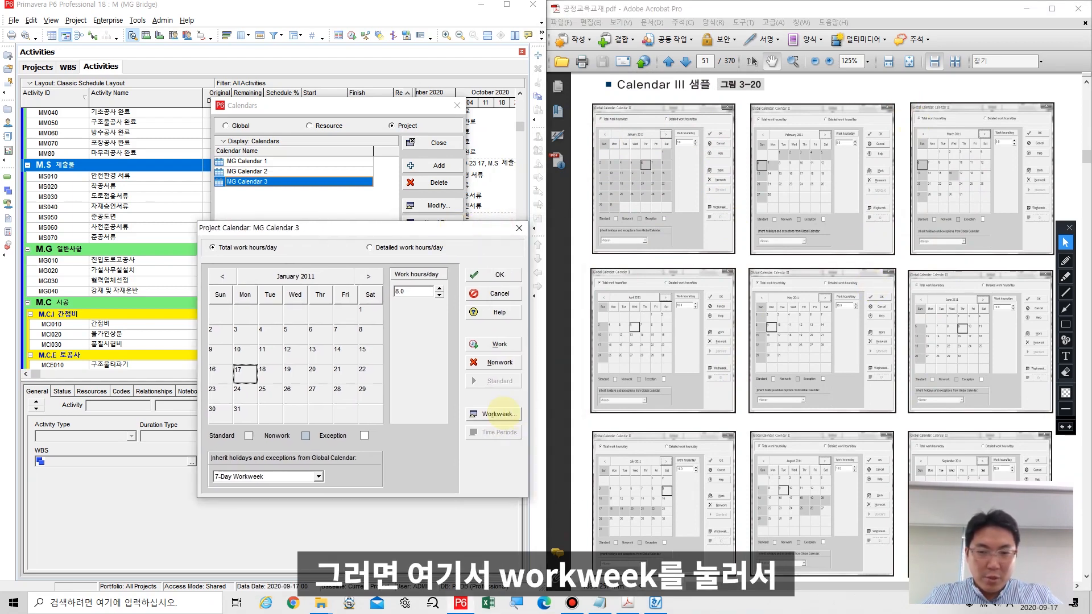
{"action": "left_click", "coordinate": [492, 413]}
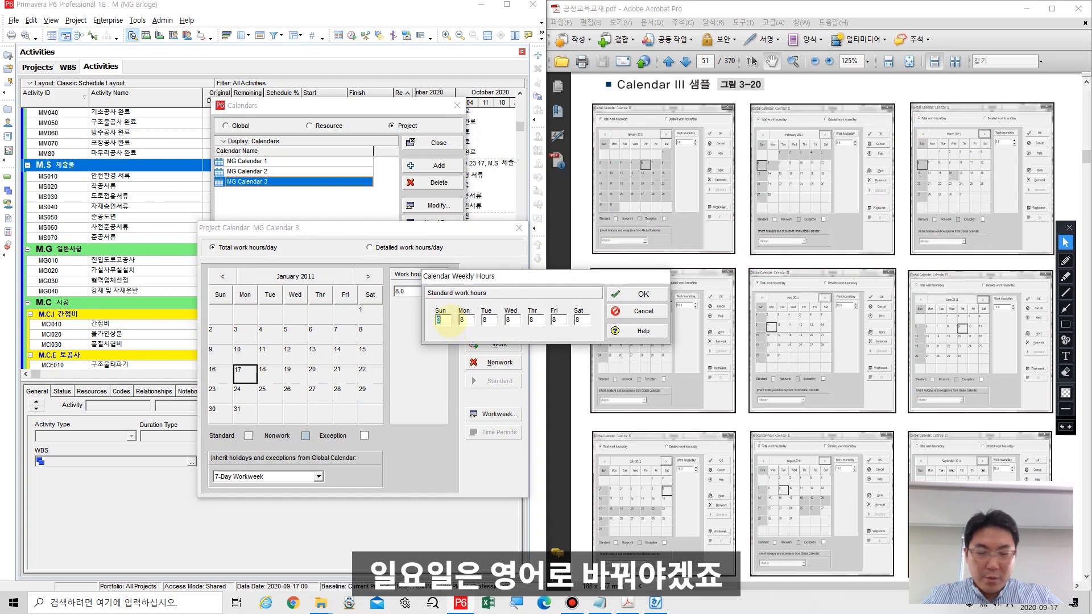
{"action": "type", "text": "0"}
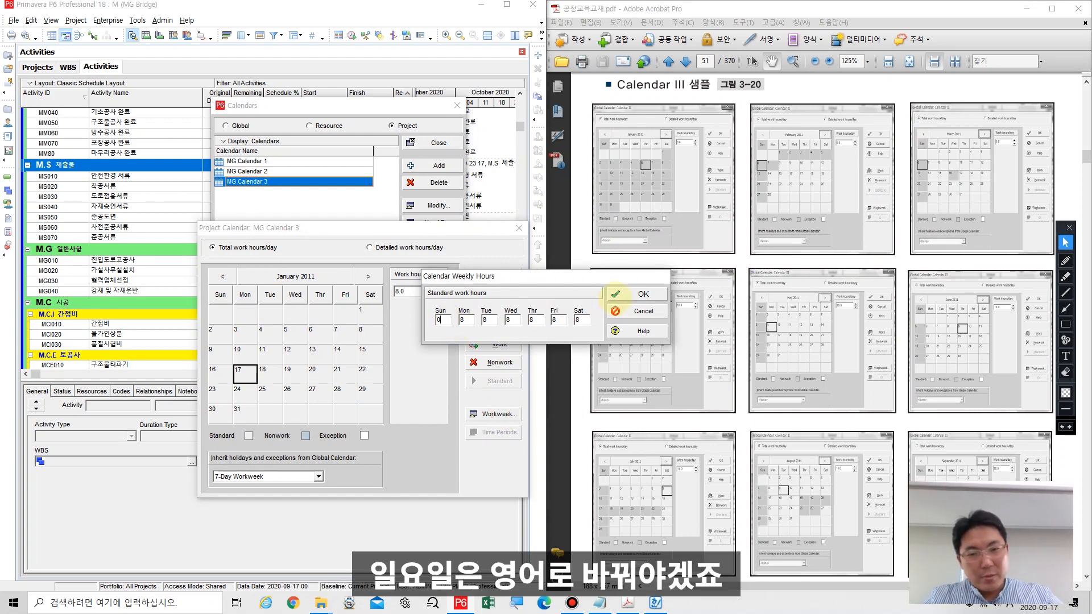
{"action": "left_click", "coordinate": [618, 291]}
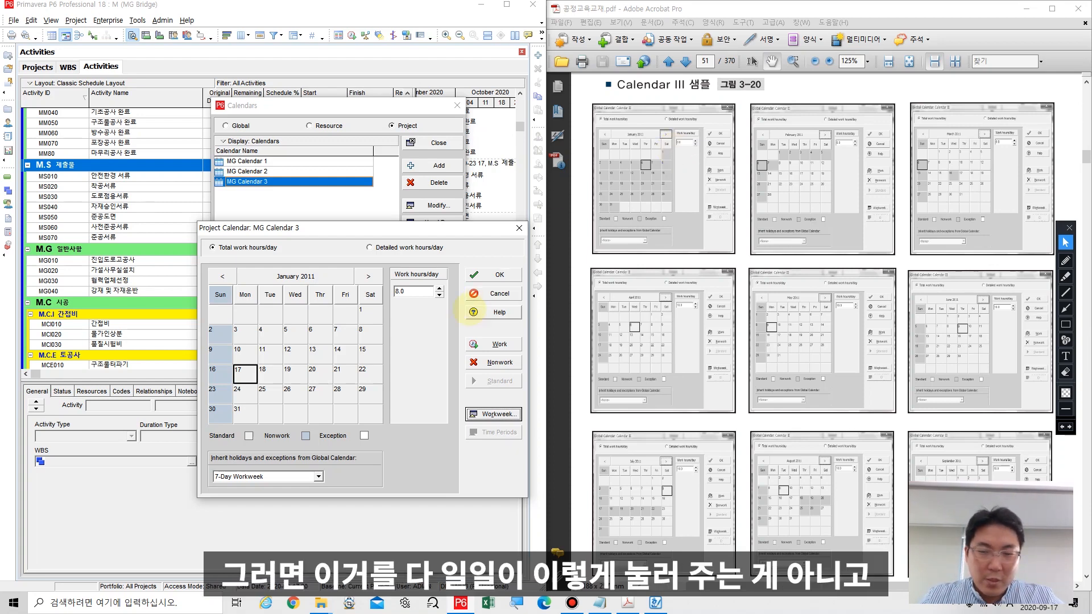
- Mark January 1, 3, 4 and the range January 5 to 31, 2011 as nonwork in MG Calendar 3
{"action": "left_click", "coordinate": [371, 314]}
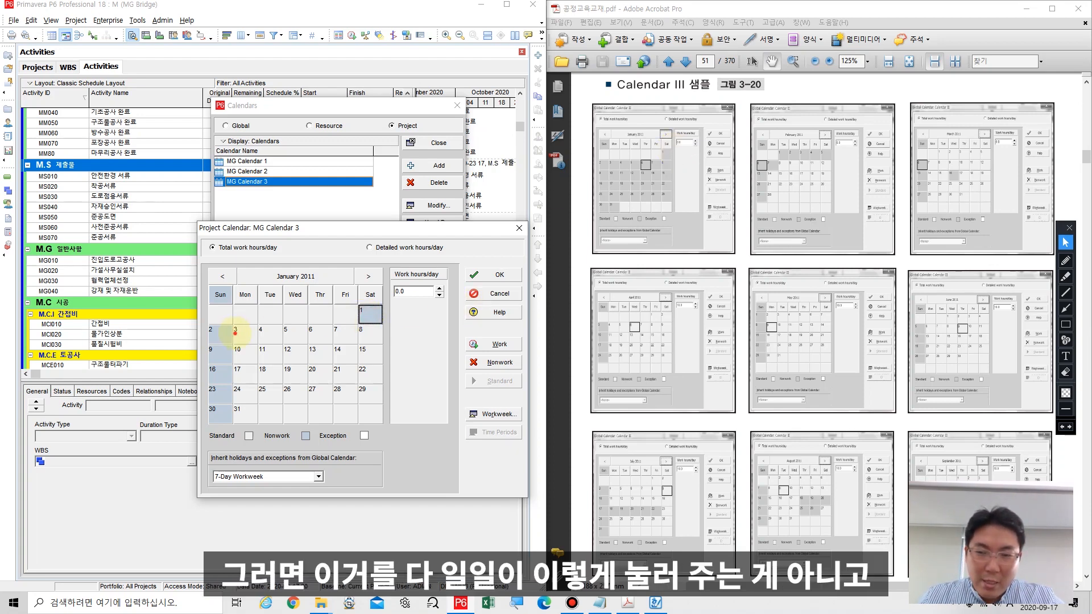
{"action": "left_click", "coordinate": [235, 333]}
{"action": "left_click", "coordinate": [270, 335]}
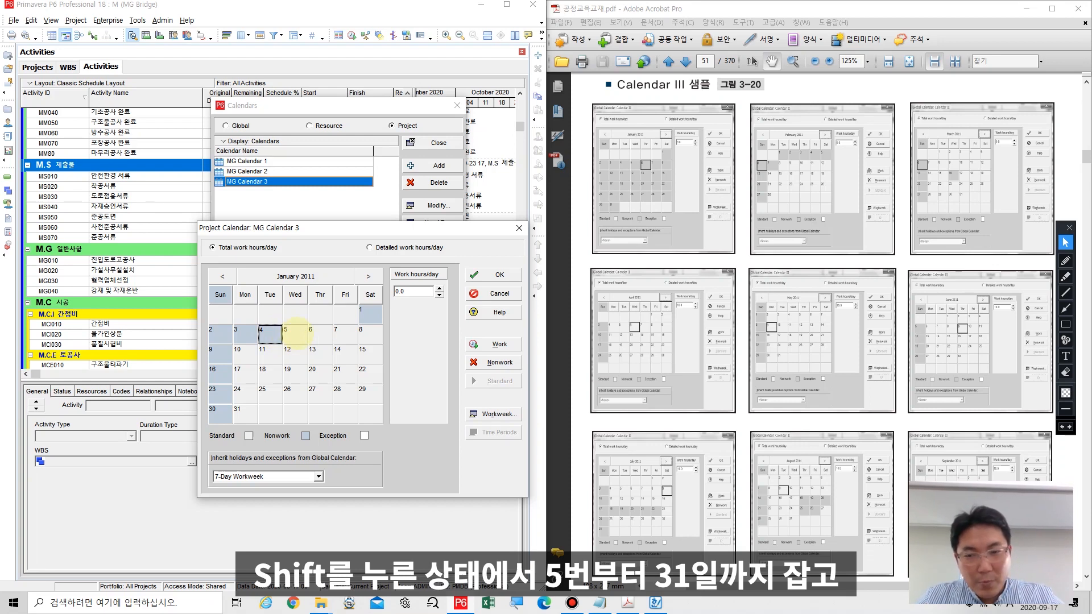
{"action": "left_click", "coordinate": [295, 333]}
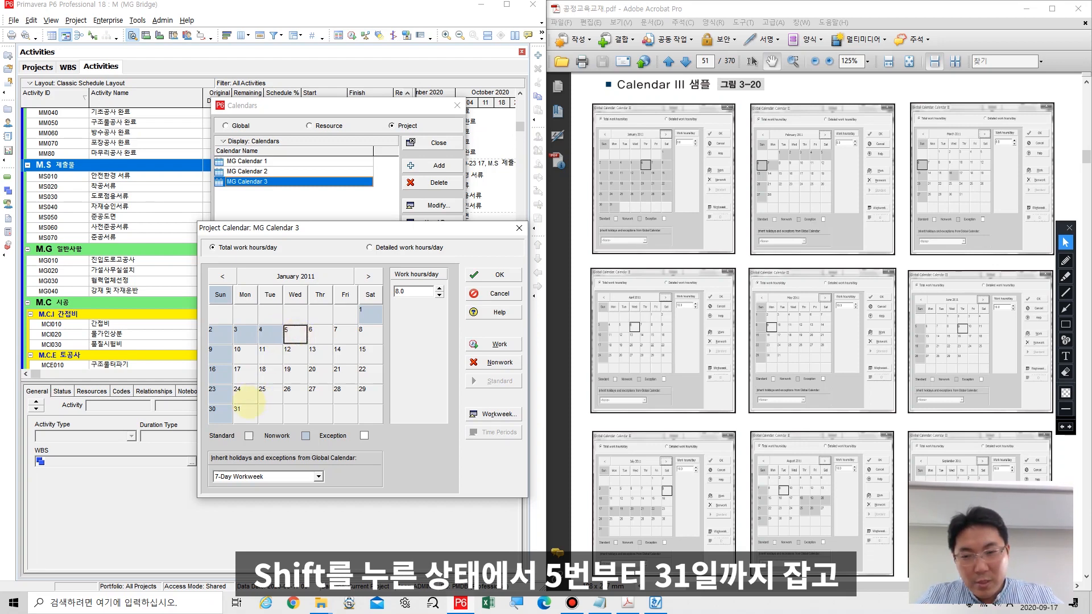
{"action": "left_click", "coordinate": [244, 410], "text": "shift"}
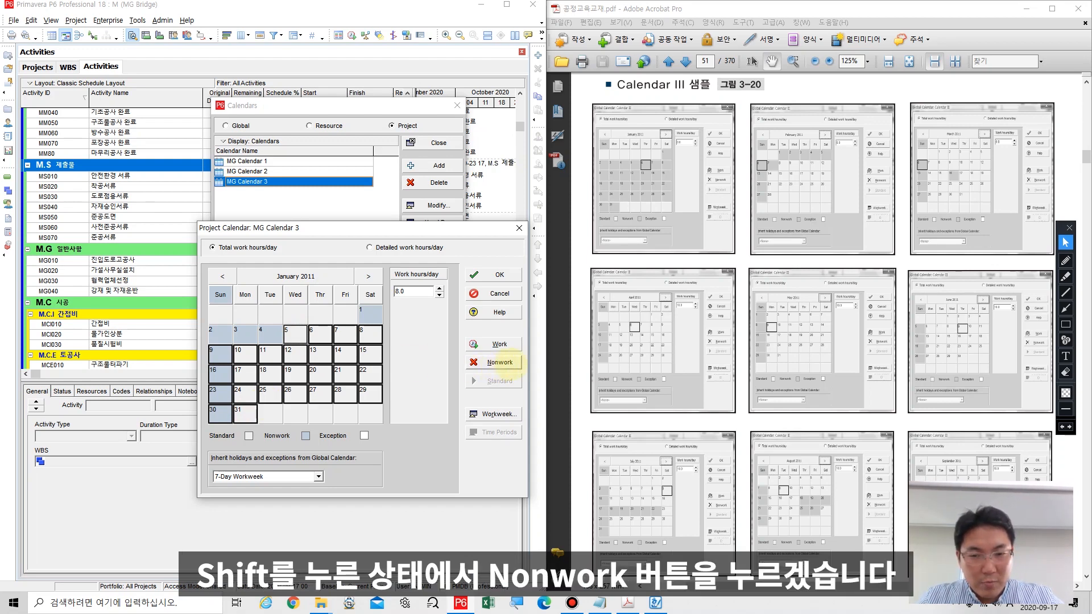
{"action": "left_click", "coordinate": [514, 363], "text": "shift"}
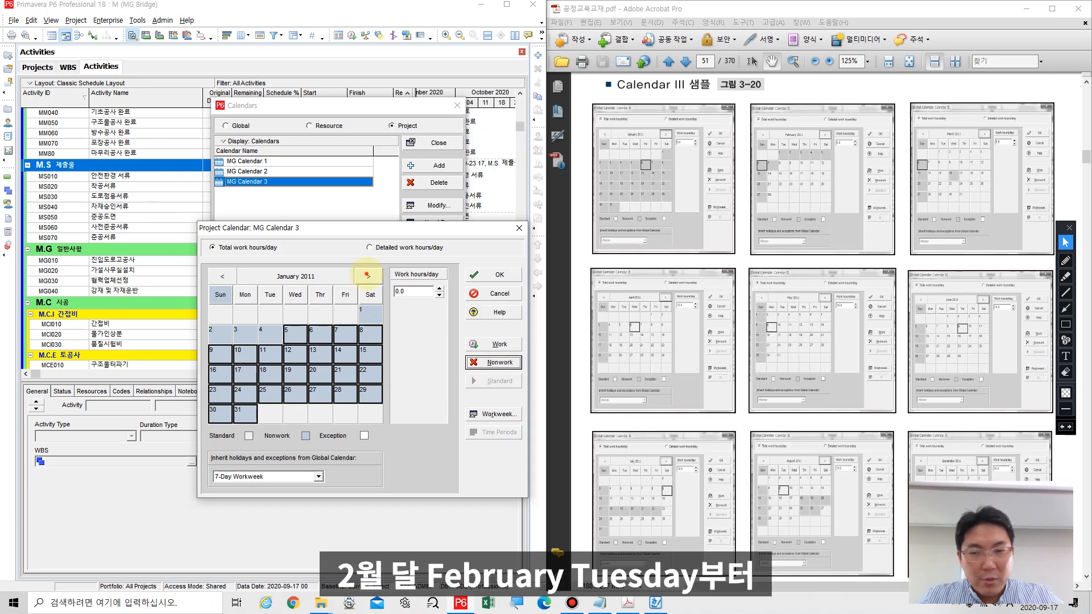
- Go to February 2011 and mark days 1 through 7 as nonwork
{"action": "left_click", "coordinate": [369, 276]}
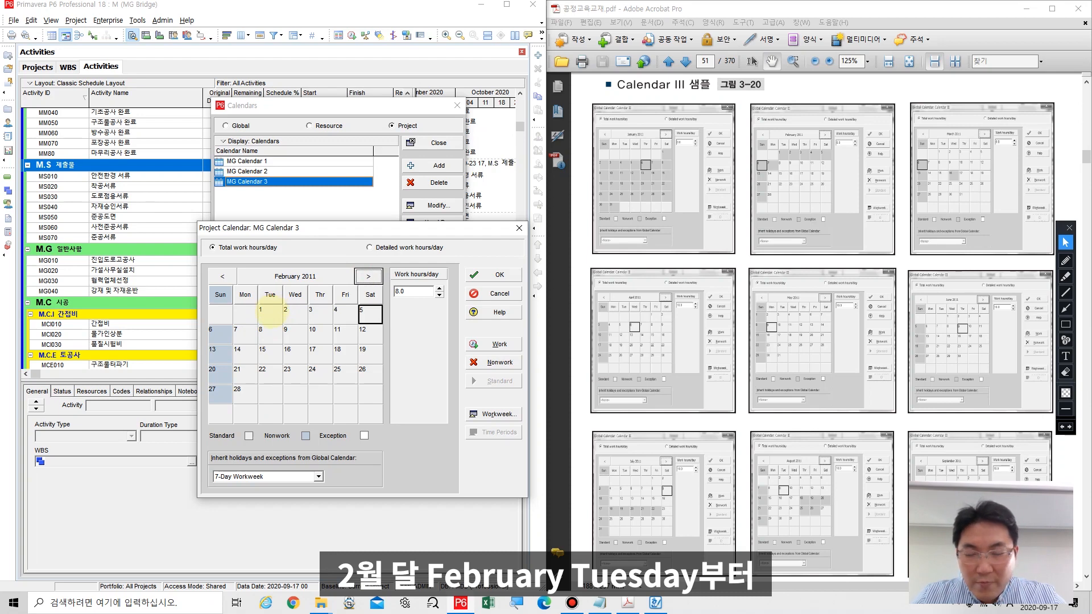
{"action": "left_click", "coordinate": [270, 313]}
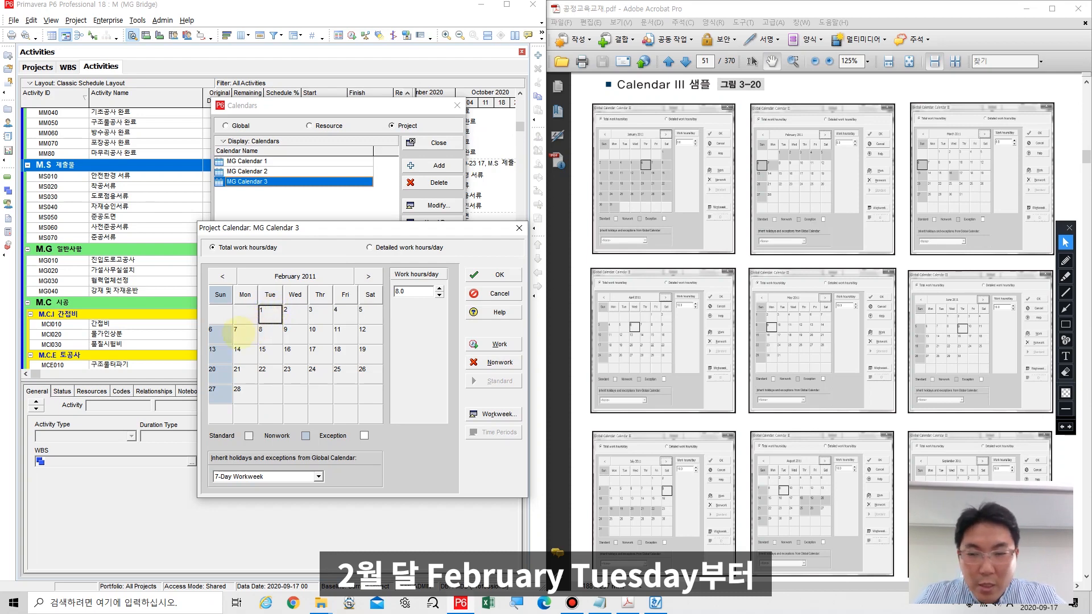
{"action": "left_click", "coordinate": [239, 331], "text": "shift"}
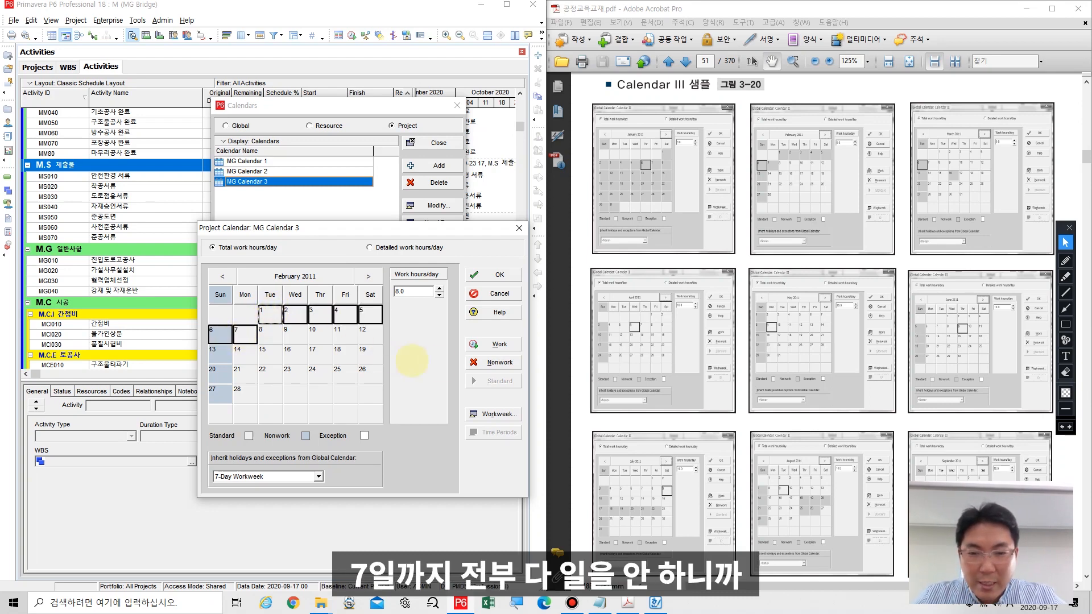
{"action": "left_click", "coordinate": [493, 361]}
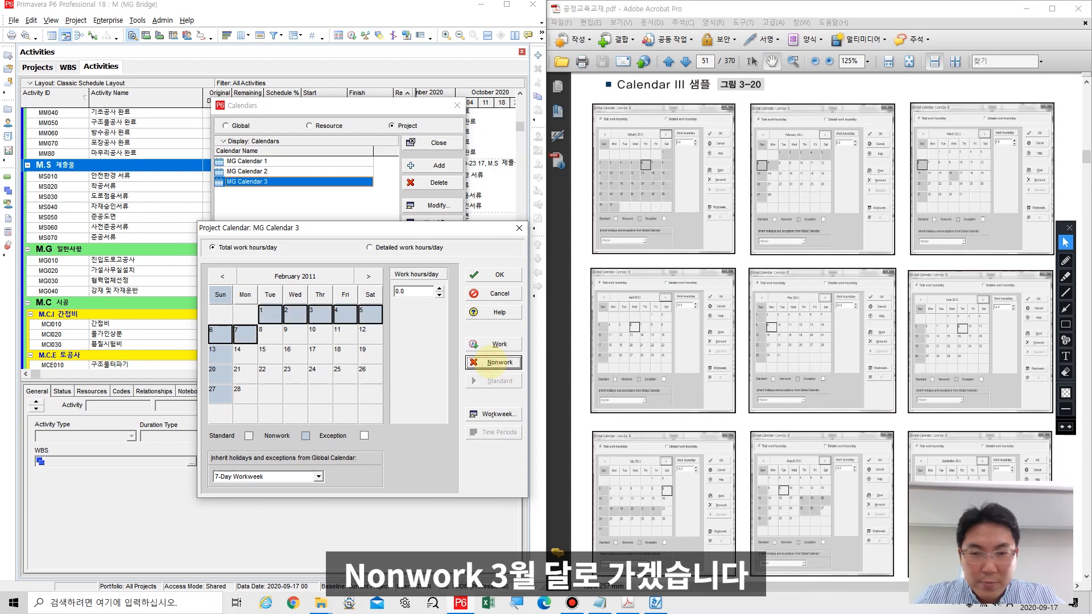
{"action": "left_click", "coordinate": [345, 354]}
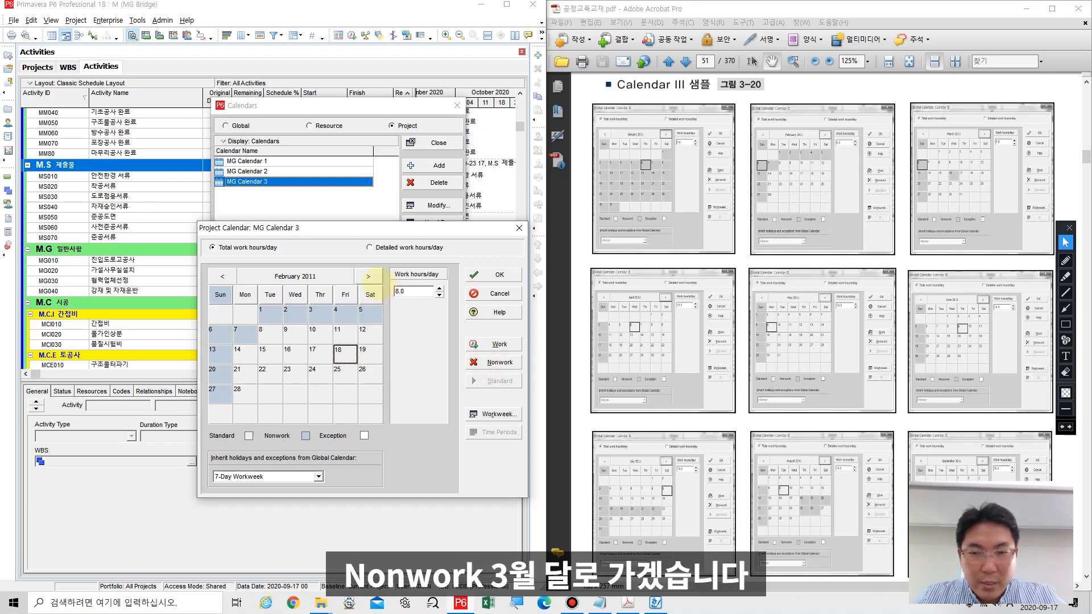
- Make March 16, 2011 a nonwork day and move on to April 2011
{"action": "left_click", "coordinate": [369, 277]}
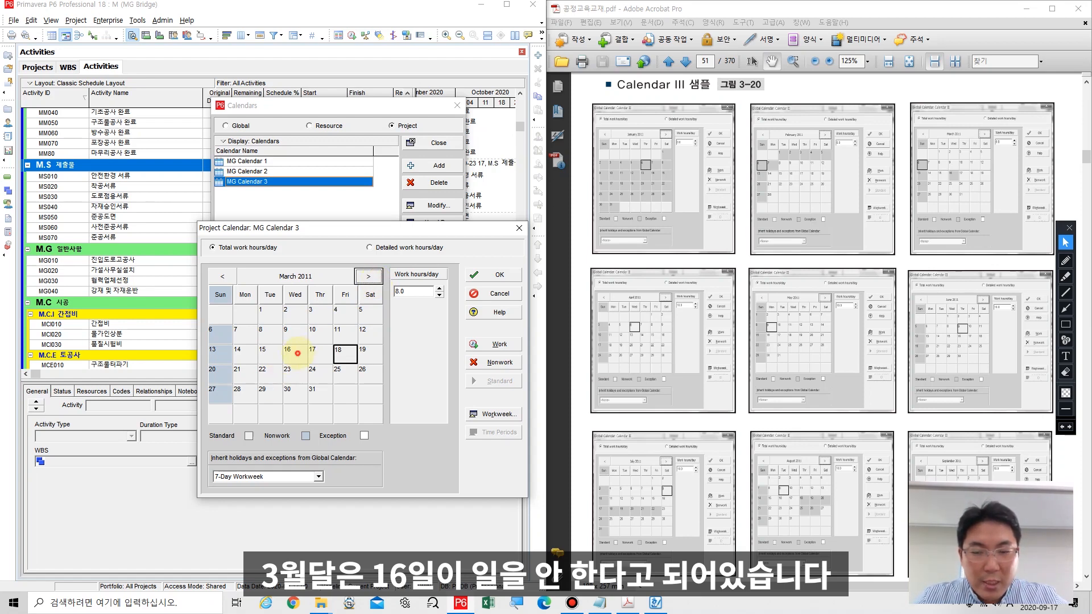
{"action": "left_click", "coordinate": [298, 354]}
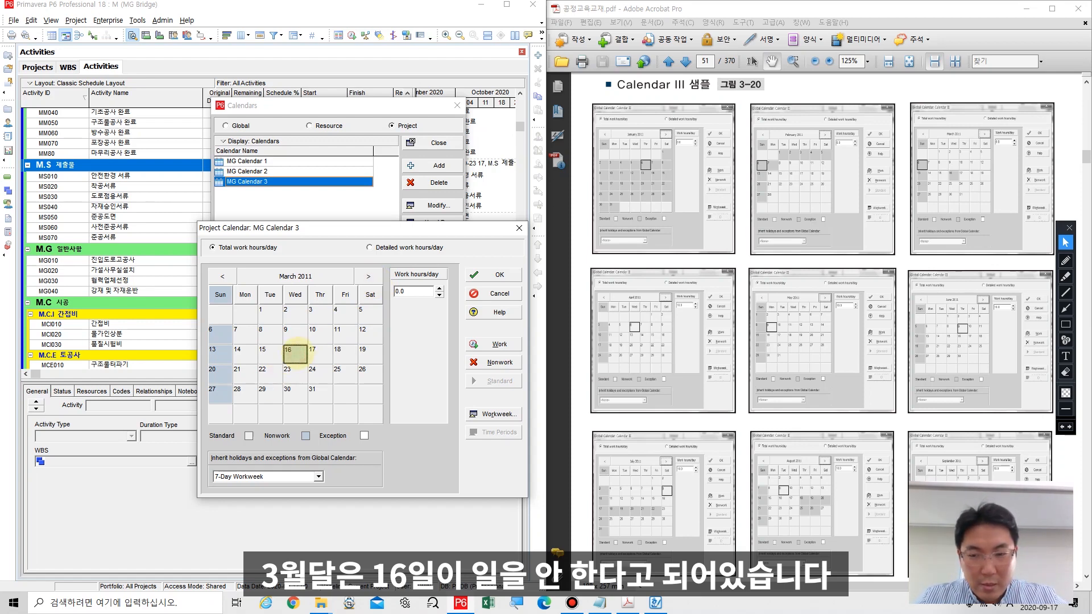
{"action": "left_click", "coordinate": [369, 277]}
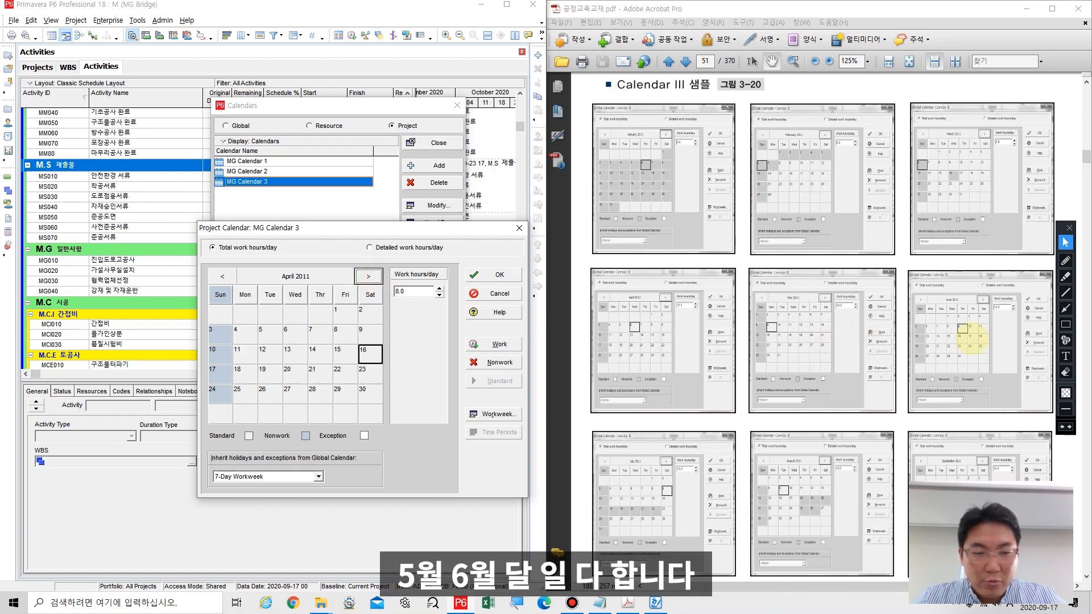
- Bring the textbook's July to December samples into view and mark July 18 through 22, 2011 as nonwork
{"action": "left_click_drag", "start_coordinate": [812, 462], "coordinate": [803, 213]}
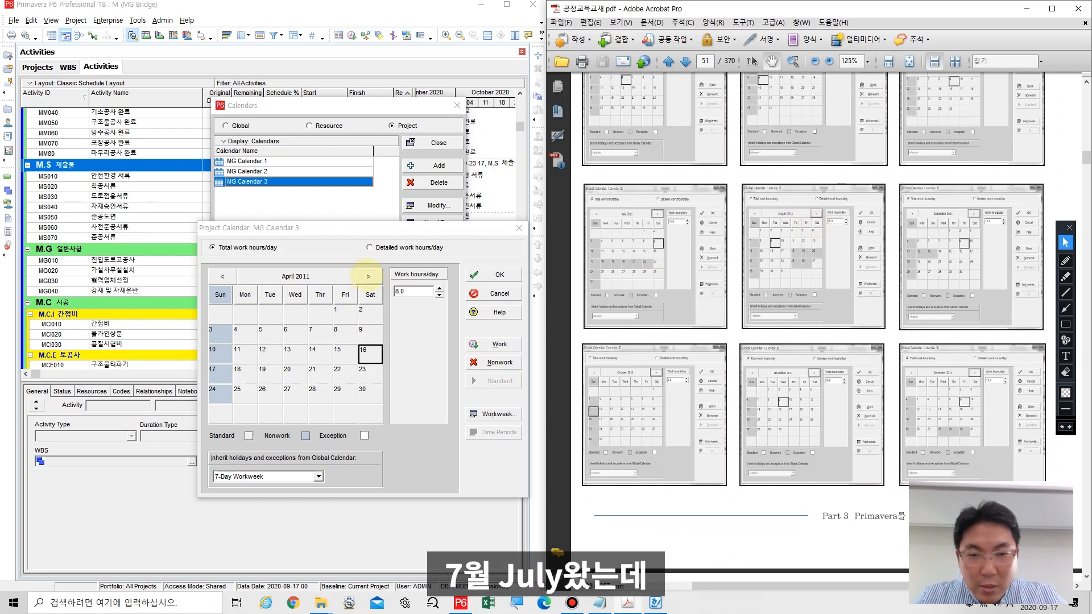
{"action": "left_click", "coordinate": [368, 277]}
{"action": "left_click", "coordinate": [368, 276]}
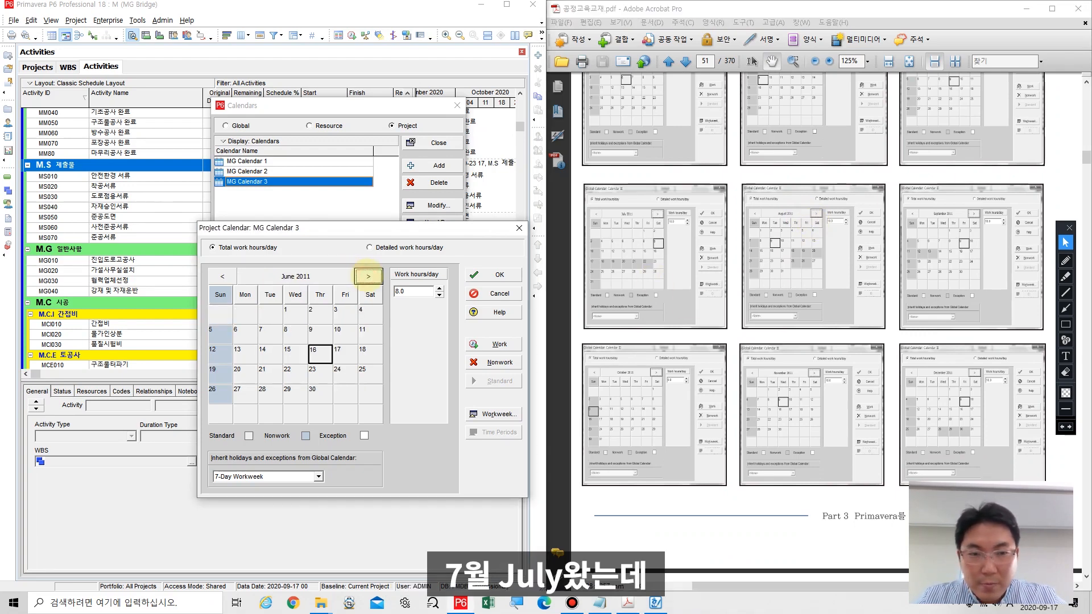
{"action": "left_click", "coordinate": [368, 277]}
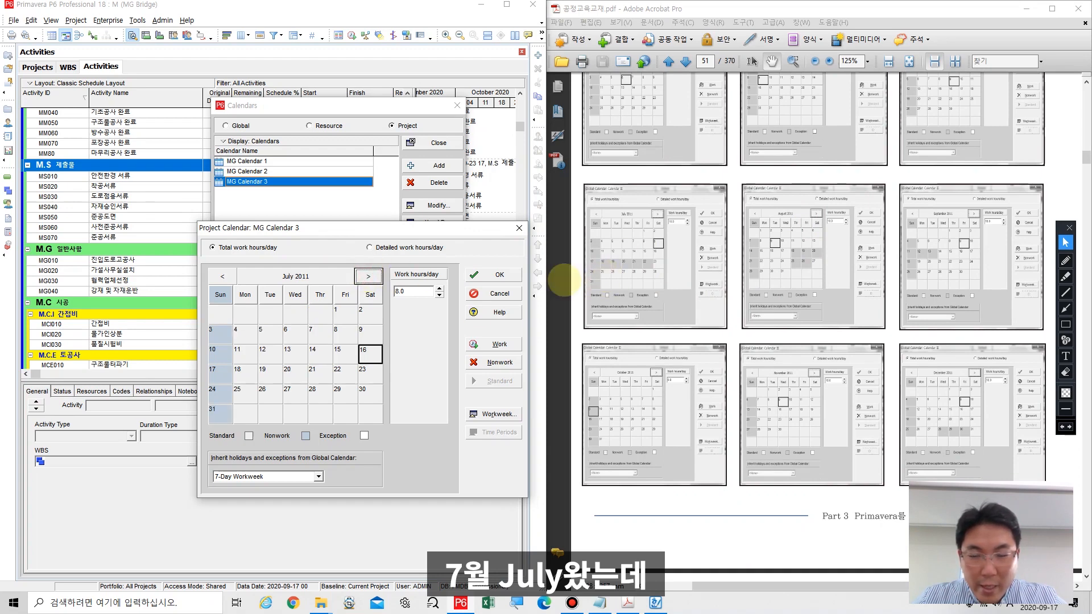
{"action": "left_click", "coordinate": [241, 374]}
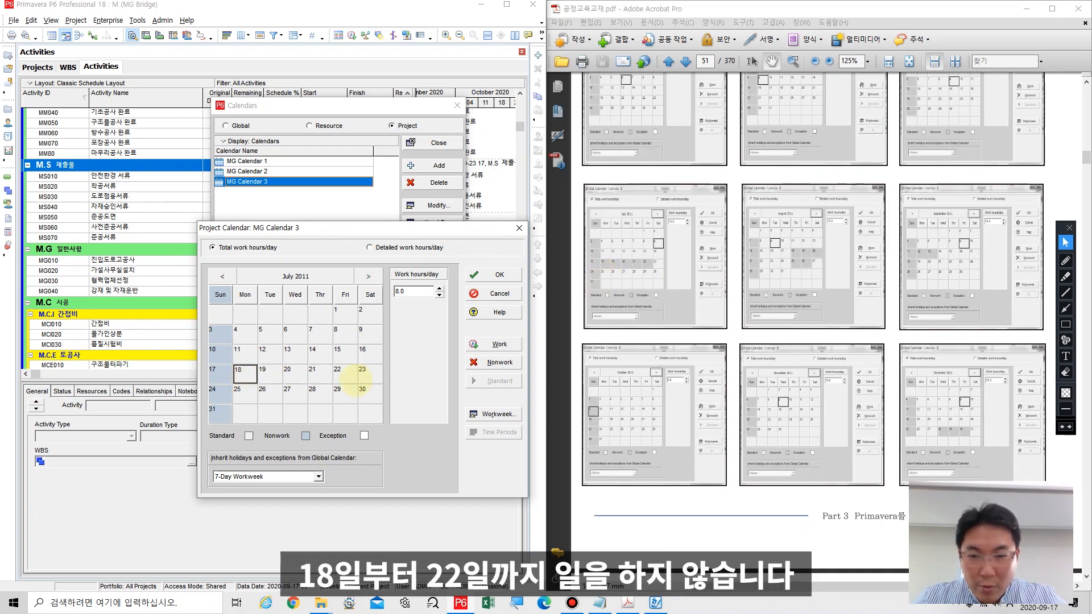
{"action": "left_click", "coordinate": [343, 374], "text": "shift"}
{"action": "left_click", "coordinate": [493, 362]}
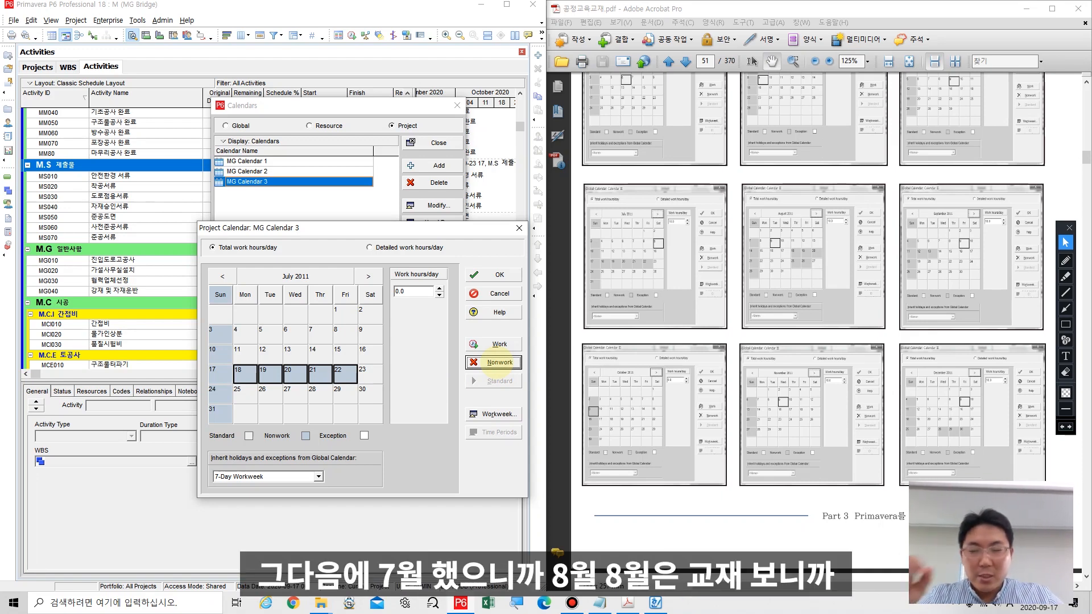
- Go to August 2011 and make days 18, 19, 20, 25 and 26 nonwork
{"action": "left_click", "coordinate": [369, 276]}
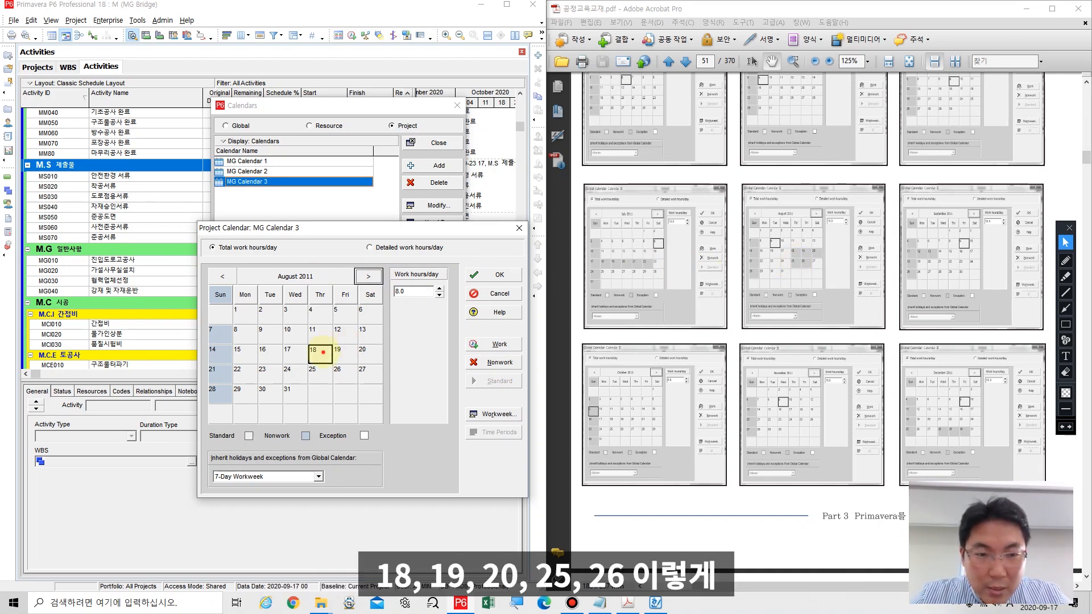
{"action": "left_click", "coordinate": [323, 352]}
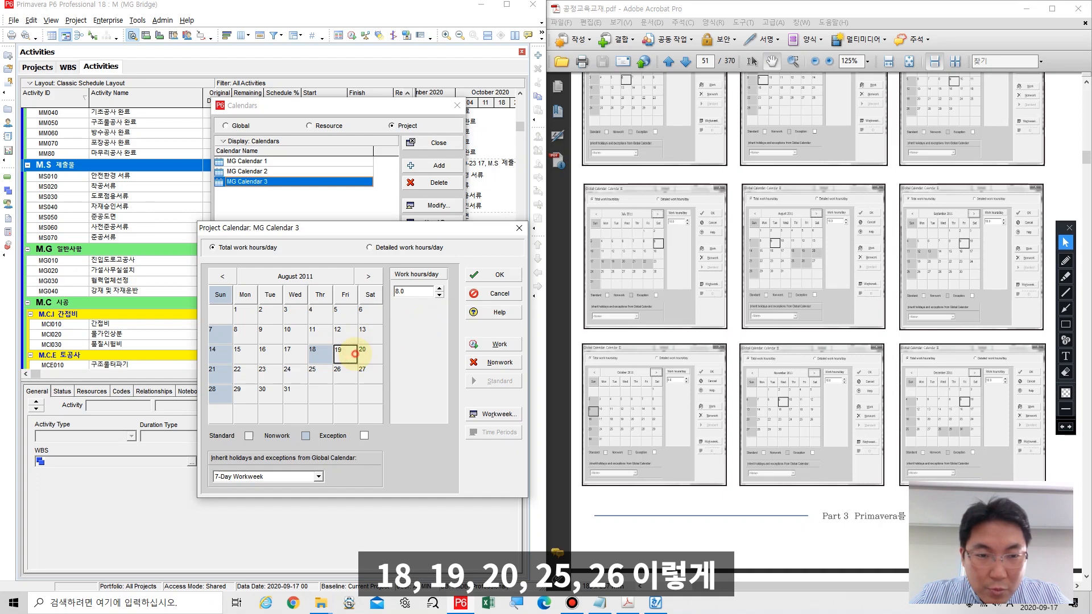
{"action": "double_click", "coordinate": [371, 356]}
{"action": "double_click", "coordinate": [342, 357]}
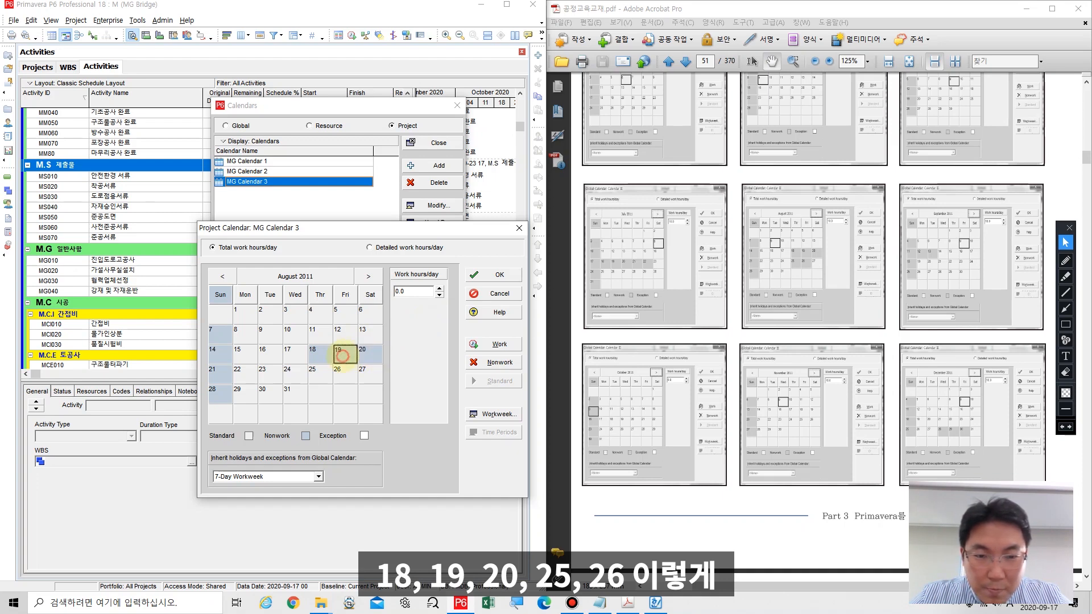
{"action": "double_click", "coordinate": [319, 372]}
{"action": "double_click", "coordinate": [341, 373]}
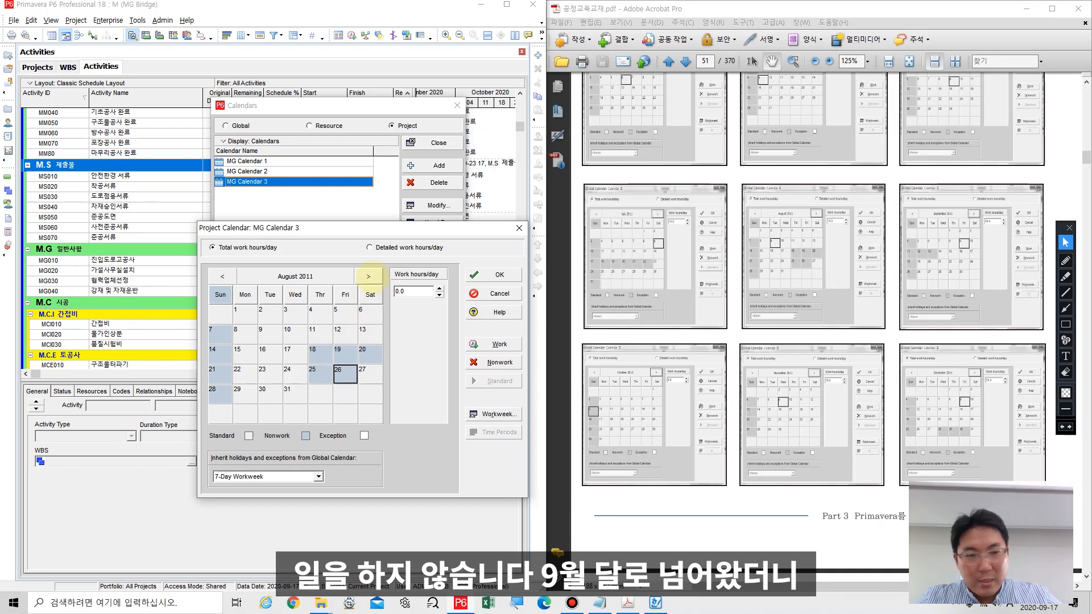
- Go to September 2011 and make days 12 and 13 nonwork
{"action": "left_click", "coordinate": [369, 276]}
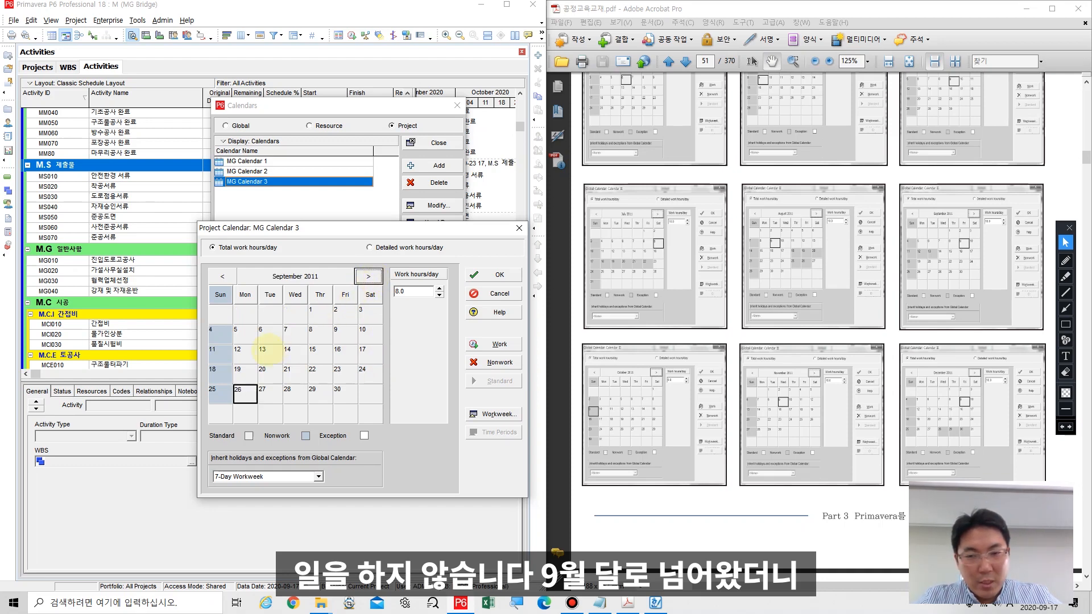
{"action": "left_click", "coordinate": [250, 357]}
{"action": "left_click", "coordinate": [267, 355]}
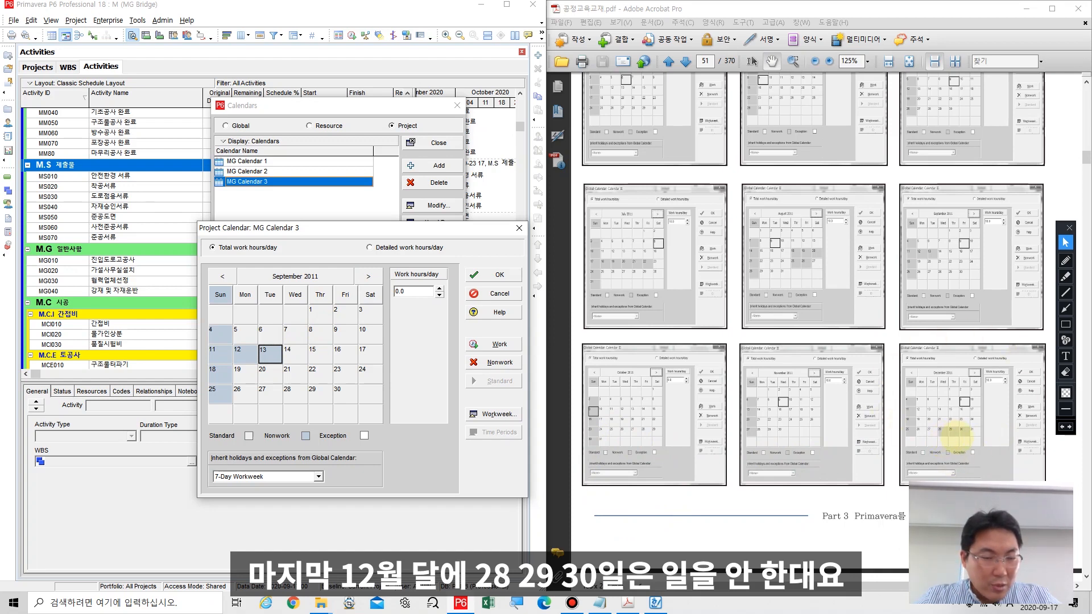
- Go to December 2011, make days 28, 29 and 30 nonwork, and save the MG Calendar 3 settings
{"action": "left_click", "coordinate": [370, 276]}
{"action": "left_click", "coordinate": [369, 276]}
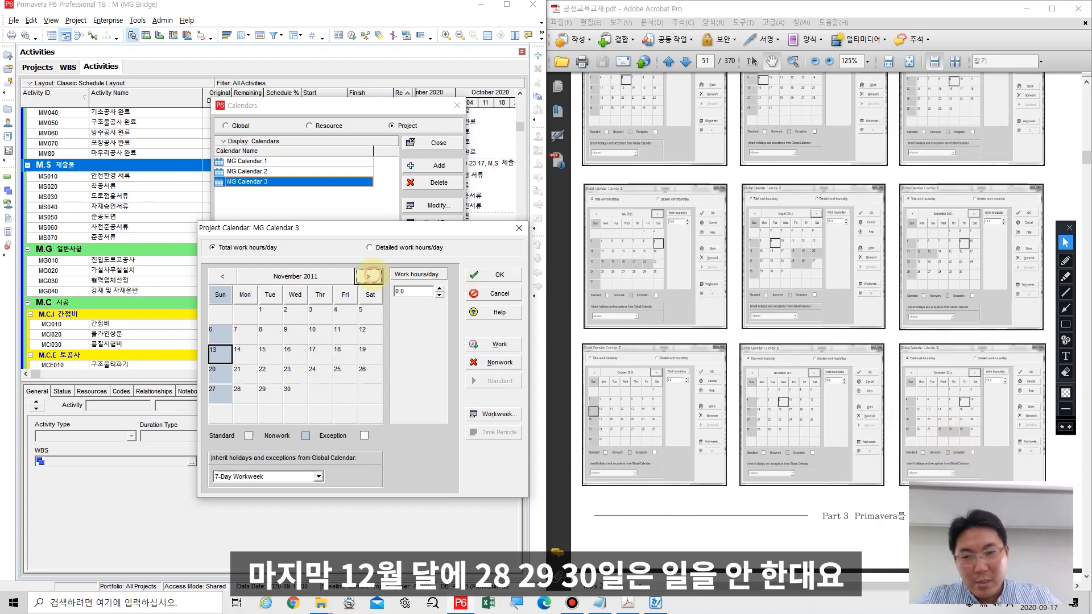
{"action": "left_click", "coordinate": [370, 276]}
{"action": "left_click_drag", "start_coordinate": [287, 395], "coordinate": [345, 395]}
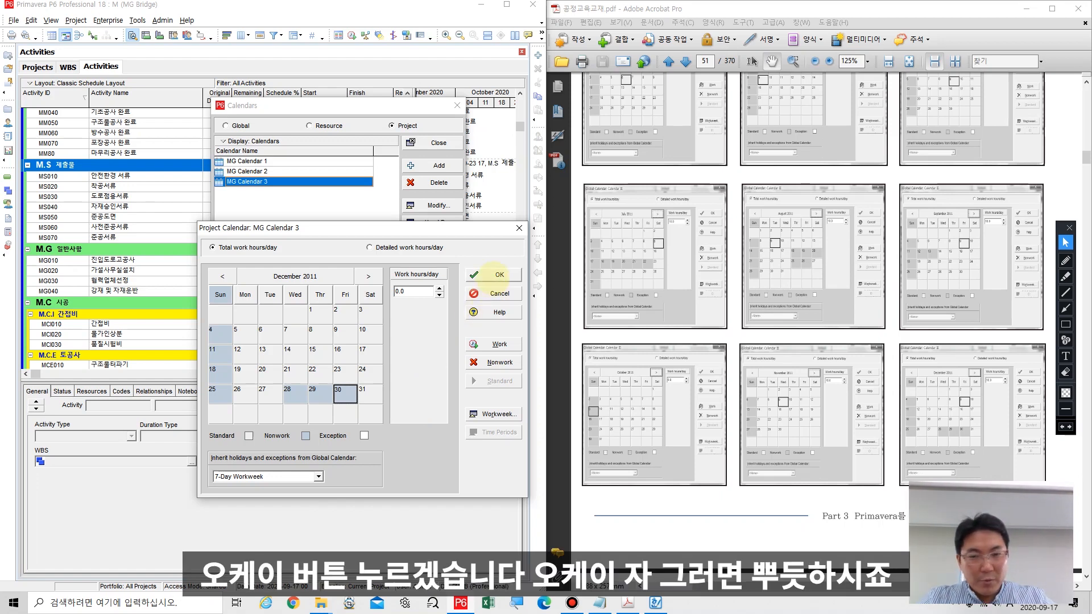
{"action": "left_click", "coordinate": [492, 280]}
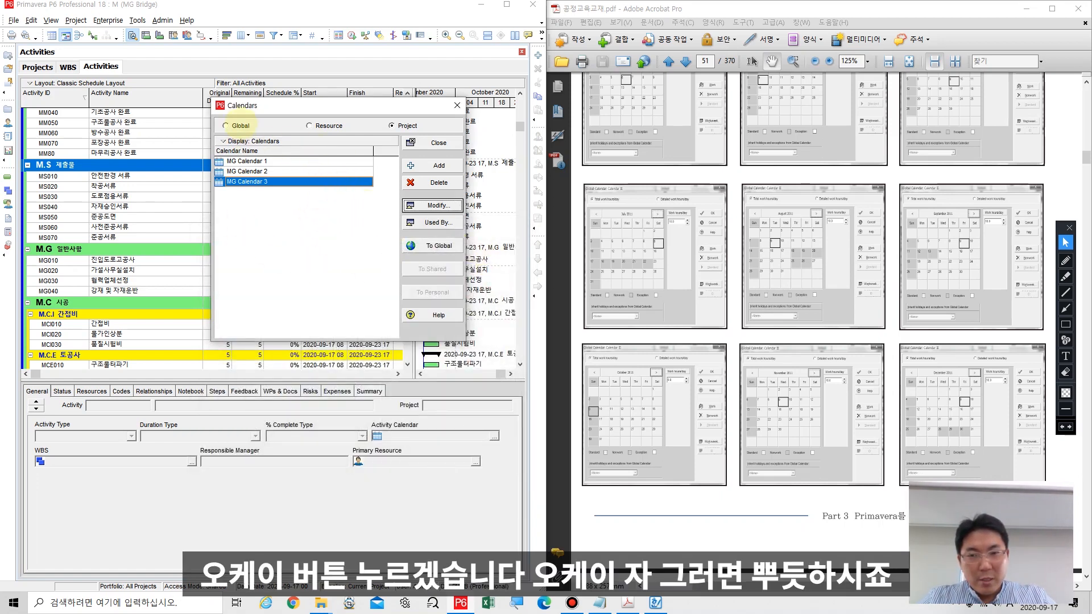
- Check the list of global calendars and return to the list of project calendars
{"action": "left_click", "coordinate": [238, 125]}
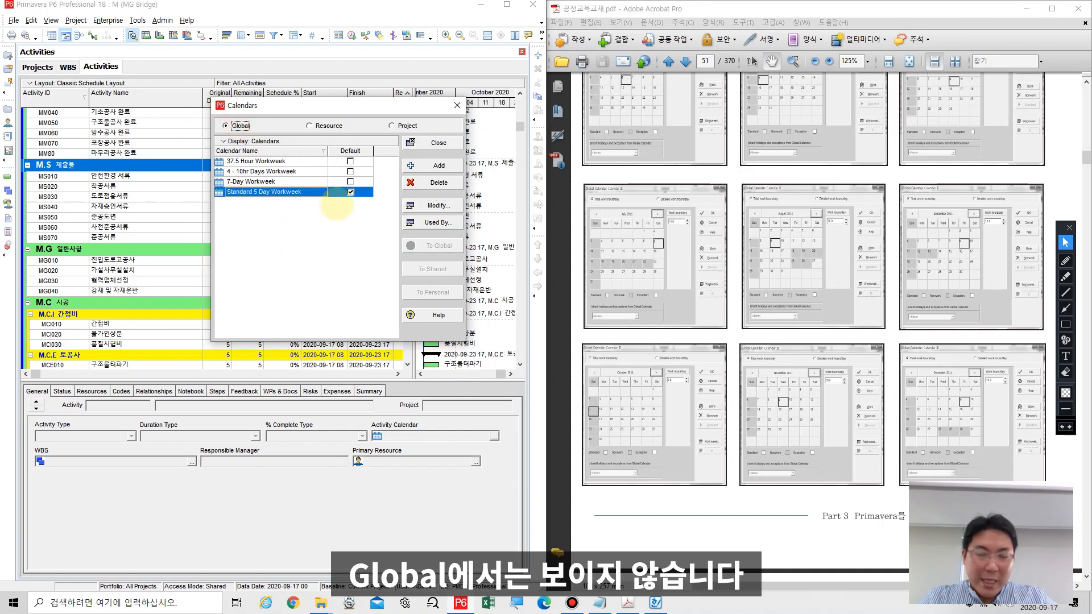
{"action": "left_click", "coordinate": [398, 127]}
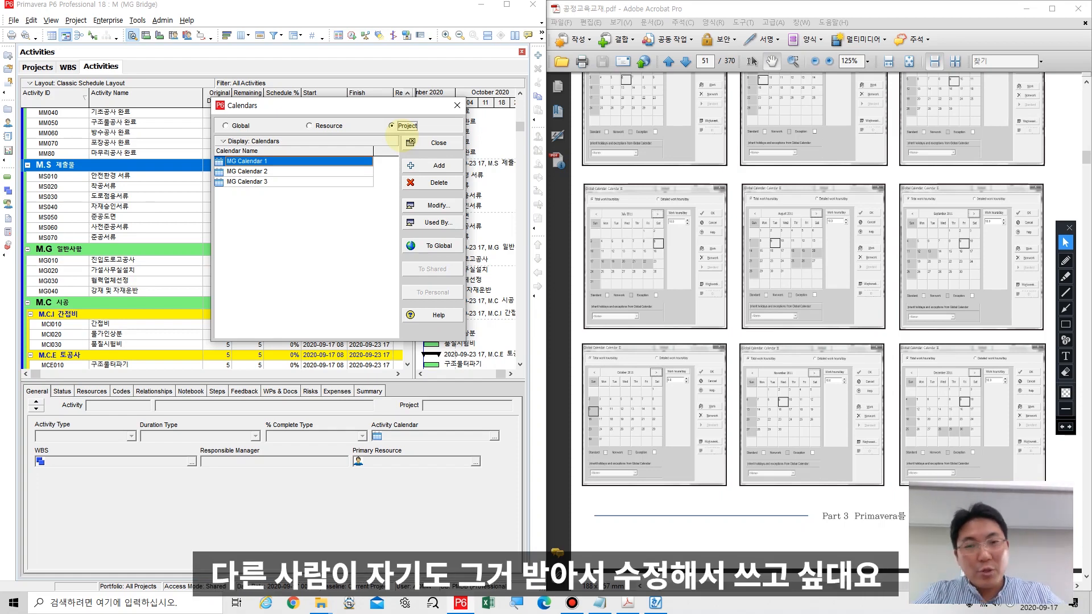
- Sketch red boxes and arrows over the Calendars dialog to illustrate sharing a calendar through the main database, and clear the drawing
{"action": "left_click", "coordinate": [1065, 324]}
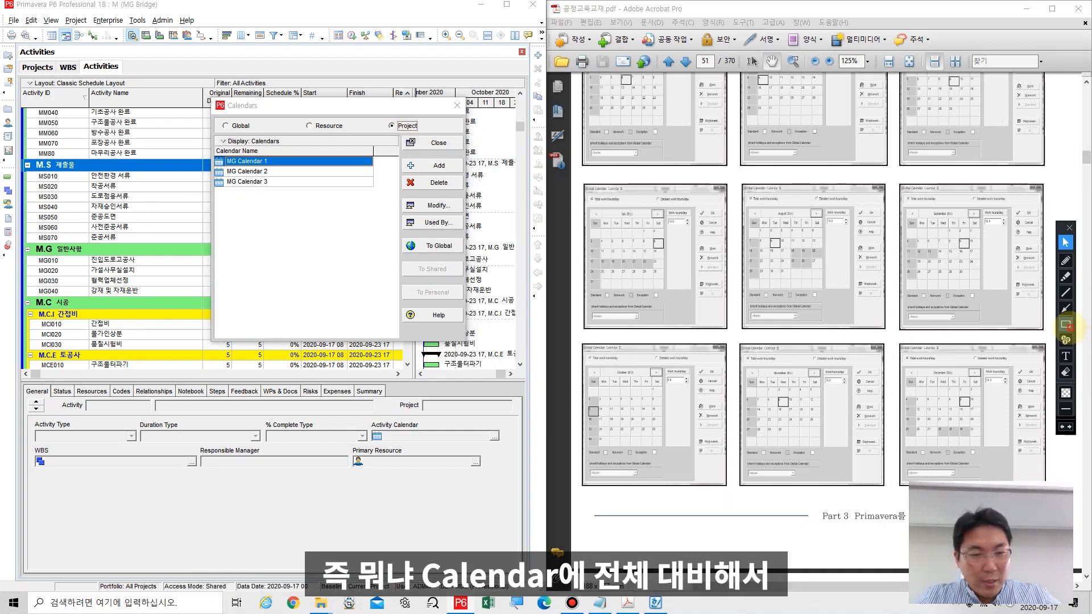
{"action": "mouse_move", "coordinate": [217, 214]}
{"action": "left_mouse_down"}
{"action": "mouse_move", "coordinate": [244, 262]}
{"action": "mouse_move", "coordinate": [387, 338]}
{"action": "left_mouse_up"}
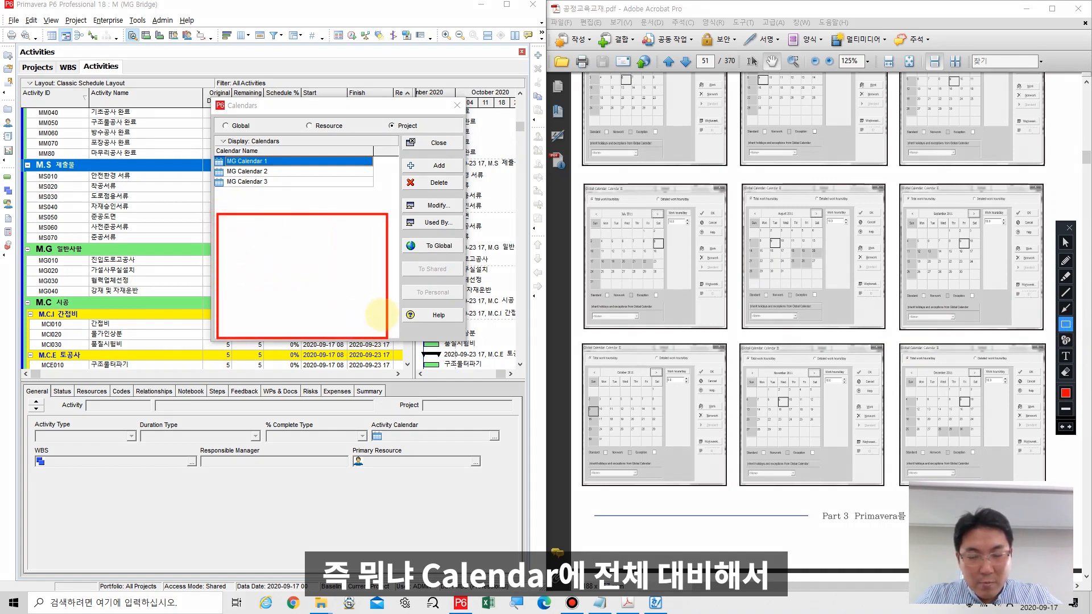
{"action": "mouse_move", "coordinate": [381, 298]}
{"action": "left_mouse_down"}
{"action": "mouse_move", "coordinate": [351, 327]}
{"action": "mouse_move", "coordinate": [320, 331]}
{"action": "left_mouse_up"}
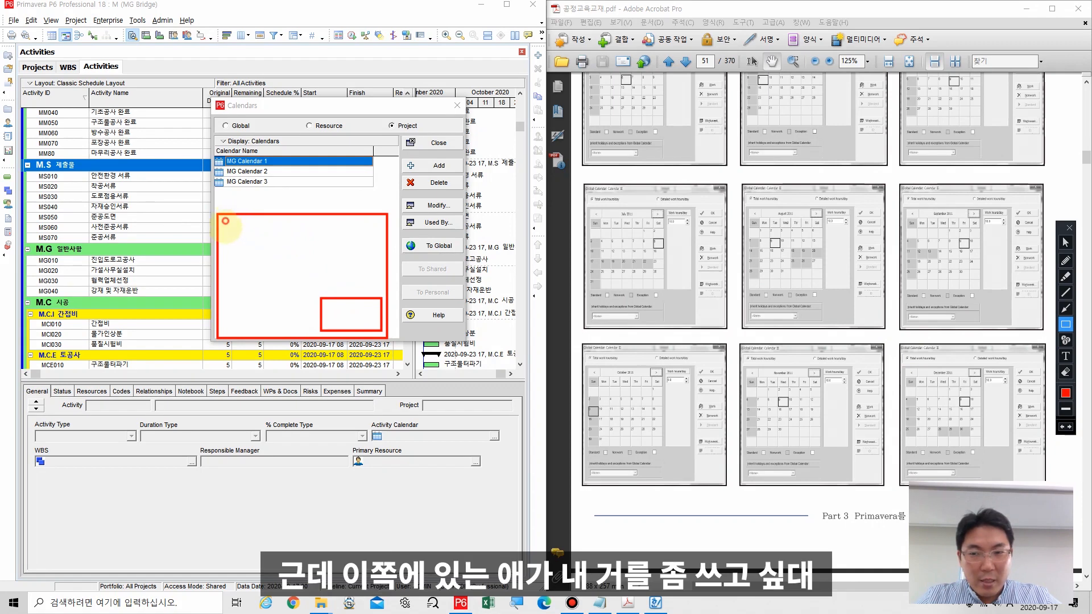
{"action": "left_click_drag", "start_coordinate": [226, 221], "coordinate": [287, 266]}
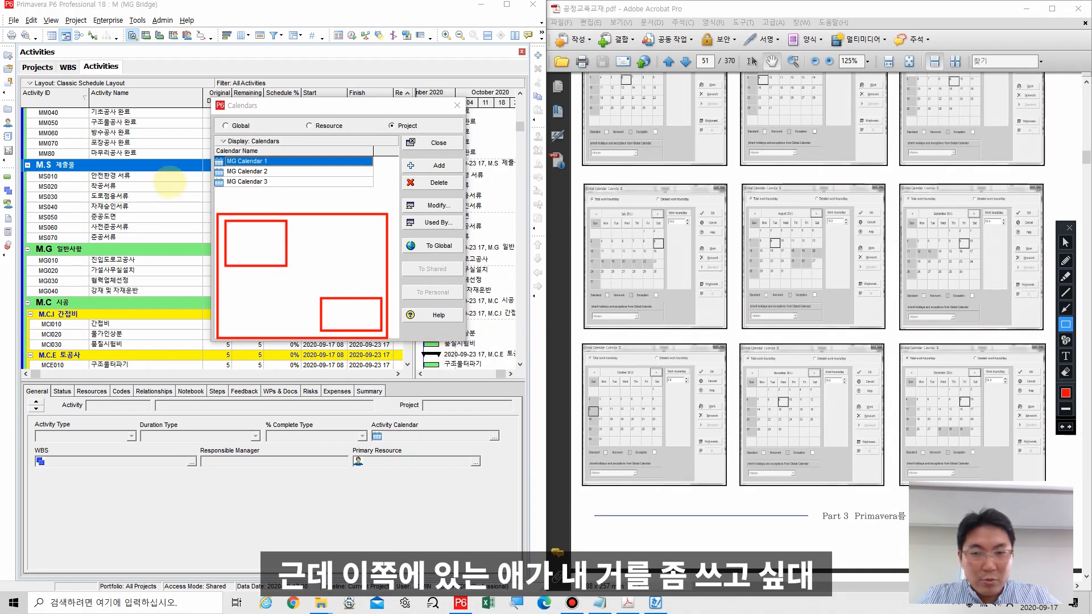
{"action": "left_click", "coordinate": [1066, 307]}
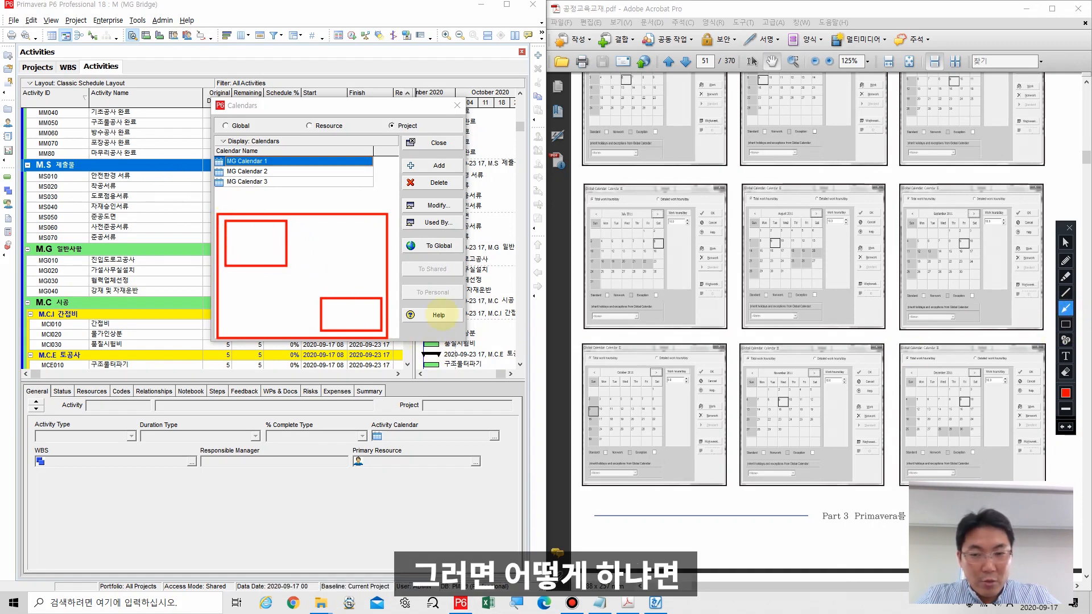
{"action": "left_click_drag", "start_coordinate": [361, 307], "coordinate": [362, 258]}
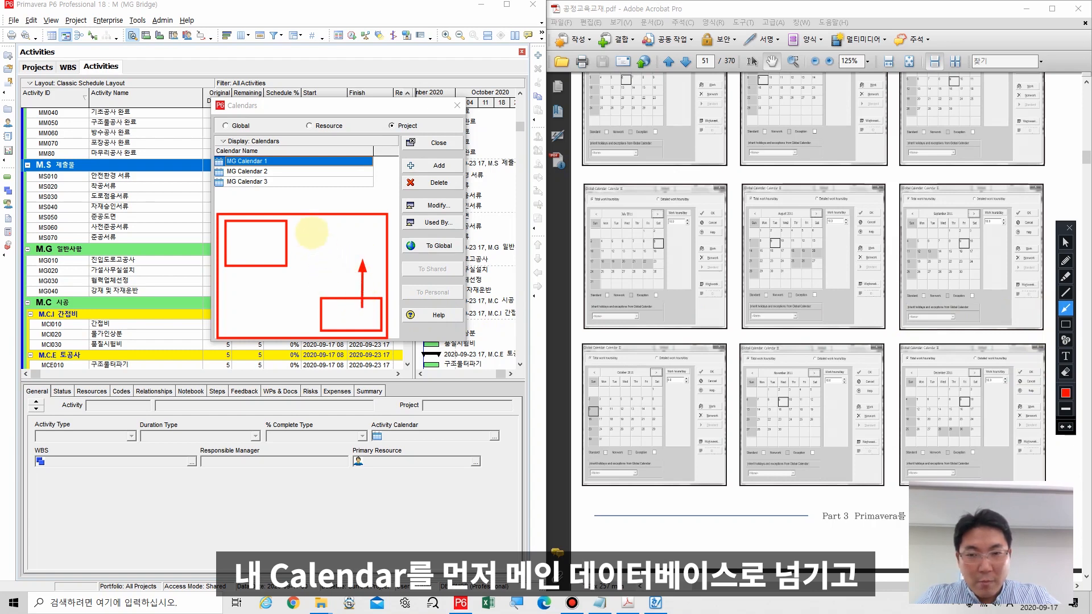
{"action": "left_click_drag", "start_coordinate": [311, 232], "coordinate": [254, 229]}
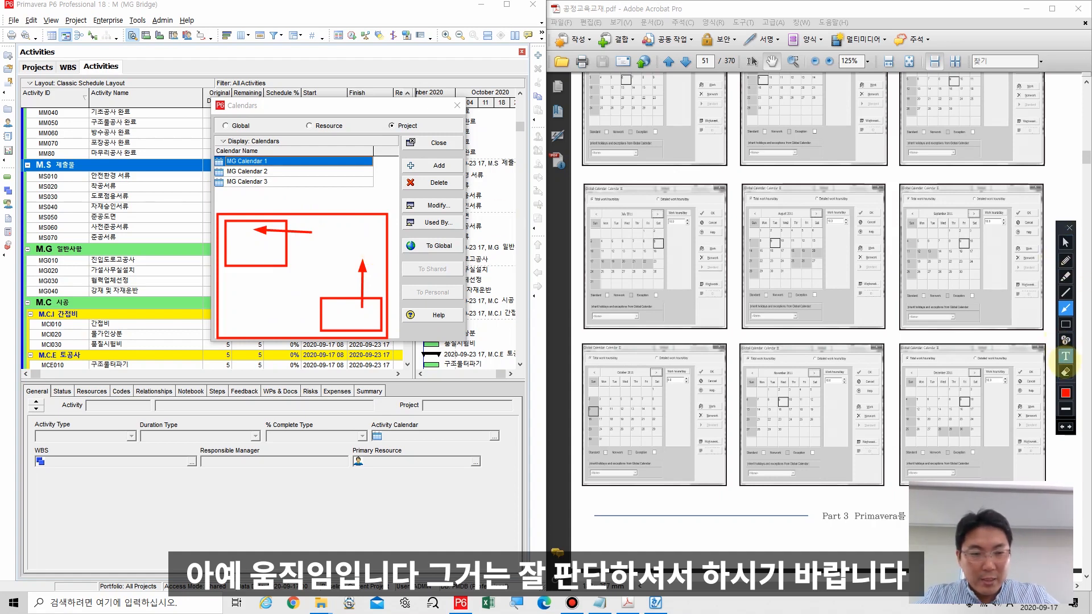
{"action": "double_click", "coordinate": [1065, 372]}
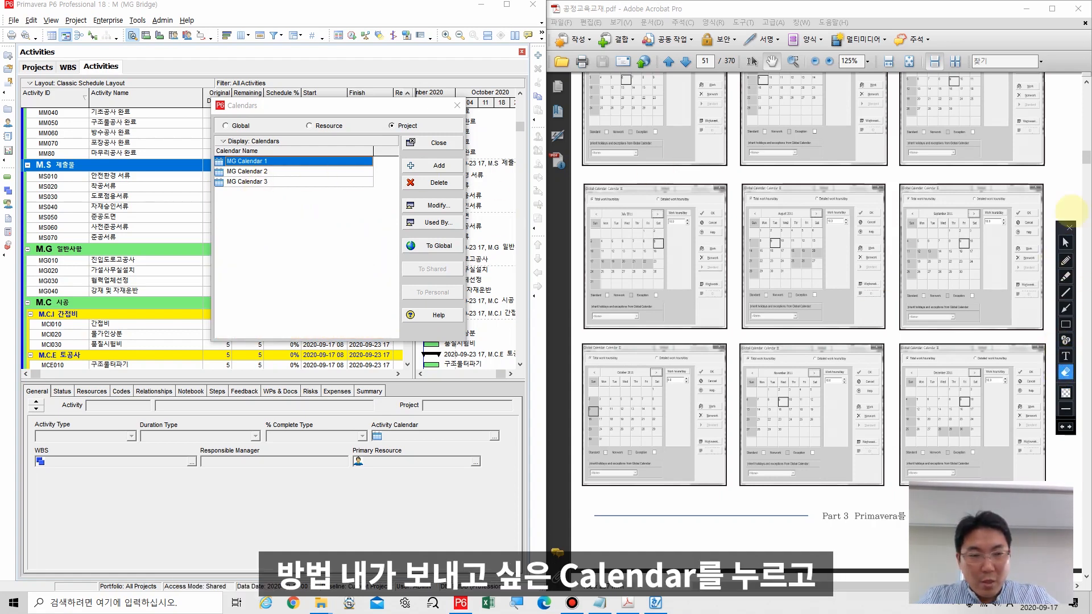
{"action": "left_click", "coordinate": [1065, 243]}
- Select MG Calendar 3, compare the global and project calendar lists again, and close the Calendars dialog
{"action": "left_click", "coordinate": [265, 182]}
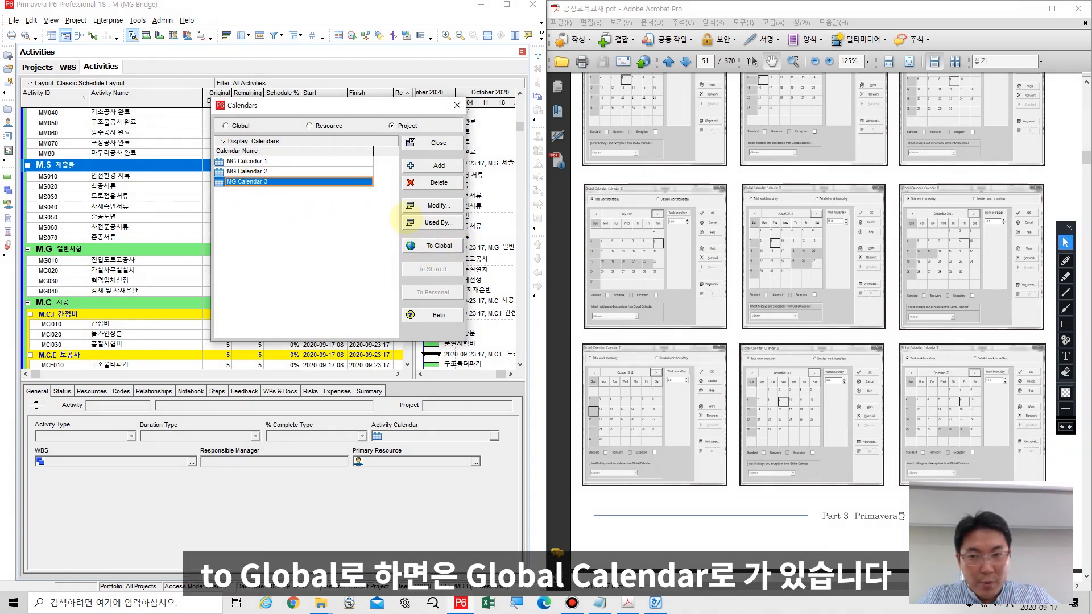
{"action": "left_click", "coordinate": [226, 126]}
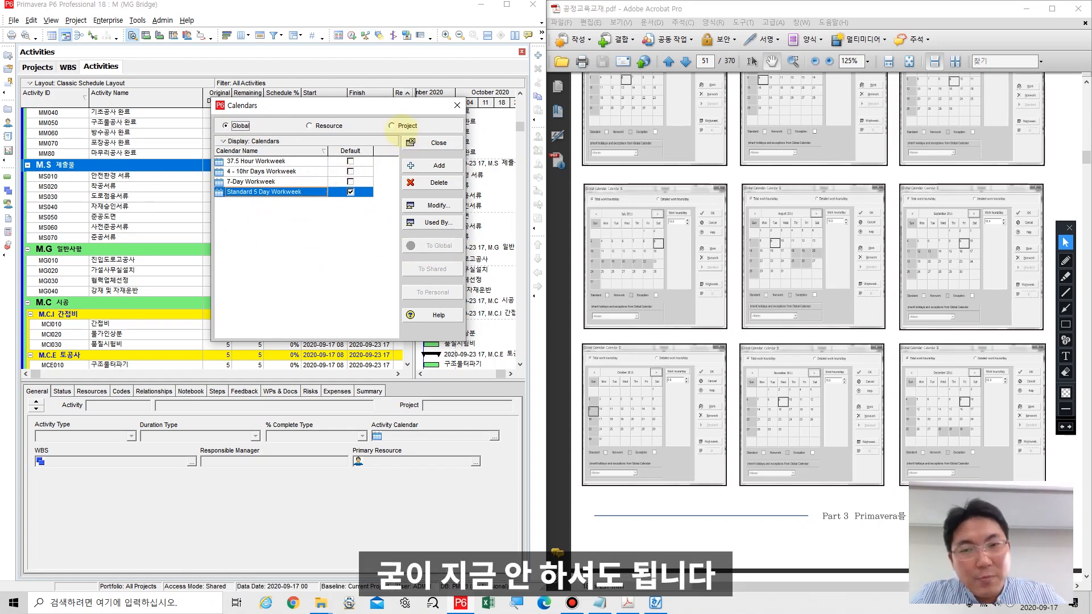
{"action": "left_click", "coordinate": [394, 126]}
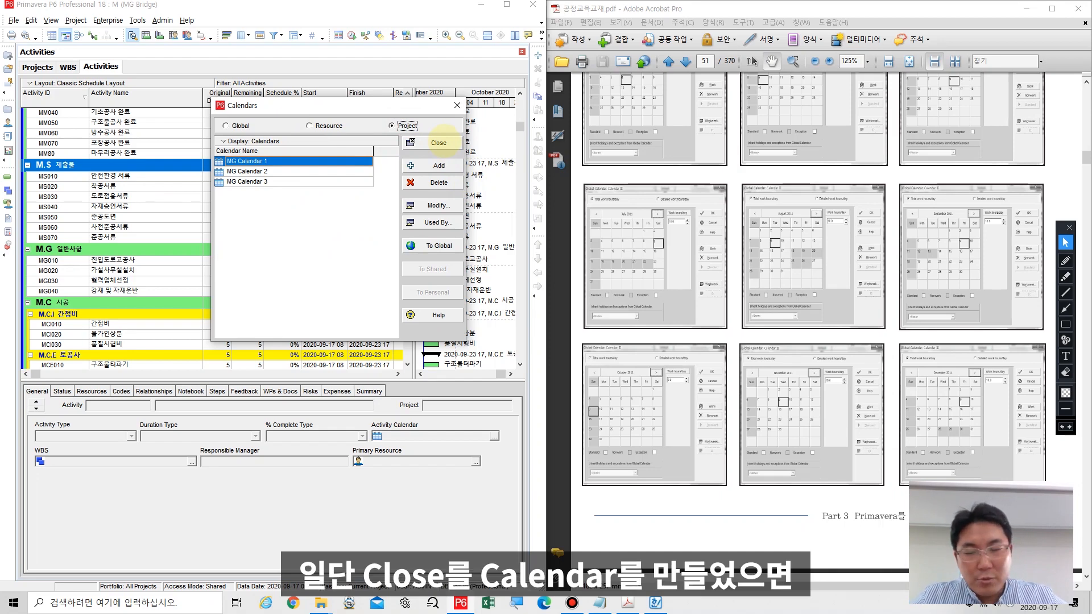
{"action": "left_click", "coordinate": [446, 139]}
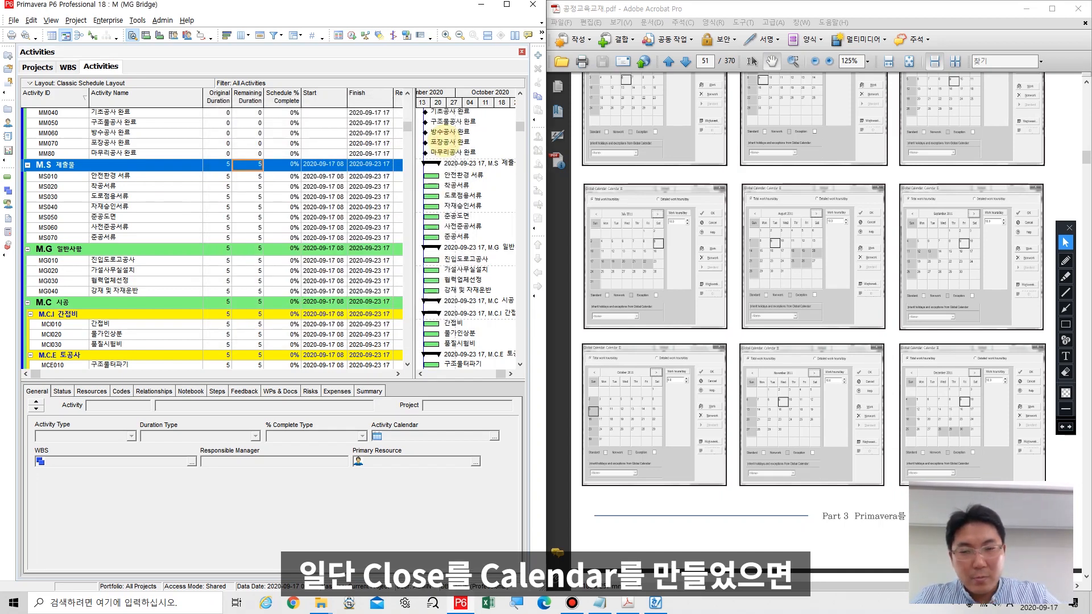
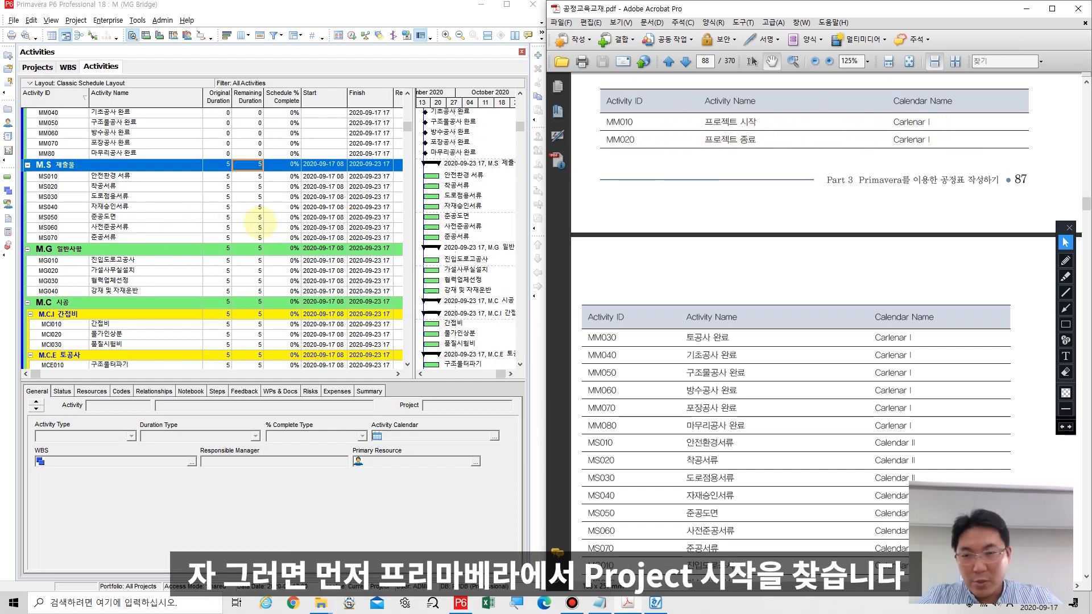
- Select the project start activity MM010 and show its general details
{"action": "left_click", "coordinate": [254, 208]}
{"action": "scroll", "coordinate": [254, 208], "scroll_direction": "up", "scroll_amount": 2}
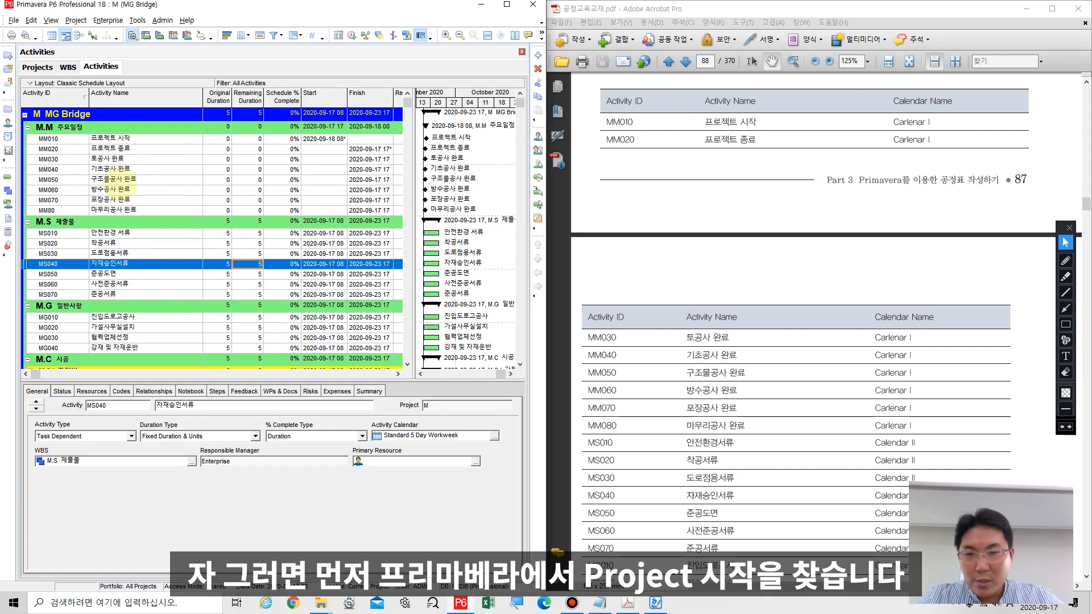
{"action": "left_click", "coordinate": [117, 137]}
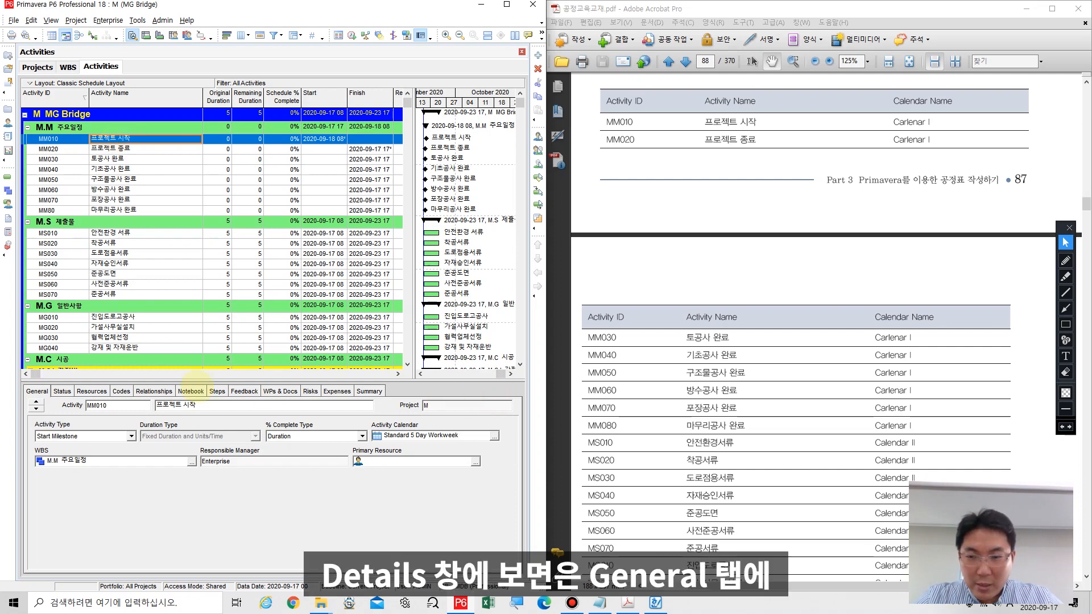
{"action": "left_click", "coordinate": [36, 392]}
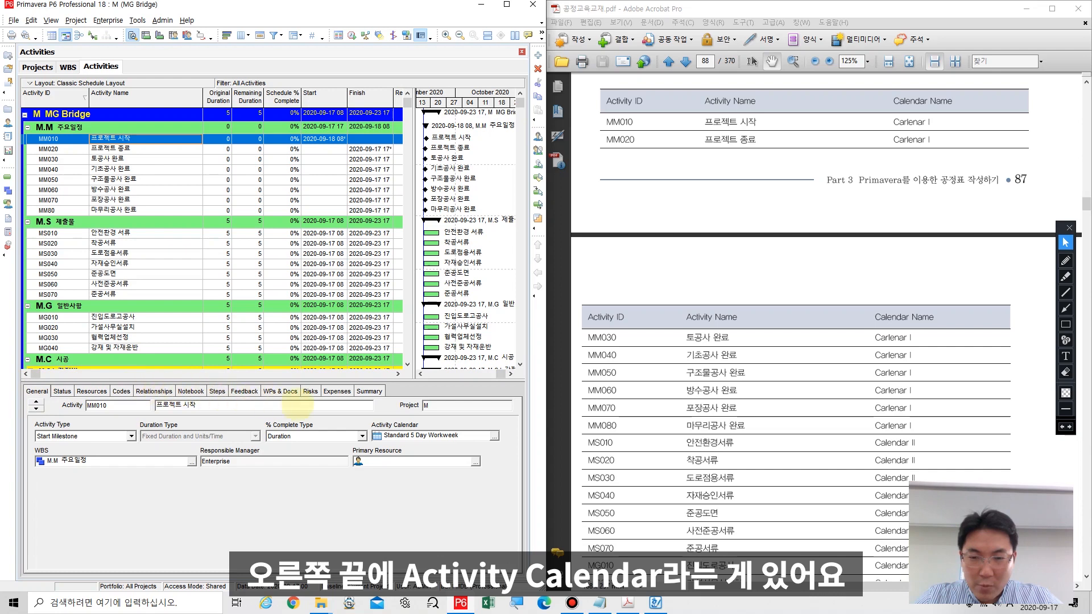
- Mark the Activity Calendar field with a red box and draw a red arrow to it from MM010's calendar name in the textbook
{"action": "left_click", "coordinate": [1065, 325]}
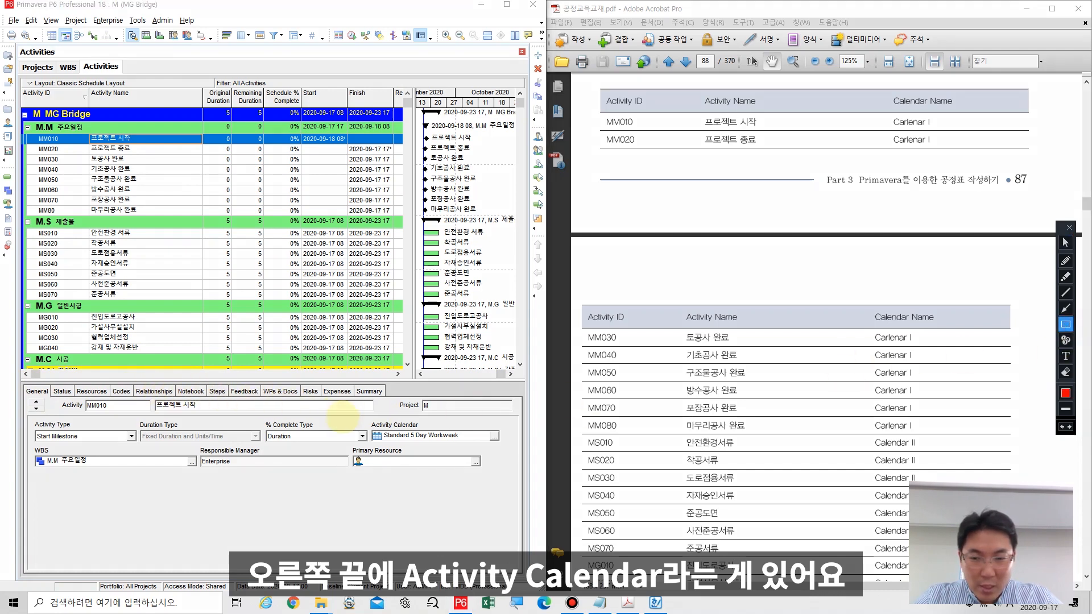
{"action": "left_click_drag", "start_coordinate": [349, 416], "coordinate": [507, 448]}
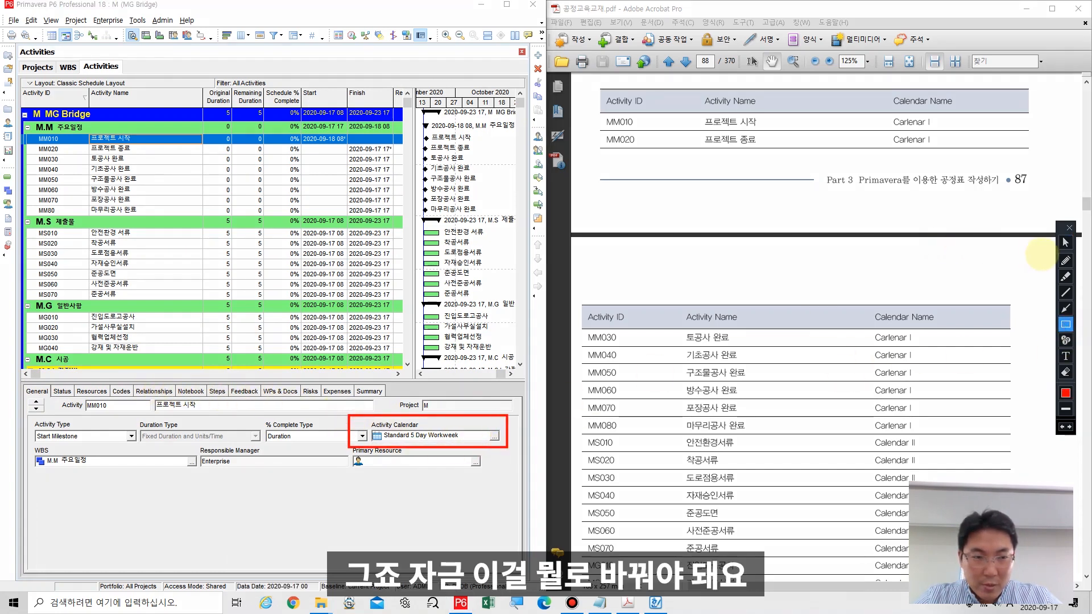
{"action": "left_click", "coordinate": [1066, 309]}
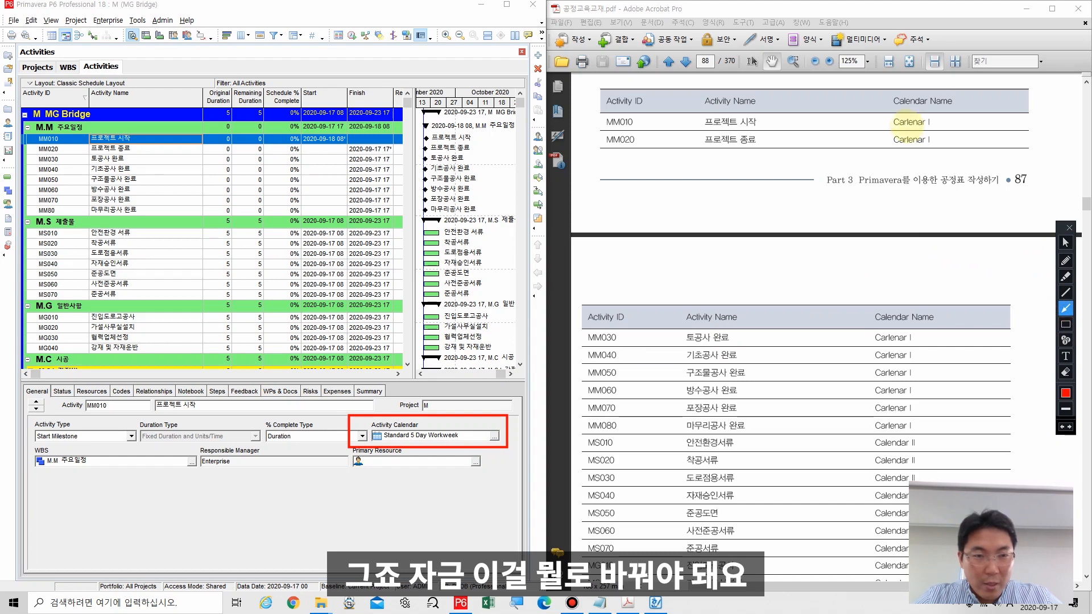
{"action": "mouse_move", "coordinate": [891, 130]}
{"action": "left_mouse_down"}
{"action": "mouse_move", "coordinate": [586, 341]}
{"action": "mouse_move", "coordinate": [444, 417]}
{"action": "mouse_move", "coordinate": [463, 415]}
{"action": "left_mouse_up"}
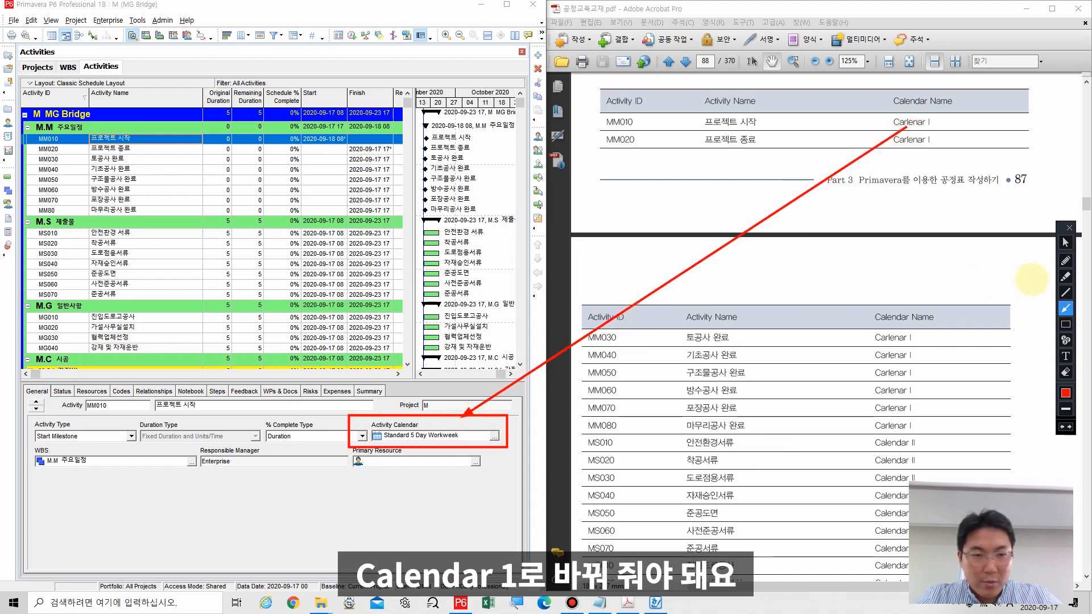
{"action": "left_click", "coordinate": [1065, 242]}
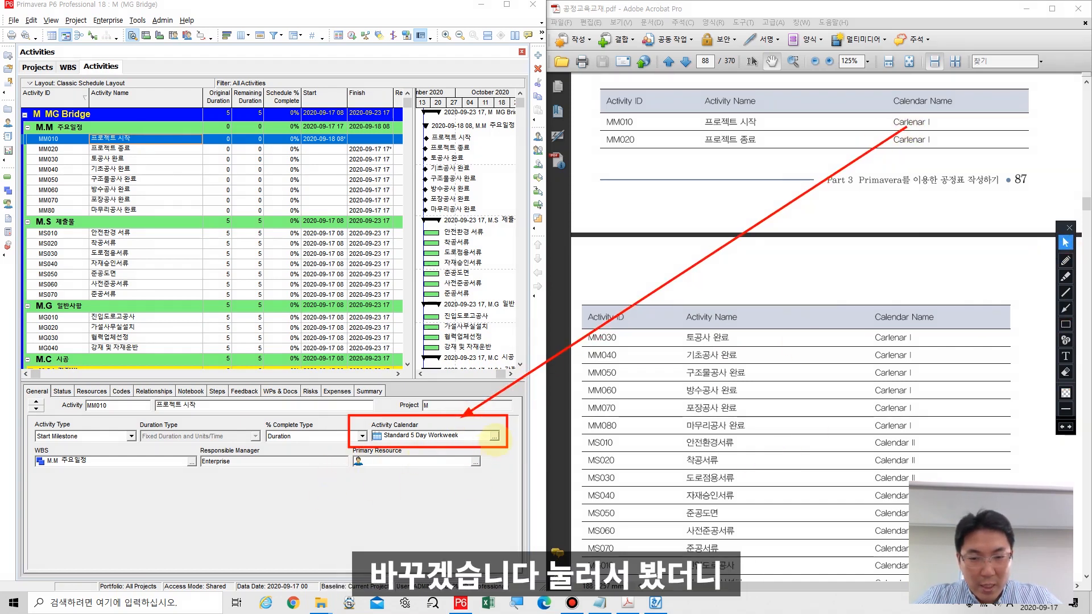
- Assign MG Calendar 1 from the project calendars to activity MM010, marking the calendar display setting with a red box
{"action": "left_click", "coordinate": [494, 437]}
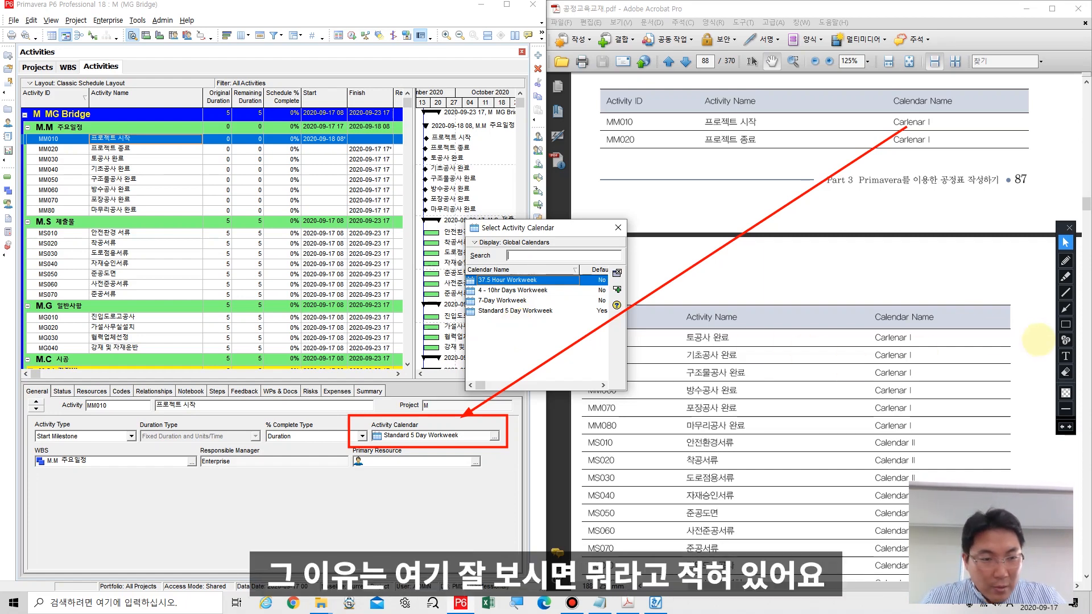
{"action": "left_click", "coordinate": [1064, 326]}
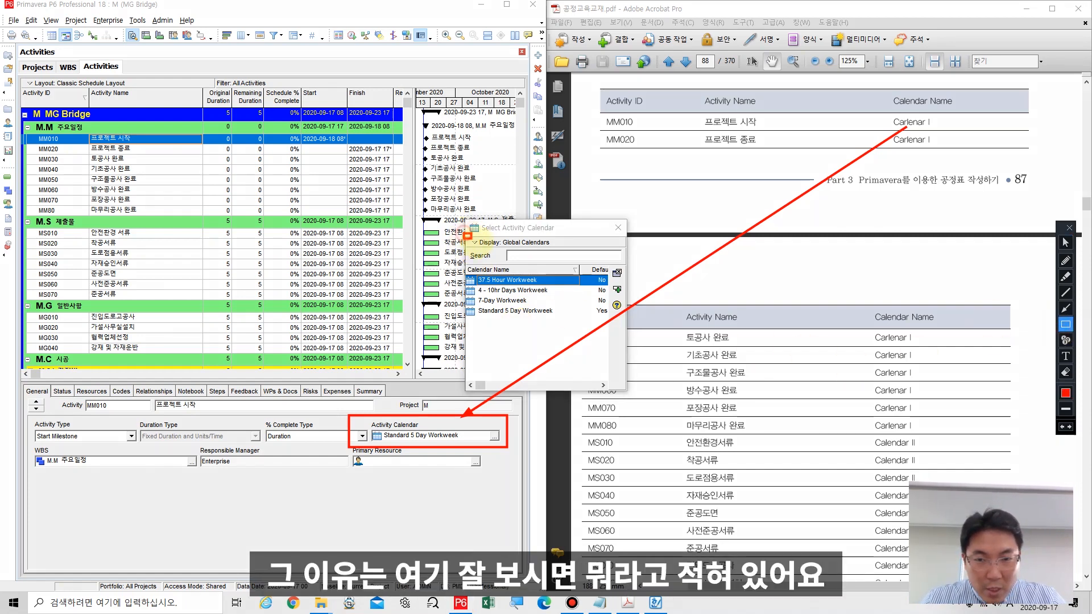
{"action": "left_click_drag", "start_coordinate": [465, 233], "coordinate": [560, 249]}
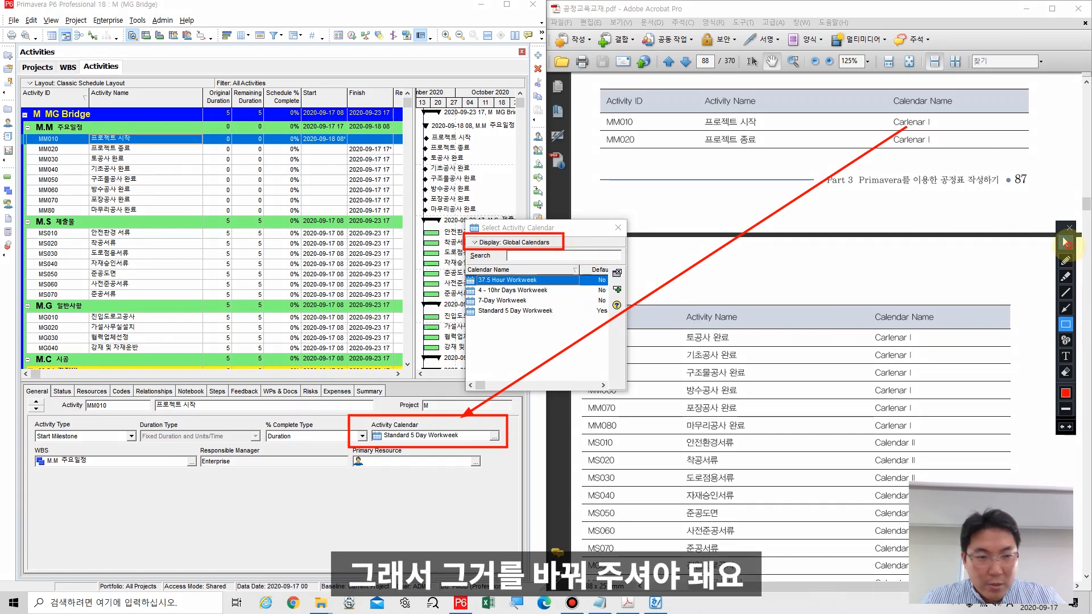
{"action": "left_click", "coordinate": [1066, 244]}
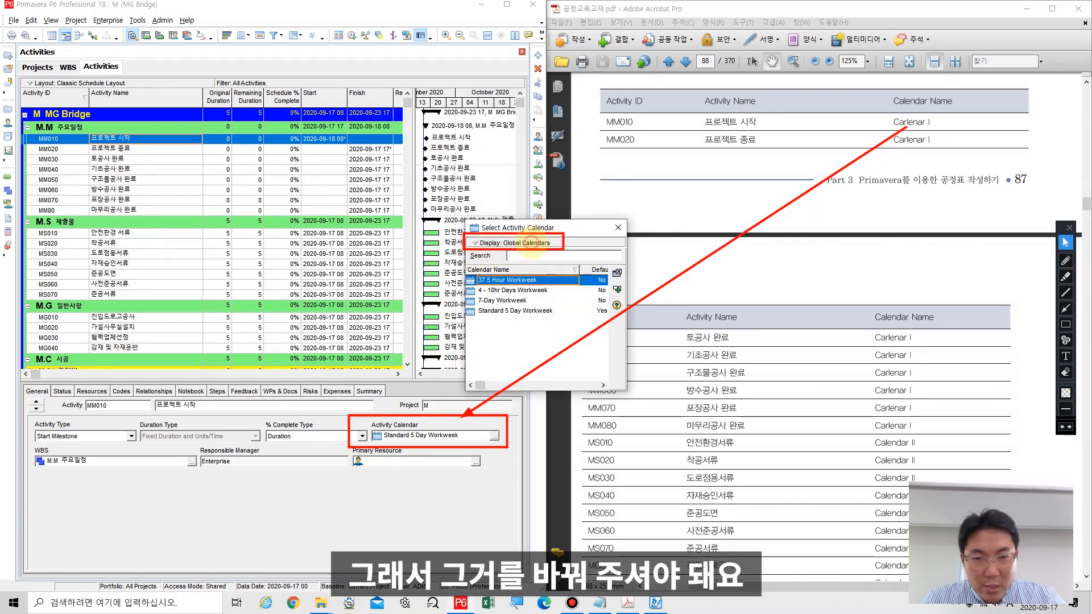
{"action": "left_click", "coordinate": [529, 243]}
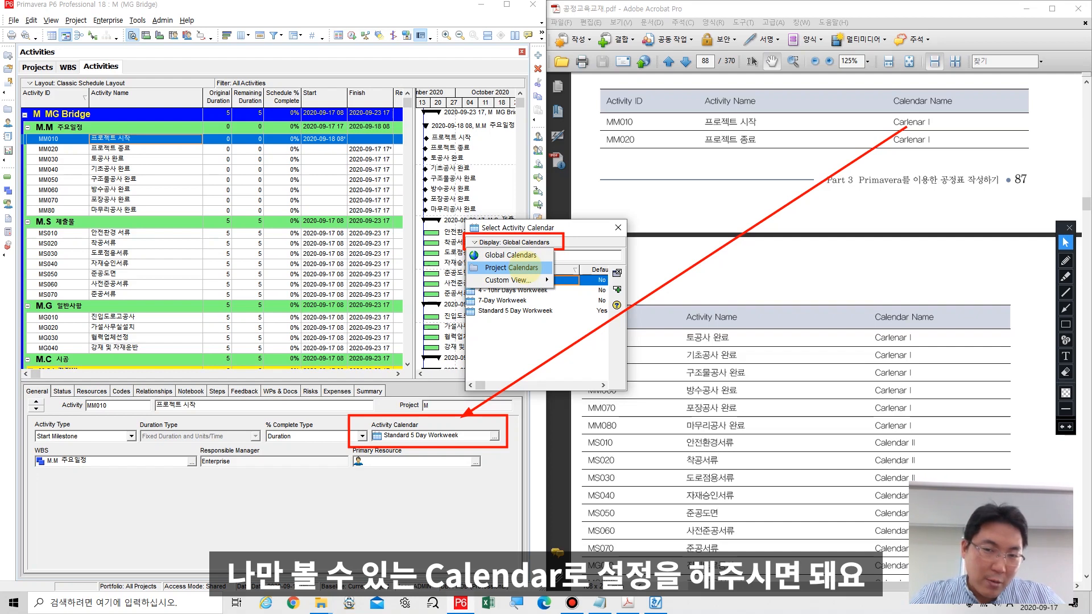
{"action": "left_click", "coordinate": [511, 267]}
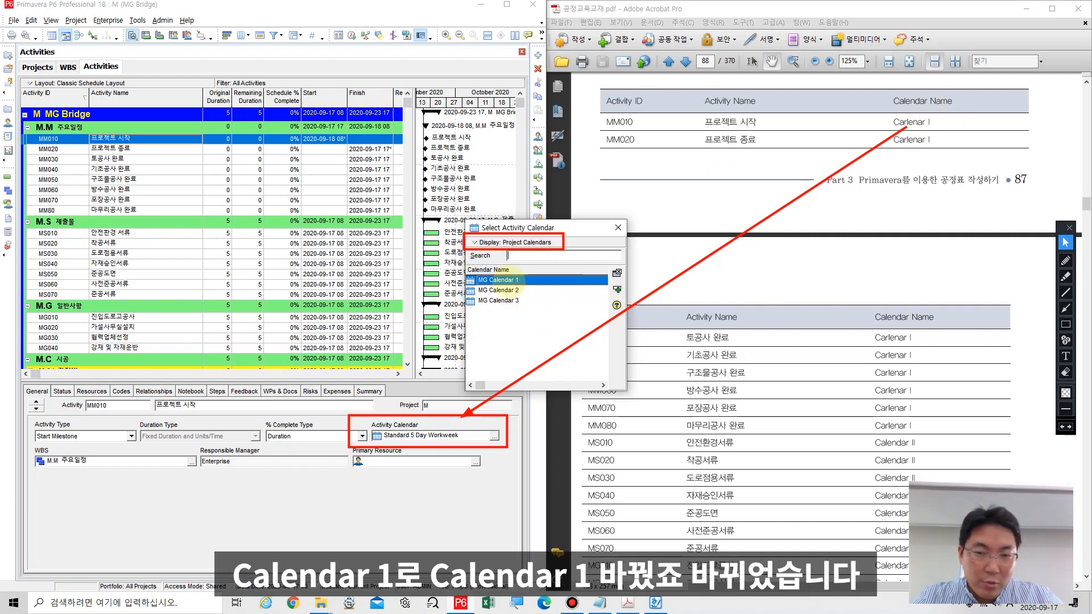
{"action": "double_click", "coordinate": [499, 280]}
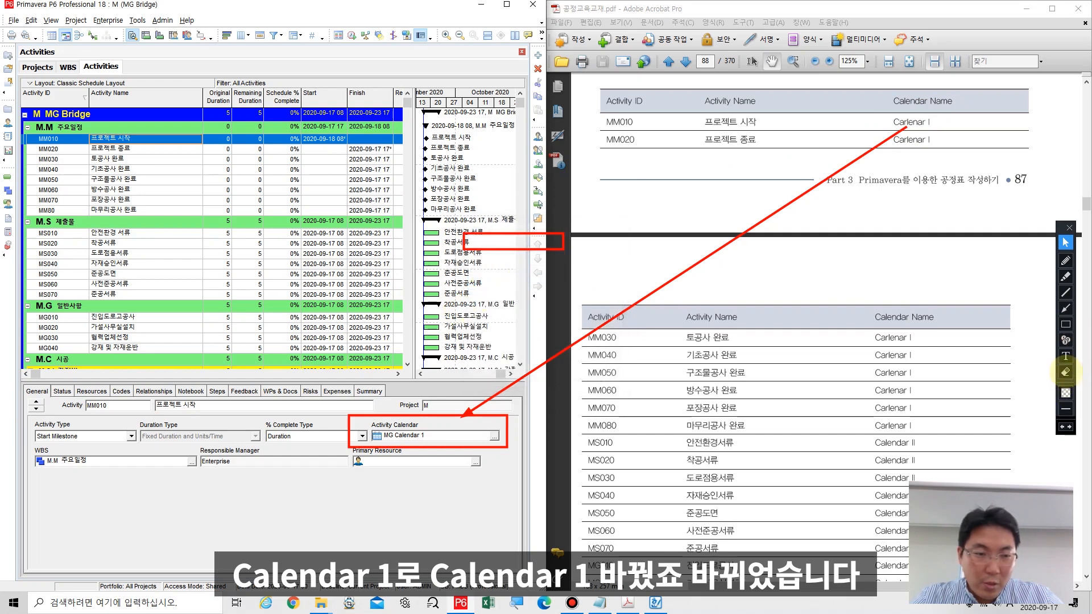
- Erase the red box left over the Gantt chart and the long red arrow from the textbook
{"action": "left_click", "coordinate": [1066, 372]}
{"action": "left_click_drag", "start_coordinate": [605, 214], "coordinate": [423, 261]}
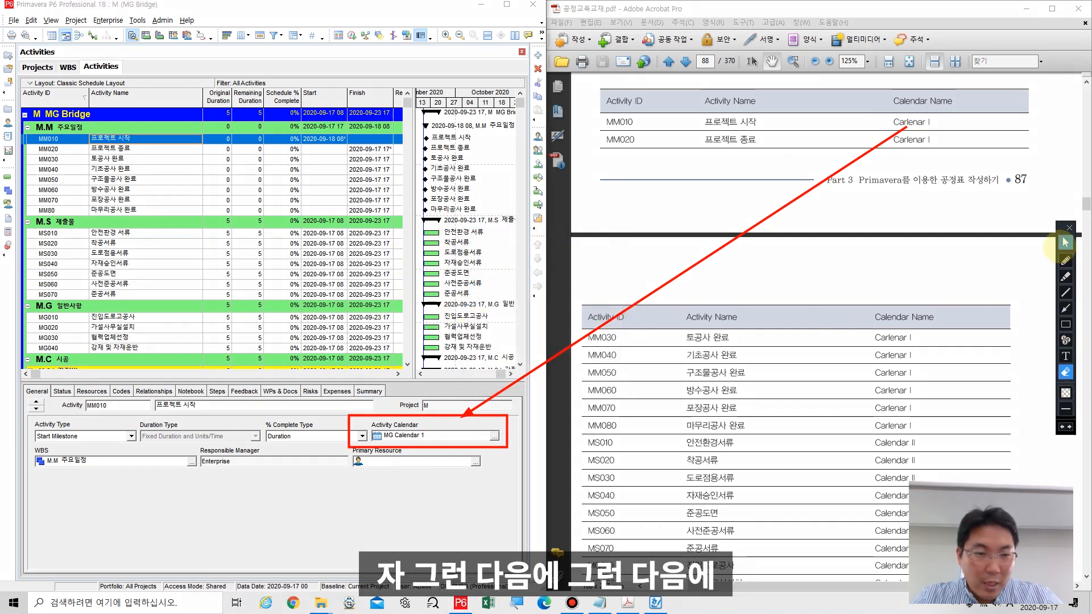
{"action": "left_click_drag", "start_coordinate": [933, 120], "coordinate": [792, 205]}
{"action": "left_click_drag", "start_coordinate": [842, 169], "coordinate": [446, 417]}
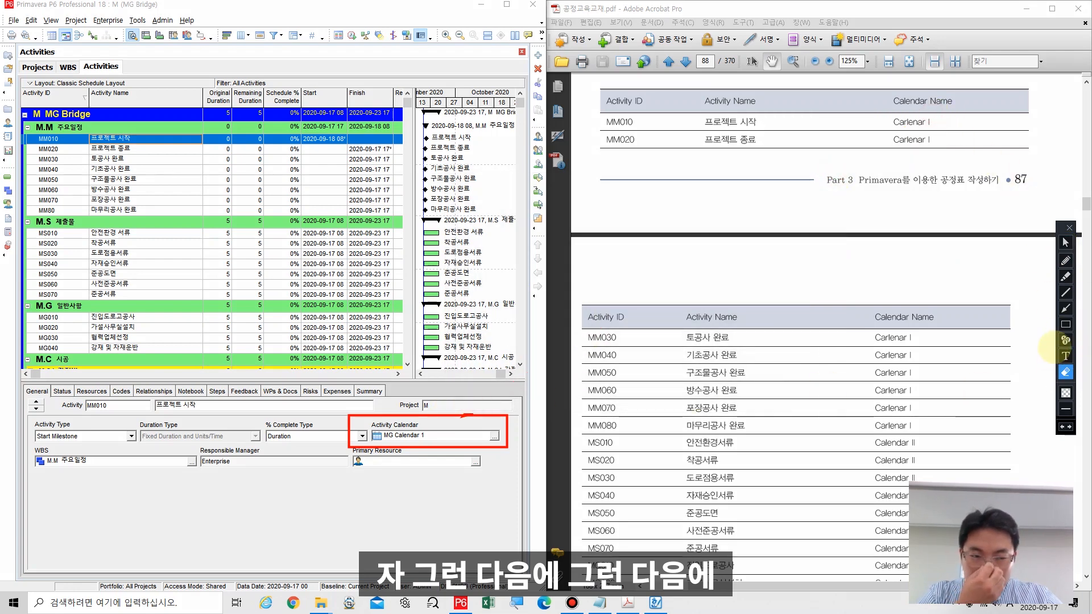
- Assign MG Calendar 1 from the project calendars to the project finish activity MM020
{"action": "left_click", "coordinate": [1066, 243]}
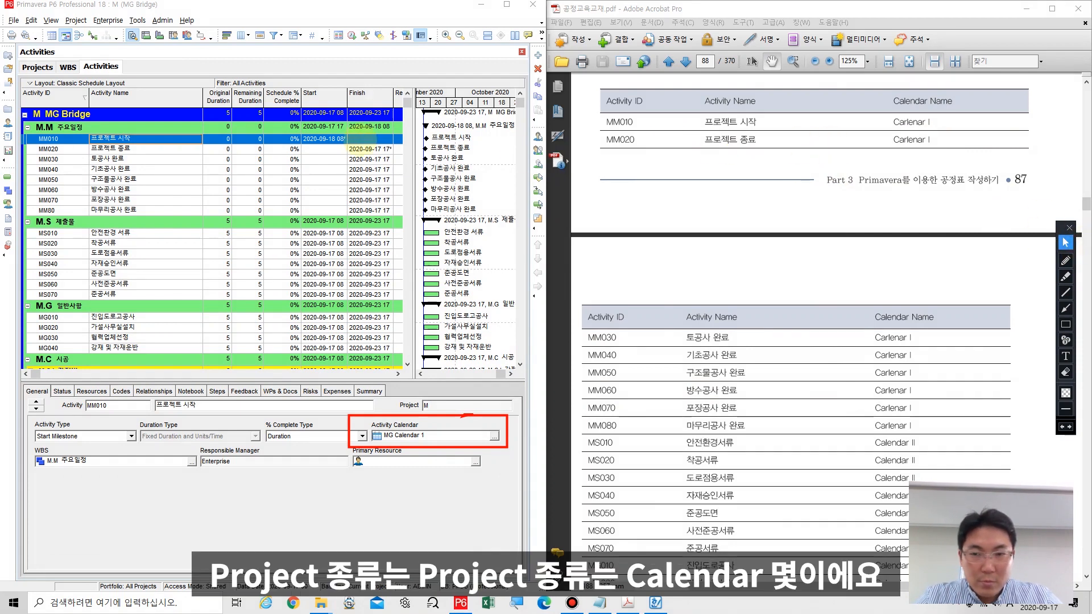
{"action": "left_click", "coordinate": [295, 149]}
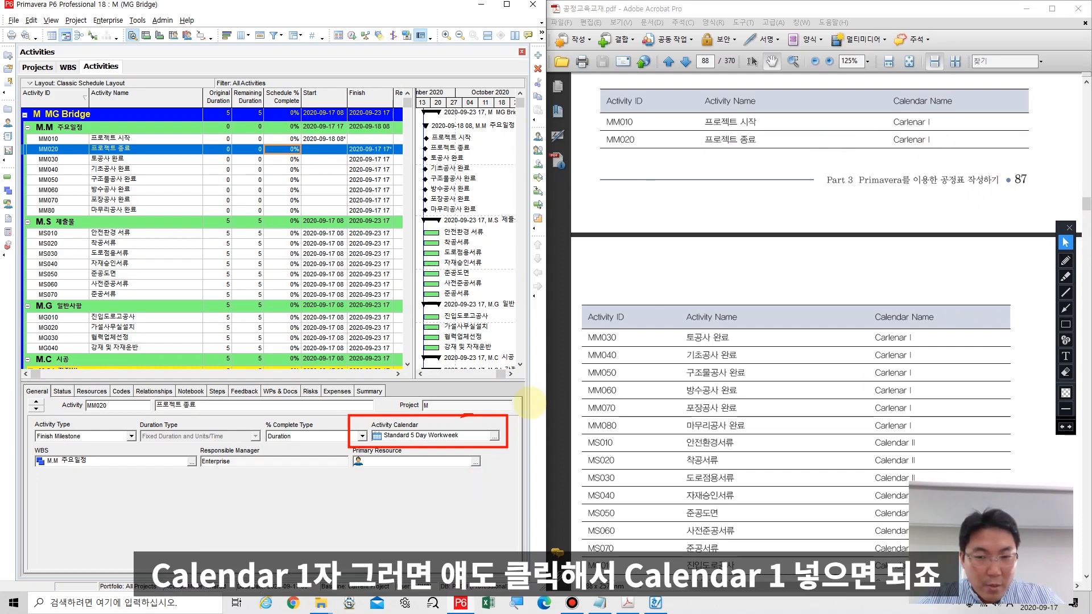
{"action": "left_click", "coordinate": [493, 436]}
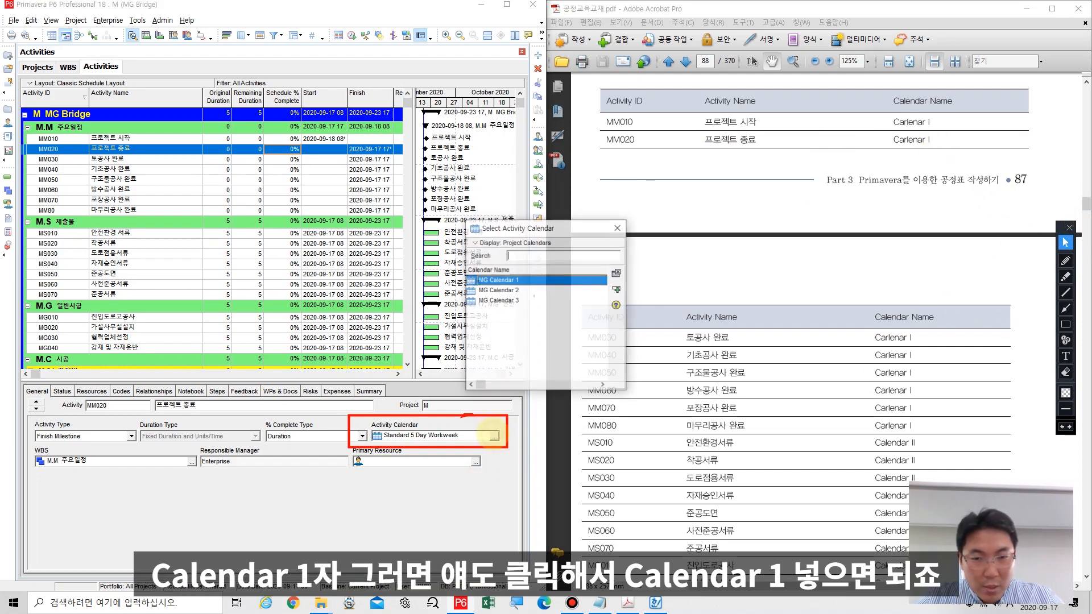
{"action": "double_click", "coordinate": [521, 279]}
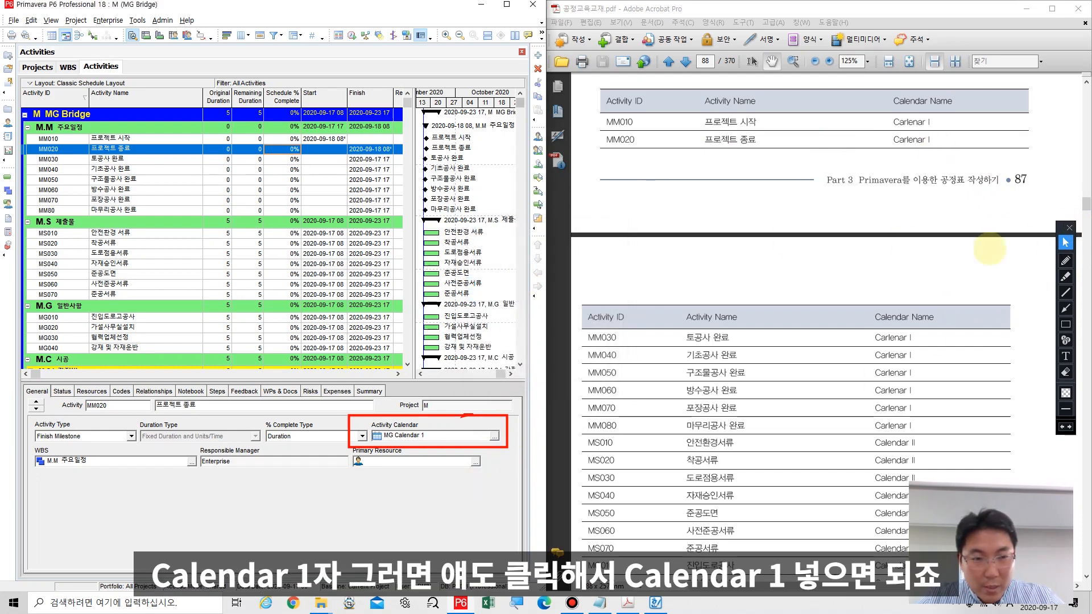
- Erase the red box around the Activity Calendar field
{"action": "left_click", "coordinate": [1066, 372]}
{"action": "left_click_drag", "start_coordinate": [238, 366], "coordinate": [581, 477]}
{"action": "left_click", "coordinate": [1065, 243]}
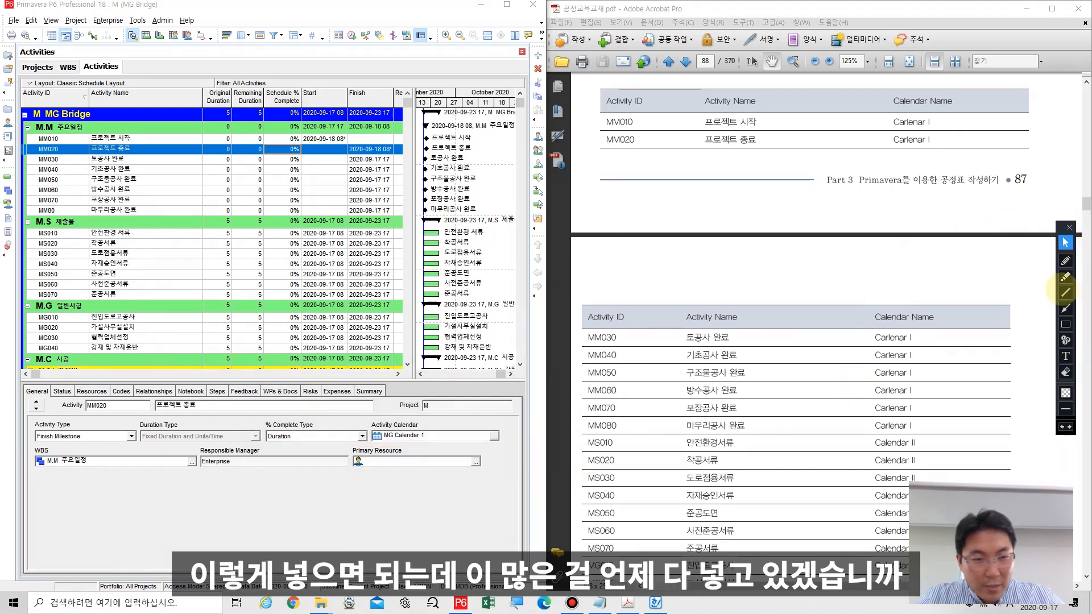
- Select activity MM030, box its Activity Calendar field in red, and draw a red arrow to a second box at the end of the activity table's column headers
{"action": "scroll", "coordinate": [612, 202], "scroll_direction": "down", "scroll_amount": 4}
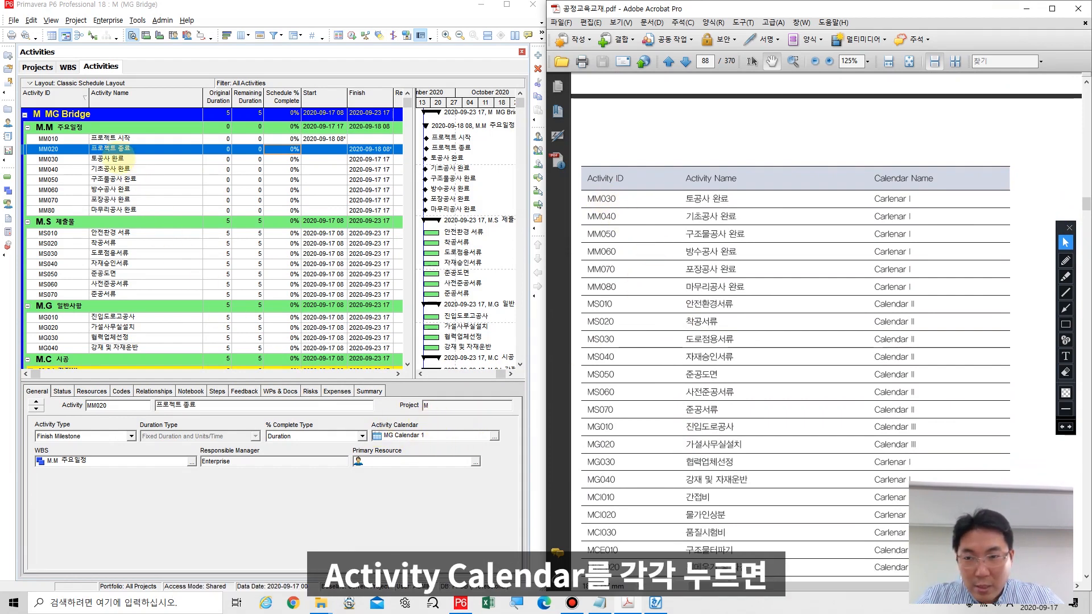
{"action": "left_click", "coordinate": [120, 161]}
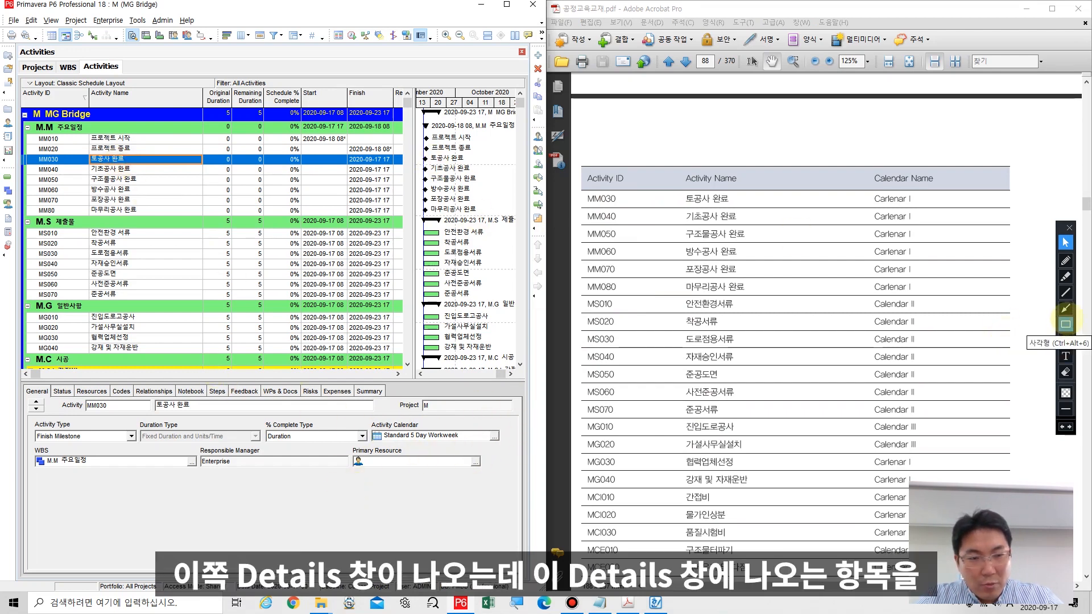
{"action": "left_click", "coordinate": [1066, 324]}
{"action": "left_click_drag", "start_coordinate": [365, 417], "coordinate": [508, 448]}
{"action": "left_click", "coordinate": [1066, 307]}
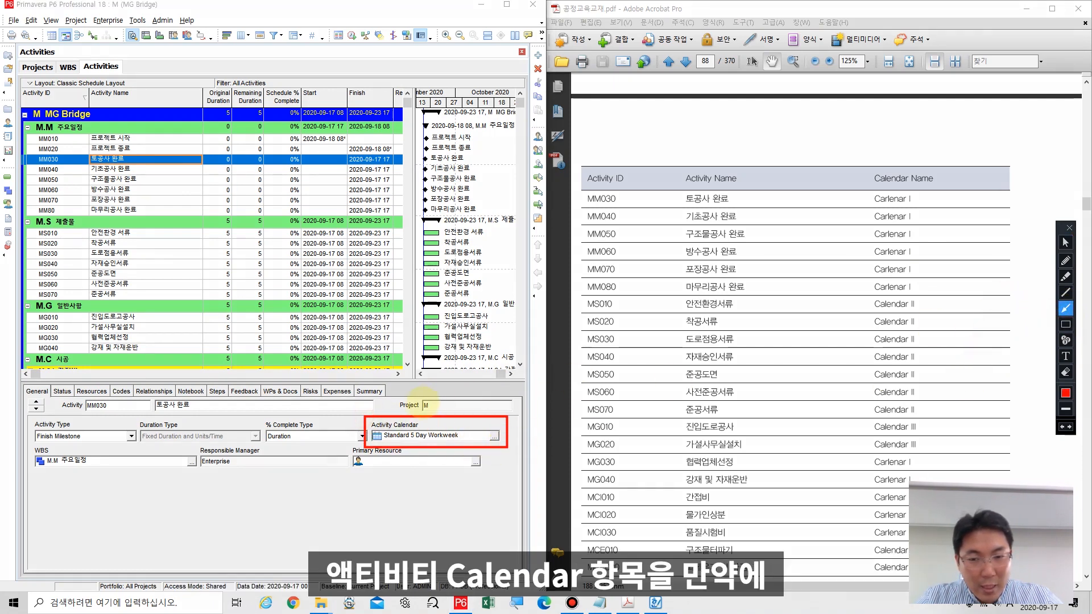
{"action": "left_click_drag", "start_coordinate": [424, 406], "coordinate": [415, 107]}
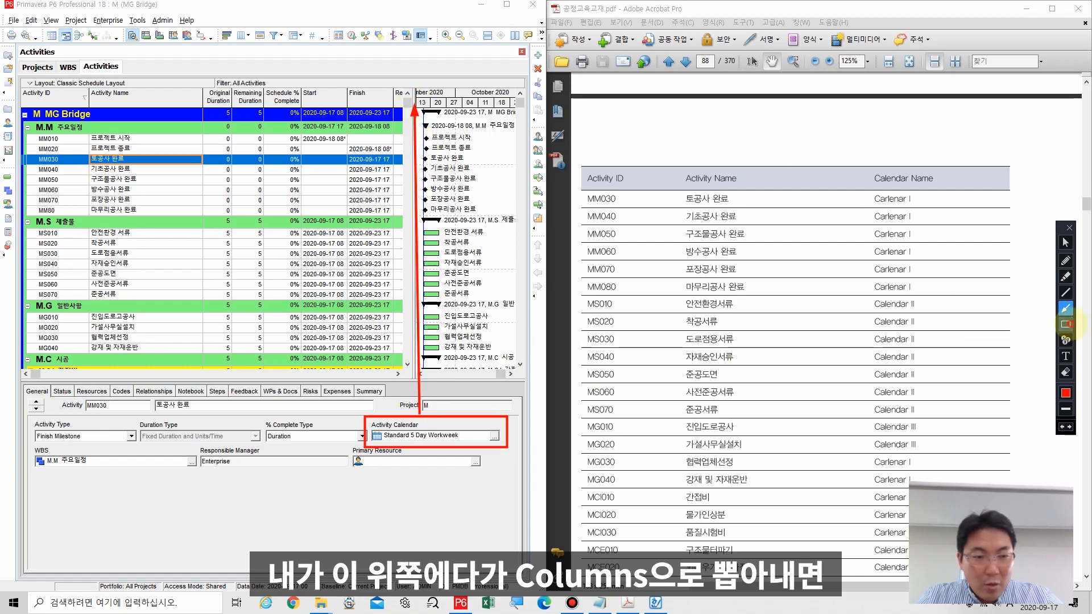
{"action": "left_click", "coordinate": [1066, 325]}
{"action": "left_click_drag", "start_coordinate": [395, 87], "coordinate": [442, 108]}
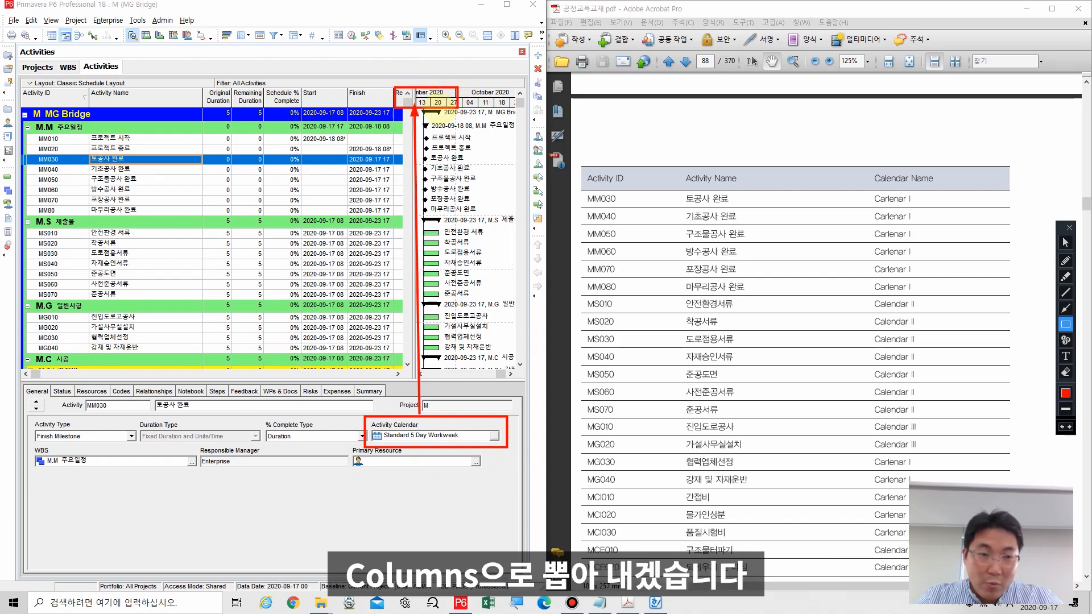
- Erase the red arrow and both red boxes linking the Activity Calendar field to the column headers
{"action": "left_click", "coordinate": [1065, 243]}
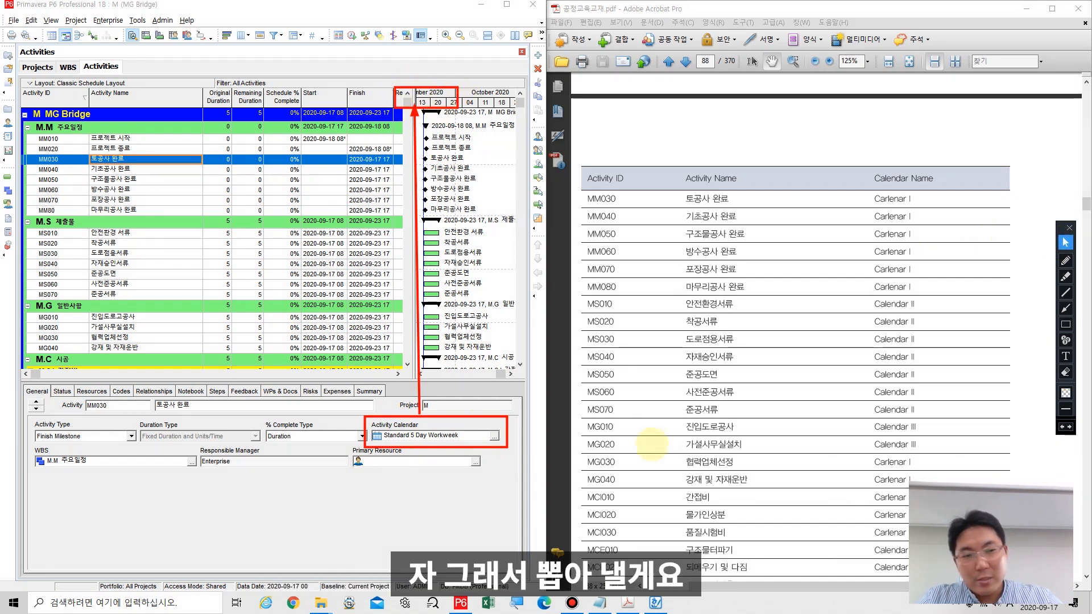
{"action": "left_click", "coordinate": [1065, 372]}
{"action": "left_click_drag", "start_coordinate": [495, 68], "coordinate": [253, 504]}
{"action": "left_click_drag", "start_coordinate": [424, 340], "coordinate": [544, 472]}
{"action": "left_click", "coordinate": [1066, 242]}
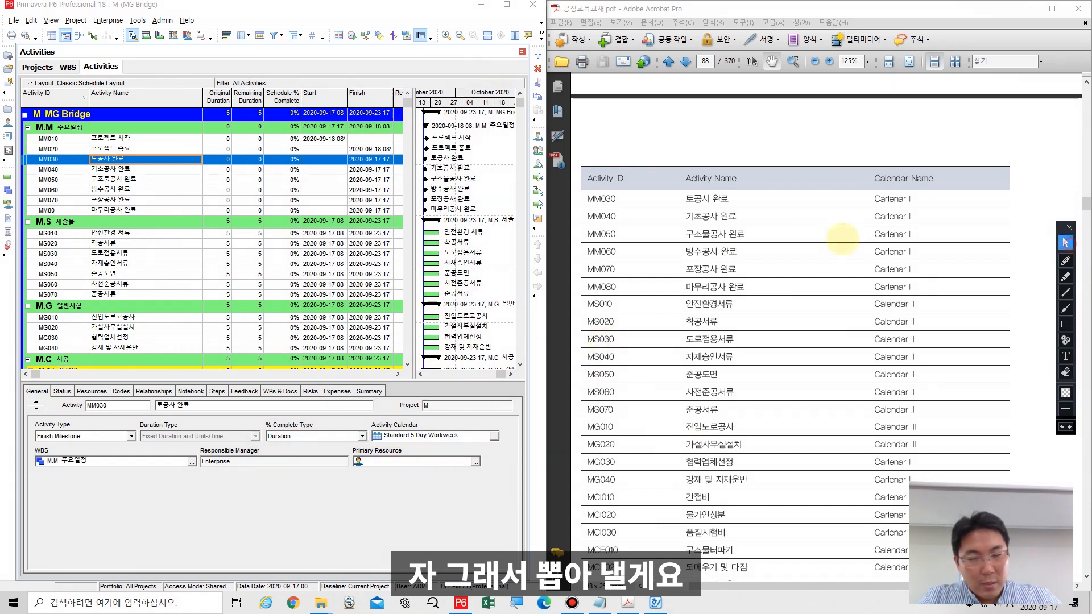
- Open the column settings of the activity table and reset the selected columns to the default set
{"action": "left_click", "coordinate": [259, 221]}
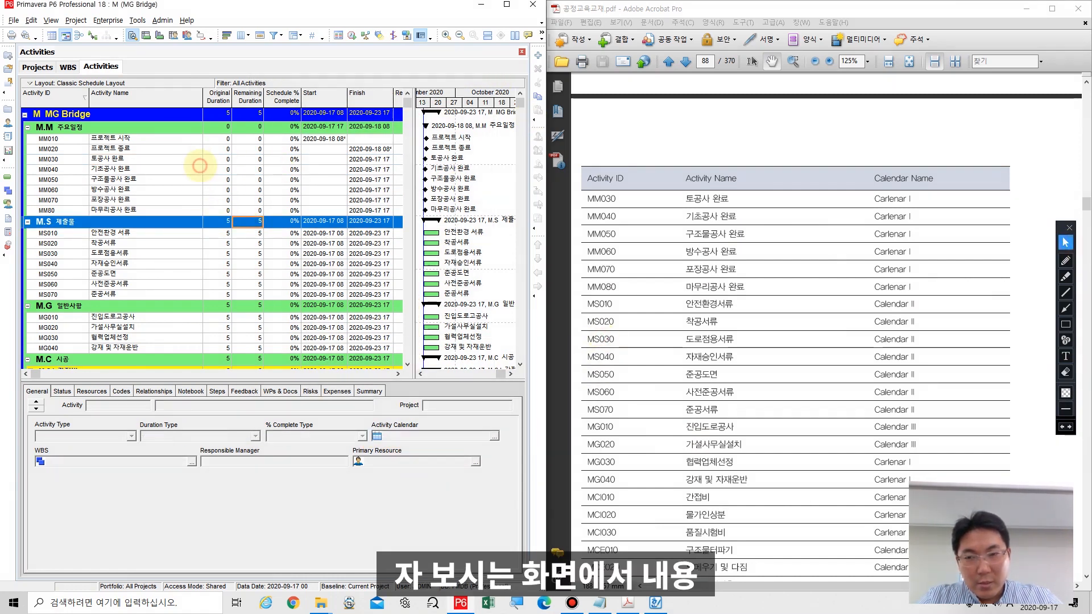
{"action": "left_click", "coordinate": [191, 179]}
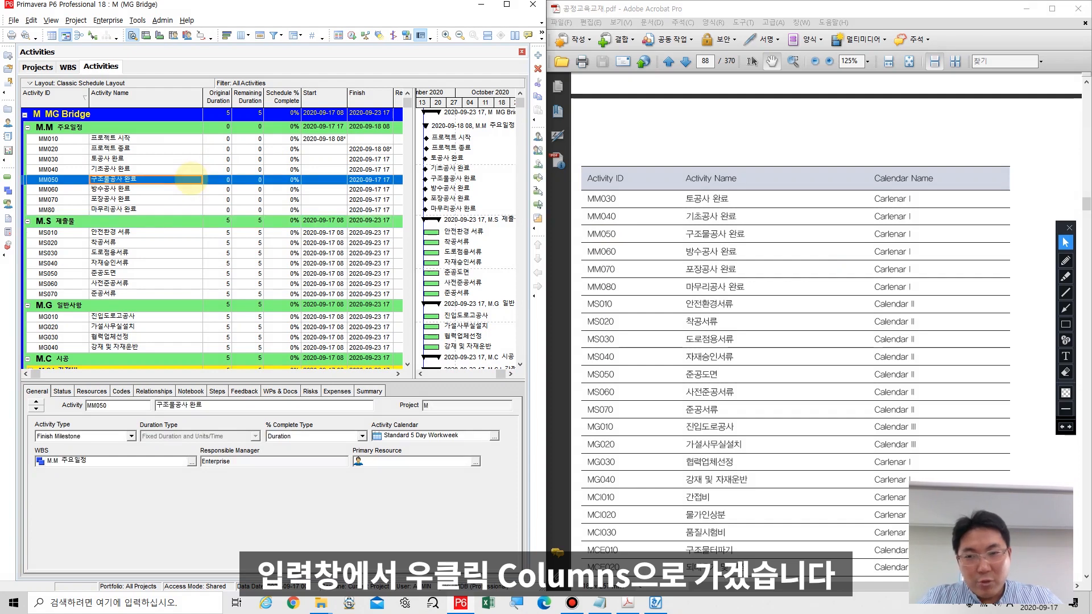
{"action": "right_click", "coordinate": [191, 178]}
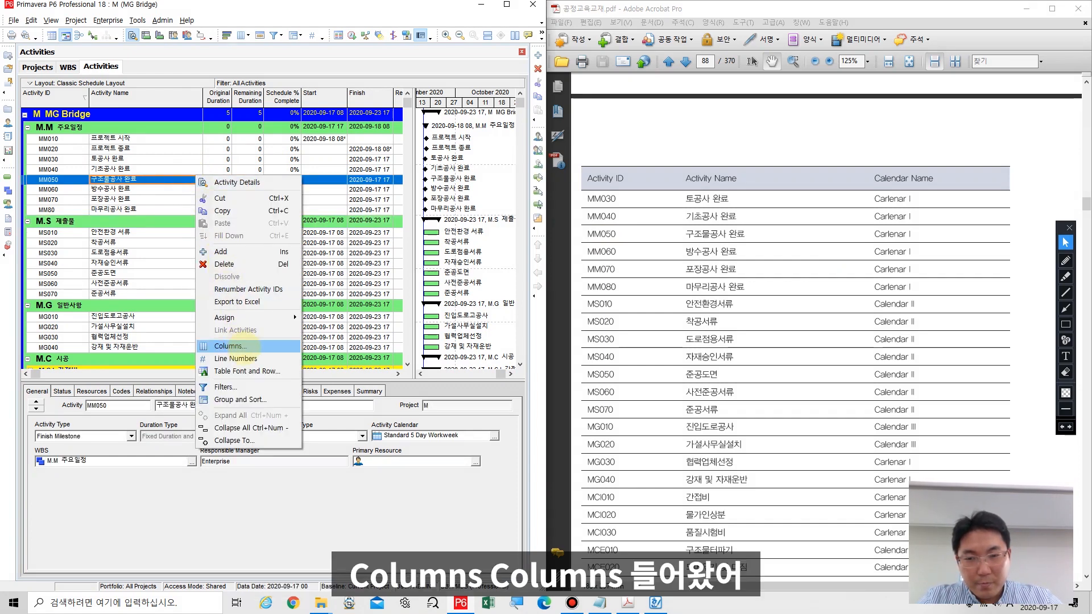
{"action": "left_click", "coordinate": [239, 345]}
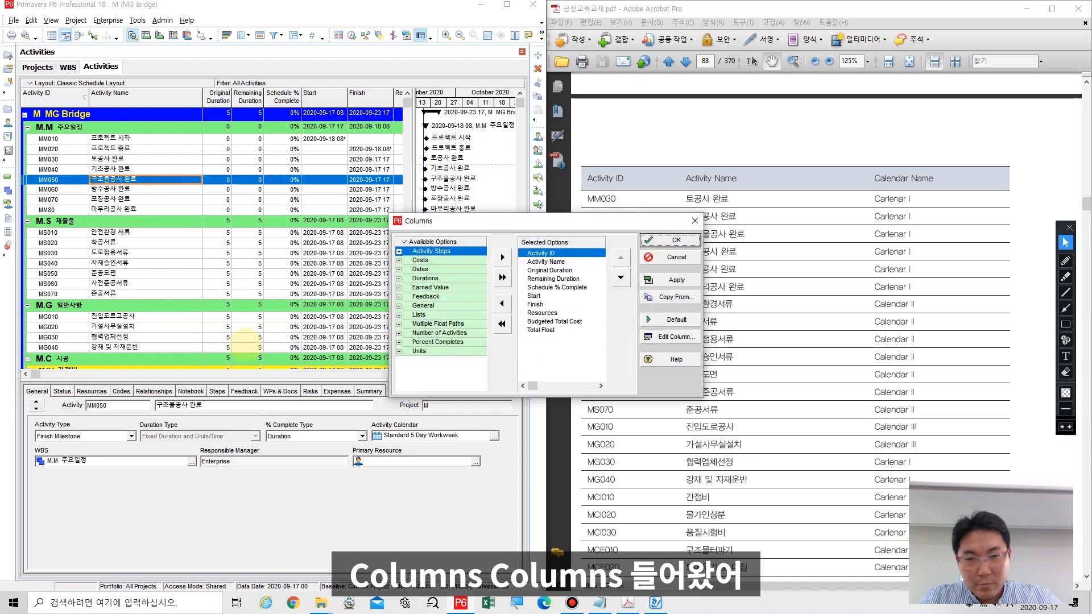
{"action": "left_click_drag", "start_coordinate": [537, 224], "coordinate": [387, 202]}
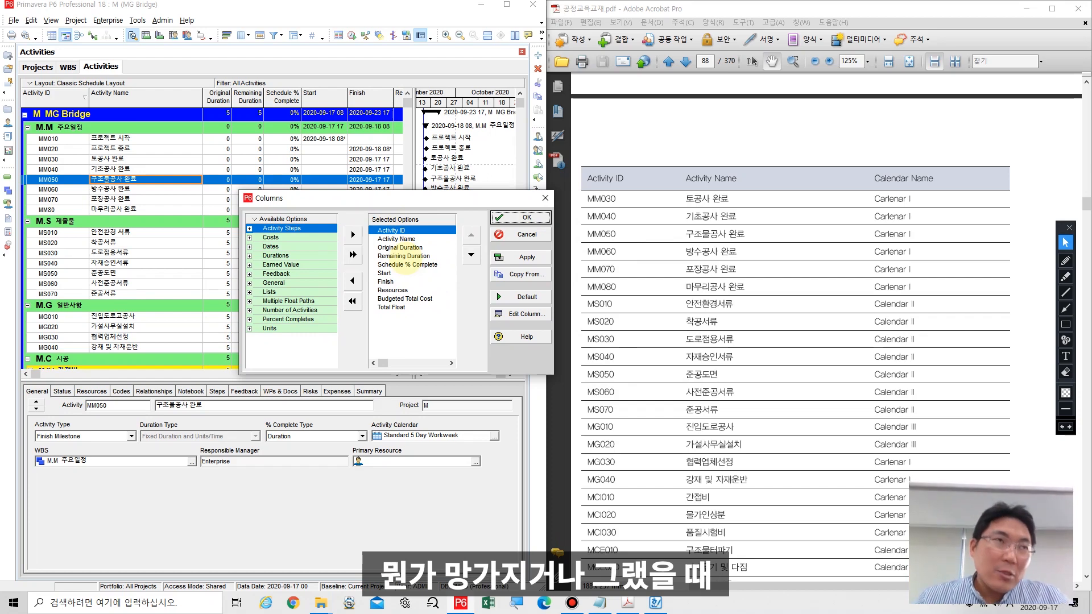
{"action": "left_click", "coordinate": [541, 297]}
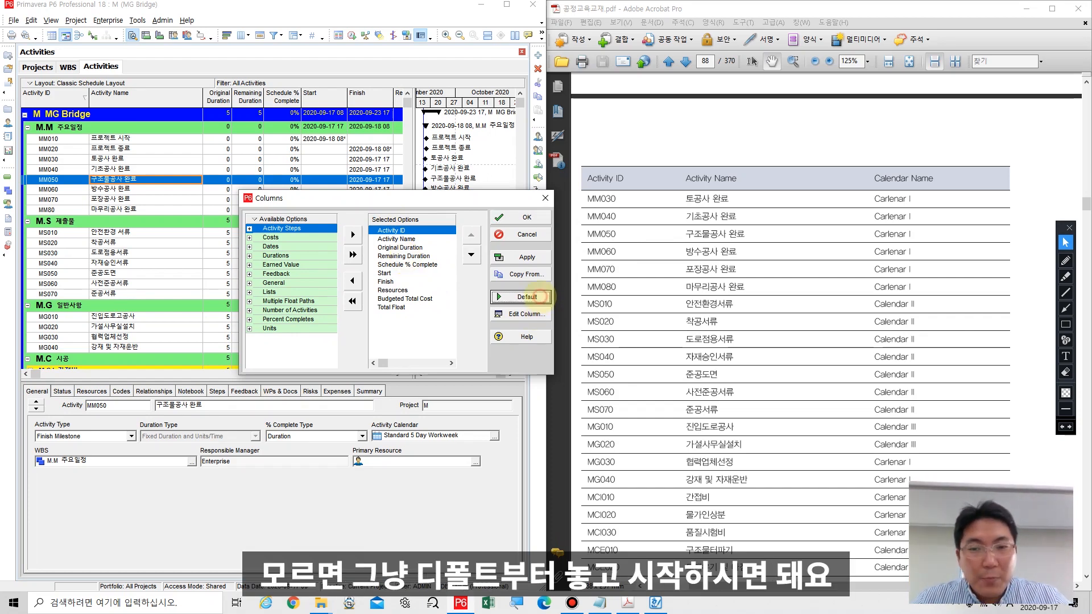
{"action": "left_click", "coordinate": [540, 297]}
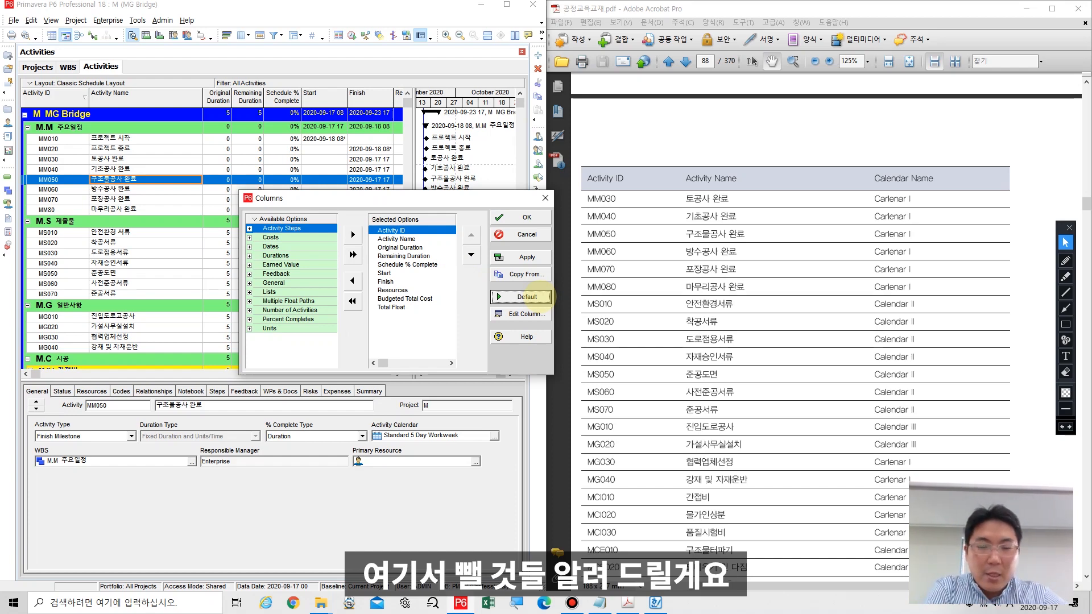
{"action": "left_click", "coordinate": [1065, 307]}
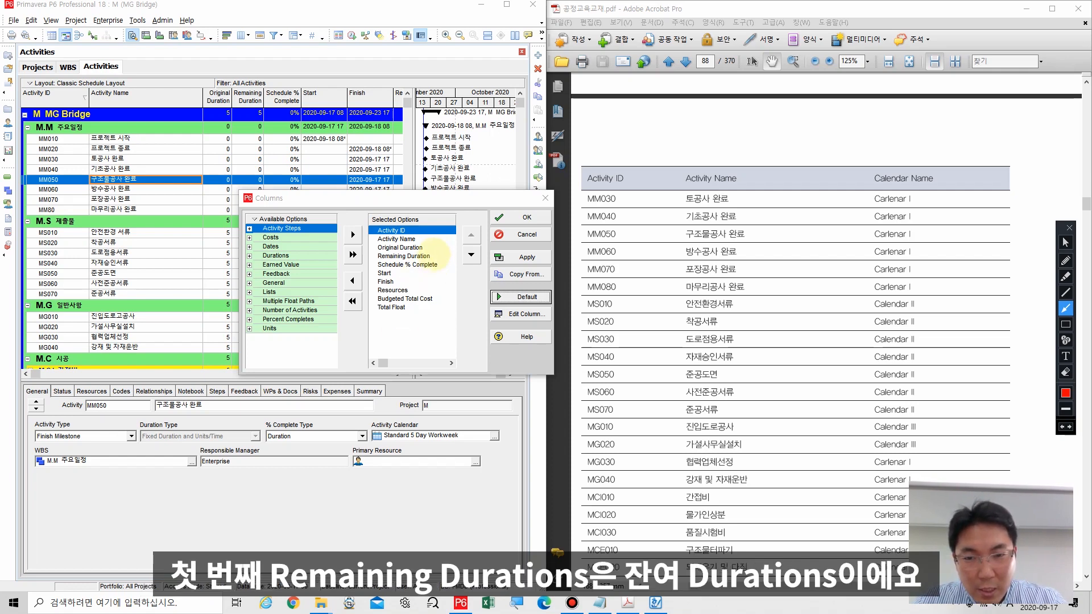
{"action": "left_click_drag", "start_coordinate": [472, 233], "coordinate": [476, 234]}
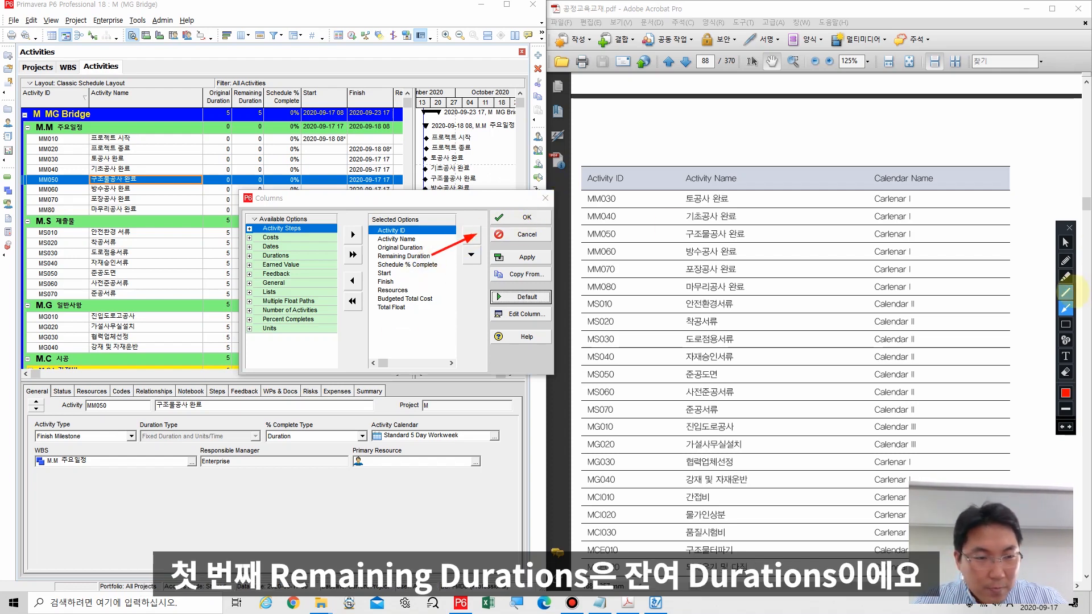
{"action": "left_click", "coordinate": [1066, 372]}
{"action": "left_click", "coordinate": [461, 240]}
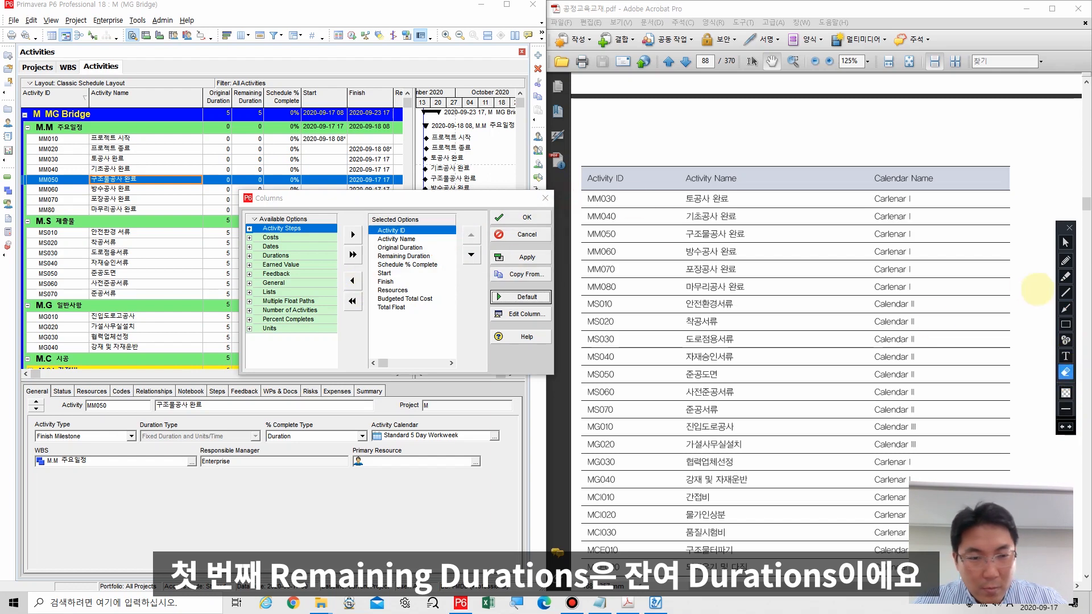
- Draw red arrows pointing to Remaining Duration, Schedule % Complete, Resources and Budgeted Total Cost in the selected columns
{"action": "left_click", "coordinate": [1065, 309]}
{"action": "left_click_drag", "start_coordinate": [549, 186], "coordinate": [435, 254]}
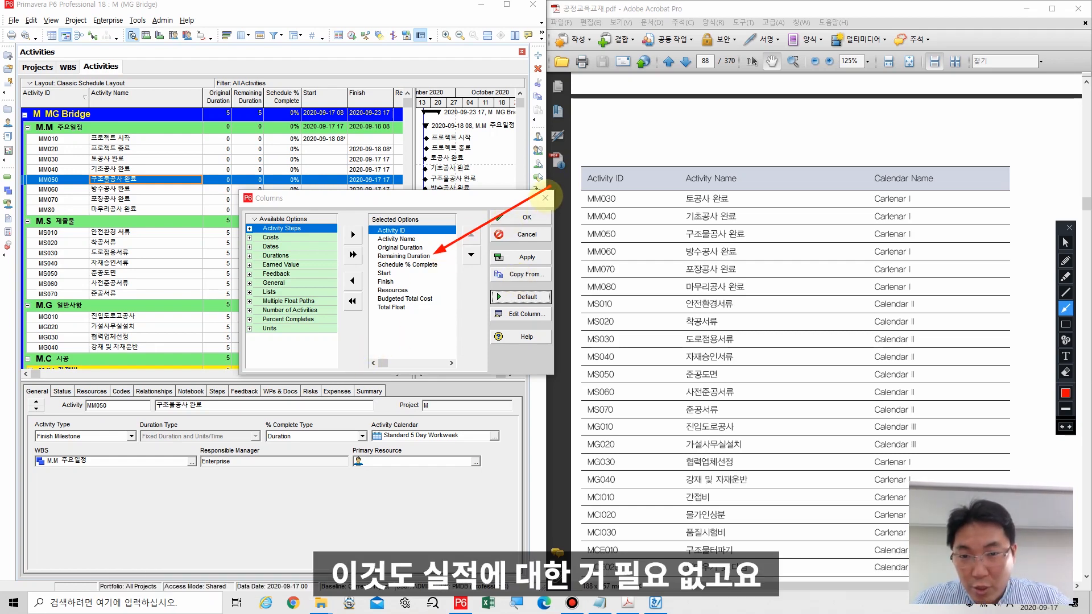
{"action": "left_click_drag", "start_coordinate": [516, 237], "coordinate": [446, 264]}
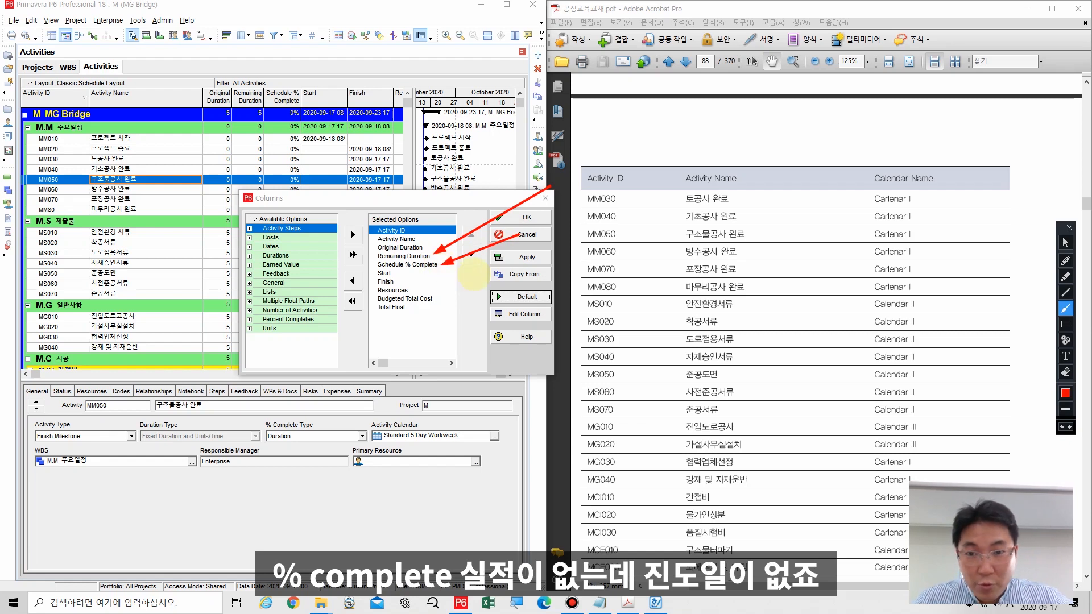
{"action": "left_click_drag", "start_coordinate": [448, 276], "coordinate": [419, 289]}
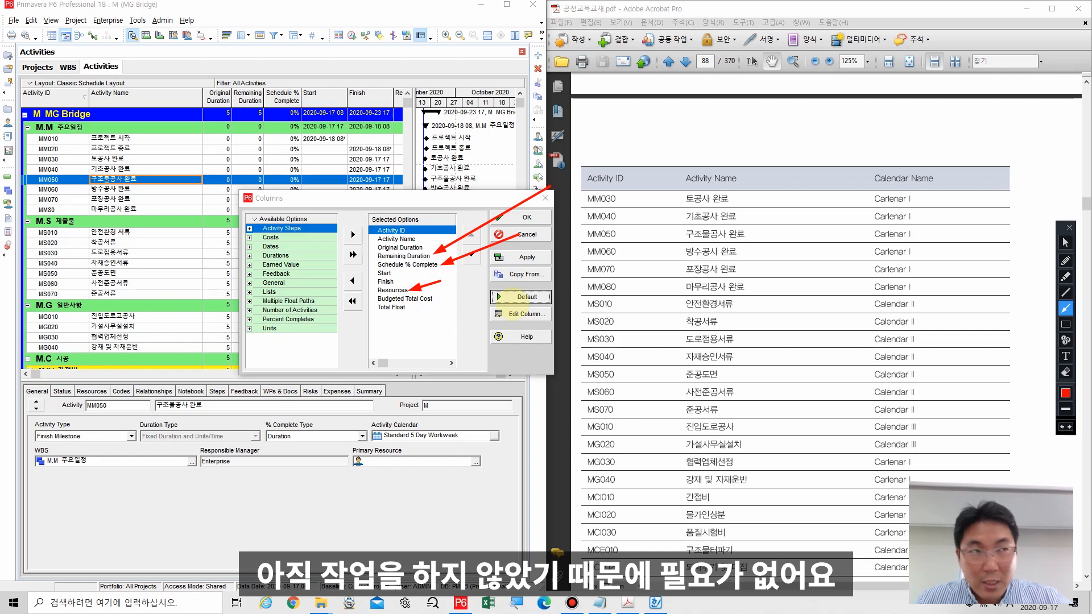
{"action": "left_click_drag", "start_coordinate": [488, 275], "coordinate": [435, 298]}
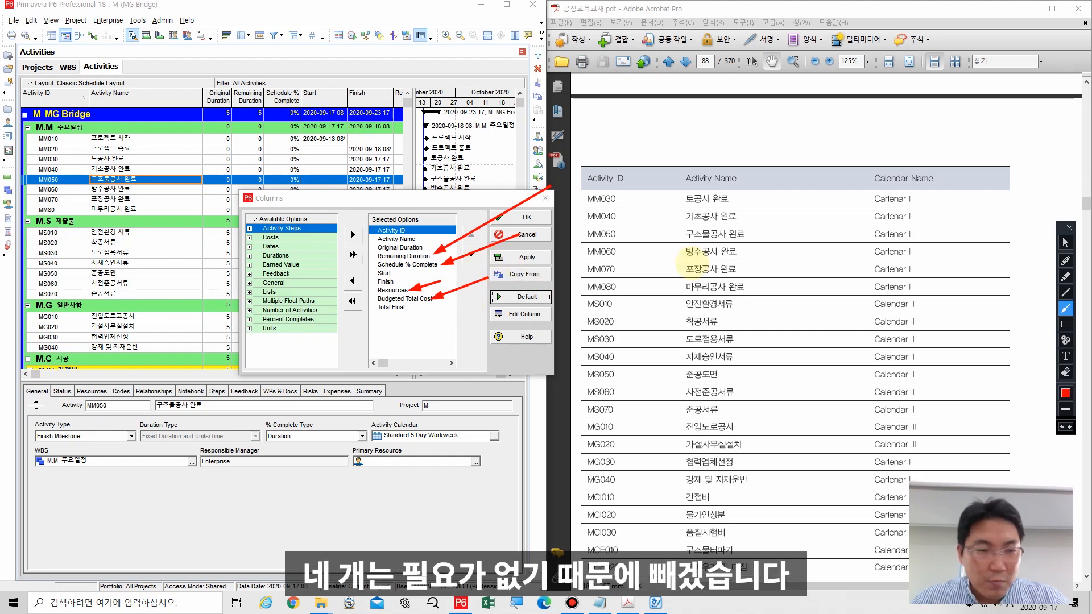
- Strike through Remaining Duration, Schedule % Complete, Resources and Budgeted Total Cost with the red pen
{"action": "left_click", "coordinate": [1065, 261]}
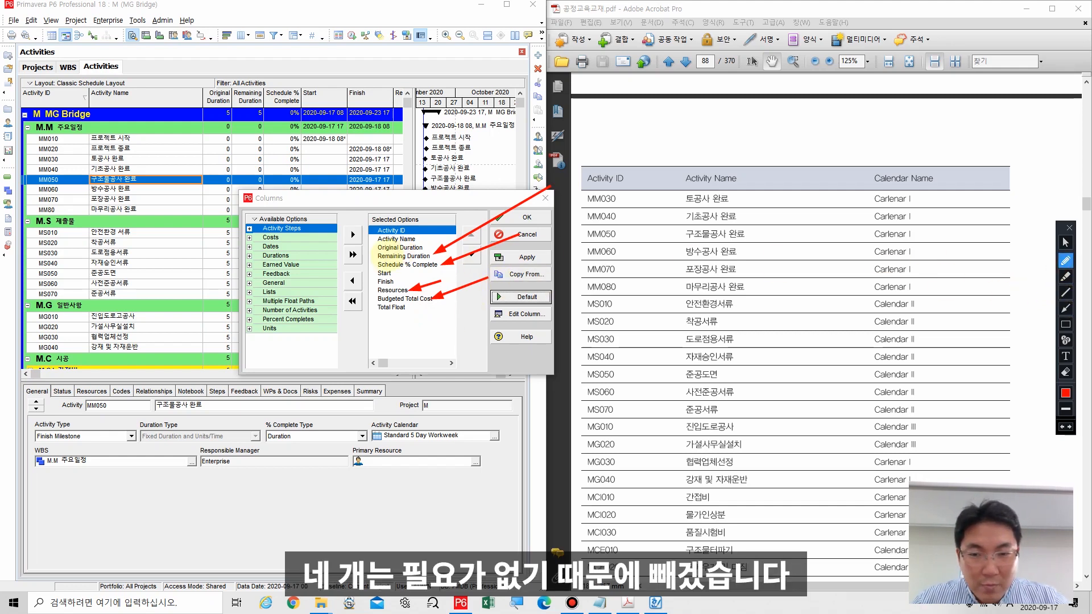
{"action": "left_click_drag", "start_coordinate": [376, 256], "coordinate": [437, 264]}
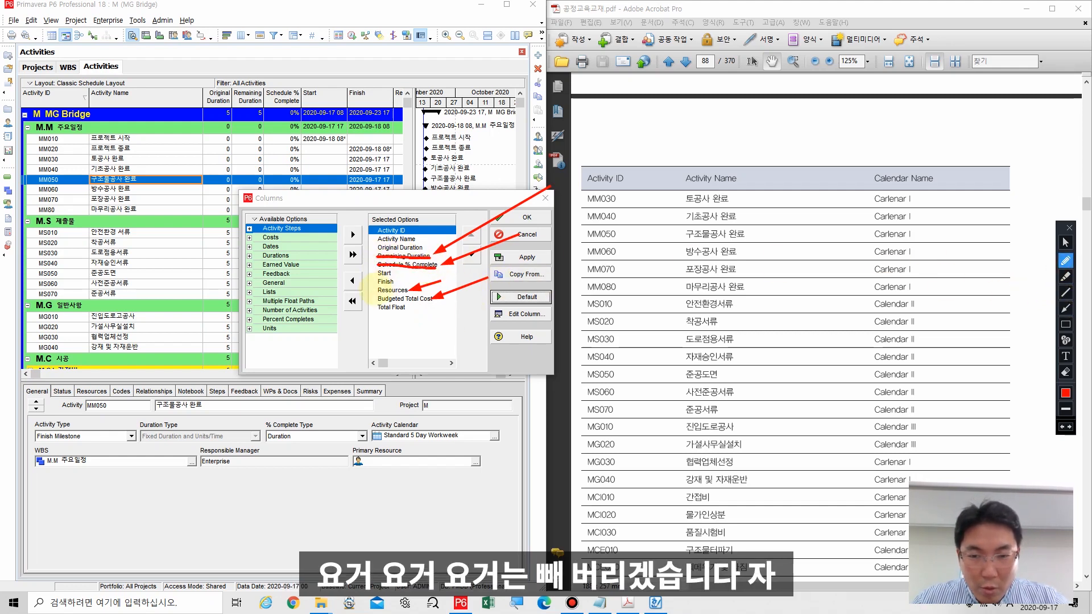
{"action": "left_click_drag", "start_coordinate": [373, 291], "coordinate": [435, 298]}
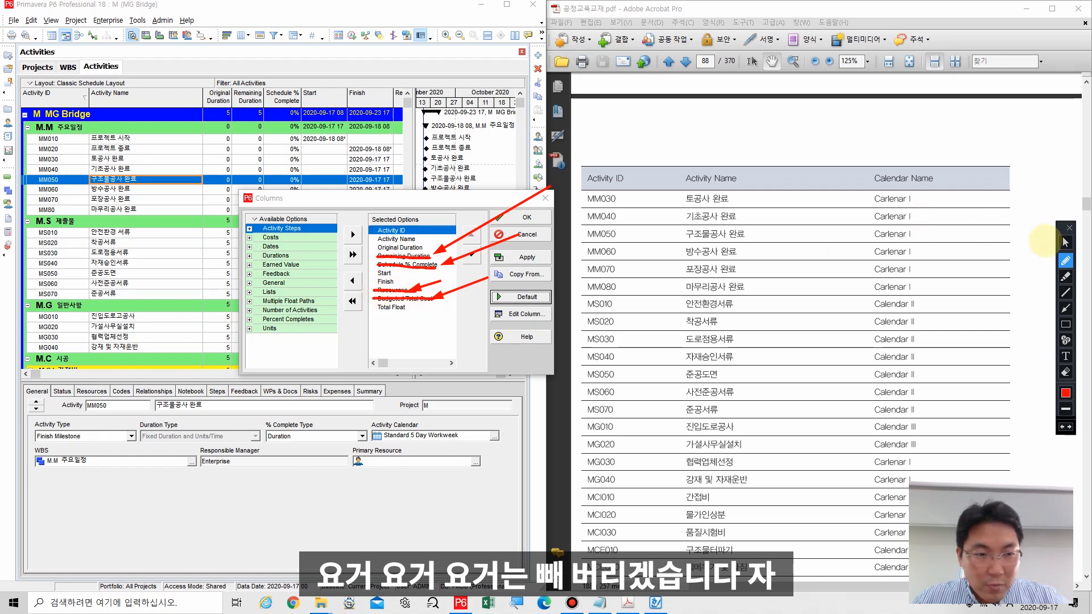
- Remove Remaining Duration, Schedule % Complete, Resources and Budgeted Total Cost together from the selected columns
{"action": "left_click", "coordinate": [1065, 243]}
{"action": "left_click", "coordinate": [398, 256]}
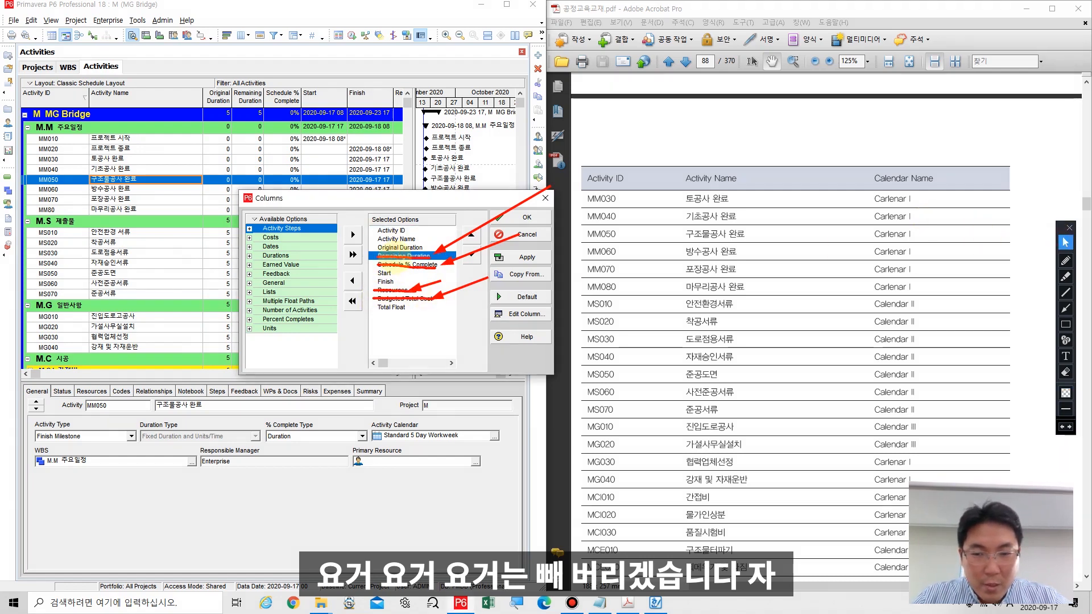
{"action": "left_click", "coordinate": [399, 265], "text": "ctrl"}
{"action": "left_click", "coordinate": [392, 290], "text": "ctrl"}
{"action": "left_click", "coordinate": [396, 299], "text": "ctrl"}
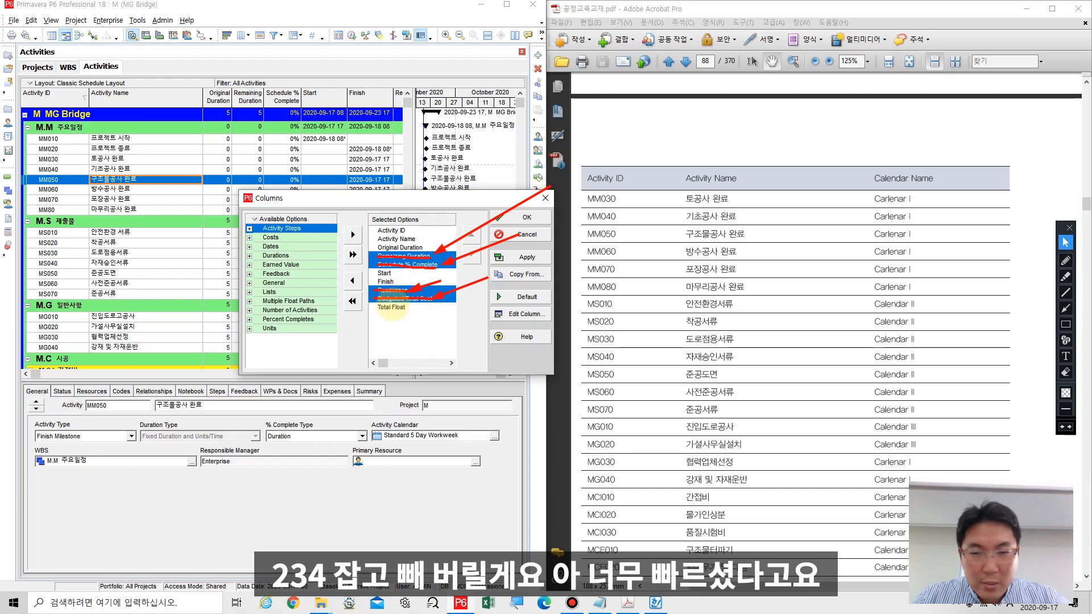
{"action": "left_click", "coordinate": [353, 281]}
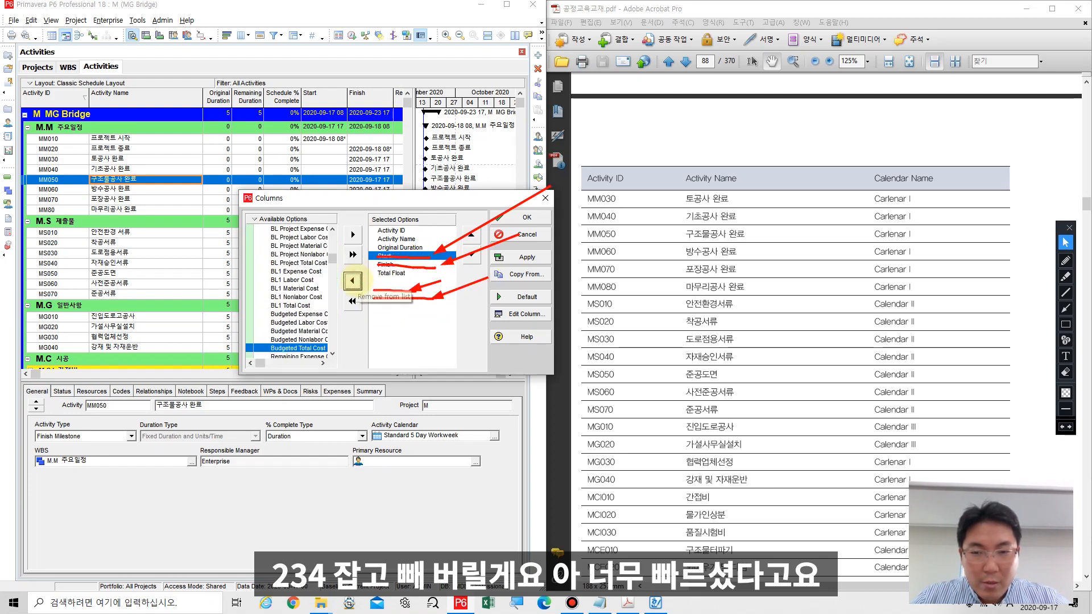
- Restore the default column selection and erase all red arrows and strike-through lines
{"action": "left_click", "coordinate": [522, 296]}
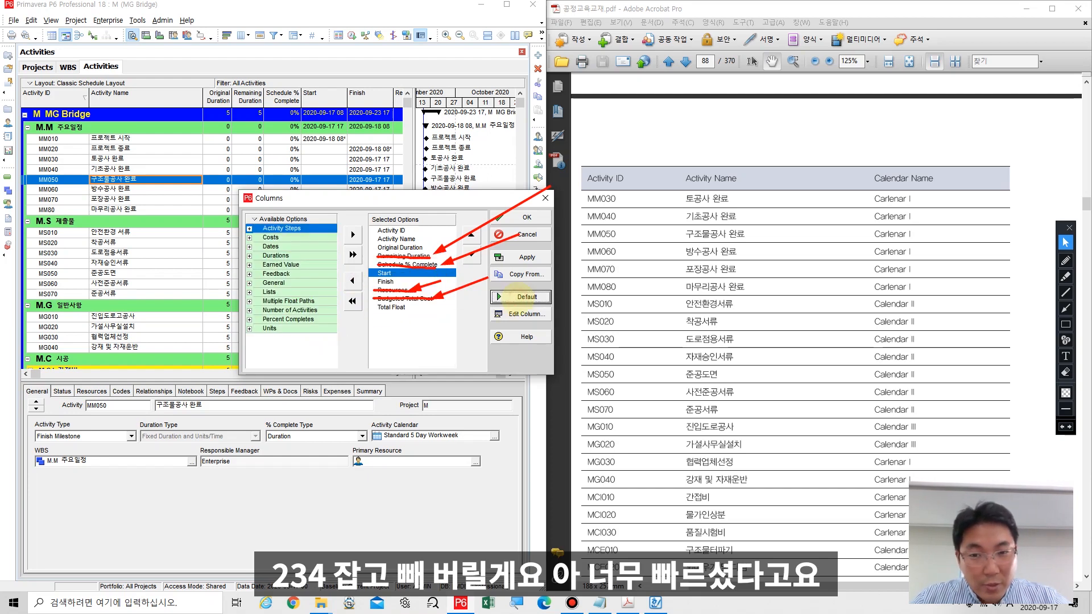
{"action": "left_click", "coordinate": [1066, 373]}
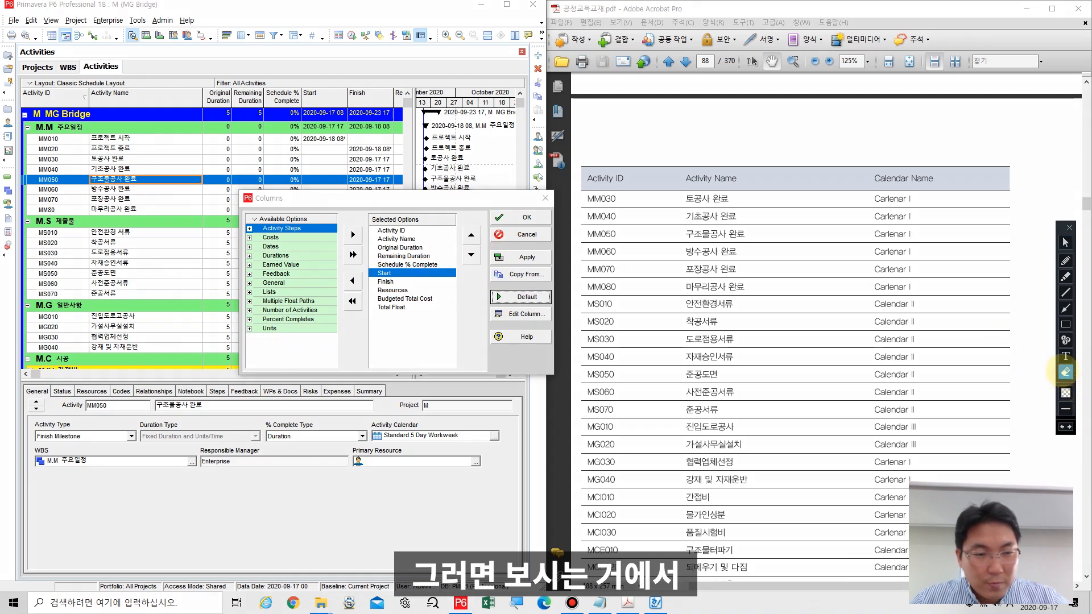
{"action": "left_click", "coordinate": [1065, 242]}
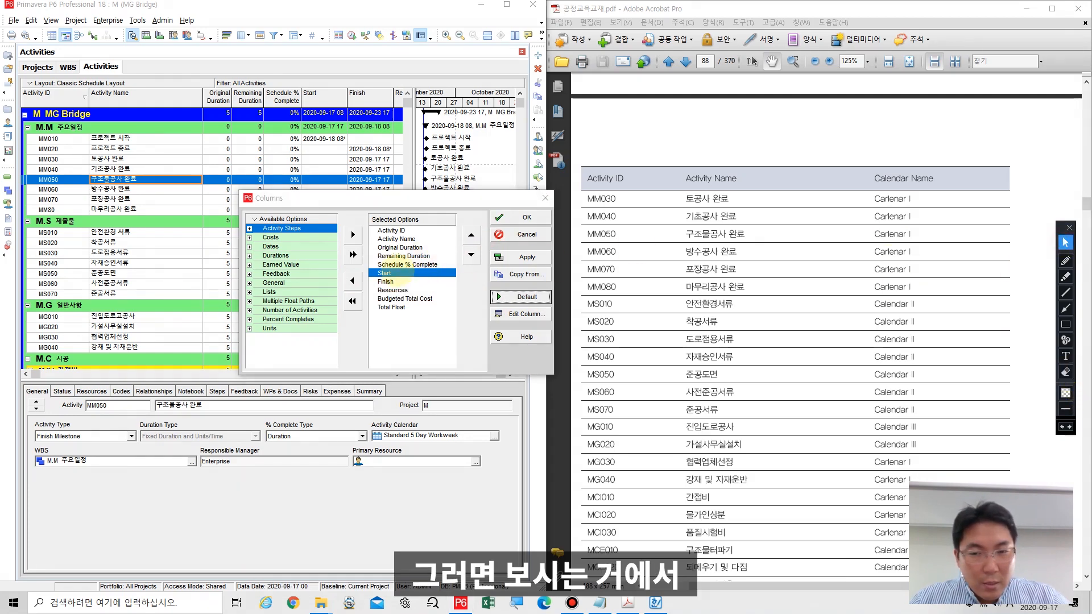
- Remove Remaining Duration, Schedule % Complete, Resources and Budgeted Total Cost one at a time from the selected columns
{"action": "left_click", "coordinate": [401, 257]}
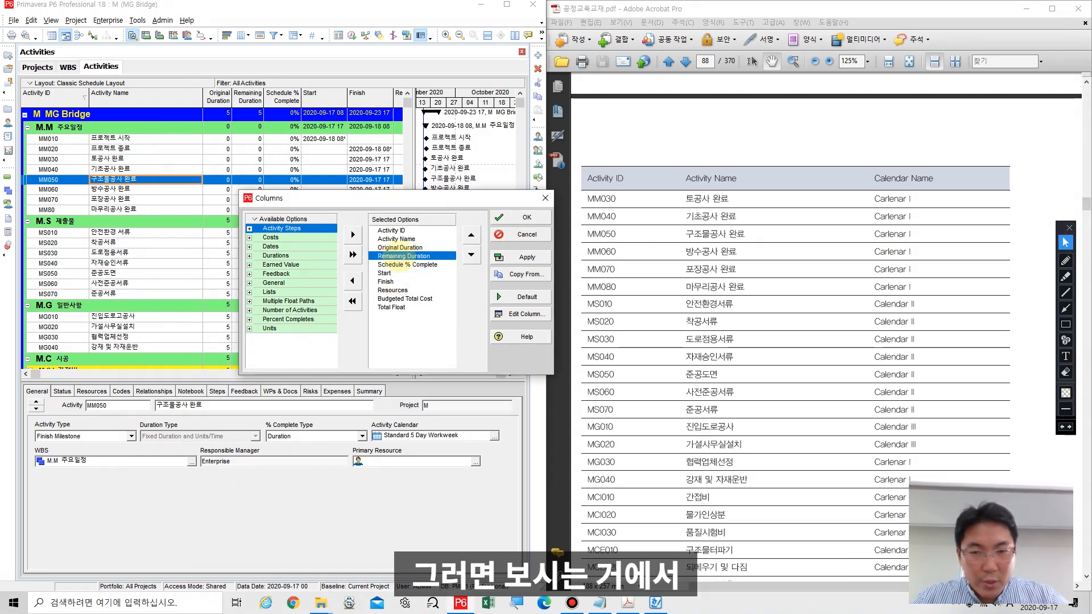
{"action": "double_click", "coordinate": [400, 256]}
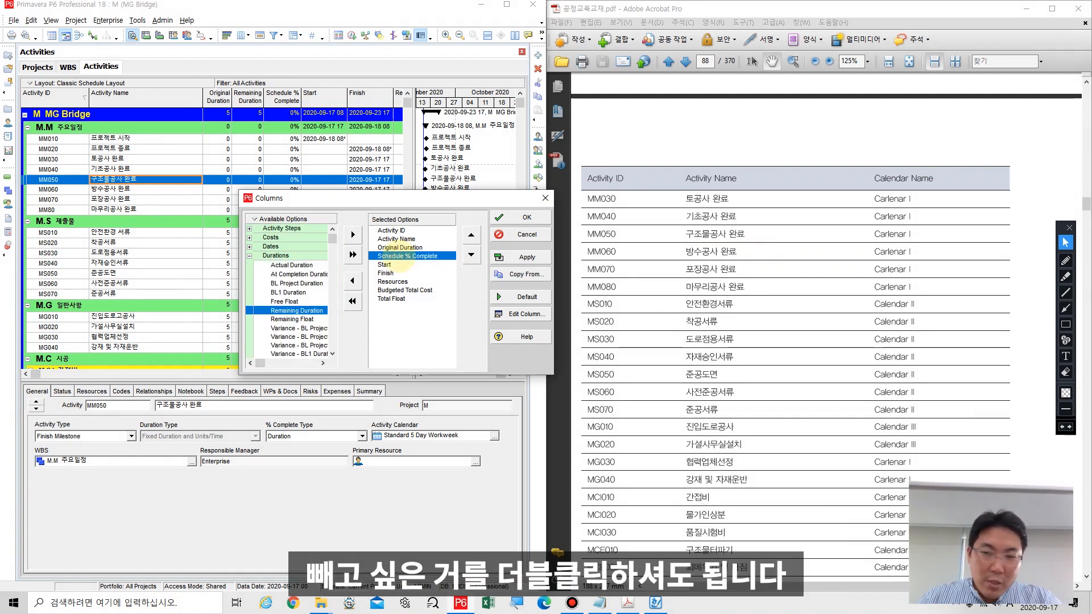
{"action": "double_click", "coordinate": [399, 257]}
{"action": "double_click", "coordinate": [395, 273]}
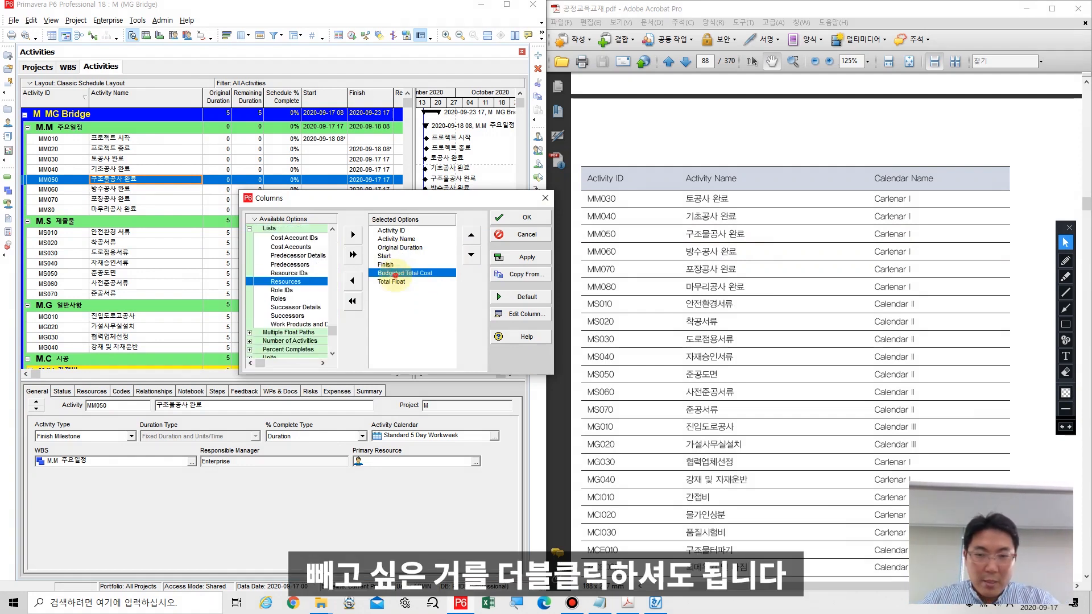
{"action": "double_click", "coordinate": [395, 274]}
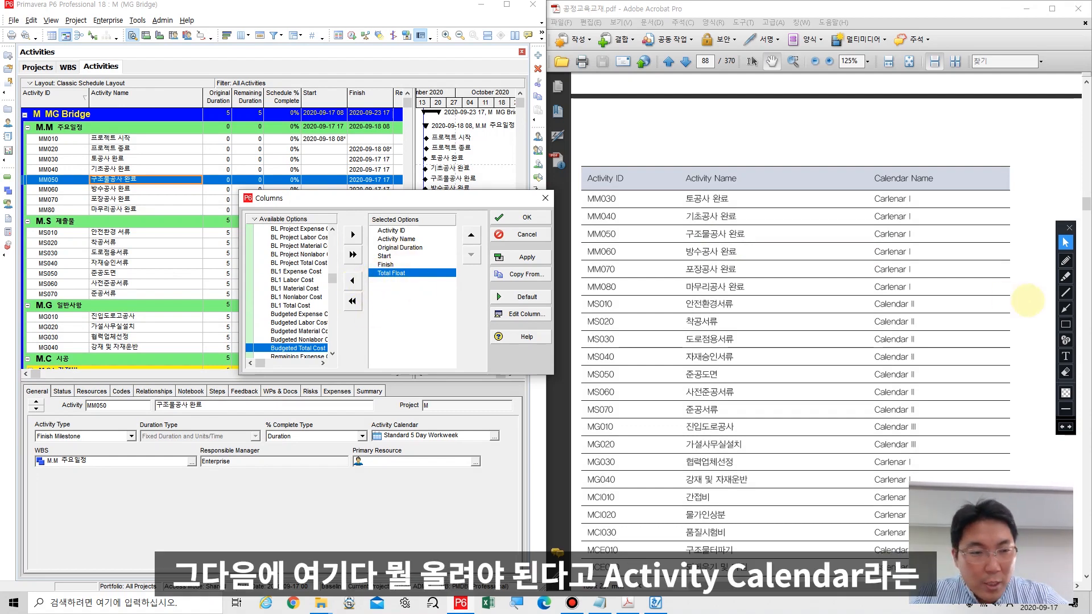
- Draw red boxes around the Activity Calendar field, the empty row below Total Float and the last table column header, linked by red arrows
{"action": "left_click", "coordinate": [1066, 324]}
{"action": "mouse_move", "coordinate": [366, 419]}
{"action": "left_mouse_down"}
{"action": "mouse_move", "coordinate": [444, 447]}
{"action": "mouse_move", "coordinate": [507, 448]}
{"action": "left_mouse_up"}
{"action": "mouse_move", "coordinate": [367, 279]}
{"action": "left_mouse_down"}
{"action": "mouse_move", "coordinate": [453, 307]}
{"action": "mouse_move", "coordinate": [459, 299]}
{"action": "left_mouse_up"}
{"action": "left_click", "coordinate": [1065, 309]}
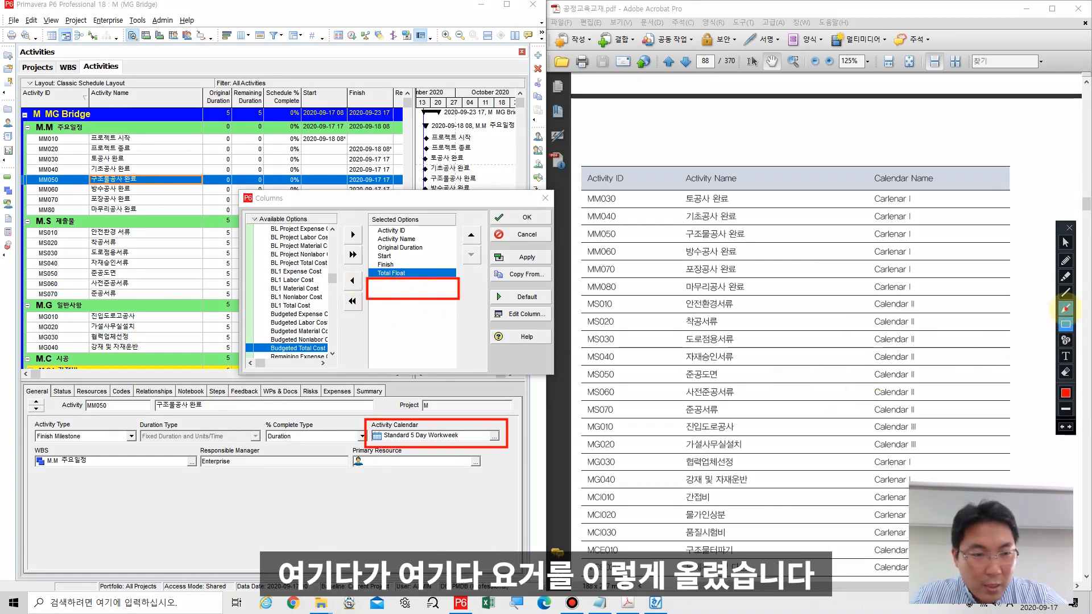
{"action": "mouse_move", "coordinate": [434, 416]}
{"action": "left_mouse_down"}
{"action": "mouse_move", "coordinate": [421, 112]}
{"action": "mouse_move", "coordinate": [488, 112]}
{"action": "left_mouse_up"}
{"action": "left_click", "coordinate": [1066, 324]}
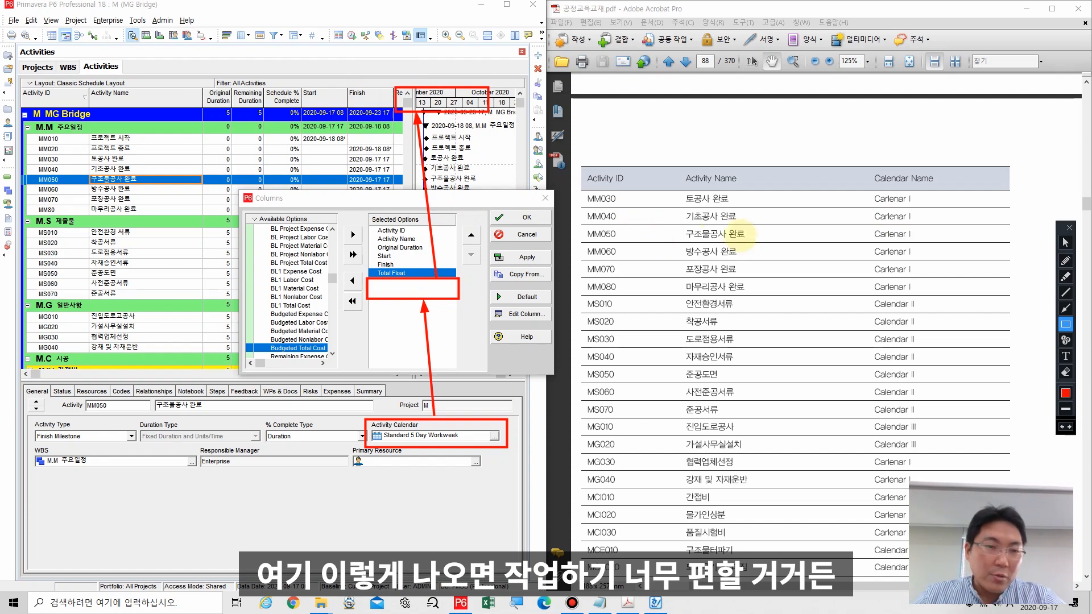
{"action": "left_click", "coordinate": [1065, 242]}
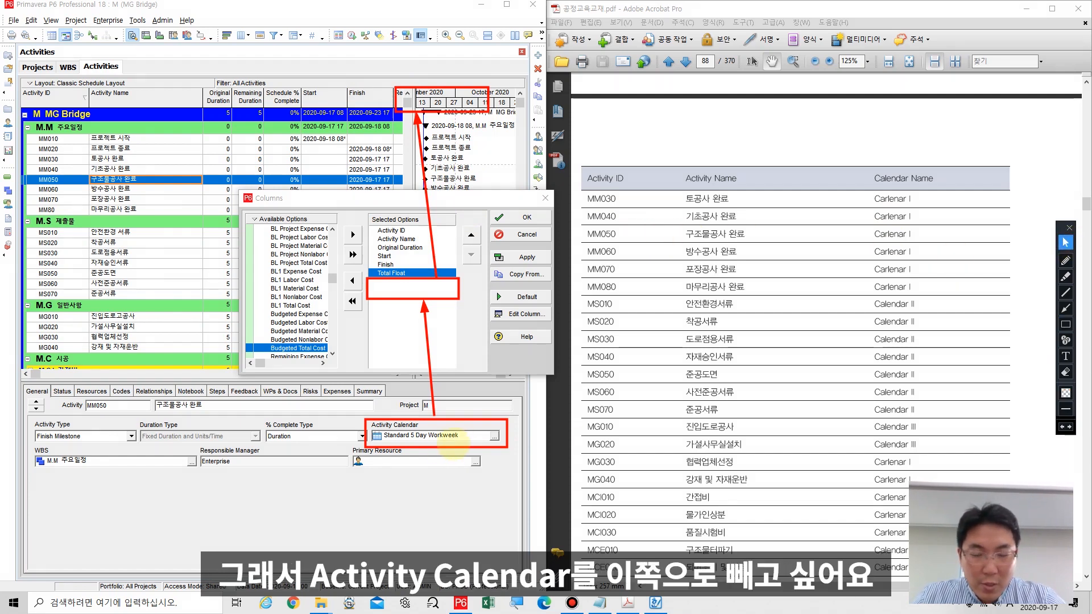
- Add Calendar from the General category to the selected columns
{"action": "scroll", "coordinate": [288, 274], "scroll_direction": "up", "scroll_amount": 4}
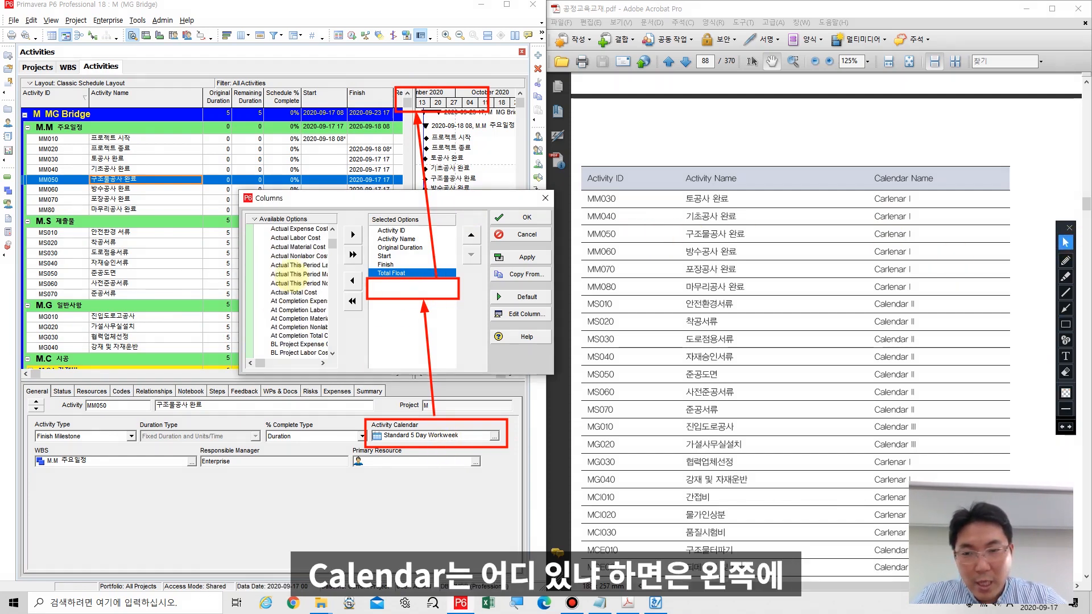
{"action": "scroll", "coordinate": [279, 275], "scroll_direction": "up", "scroll_amount": 1}
{"action": "left_click", "coordinate": [249, 237]}
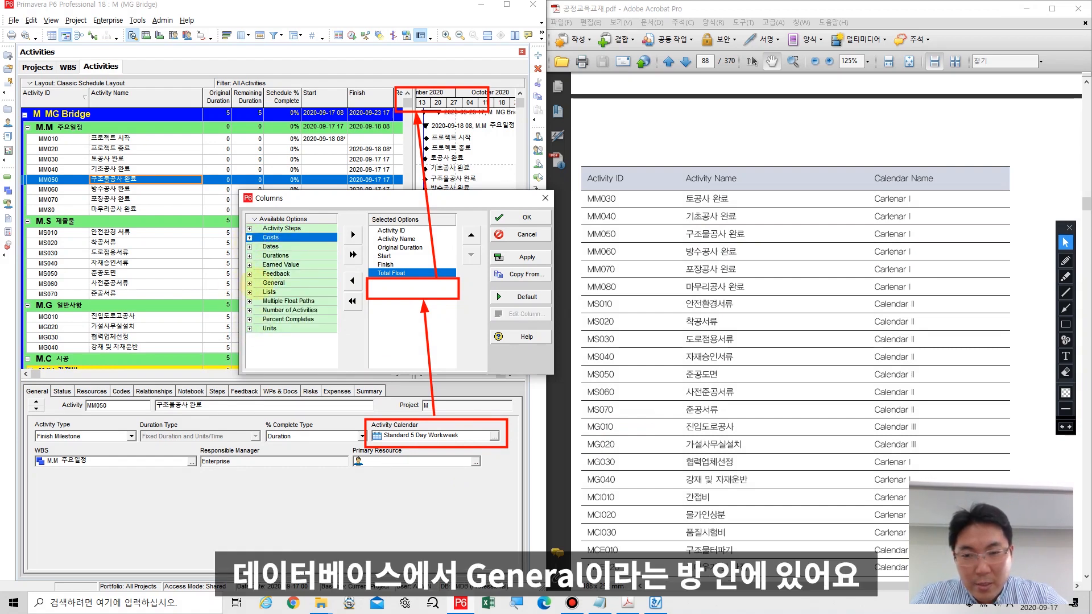
{"action": "left_click", "coordinate": [275, 283]}
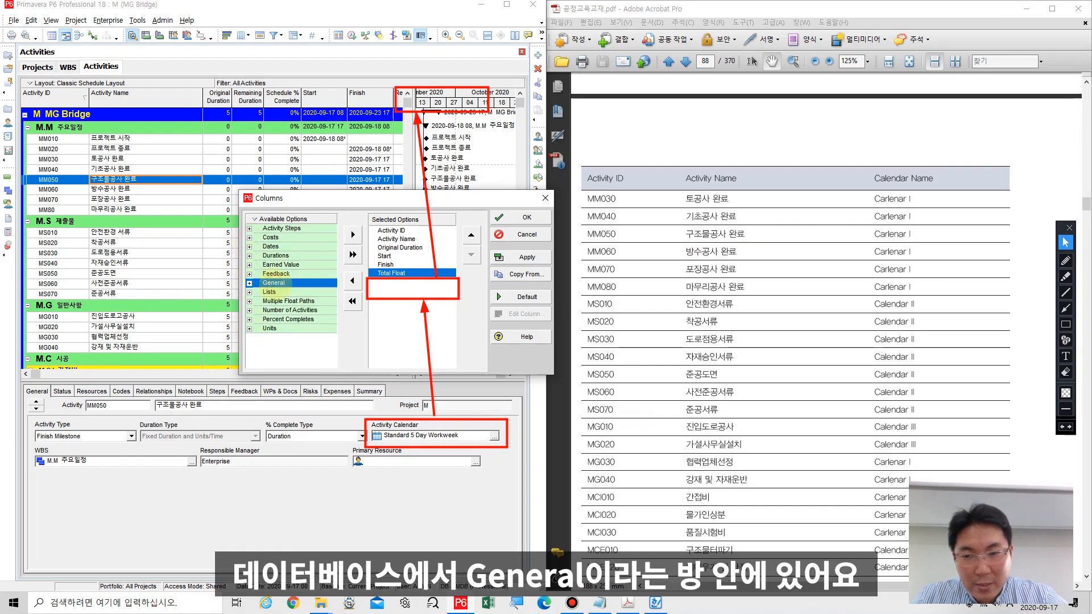
{"action": "left_click", "coordinate": [249, 283]}
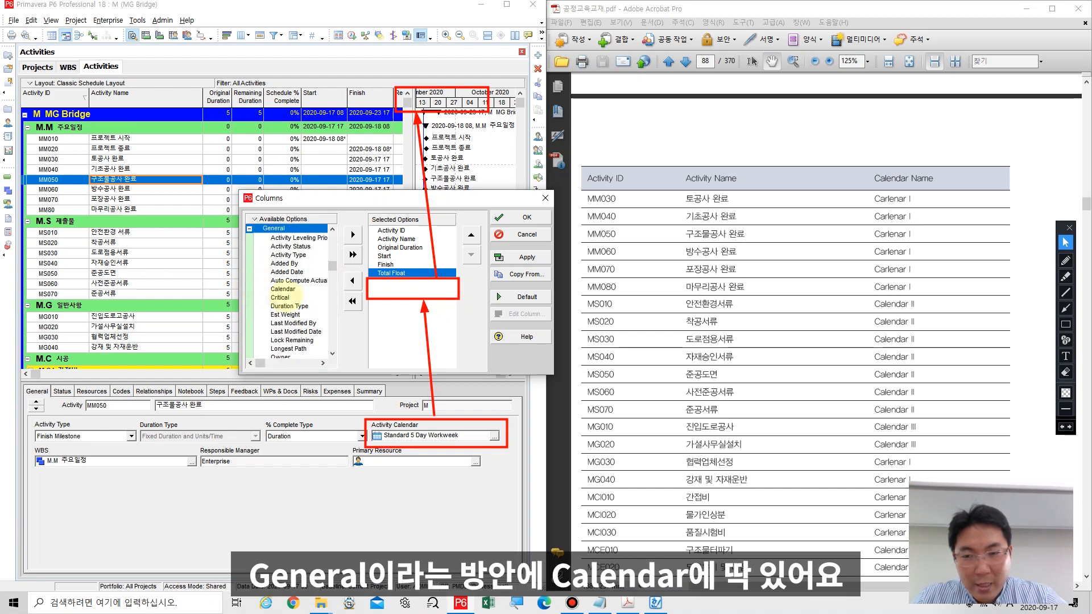
{"action": "left_click", "coordinate": [287, 289]}
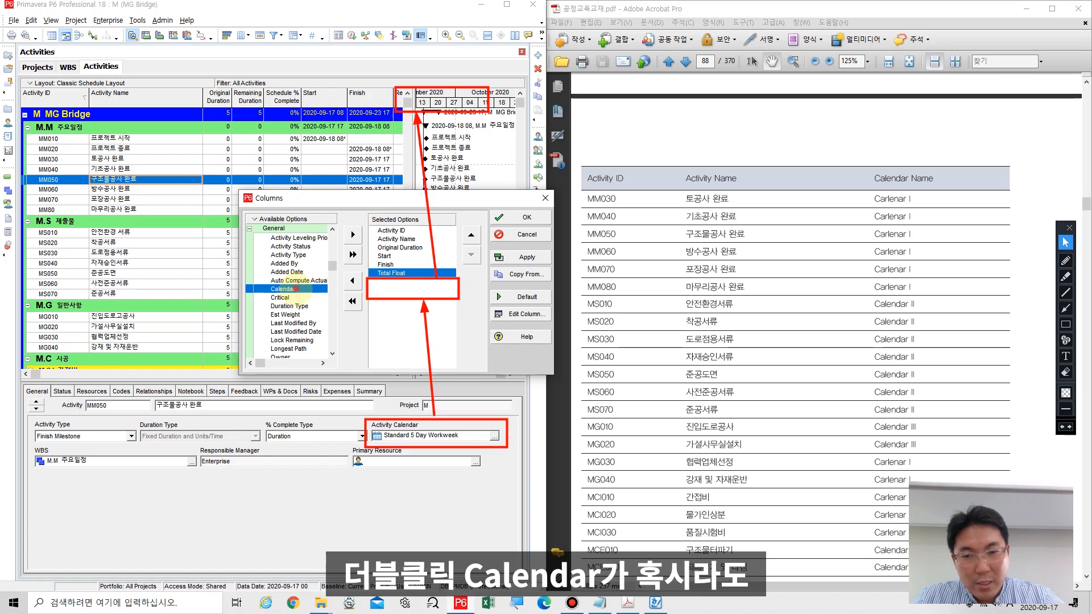
{"action": "double_click", "coordinate": [295, 288]}
- Move Calendar up through the selected columns and back down to the last position, below Total Float
{"action": "left_click", "coordinate": [471, 234]}
{"action": "left_click", "coordinate": [471, 235]}
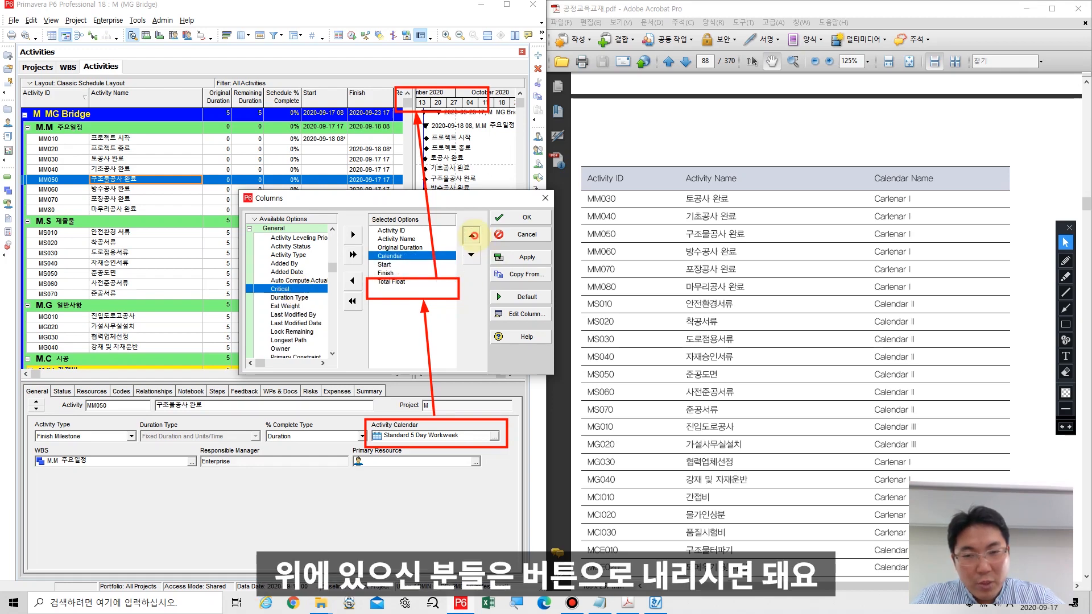
{"action": "left_click", "coordinate": [471, 235]}
{"action": "left_click", "coordinate": [471, 235]}
{"action": "left_click", "coordinate": [470, 256]}
{"action": "left_click", "coordinate": [470, 256]}
{"action": "left_click", "coordinate": [470, 256]}
{"action": "left_click", "coordinate": [469, 257]}
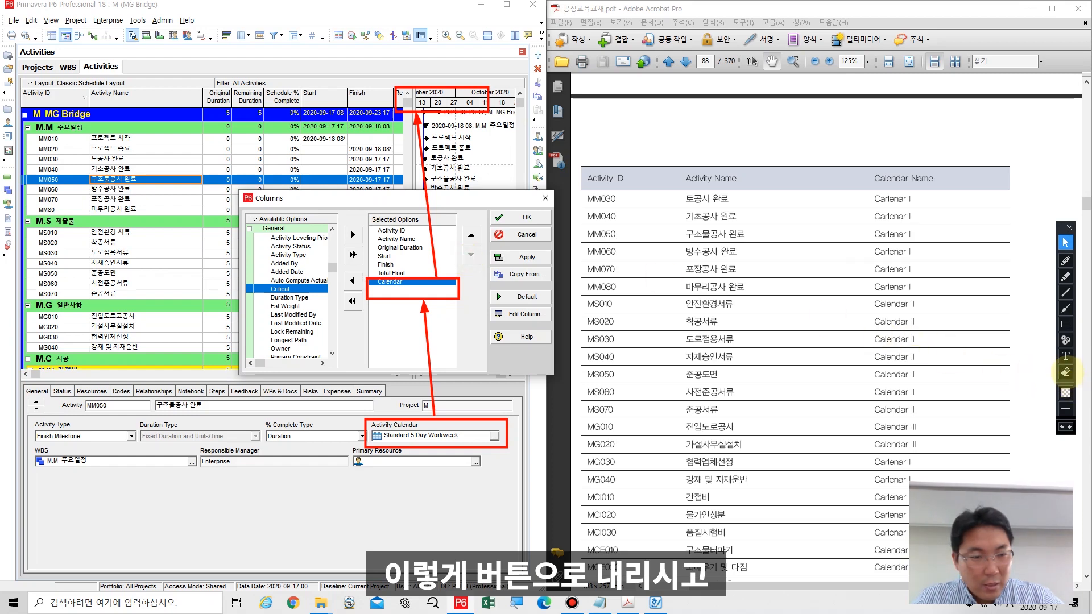
- Erase the red boxes and arrows and apply the new column selection to the activity table
{"action": "left_click", "coordinate": [1066, 372]}
{"action": "left_click", "coordinate": [1066, 242]}
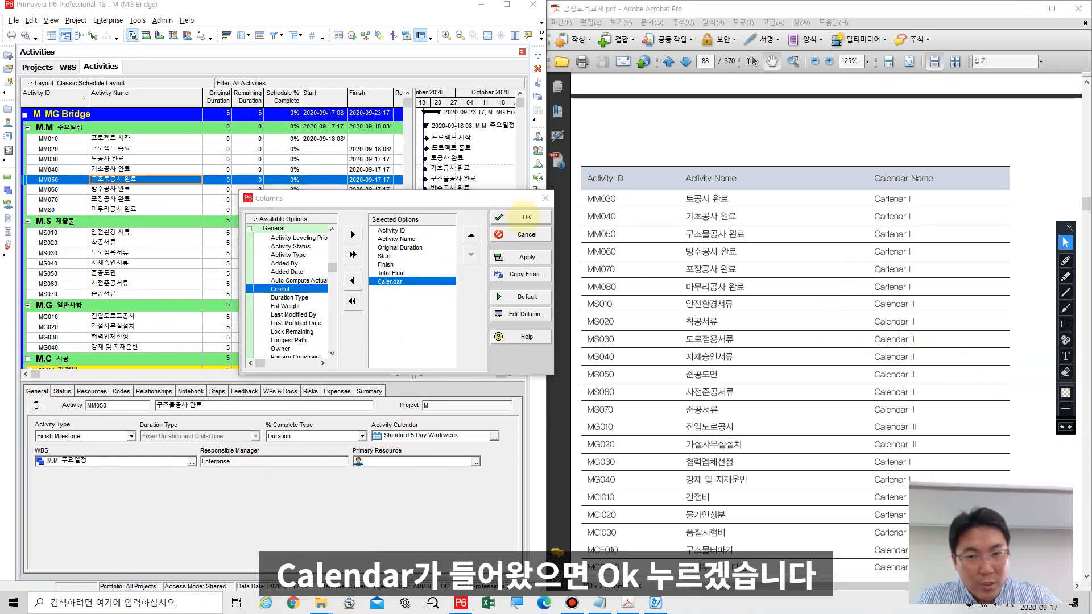
{"action": "left_click", "coordinate": [527, 216]}
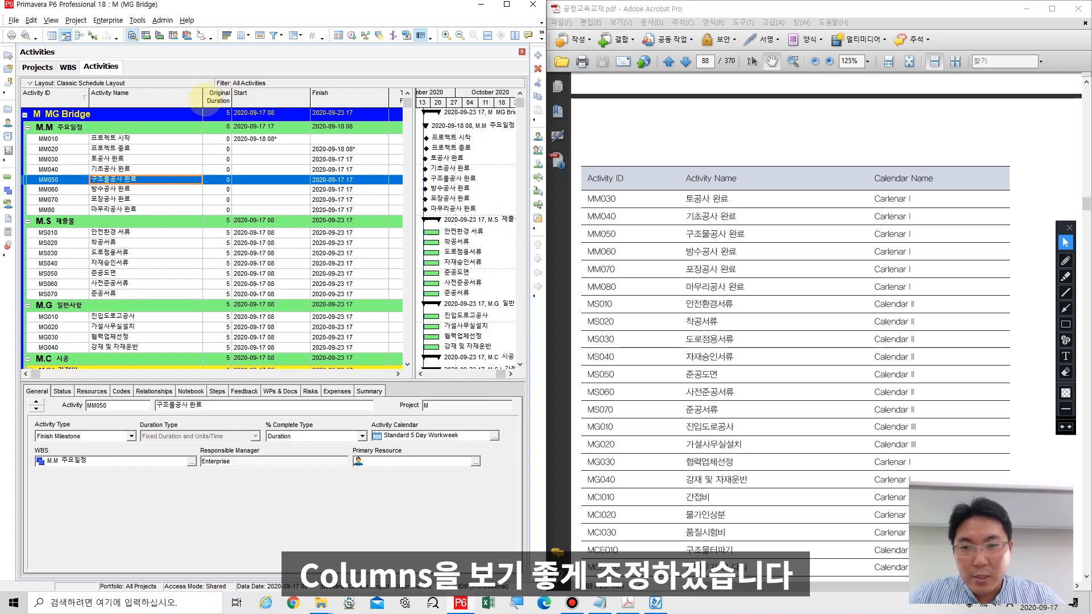
- Narrow the Activity Name, Start and Finish columns of the activity table
{"action": "left_click_drag", "start_coordinate": [203, 92], "coordinate": [177, 92]}
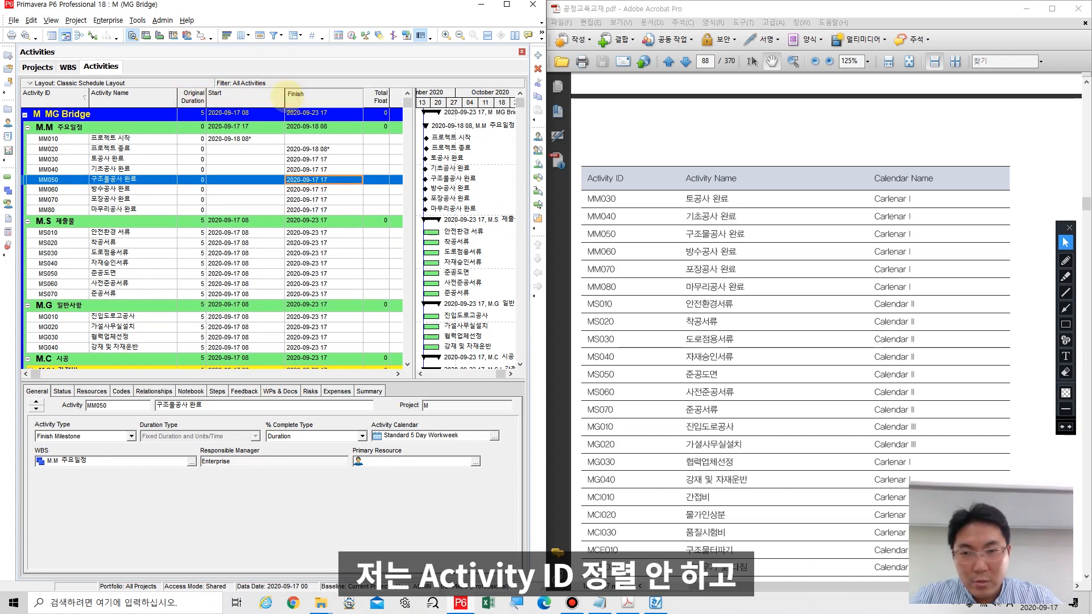
{"action": "left_click", "coordinate": [290, 96]}
{"action": "left_click_drag", "start_coordinate": [285, 95], "coordinate": [262, 95]}
{"action": "left_click", "coordinate": [70, 105]}
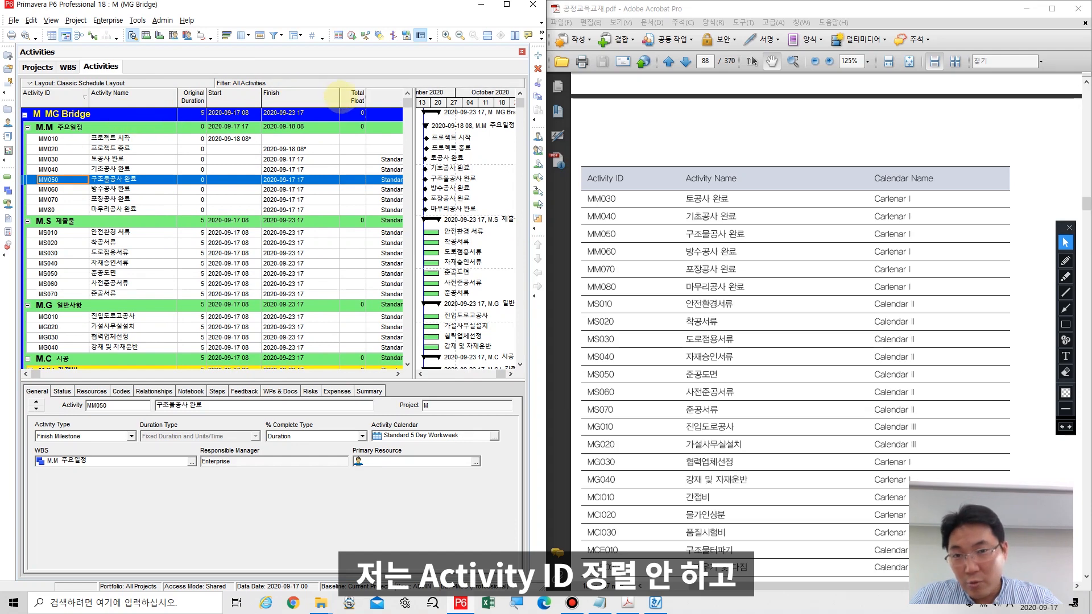
{"action": "left_click_drag", "start_coordinate": [340, 96], "coordinate": [319, 96]}
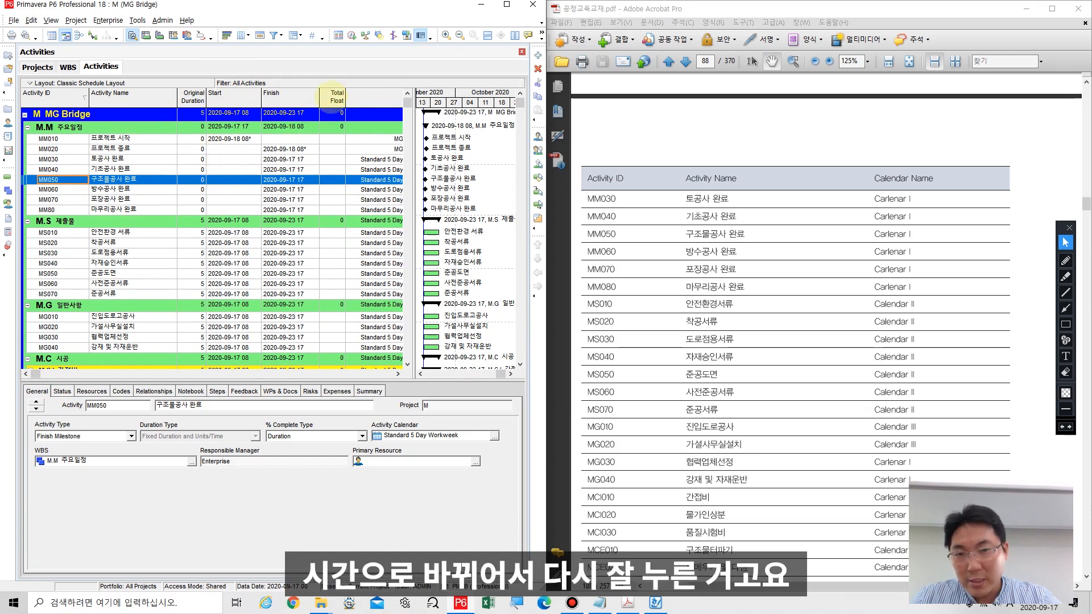
- Widen the activity table against the Gantt chart to show the whole Calendar column, and narrow that column slightly
{"action": "left_click_drag", "start_coordinate": [410, 123], "coordinate": [442, 367]}
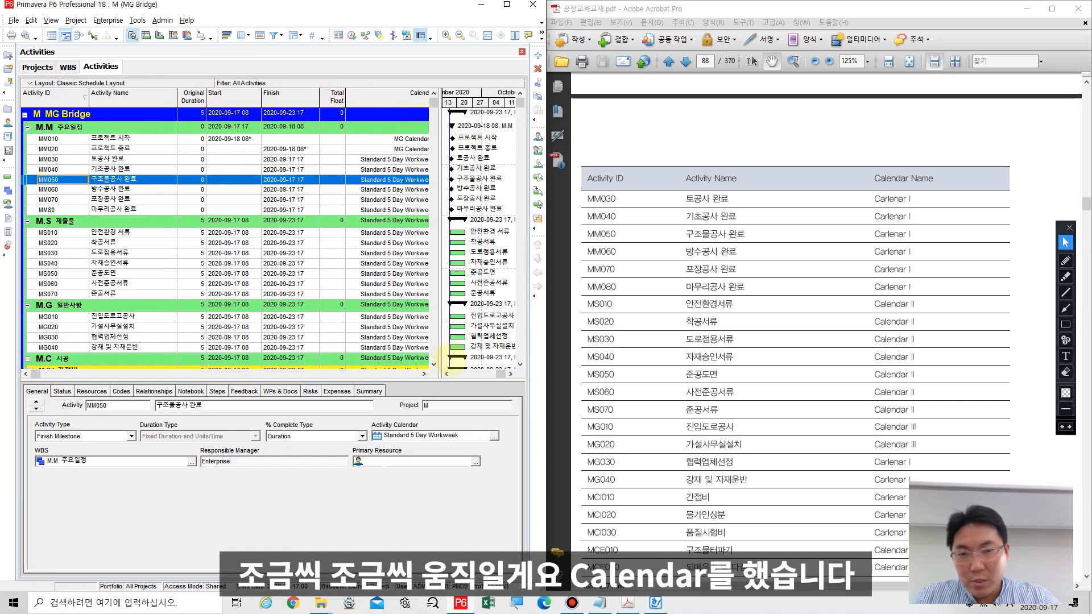
{"action": "left_click_drag", "start_coordinate": [439, 262], "coordinate": [464, 259]}
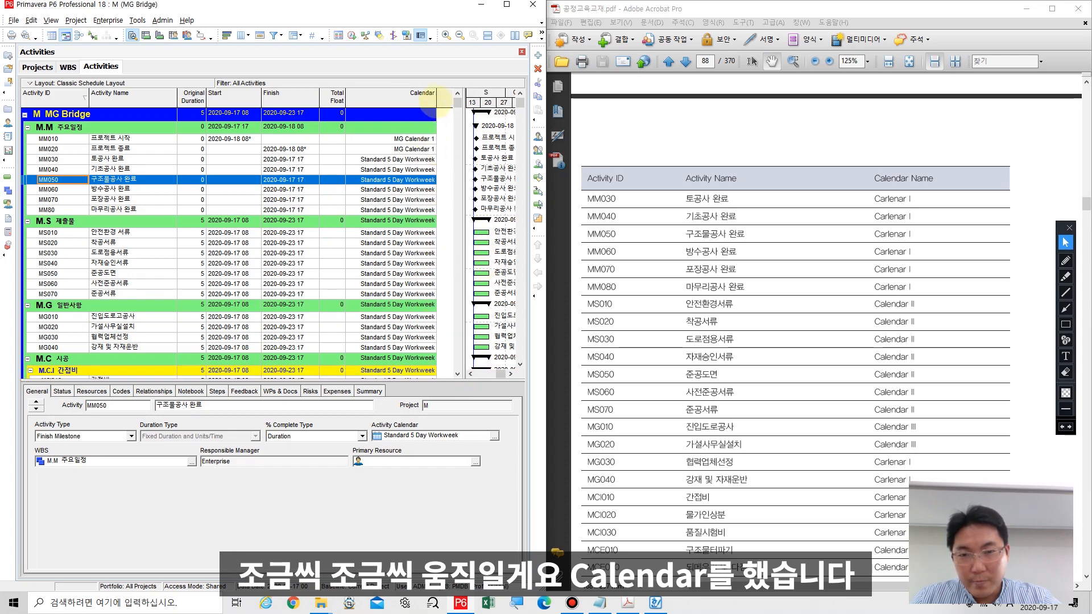
{"action": "left_click_drag", "start_coordinate": [437, 98], "coordinate": [453, 131]}
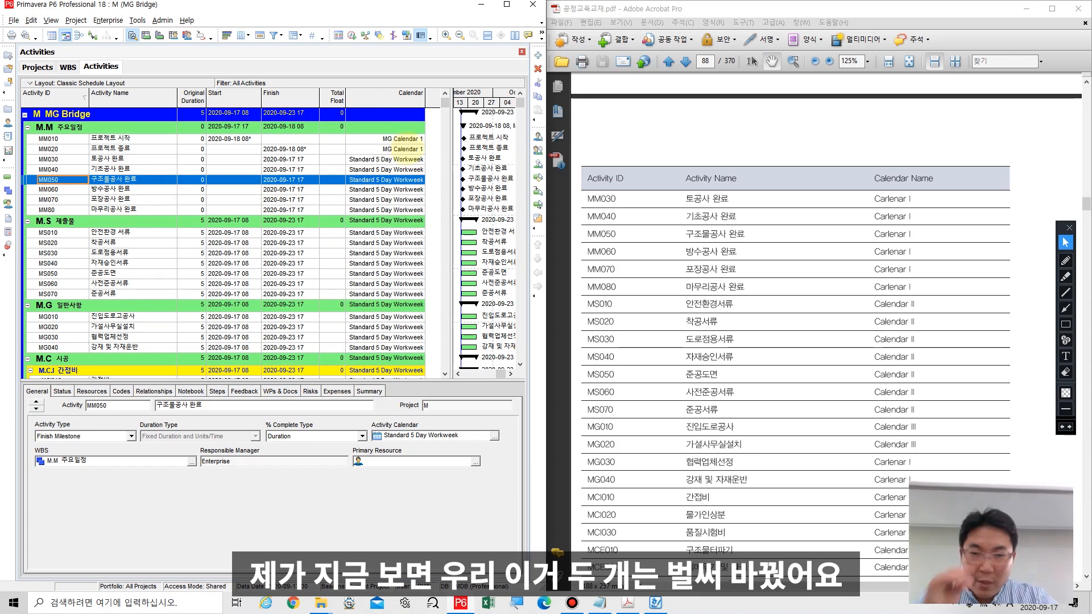
- Assign MG Calendar 1 to milestones MM030, MM040 and MM050 in the Calendar column
{"action": "left_click", "coordinate": [400, 139]}
{"action": "left_click", "coordinate": [392, 149], "text": "shift"}
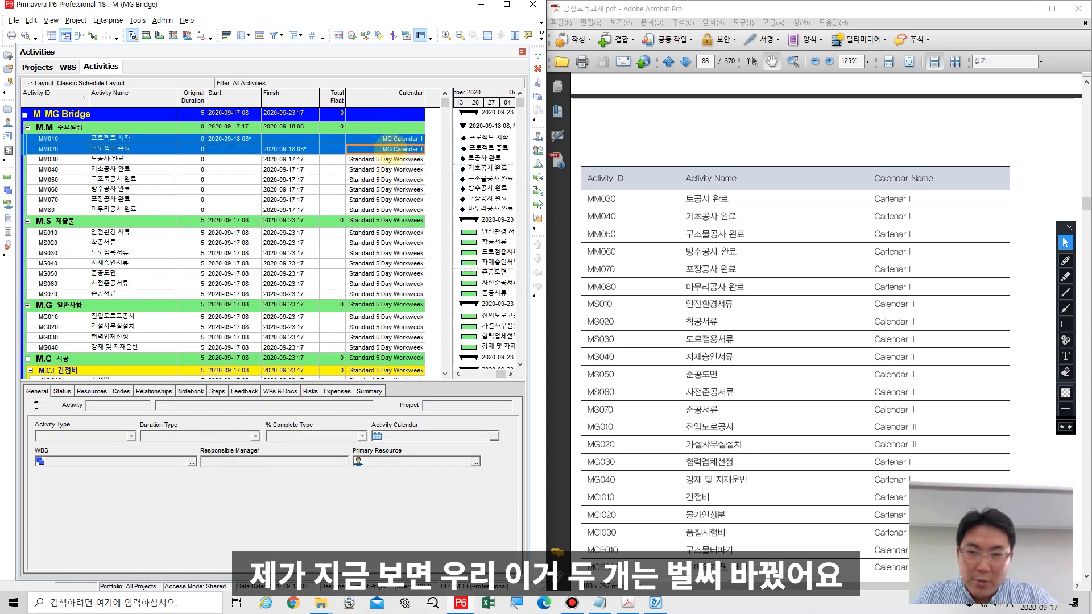
{"action": "left_click", "coordinate": [870, 233]}
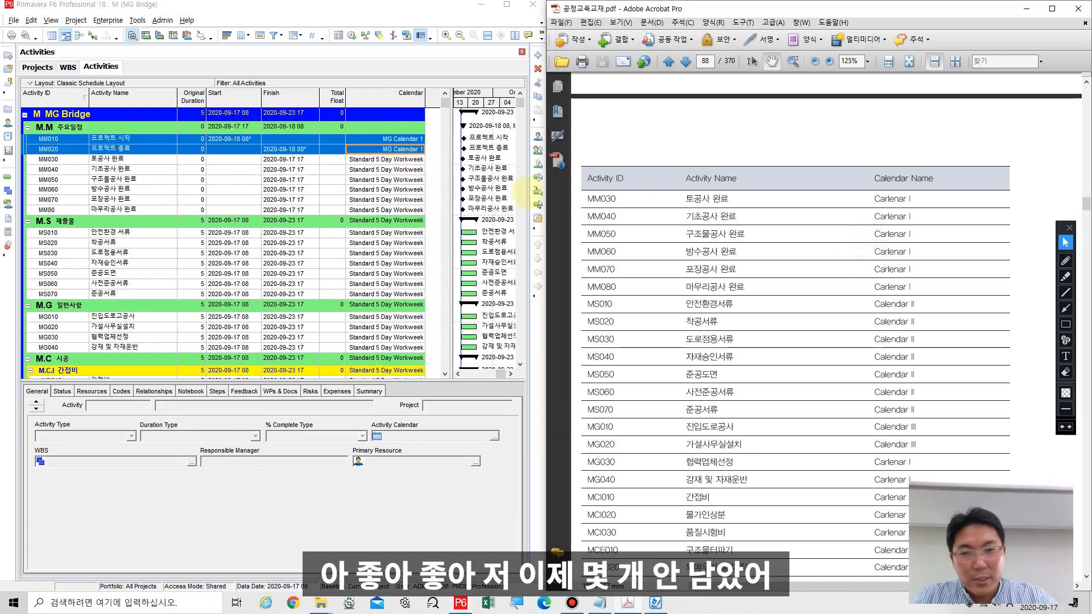
{"action": "left_click", "coordinate": [358, 160]}
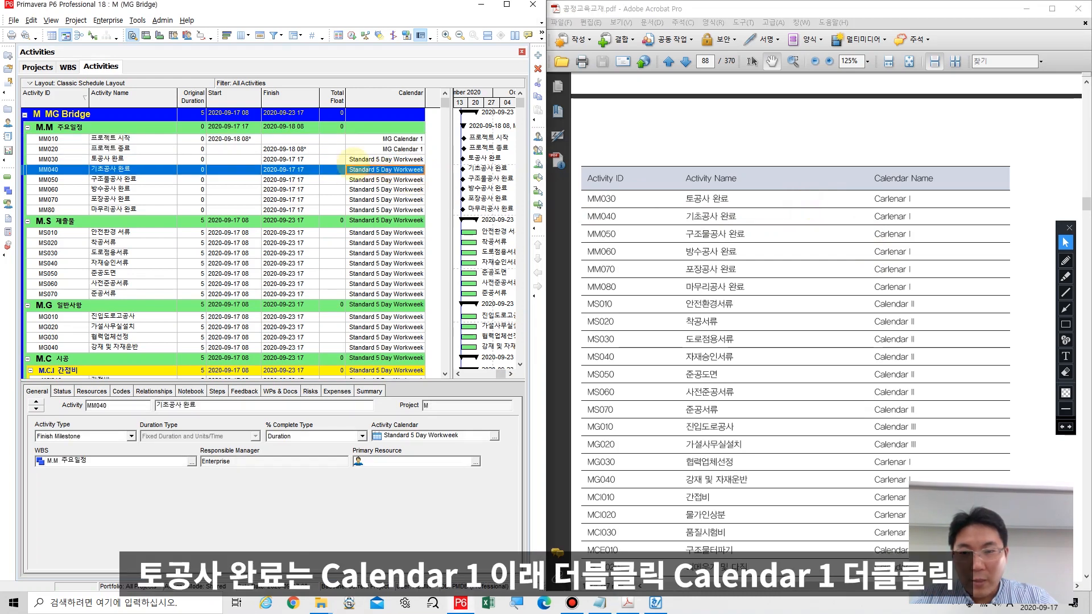
{"action": "double_click", "coordinate": [364, 159]}
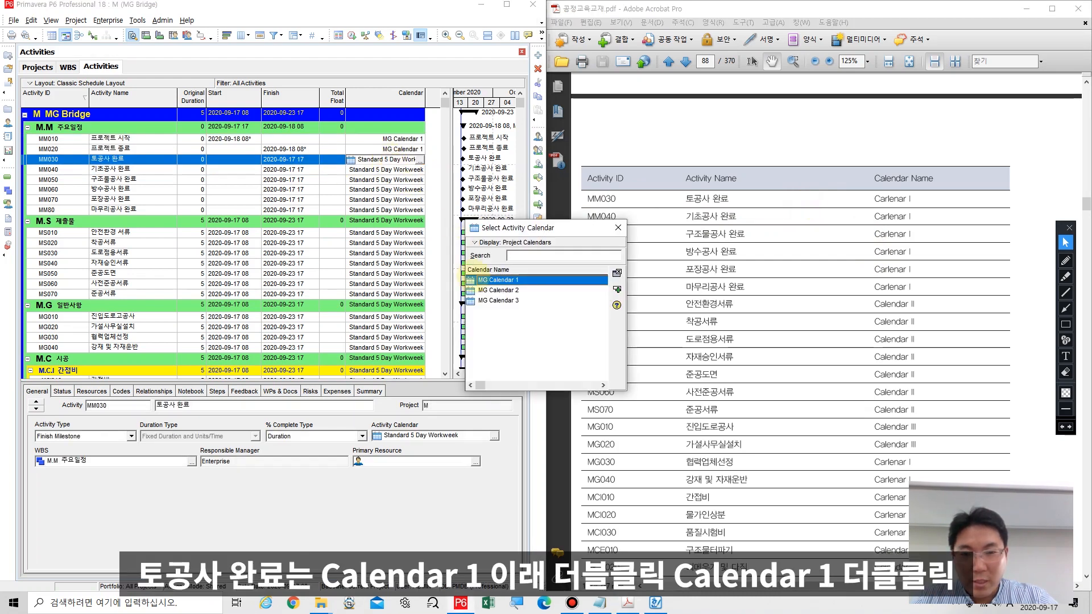
{"action": "double_click", "coordinate": [478, 280]}
{"action": "double_click", "coordinate": [397, 170]}
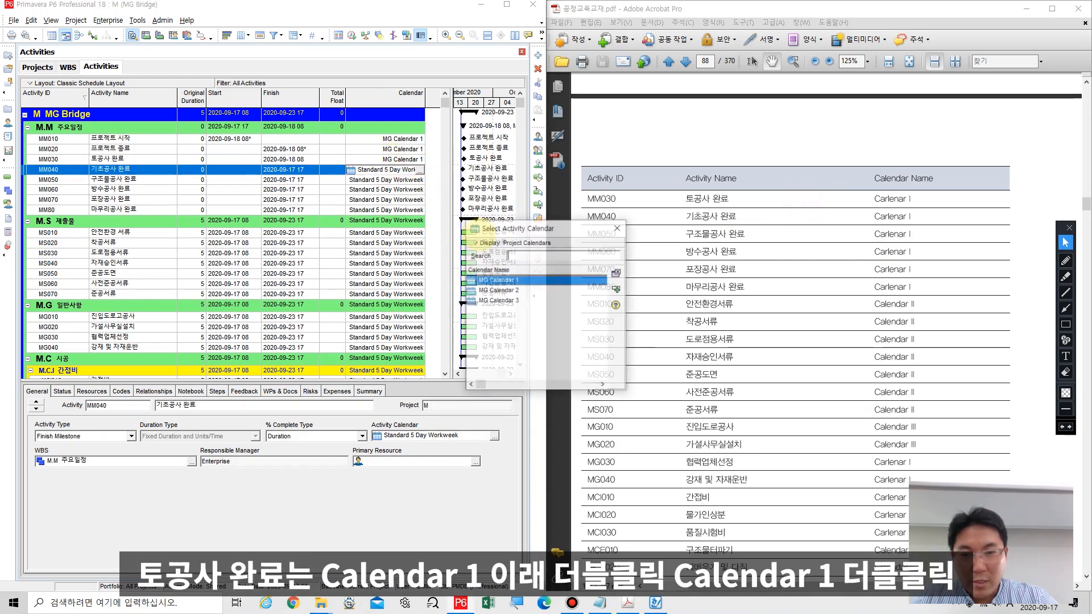
{"action": "double_click", "coordinate": [481, 279]}
{"action": "double_click", "coordinate": [392, 180]}
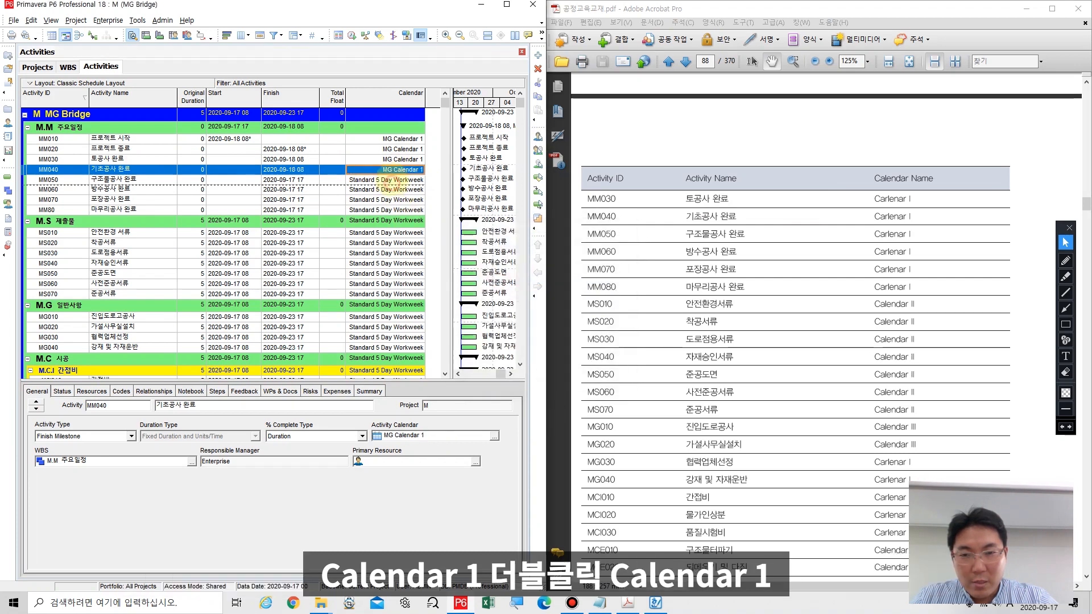
{"action": "double_click", "coordinate": [497, 280]}
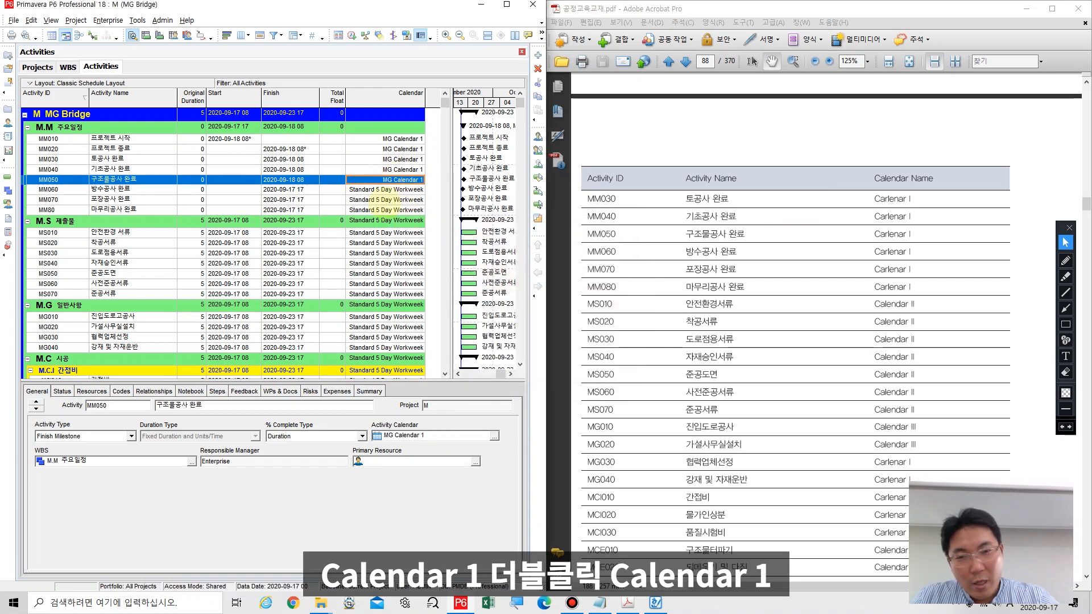
- Assign MG Calendar 1 to milestones MM060, MM070 and MM80 in the Calendar column
{"action": "double_click", "coordinate": [380, 190]}
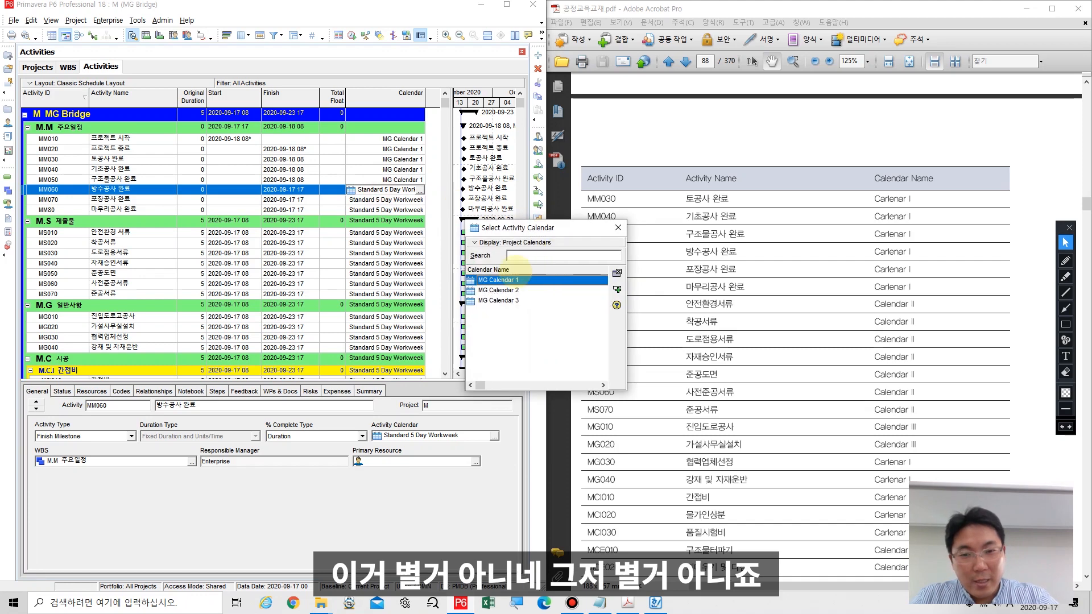
{"action": "double_click", "coordinate": [513, 279]}
{"action": "double_click", "coordinate": [385, 199]}
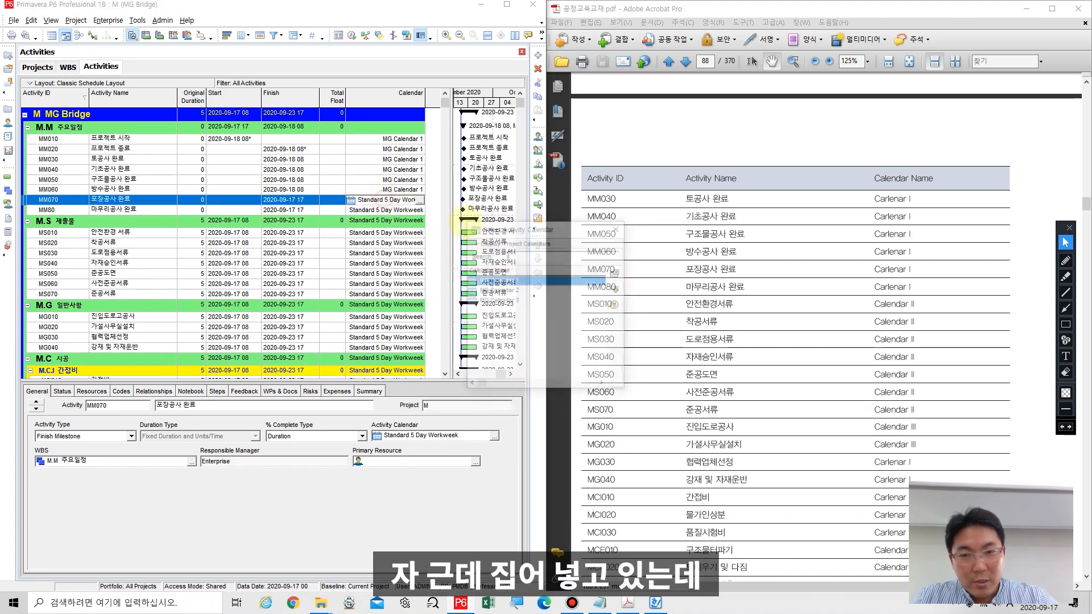
{"action": "double_click", "coordinate": [499, 280]}
{"action": "double_click", "coordinate": [385, 210]}
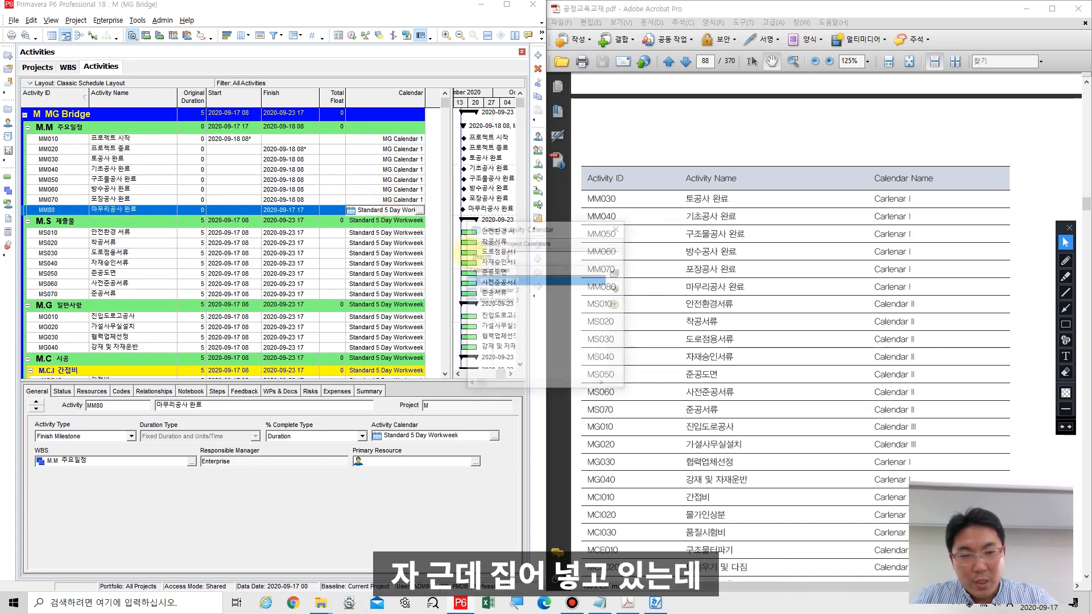
{"action": "double_click", "coordinate": [495, 279]}
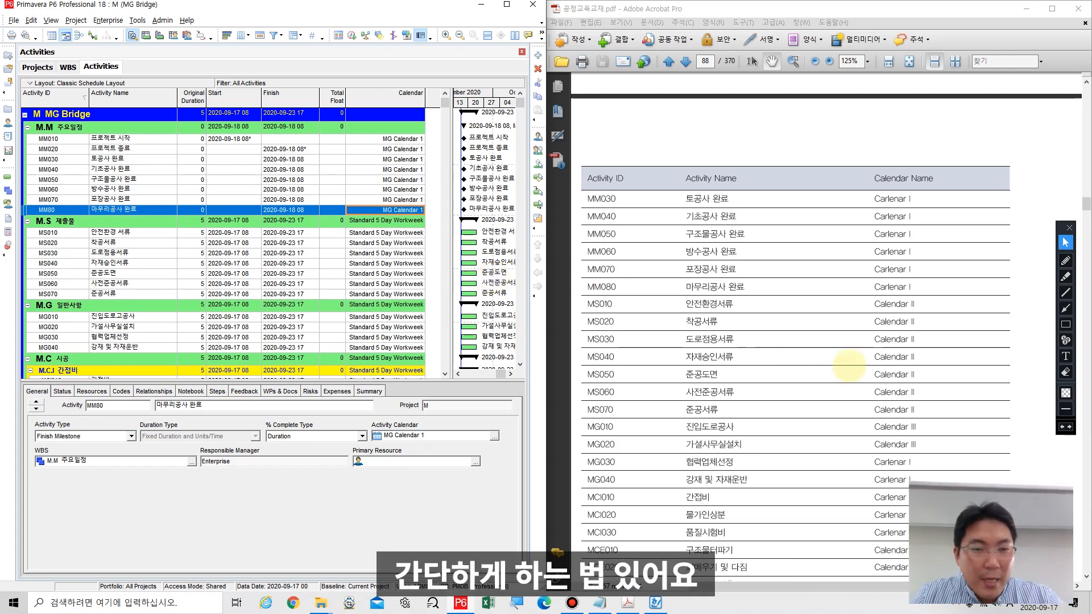
{"action": "scroll", "coordinate": [642, 341], "scroll_direction": "down", "scroll_amount": 3}
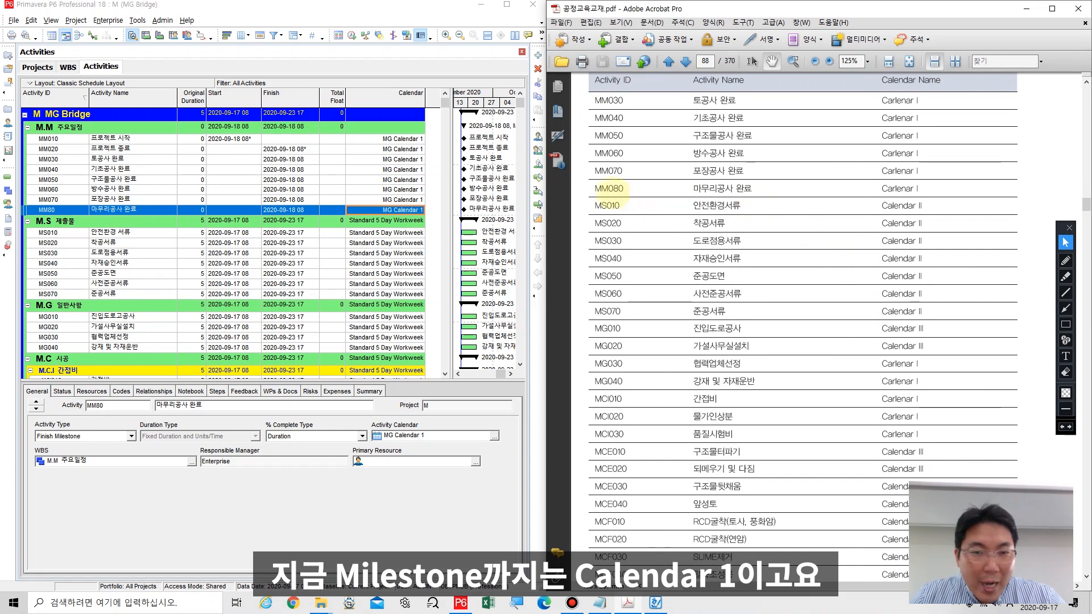
{"action": "scroll", "coordinate": [922, 142], "scroll_direction": "down", "scroll_amount": 3}
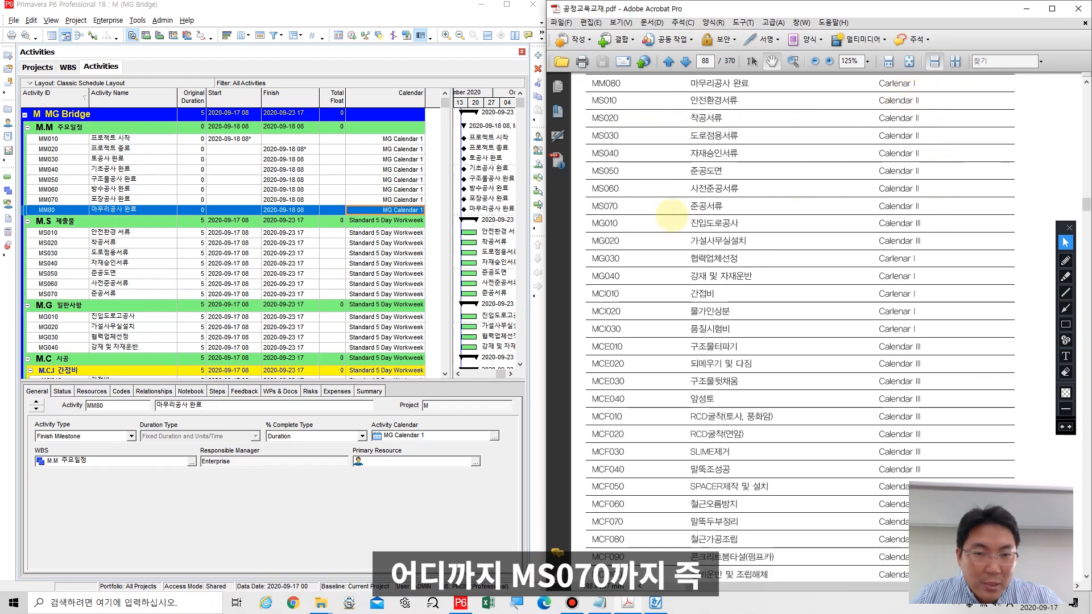
{"action": "scroll", "coordinate": [298, 253], "scroll_direction": "down", "scroll_amount": 2}
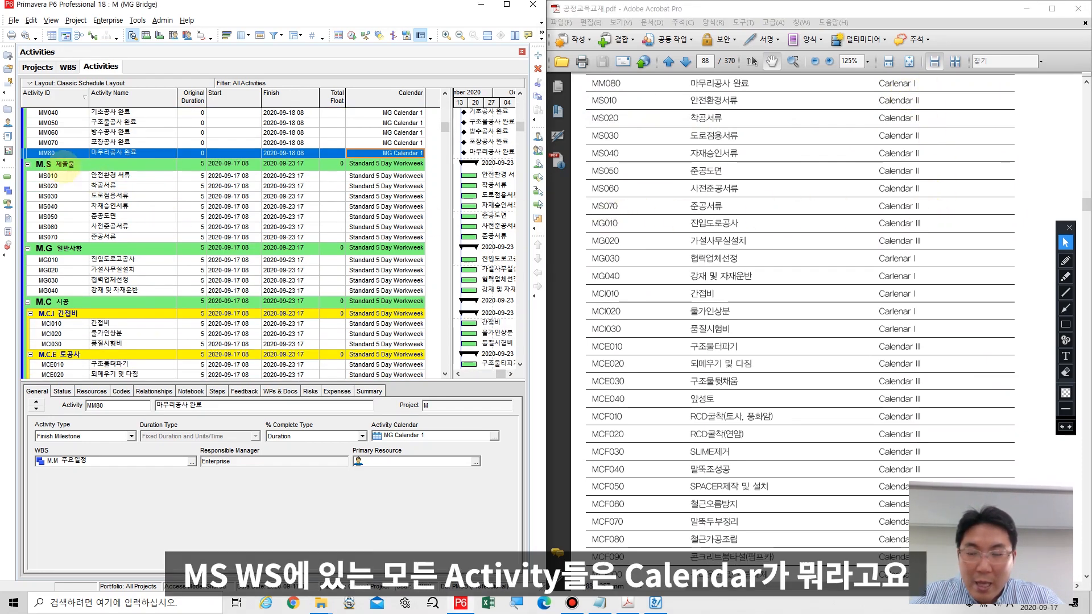
{"action": "left_click", "coordinate": [61, 165]}
{"action": "left_click", "coordinate": [66, 176]}
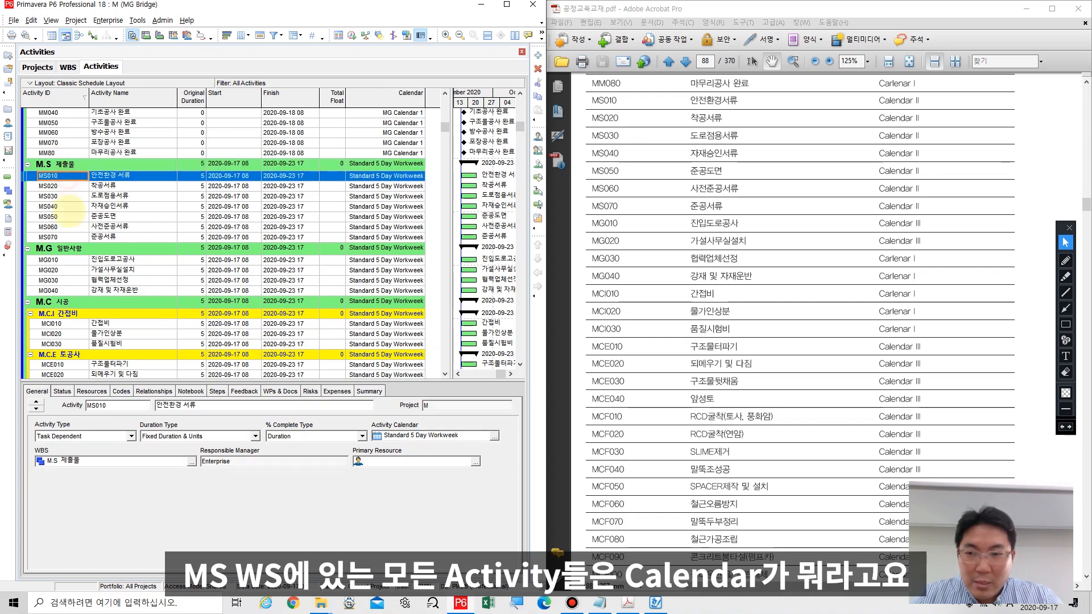
{"action": "left_click", "coordinate": [67, 237], "text": "shift"}
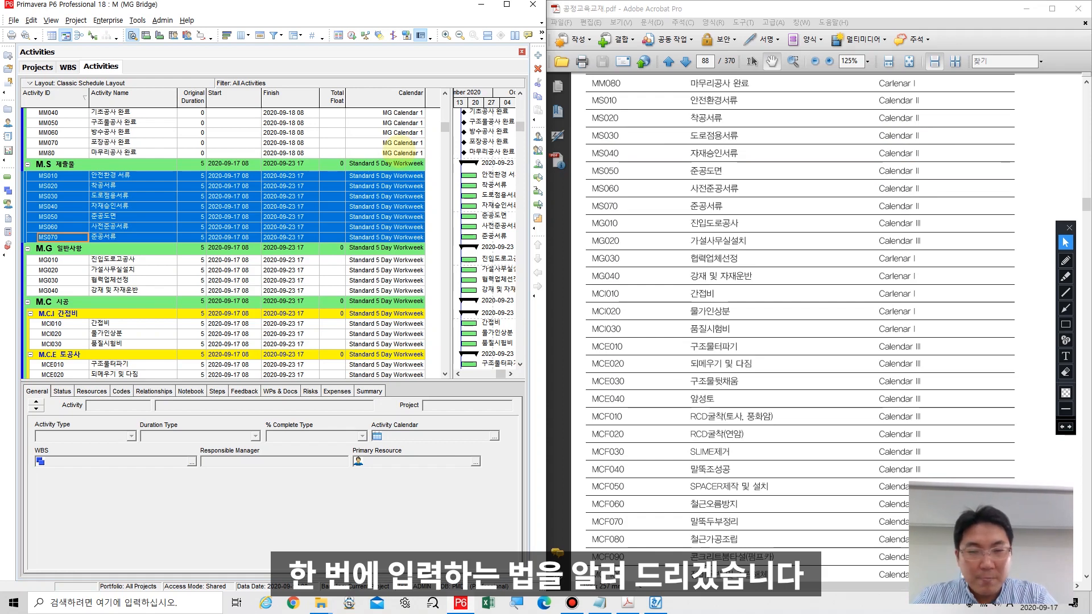
{"action": "left_click", "coordinate": [400, 152]}
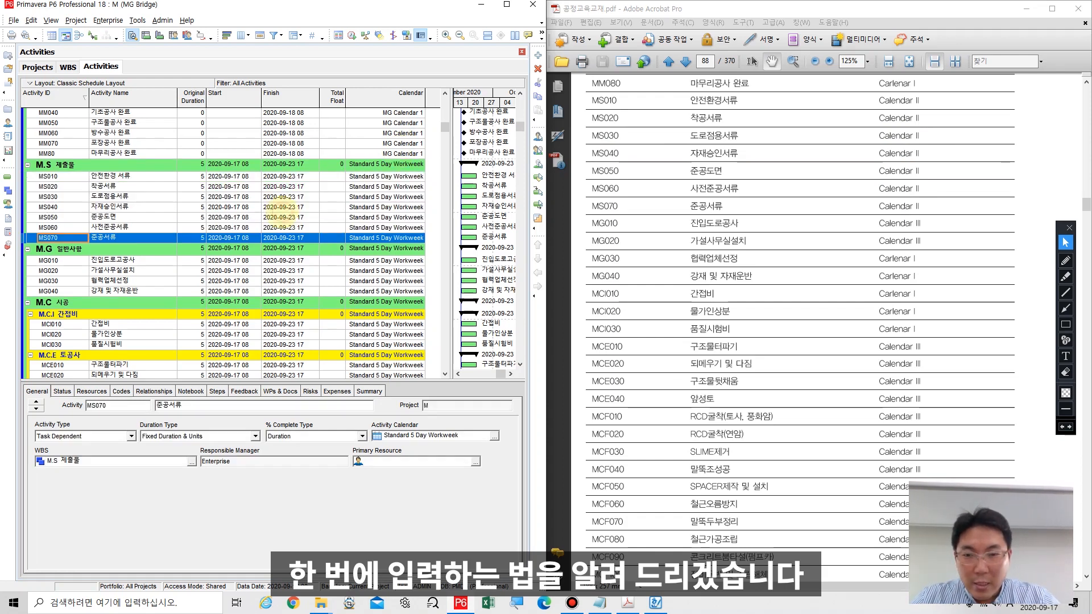
{"action": "left_click", "coordinate": [233, 187]}
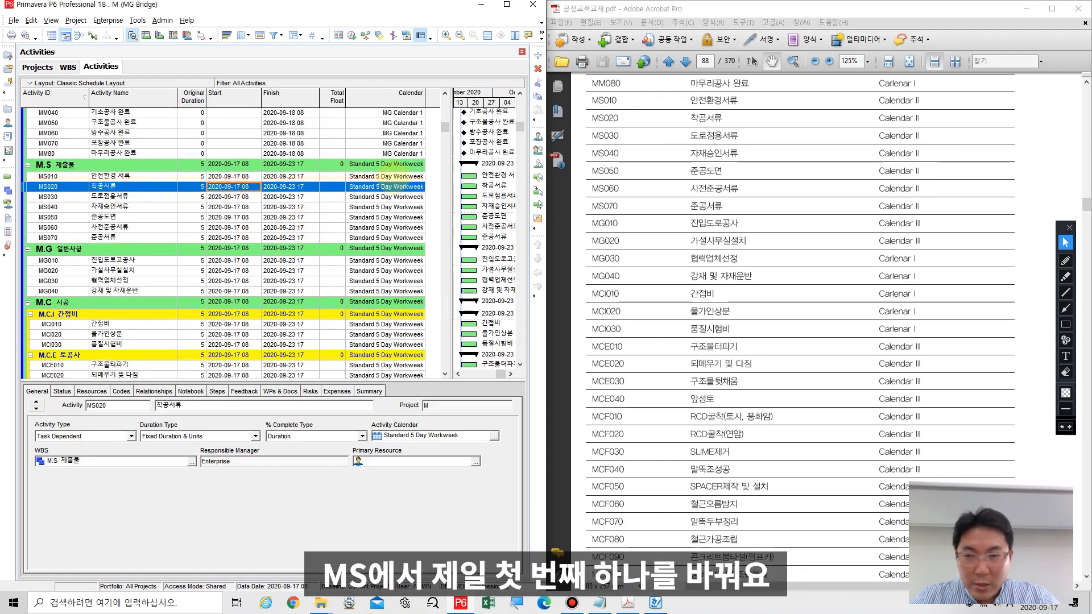
- Assign MG Calendar 2 to activity MS010 in the Calendar column
{"action": "left_click", "coordinate": [394, 176]}
{"action": "left_click", "coordinate": [392, 177]}
{"action": "left_click", "coordinate": [420, 177]}
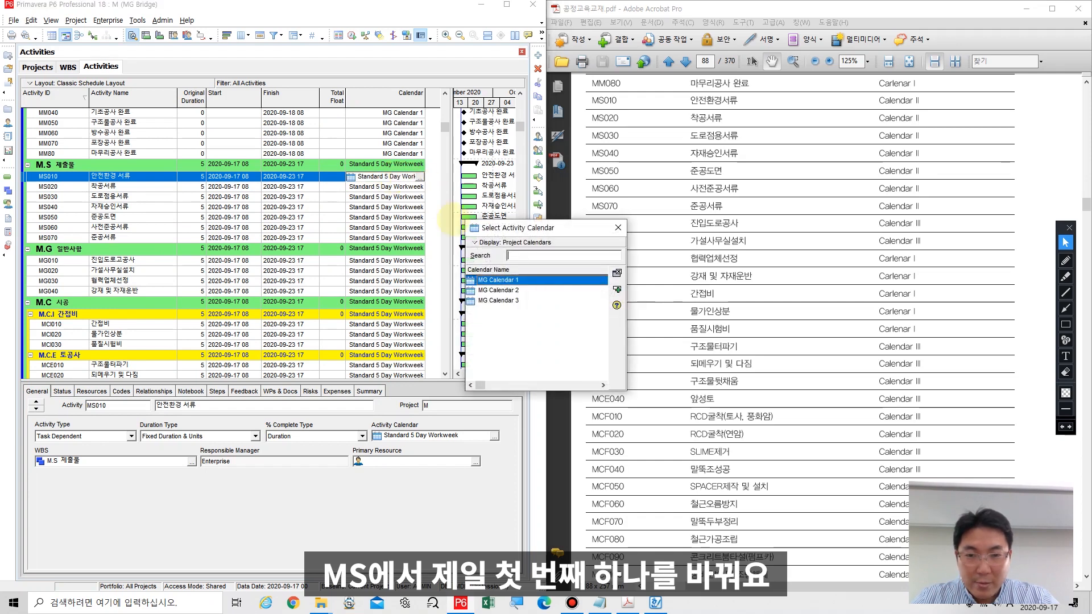
{"action": "double_click", "coordinate": [498, 290]}
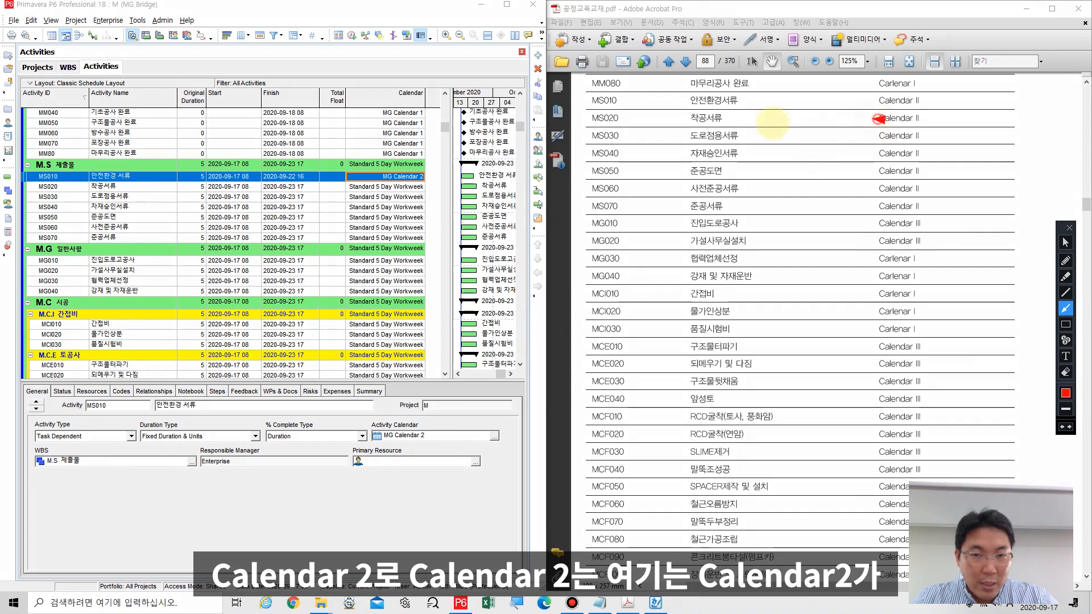
- Draw a red arrow from the textbook's Calendar II entry to the calendar cell of activity MS010
{"action": "left_click_drag", "start_coordinate": [878, 119], "coordinate": [432, 173]}
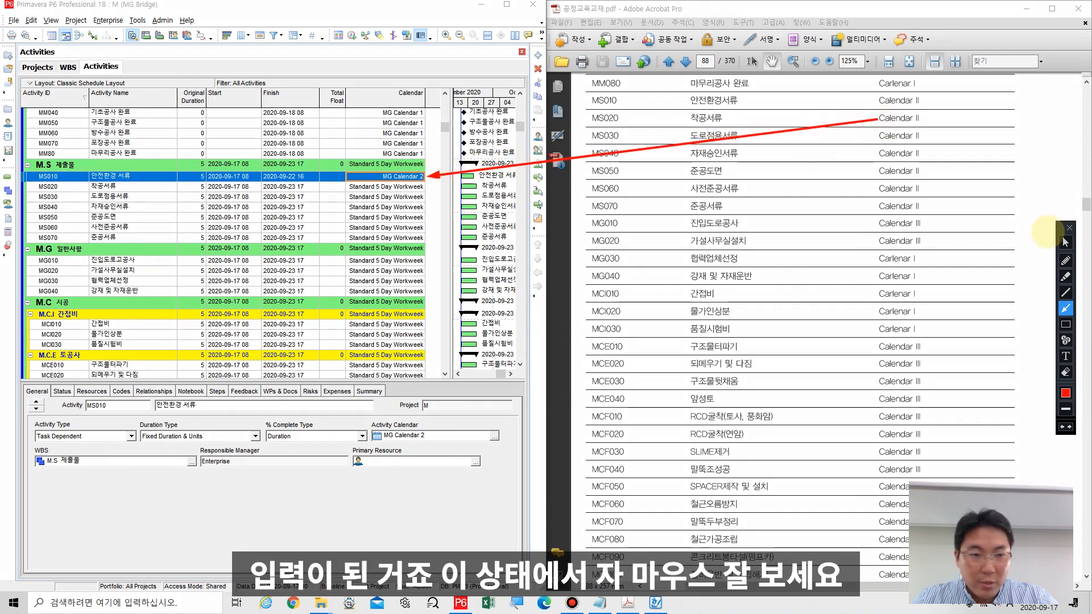
{"action": "left_click", "coordinate": [1066, 241]}
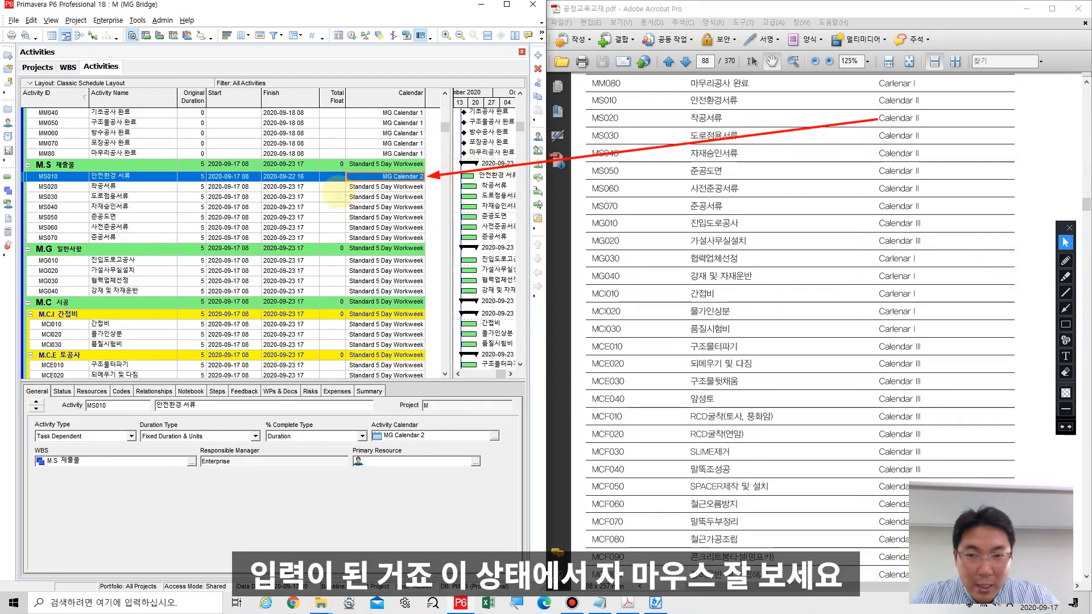
{"action": "left_click", "coordinate": [334, 154]}
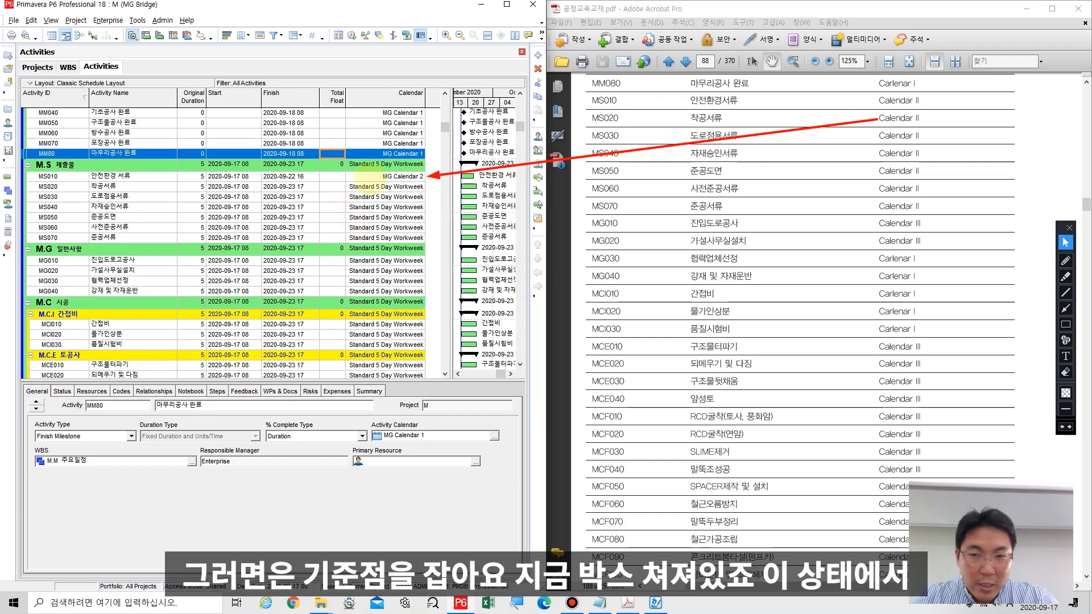
- Fill MG Calendar 2 down from MS010 through MS070 in the Calendar column, and erase the arrow annotation
{"action": "left_click", "coordinate": [368, 177]}
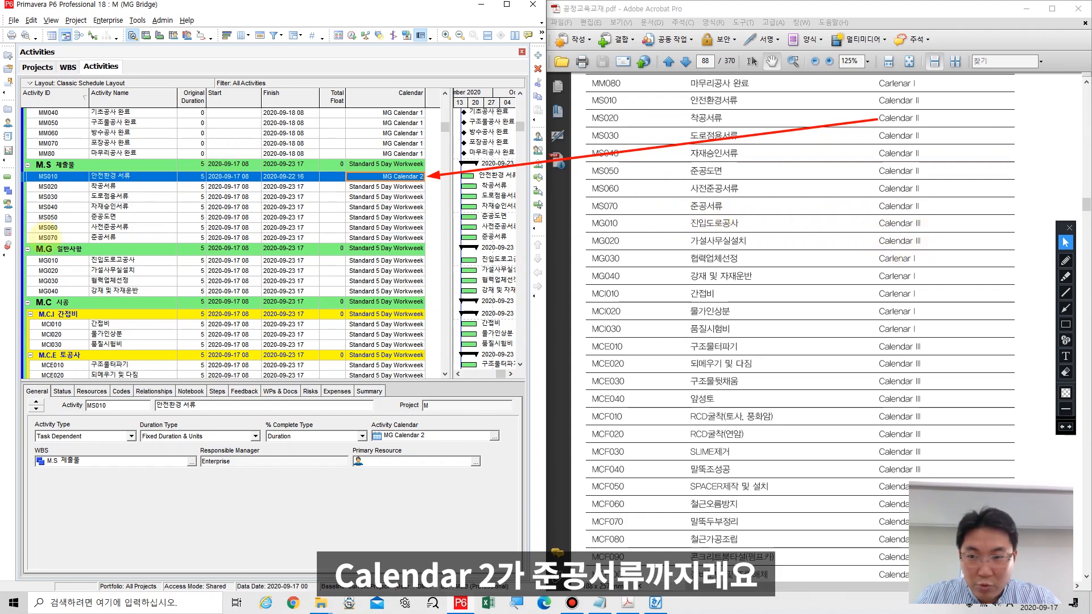
{"action": "left_click", "coordinate": [367, 238], "text": "shift"}
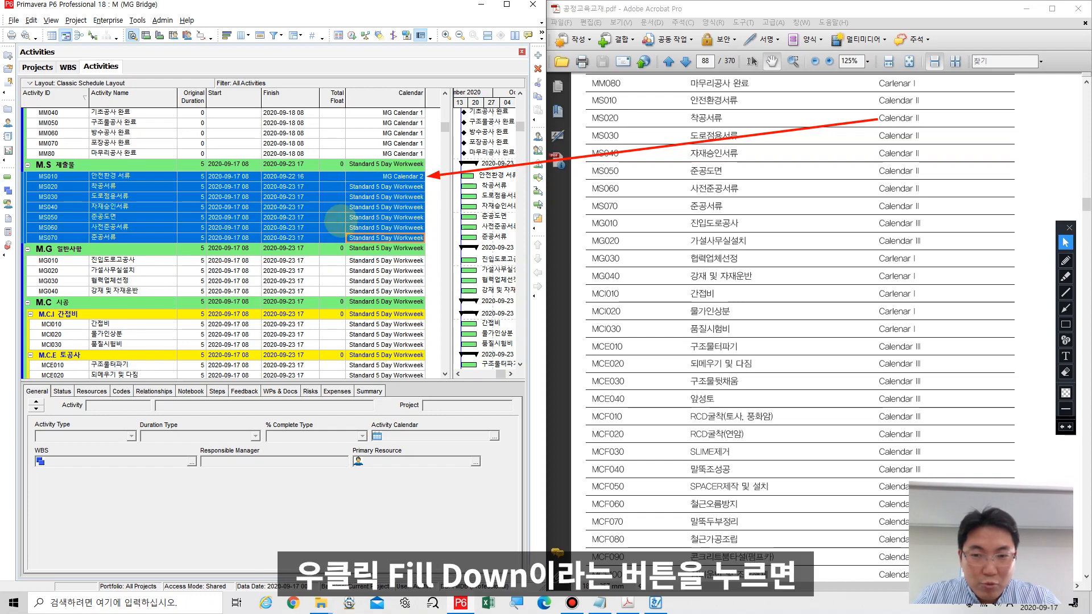
{"action": "right_click", "coordinate": [352, 212]}
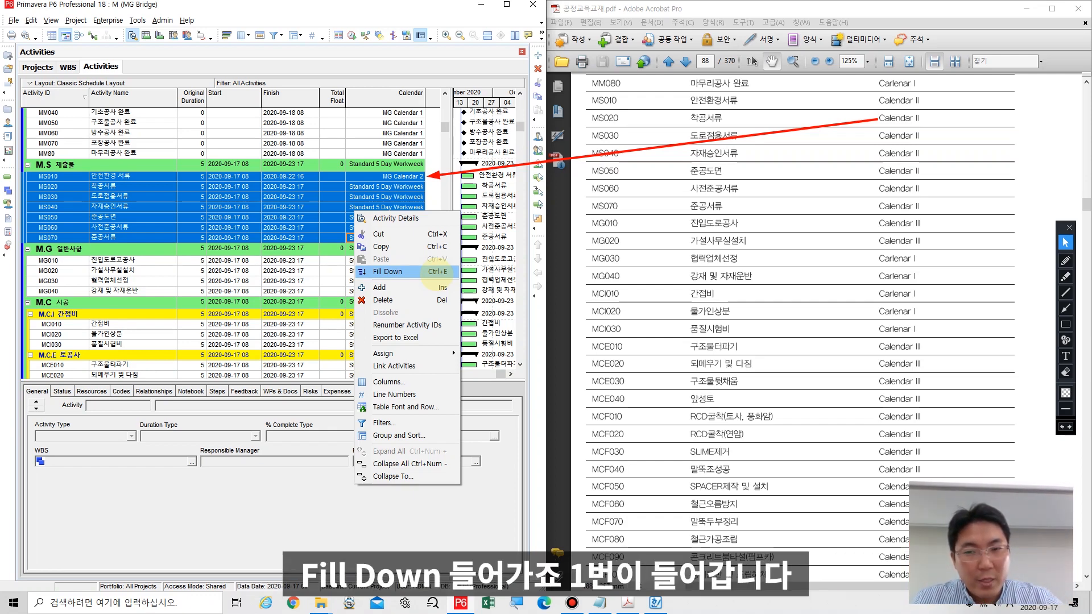
{"action": "left_click", "coordinate": [438, 272]}
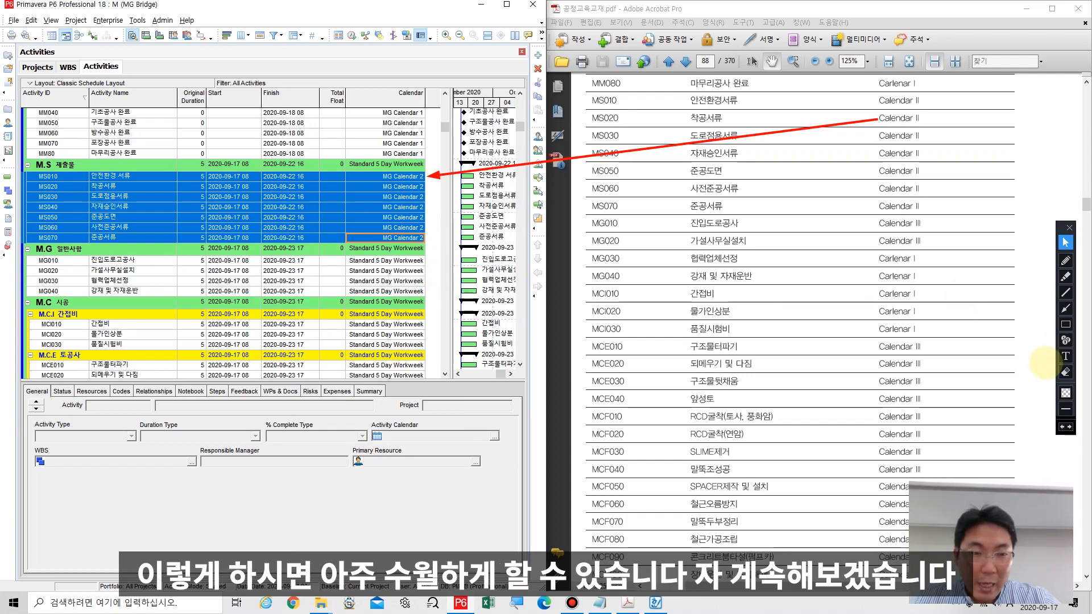
{"action": "left_click", "coordinate": [1066, 372]}
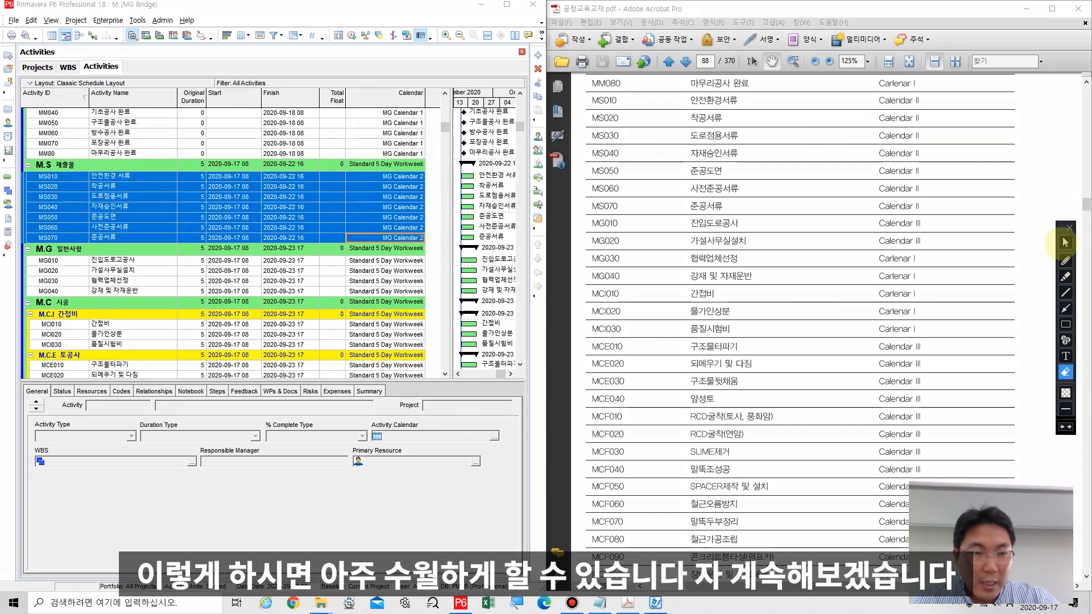
{"action": "left_click", "coordinate": [1065, 242]}
- Assign MG Calendar 3 to activity MG010 in the Calendar column
{"action": "scroll", "coordinate": [851, 398], "scroll_direction": "down", "scroll_amount": 3}
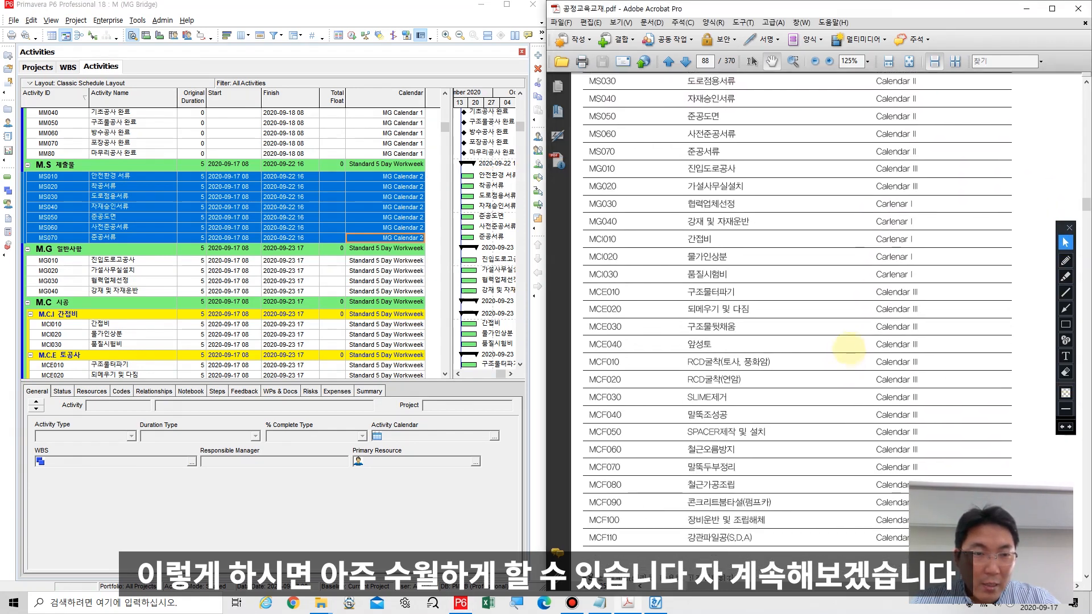
{"action": "scroll", "coordinate": [850, 348], "scroll_direction": "down", "scroll_amount": 3}
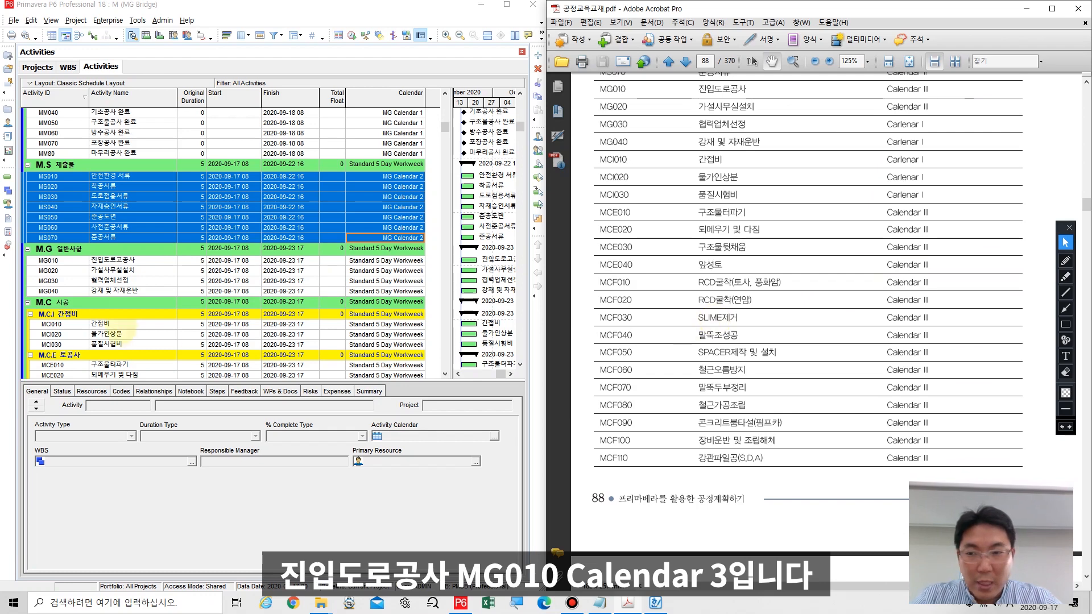
{"action": "left_click", "coordinate": [95, 262]}
{"action": "scroll", "coordinate": [94, 262], "scroll_direction": "down", "scroll_amount": 2}
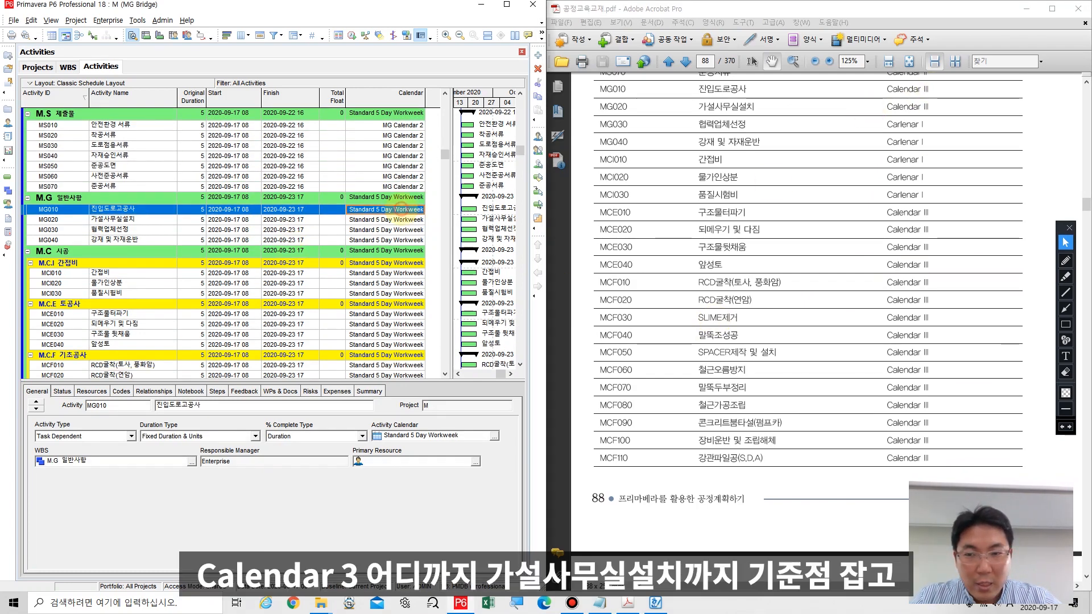
{"action": "left_click", "coordinate": [419, 209]}
{"action": "left_click", "coordinate": [420, 210]}
{"action": "double_click", "coordinate": [499, 301]}
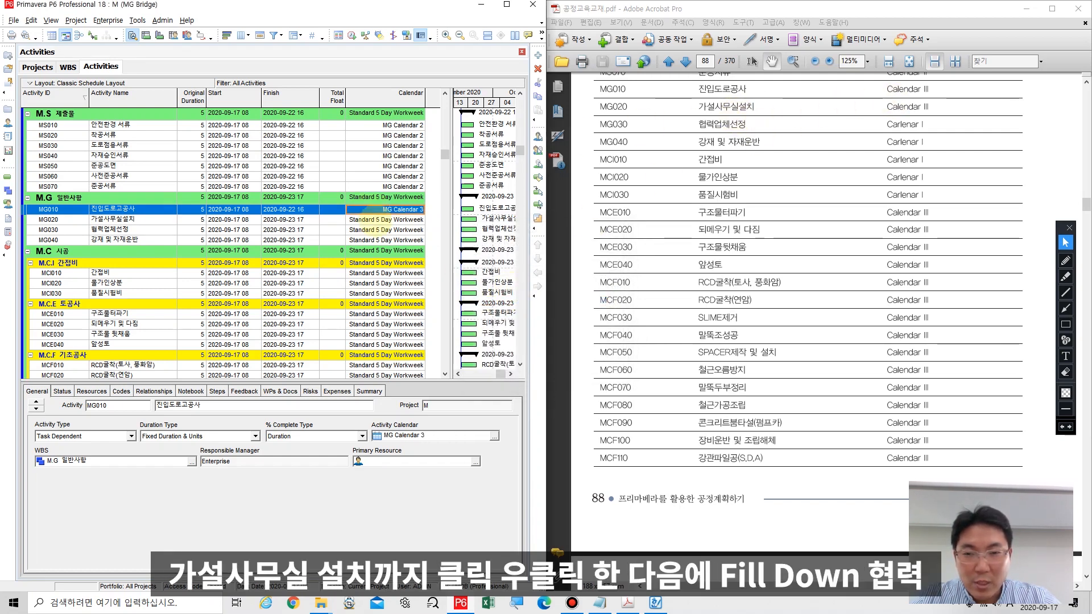
- Fill MG Calendar 3 down from MG010 to MG020 in the Calendar column
{"action": "left_click", "coordinate": [398, 219], "text": "shift"}
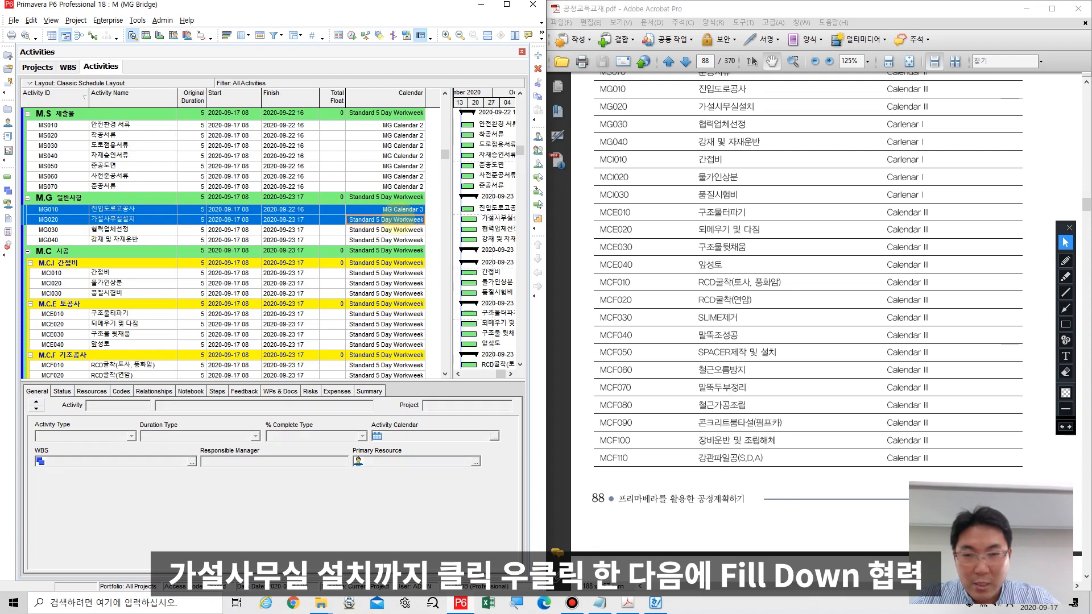
{"action": "right_click", "coordinate": [401, 219]}
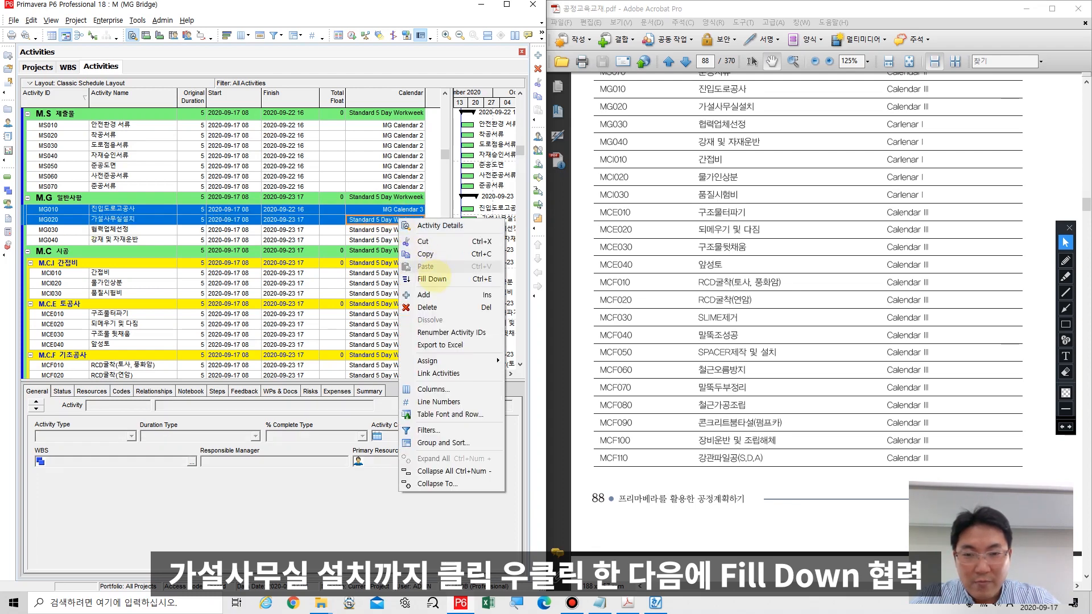
{"action": "left_click", "coordinate": [433, 279]}
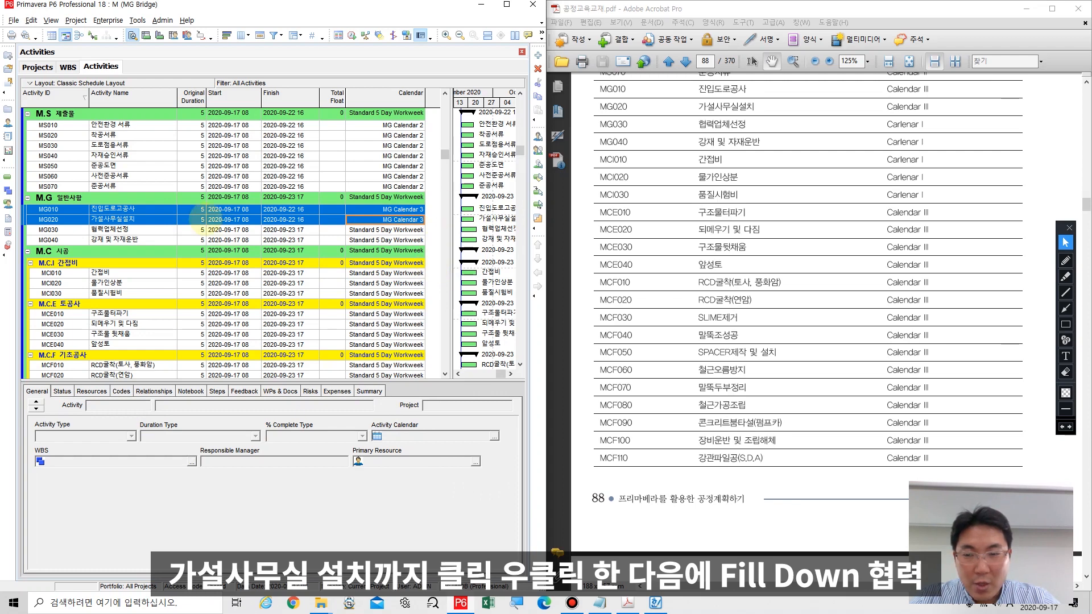
- Assign MG Calendar 1 to activity MG030 in the Calendar column
{"action": "left_click", "coordinate": [746, 162]}
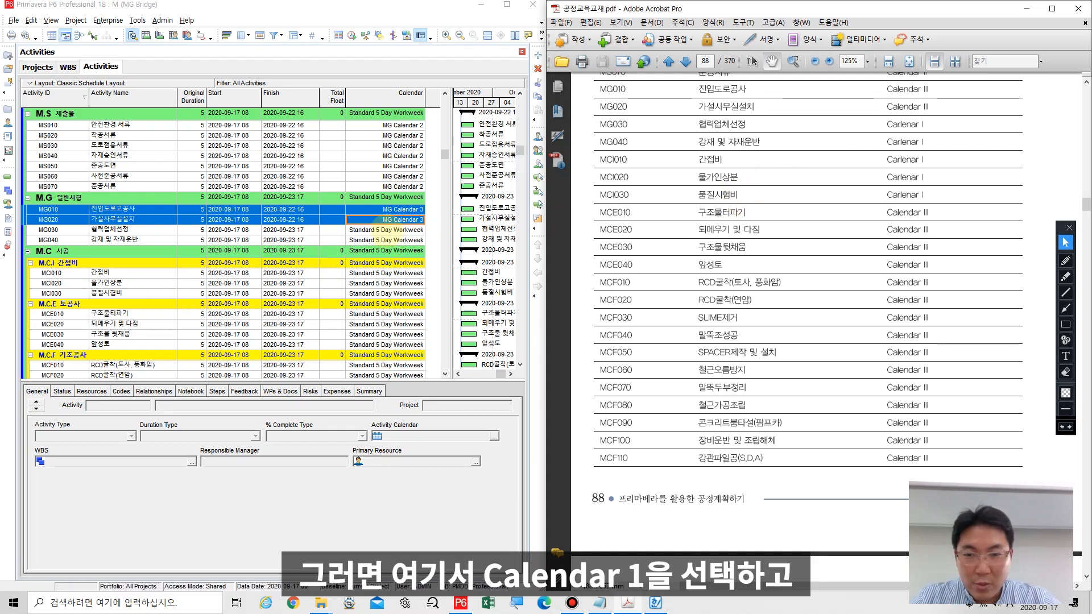
{"action": "left_click", "coordinate": [392, 229]}
{"action": "left_click", "coordinate": [393, 229]}
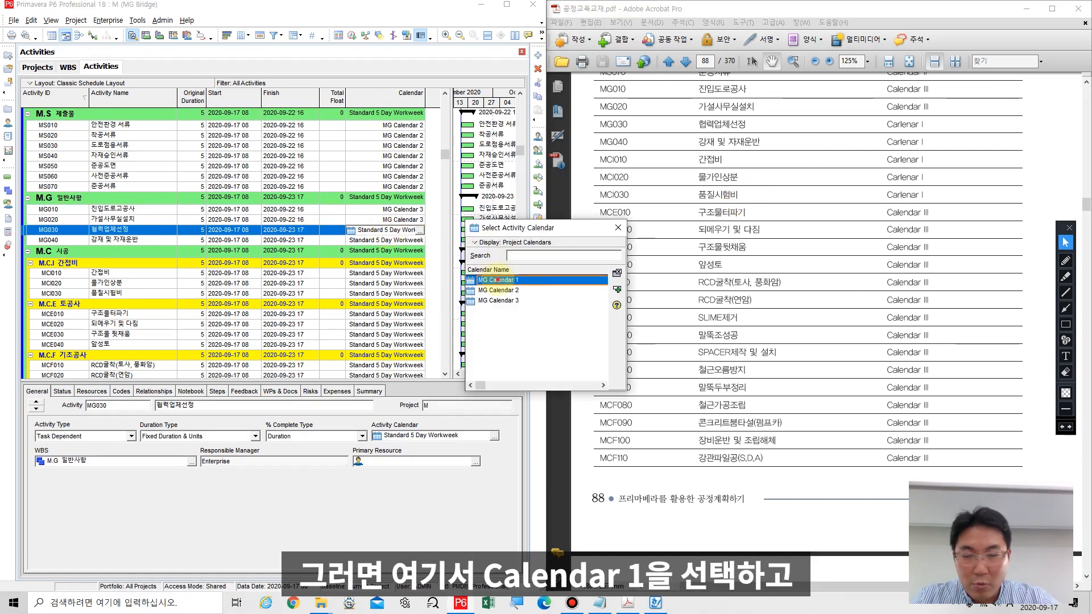
{"action": "double_click", "coordinate": [495, 280]}
- Mark the calendar cells from MG030 to MCI030 with a red bracket and an arrow from the textbook's Calendar I entries
{"action": "left_click", "coordinate": [1065, 261]}
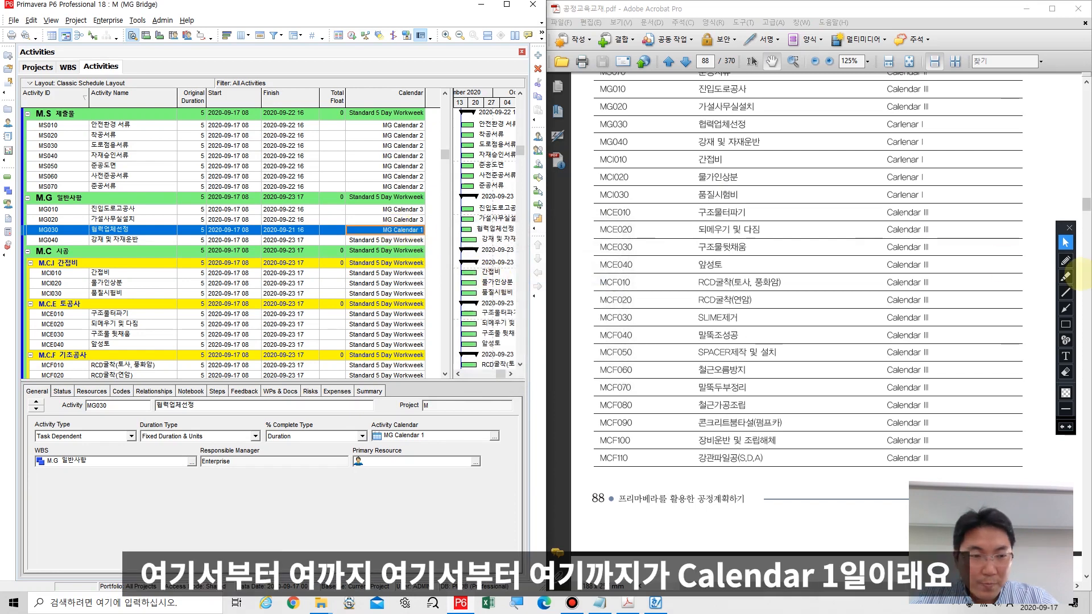
{"action": "left_click_drag", "start_coordinate": [424, 223], "coordinate": [433, 246]}
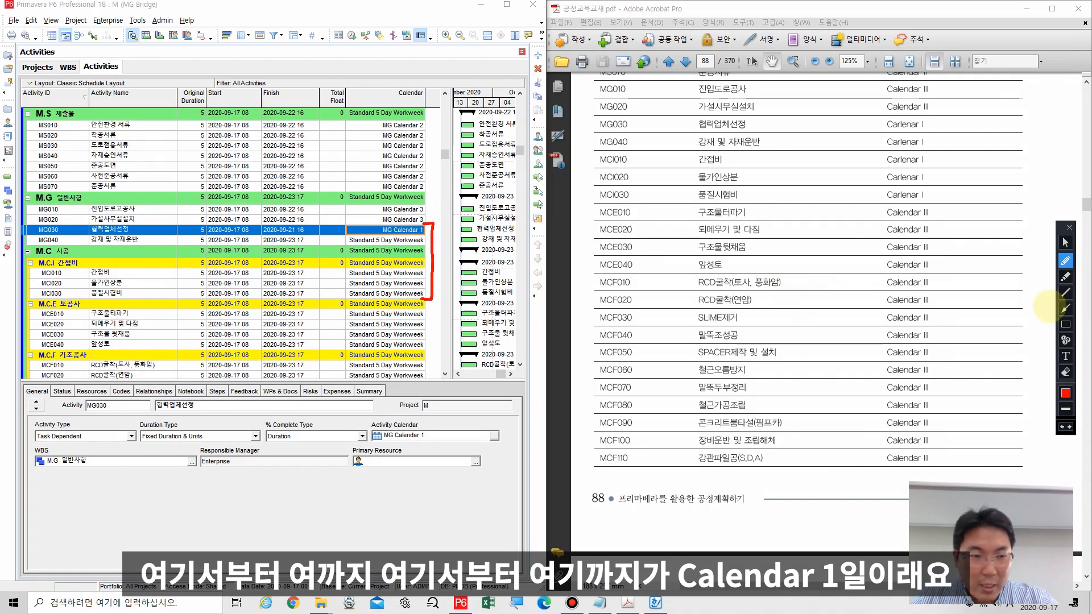
{"action": "left_click", "coordinate": [1066, 307]}
{"action": "mouse_move", "coordinate": [879, 170]}
{"action": "left_mouse_down"}
{"action": "mouse_move", "coordinate": [432, 238]}
{"action": "mouse_move", "coordinate": [436, 257]}
{"action": "left_mouse_up"}
{"action": "left_click", "coordinate": [1065, 242]}
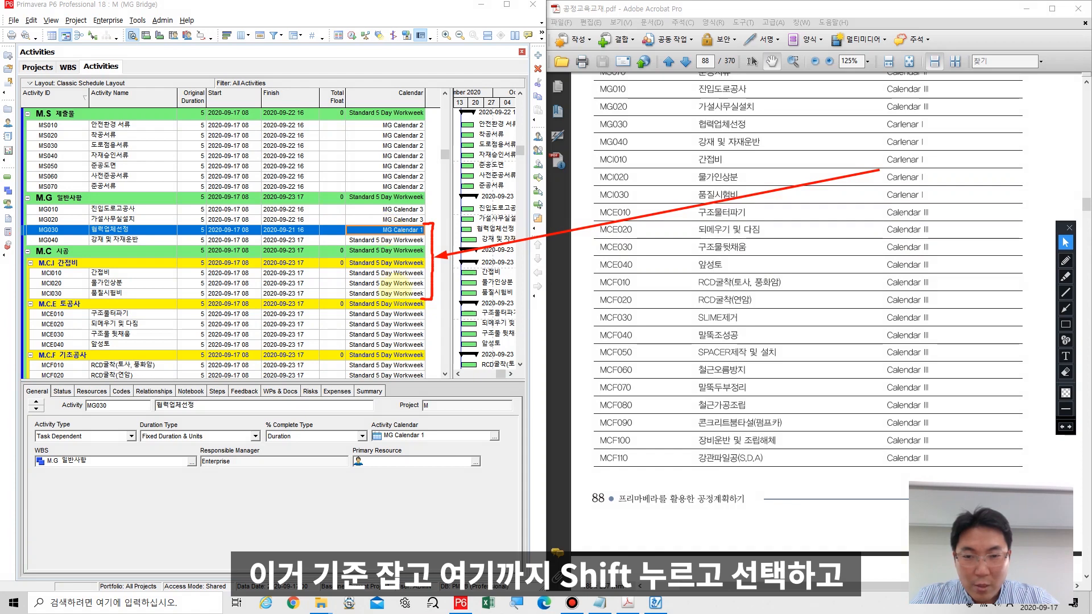
- Fill MG Calendar 1 down from MG030 through MCI030 in the Calendar column
{"action": "left_click", "coordinate": [401, 293], "text": "shift"}
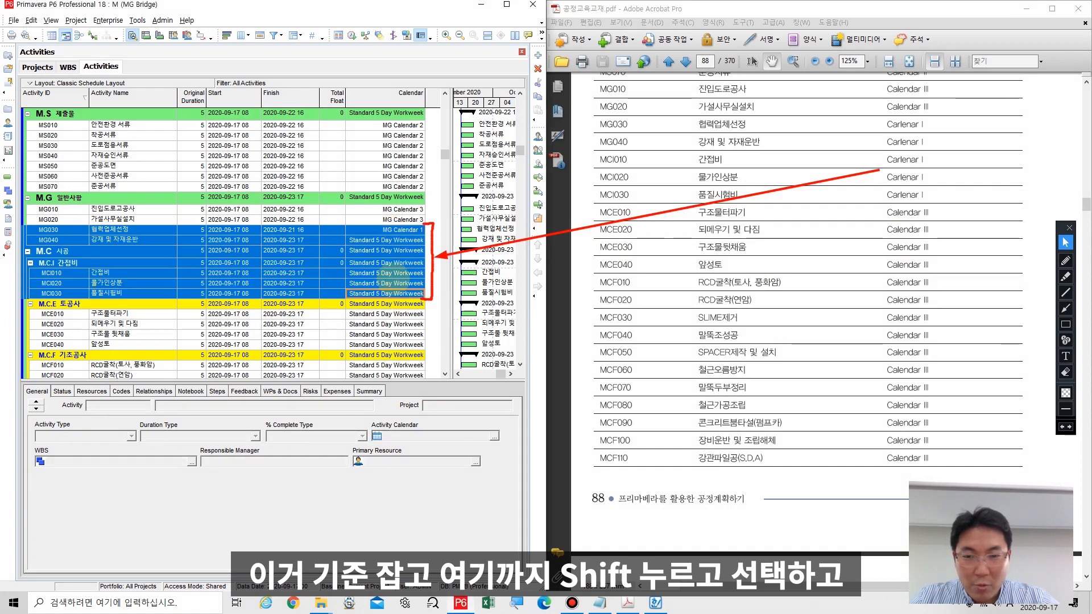
{"action": "right_click", "coordinate": [399, 267]}
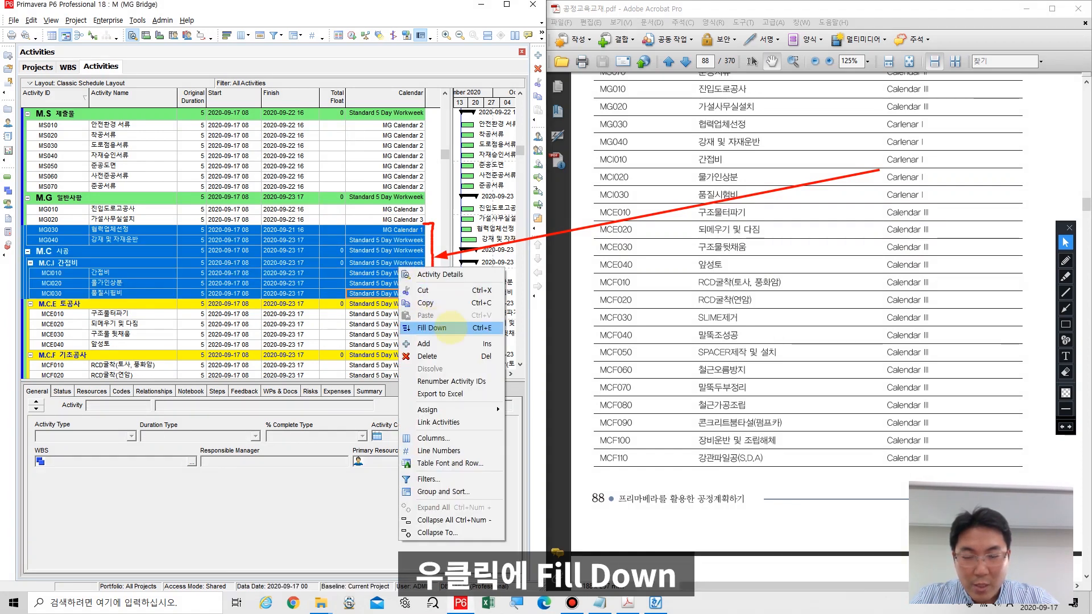
{"action": "left_click", "coordinate": [451, 327]}
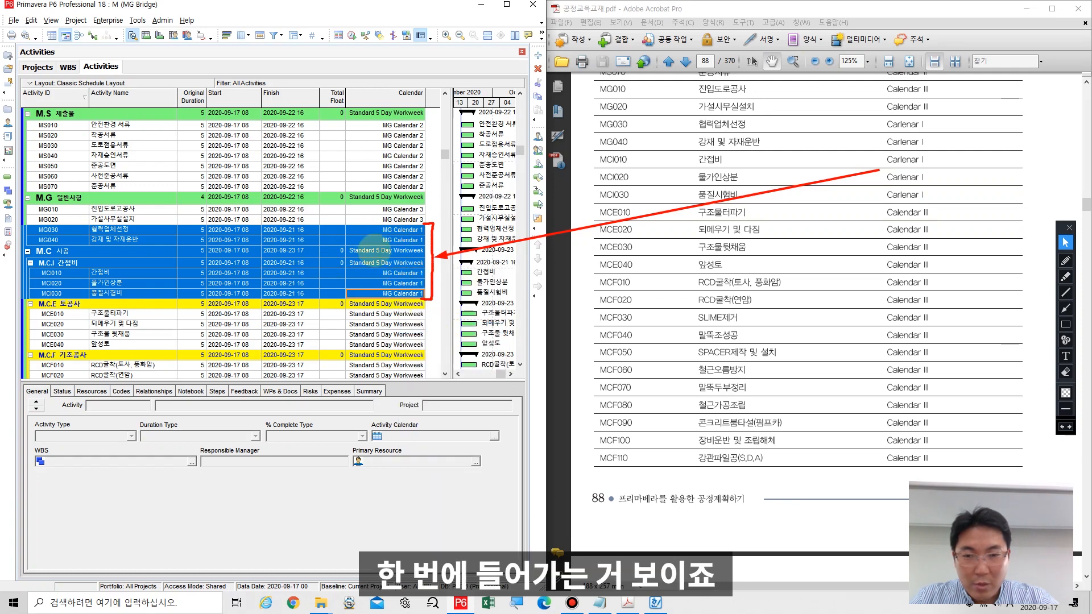
{"action": "left_click", "coordinate": [395, 324]}
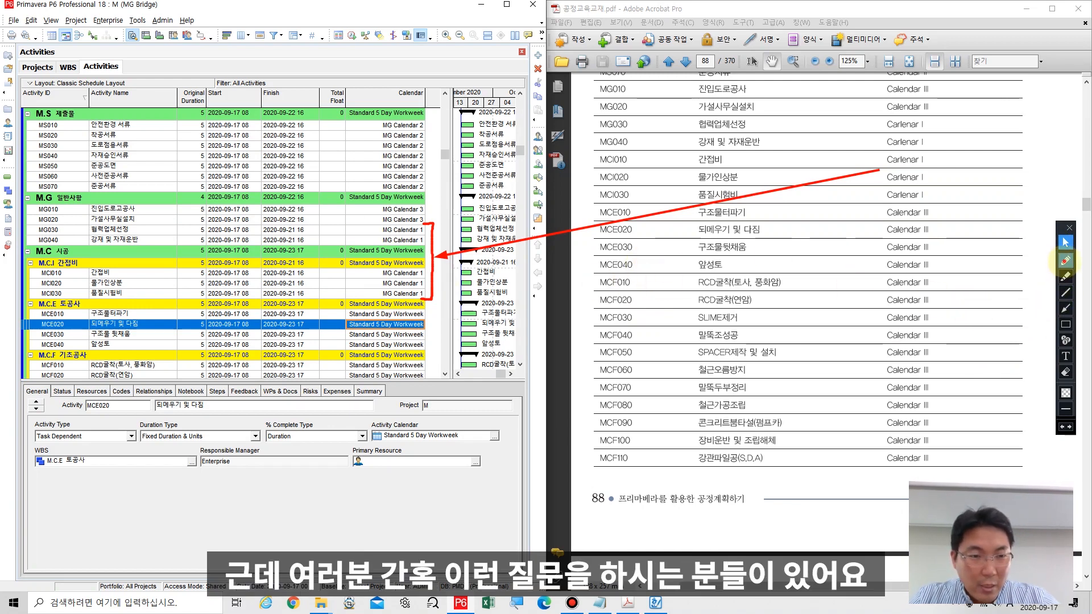
- Circle the calendar cells of MCI020 and MCI030 in red and underline the calendar values of the WBS summary rows
{"action": "left_click", "coordinate": [1065, 260]}
{"action": "mouse_move", "coordinate": [418, 298]}
{"action": "left_mouse_down"}
{"action": "mouse_move", "coordinate": [376, 275]}
{"action": "mouse_move", "coordinate": [420, 283]}
{"action": "mouse_move", "coordinate": [411, 299]}
{"action": "left_mouse_up"}
{"action": "mouse_move", "coordinate": [347, 271]}
{"action": "left_mouse_down"}
{"action": "mouse_move", "coordinate": [427, 270]}
{"action": "mouse_move", "coordinate": [407, 256]}
{"action": "mouse_move", "coordinate": [434, 257]}
{"action": "left_mouse_up"}
{"action": "left_click_drag", "start_coordinate": [347, 206], "coordinate": [407, 208]}
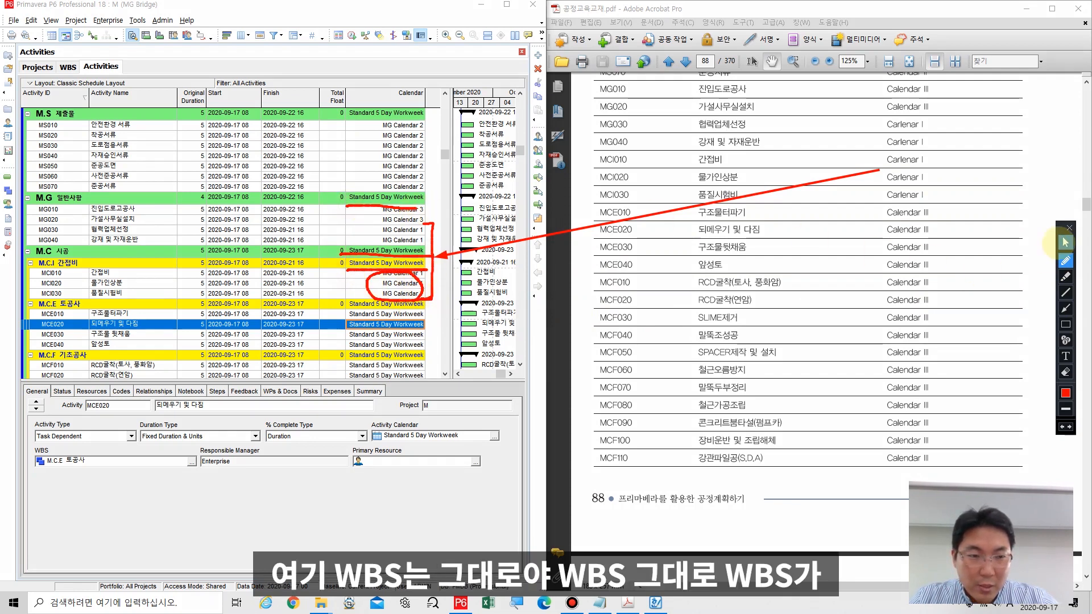
{"action": "left_click", "coordinate": [1065, 243]}
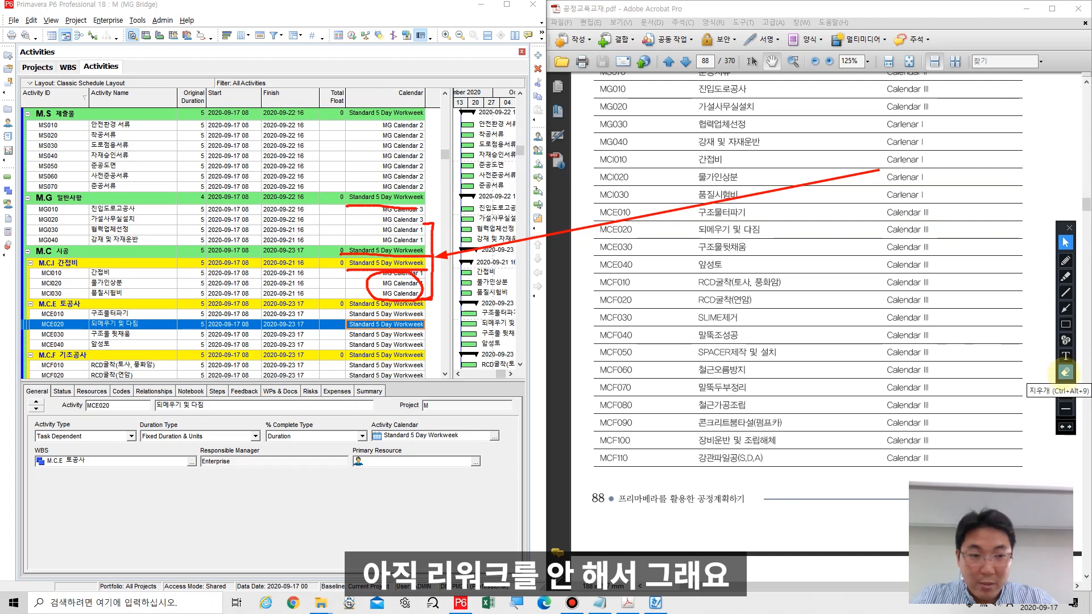
- Erase the red annotations and refresh the activity table so the WBS summary rows' calendars update
{"action": "left_click", "coordinate": [1066, 372]}
{"action": "left_click", "coordinate": [1065, 372]}
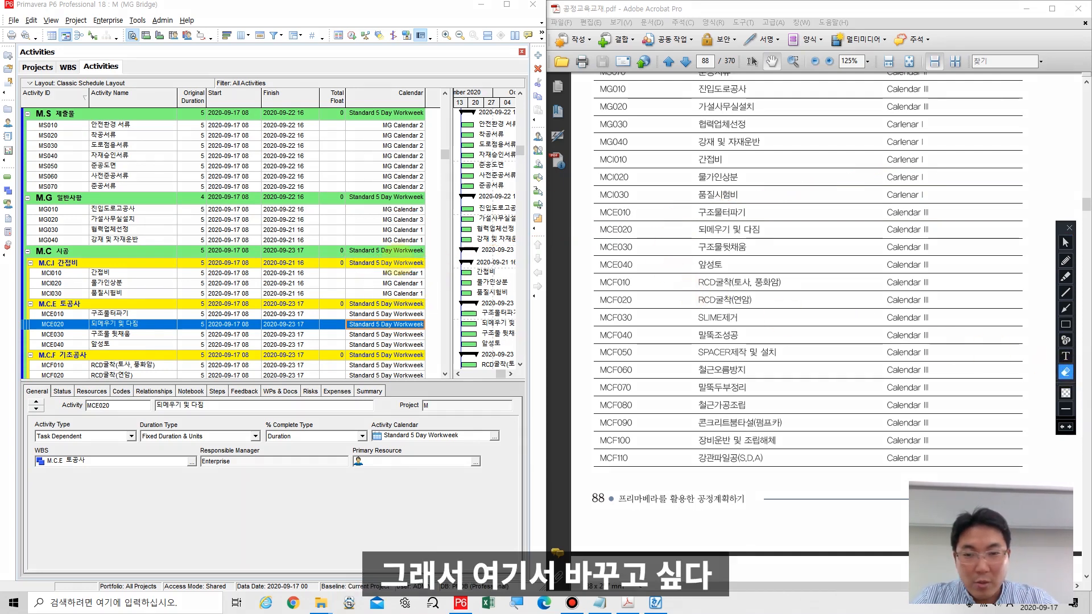
{"action": "left_click", "coordinate": [1066, 243]}
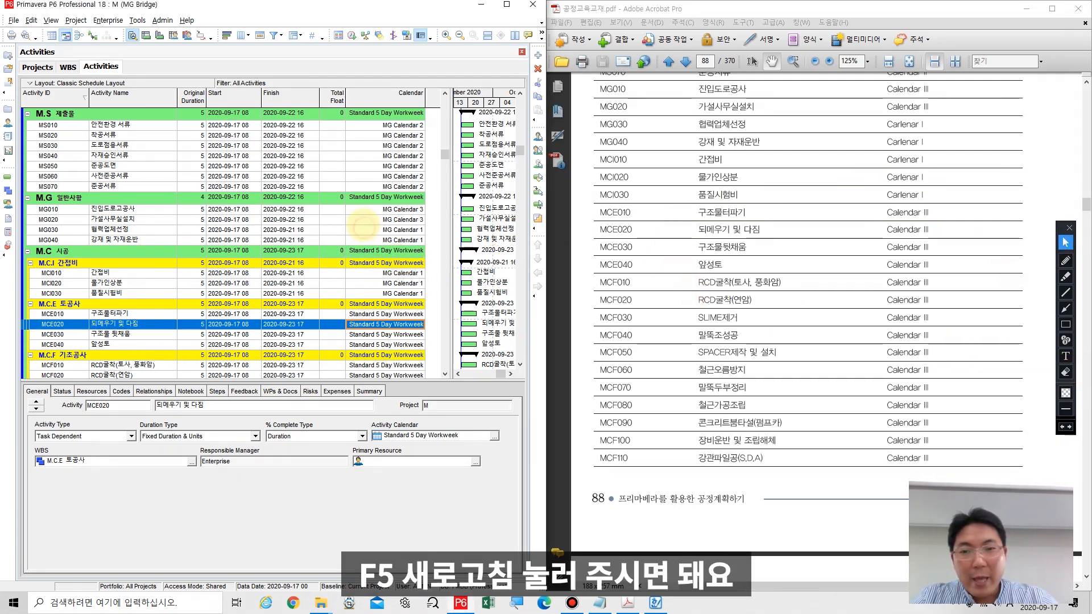
{"action": "left_click", "coordinate": [363, 221]}
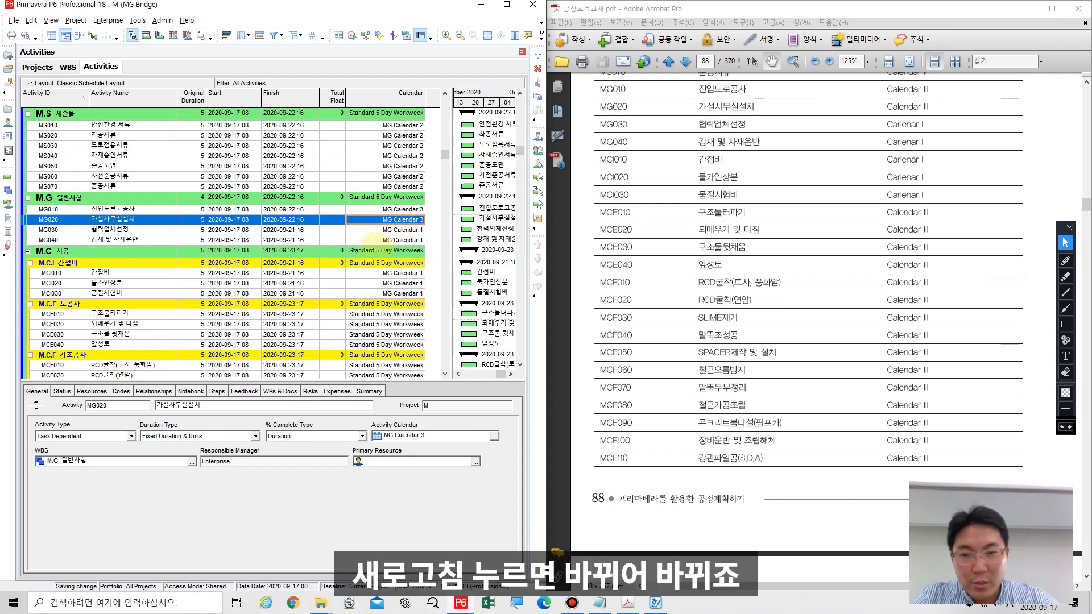
{"action": "key", "text": "F5"}
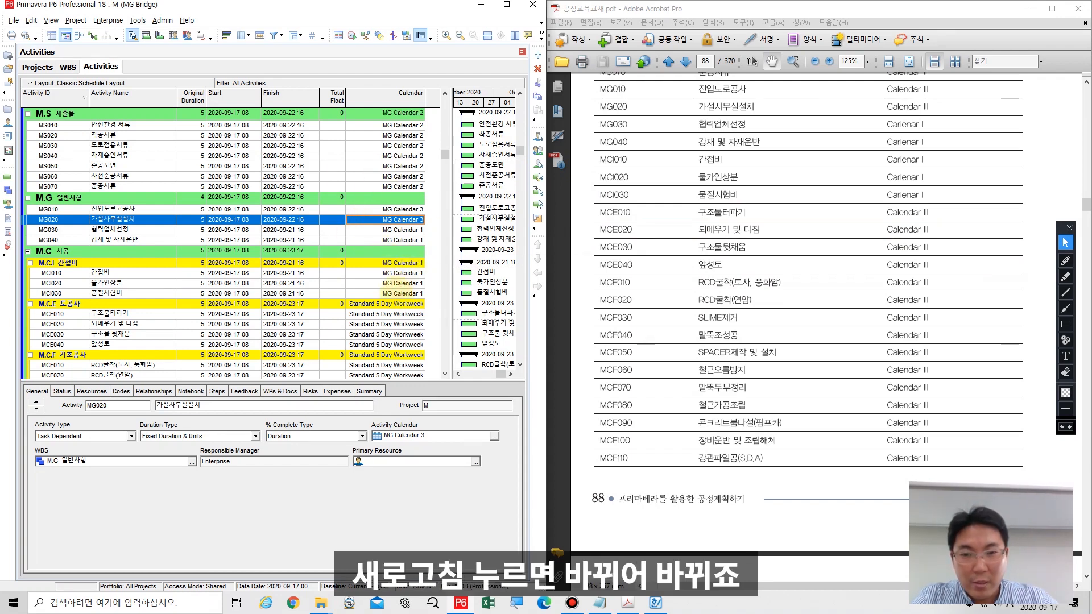
- Compare the calendars of the M.S, M.G and M.C summary rows with those of activities MG010 to MG040 and MCI020
{"action": "left_click", "coordinate": [401, 114]}
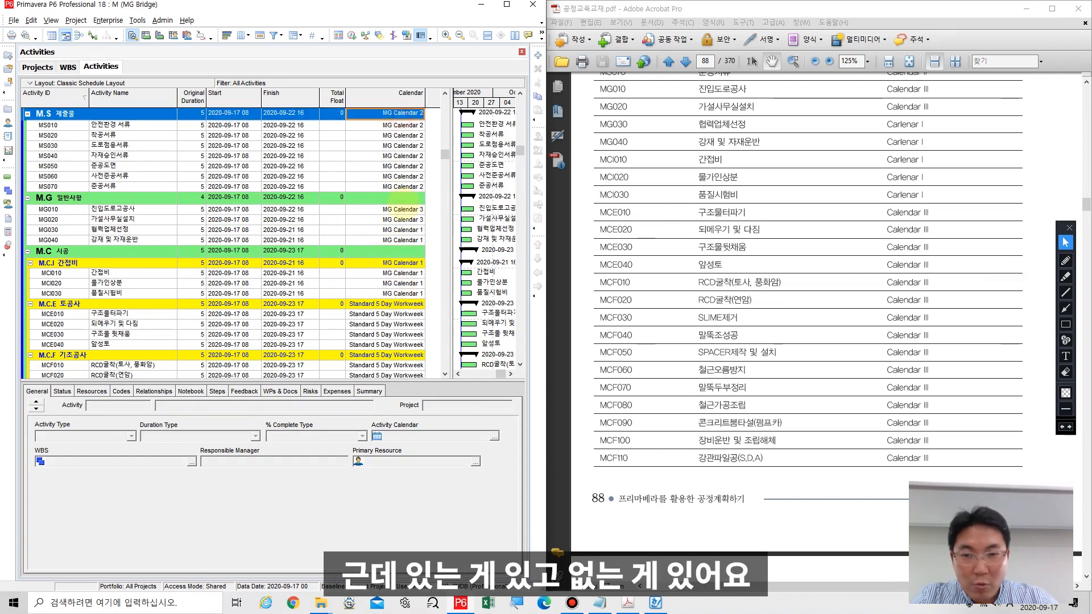
{"action": "left_click", "coordinate": [401, 199]}
{"action": "left_click", "coordinate": [373, 283]}
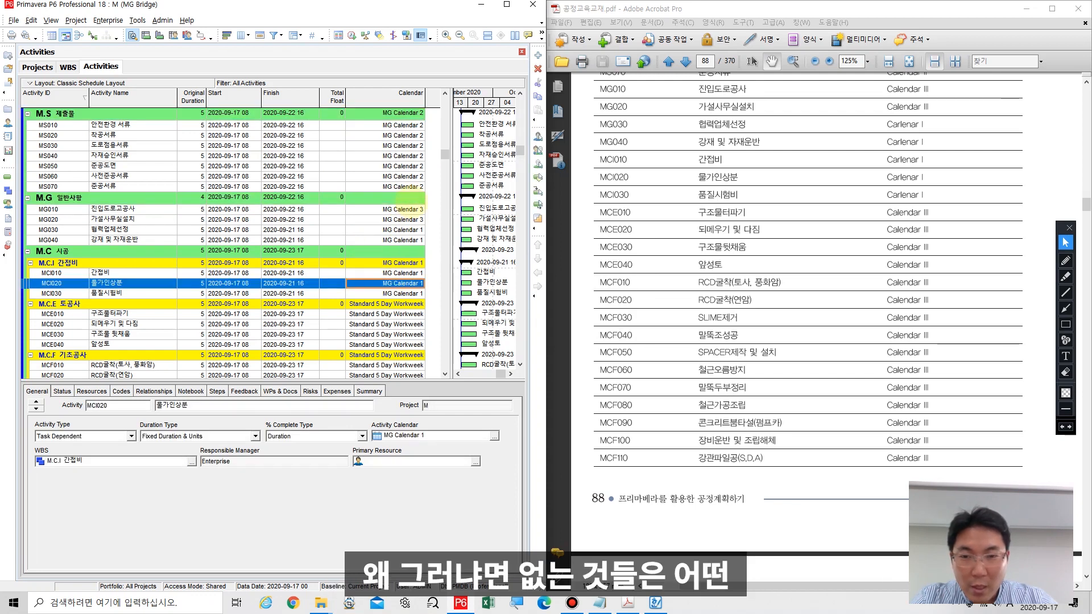
{"action": "left_click", "coordinate": [410, 197]}
{"action": "left_click", "coordinate": [409, 209]}
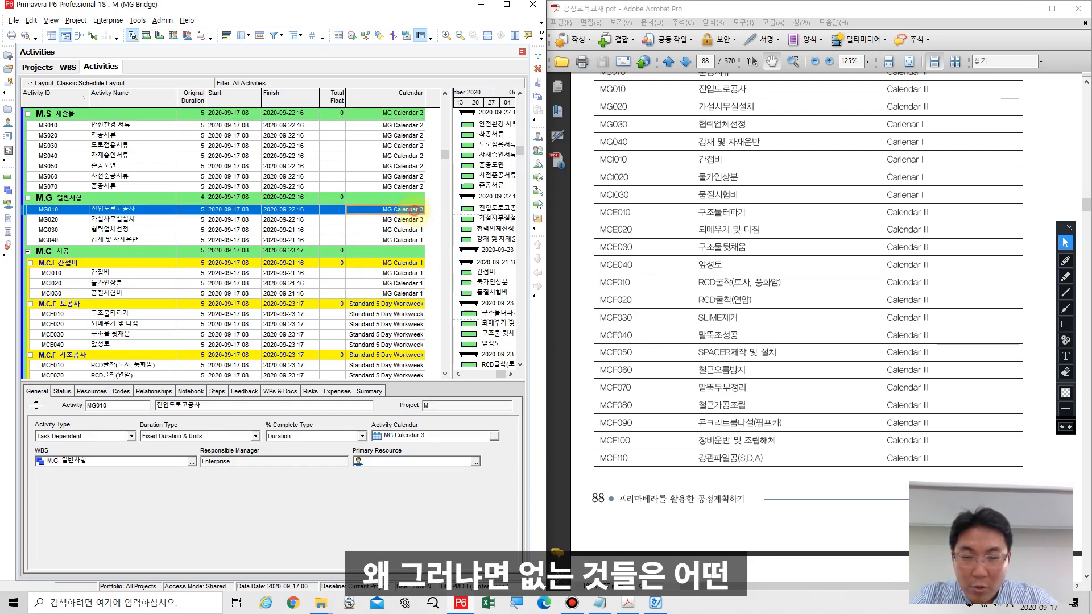
{"action": "left_click", "coordinate": [382, 220]}
{"action": "left_click", "coordinate": [387, 230]}
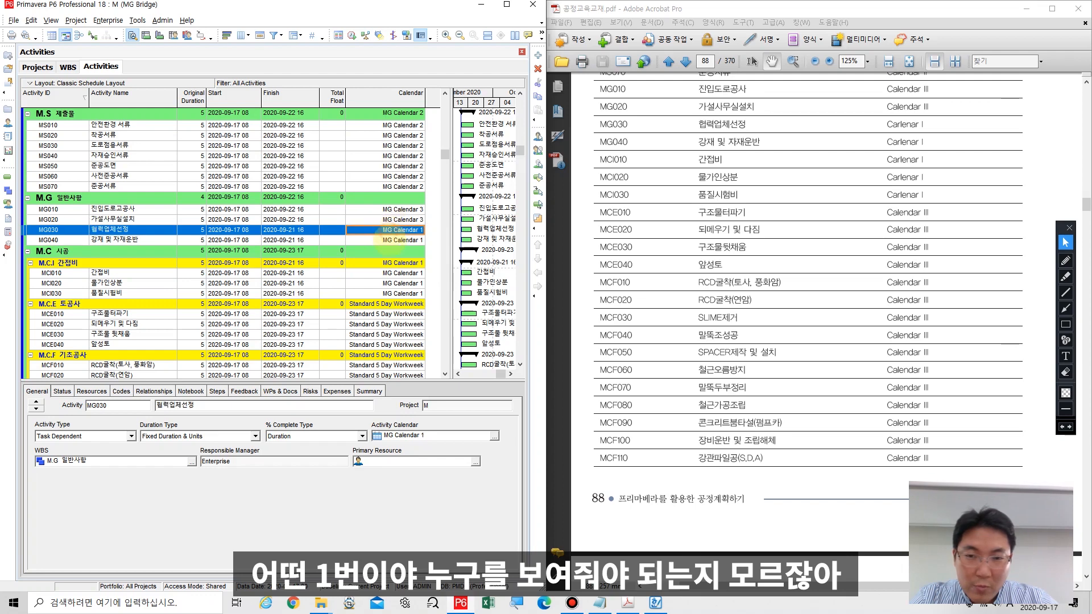
{"action": "left_click", "coordinate": [389, 240]}
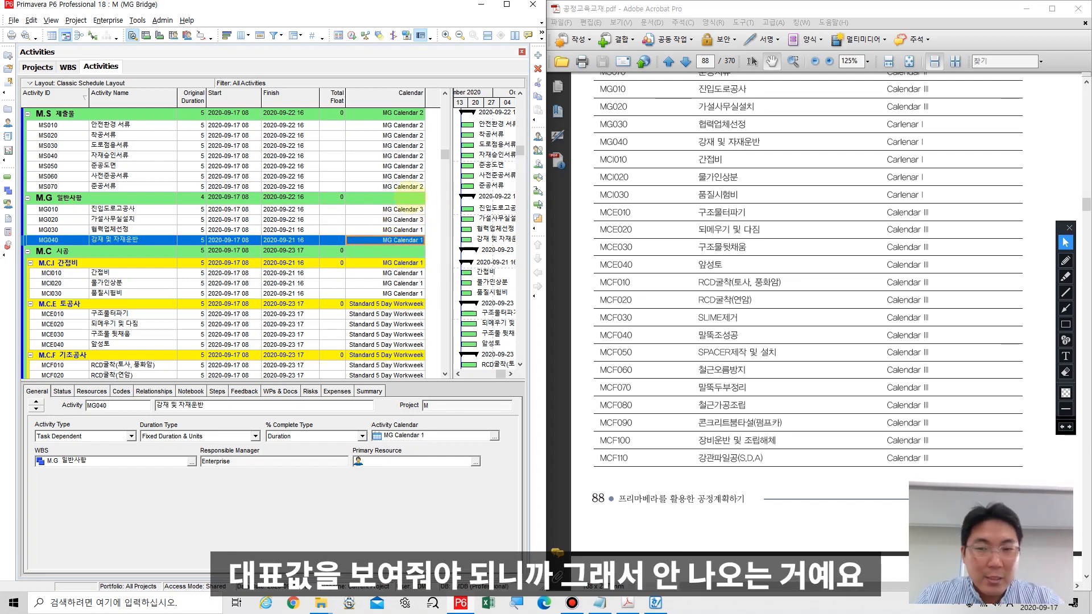
{"action": "left_click", "coordinate": [406, 251]}
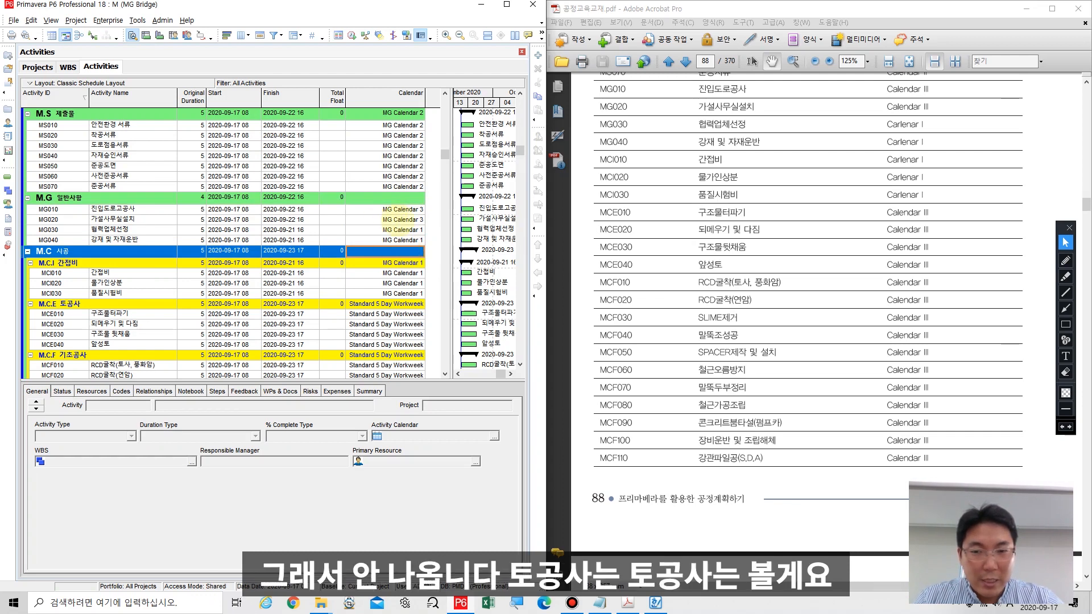
- Assign MG Calendar 3 to activity MCE010 in the Calendar column, following the textbook's calendar table
{"action": "scroll", "coordinate": [200, 194], "scroll_direction": "down", "scroll_amount": 3}
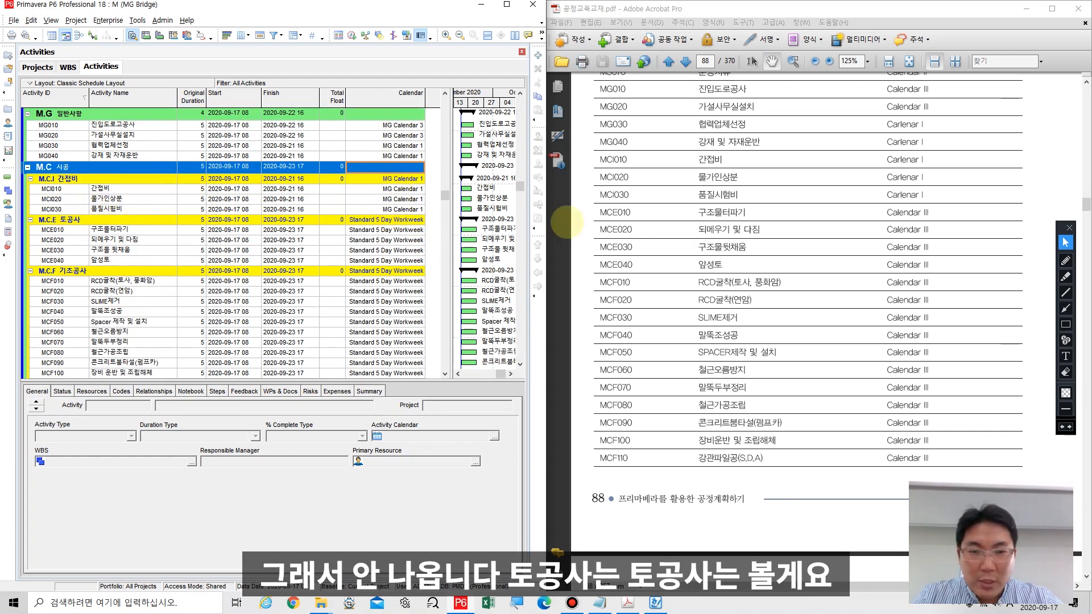
{"action": "scroll", "coordinate": [835, 339], "scroll_direction": "down", "scroll_amount": 3}
{"action": "scroll", "coordinate": [839, 270], "scroll_direction": "down", "scroll_amount": 1}
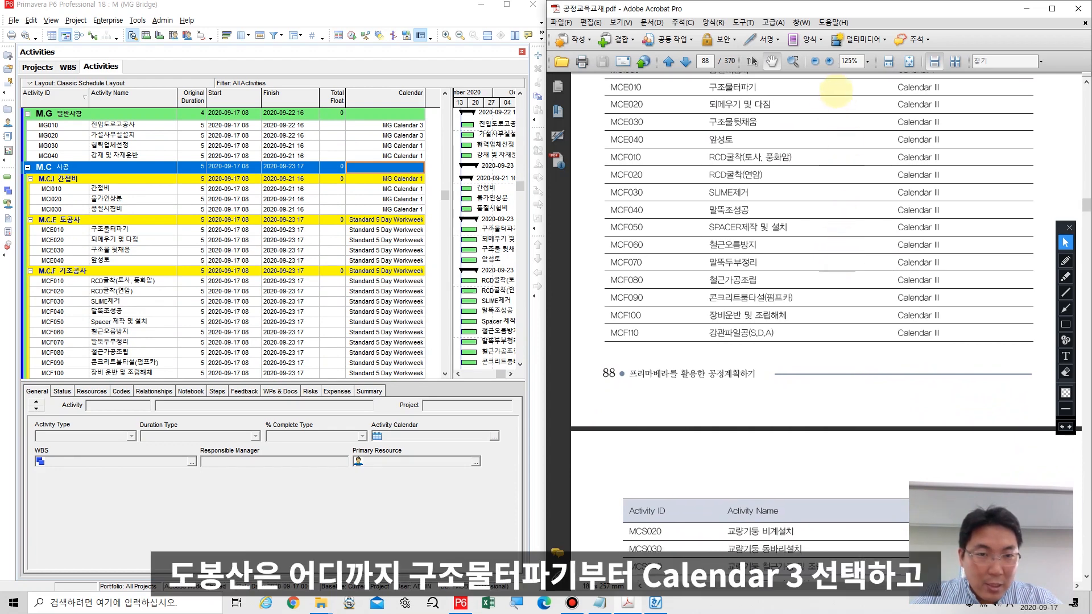
{"action": "left_click", "coordinate": [398, 230]}
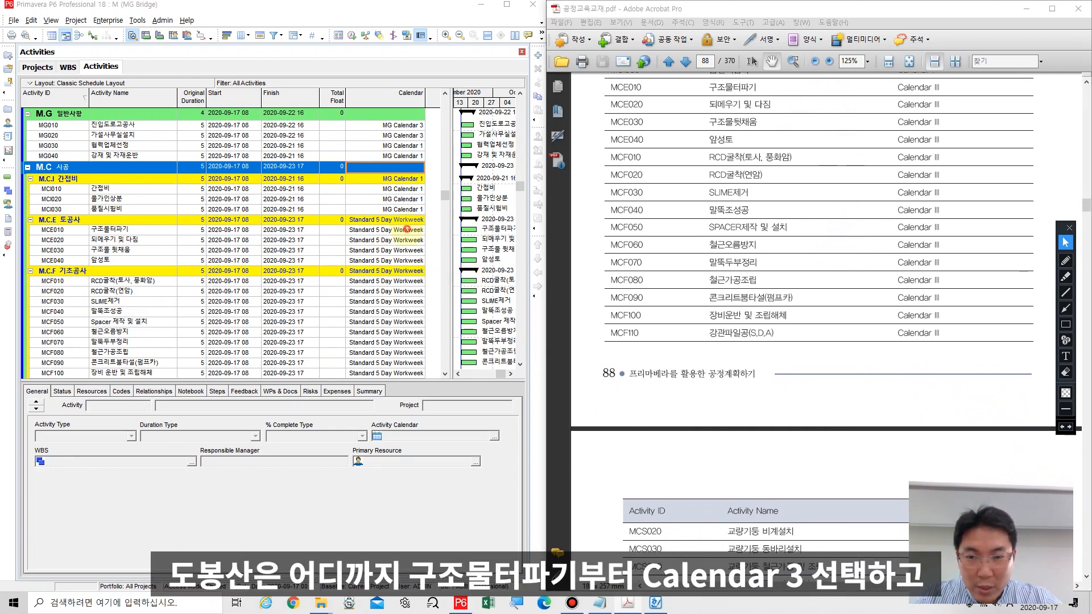
{"action": "left_click", "coordinate": [420, 230]}
{"action": "left_click", "coordinate": [506, 300]}
{"action": "double_click", "coordinate": [505, 300]}
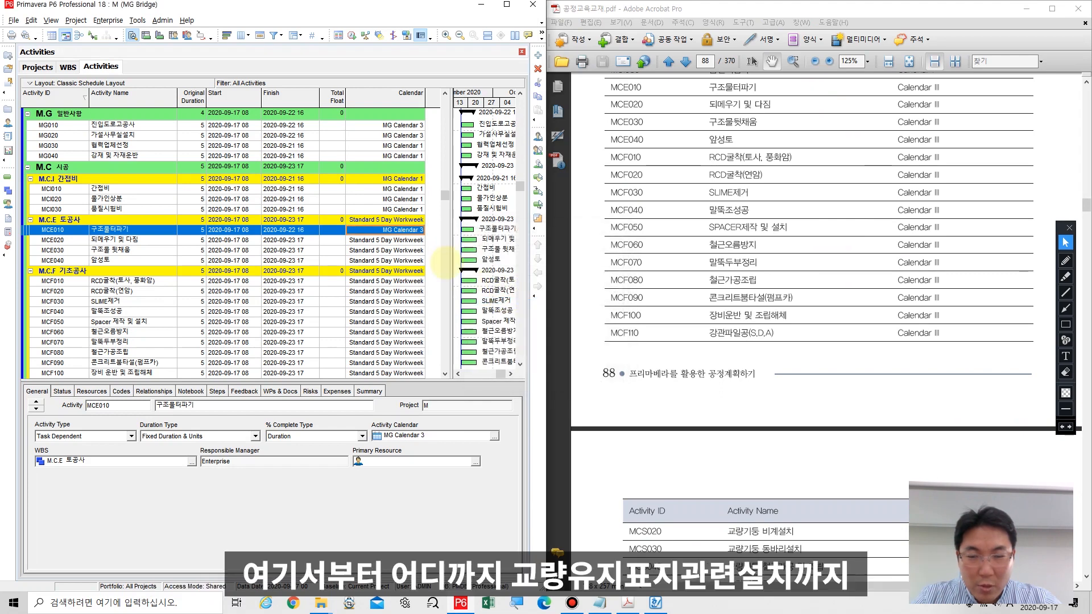
- Fill MG Calendar 3 down from MCE010 through MCW050, the textbook's last consecutive Calendar III activity
{"action": "scroll", "coordinate": [227, 256], "scroll_direction": "down", "scroll_amount": 2}
{"action": "scroll", "coordinate": [868, 446], "scroll_direction": "down", "scroll_amount": 10}
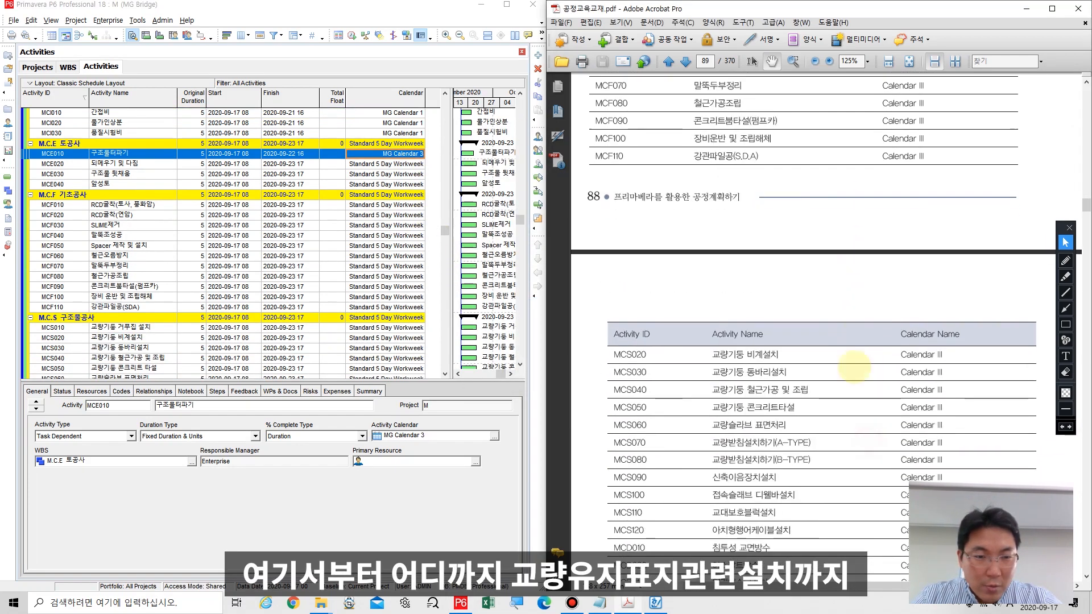
{"action": "scroll", "coordinate": [837, 353], "scroll_direction": "down", "scroll_amount": 3}
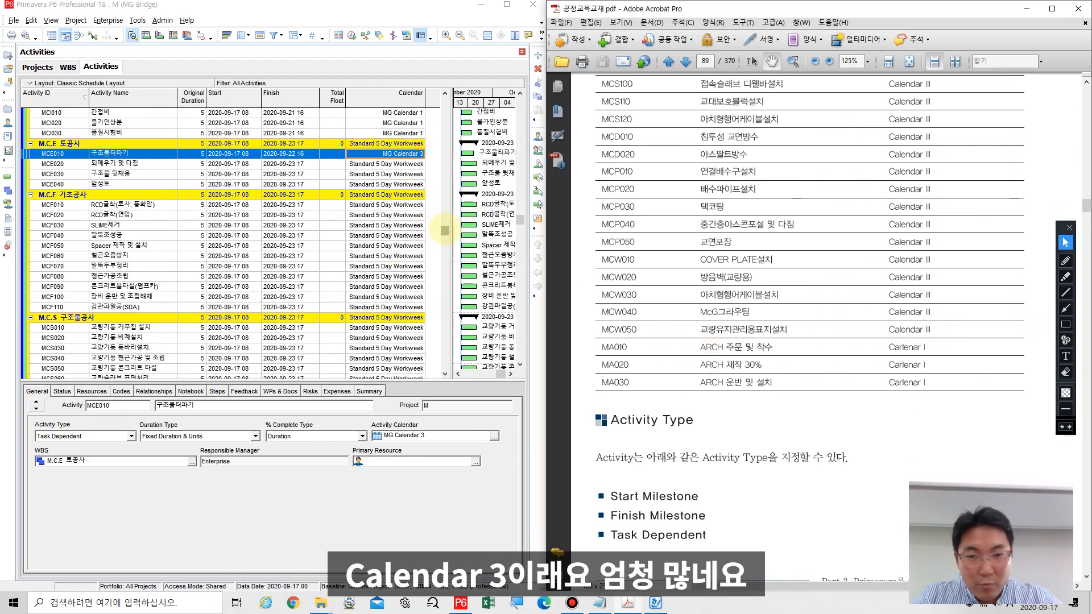
{"action": "left_click_drag", "start_coordinate": [445, 230], "coordinate": [445, 364]}
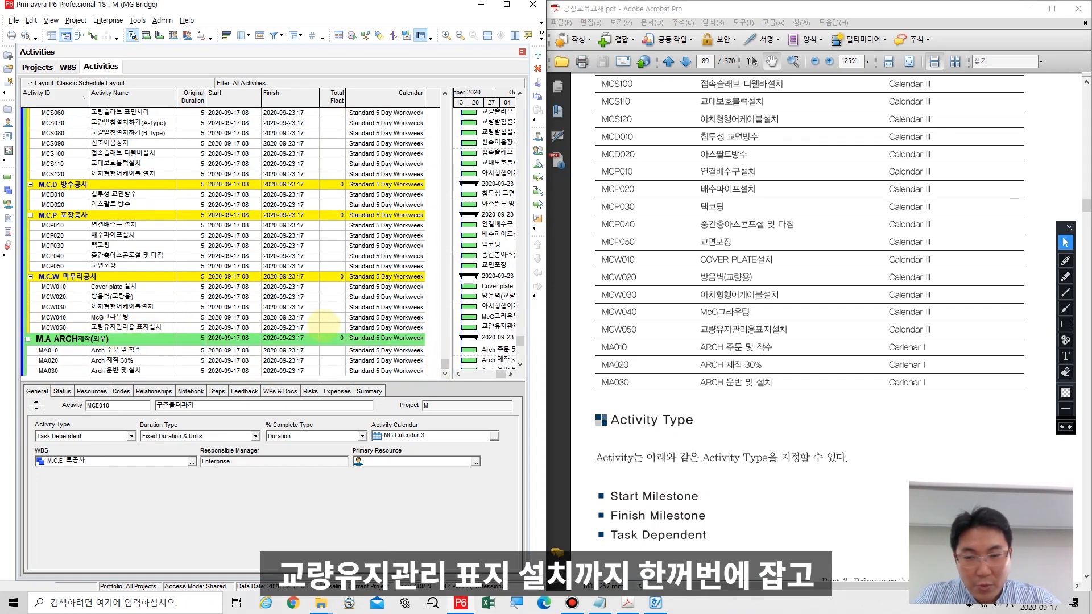
{"action": "left_click", "coordinate": [400, 327], "text": "shift"}
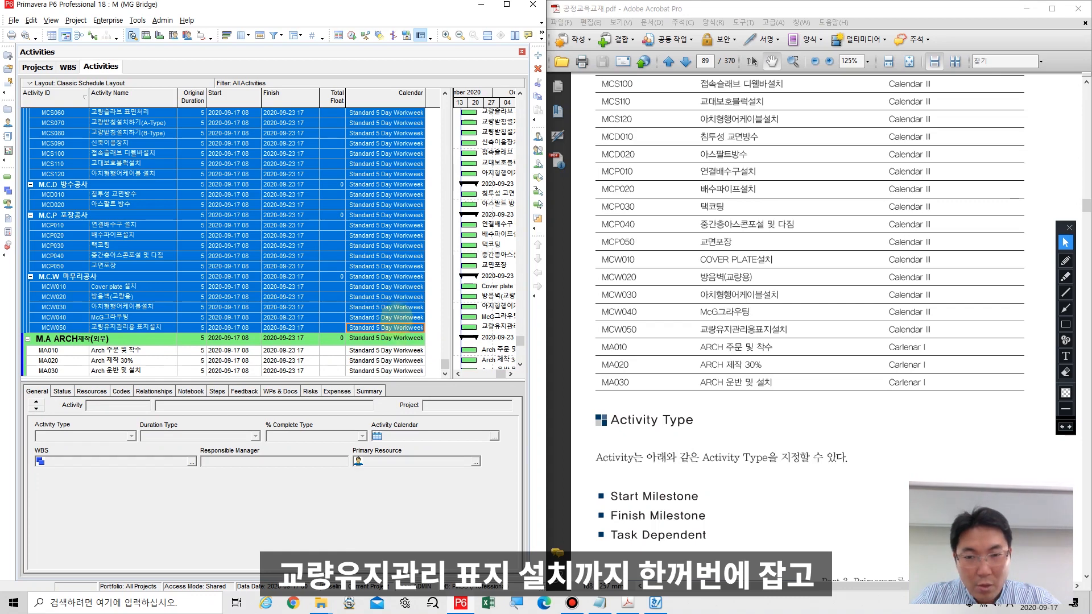
{"action": "right_click", "coordinate": [411, 276]}
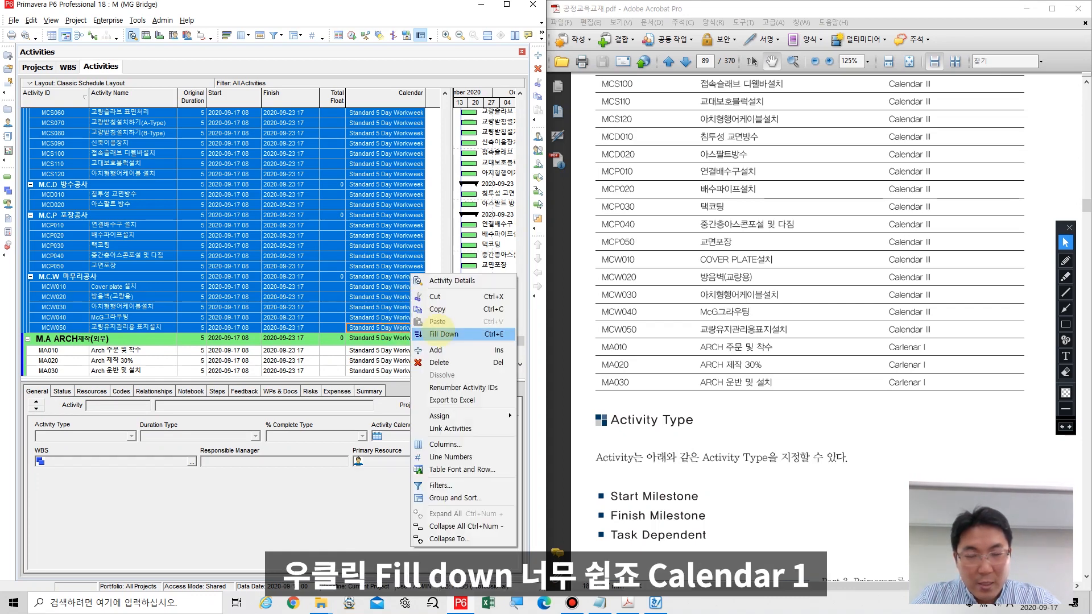
{"action": "left_click", "coordinate": [441, 334]}
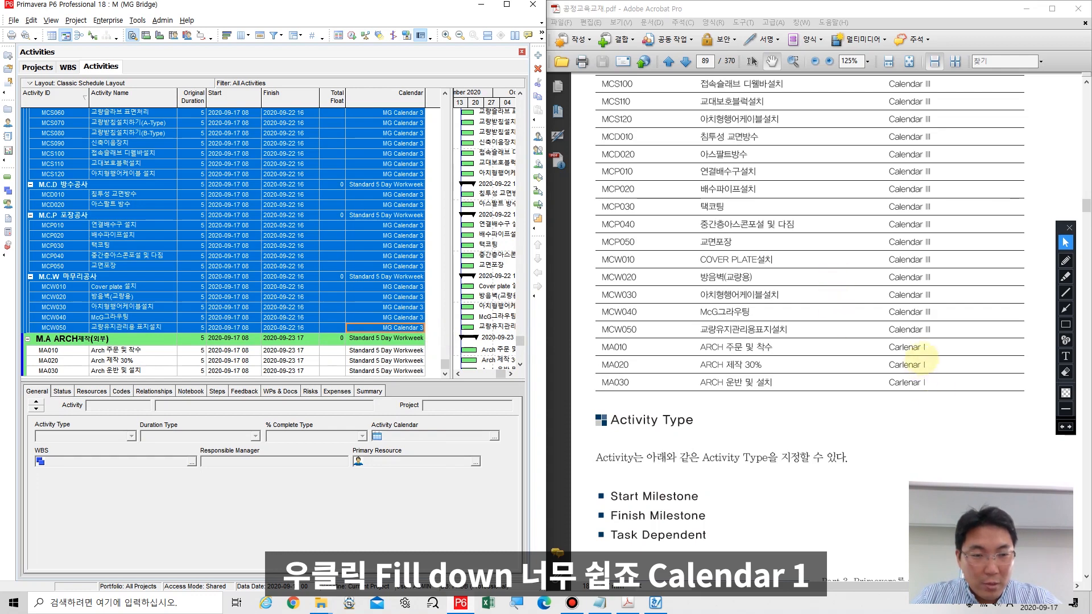
- Assign MG Calendar 1 to activity MA010 and fill it down through MA030 in the Calendar column
{"action": "left_click", "coordinate": [400, 350]}
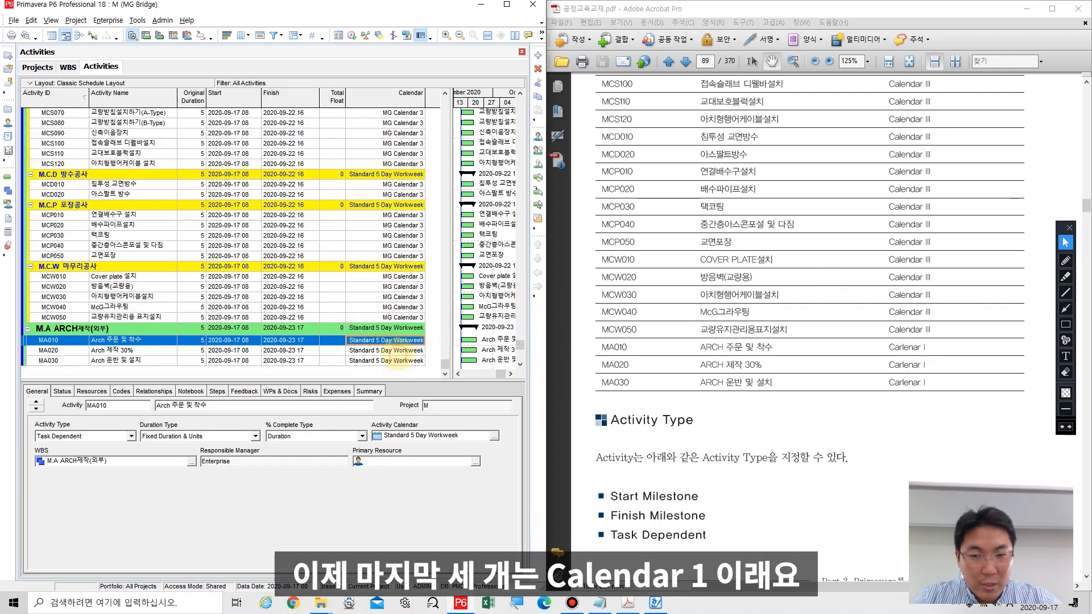
{"action": "double_click", "coordinate": [401, 342]}
{"action": "double_click", "coordinate": [515, 280]}
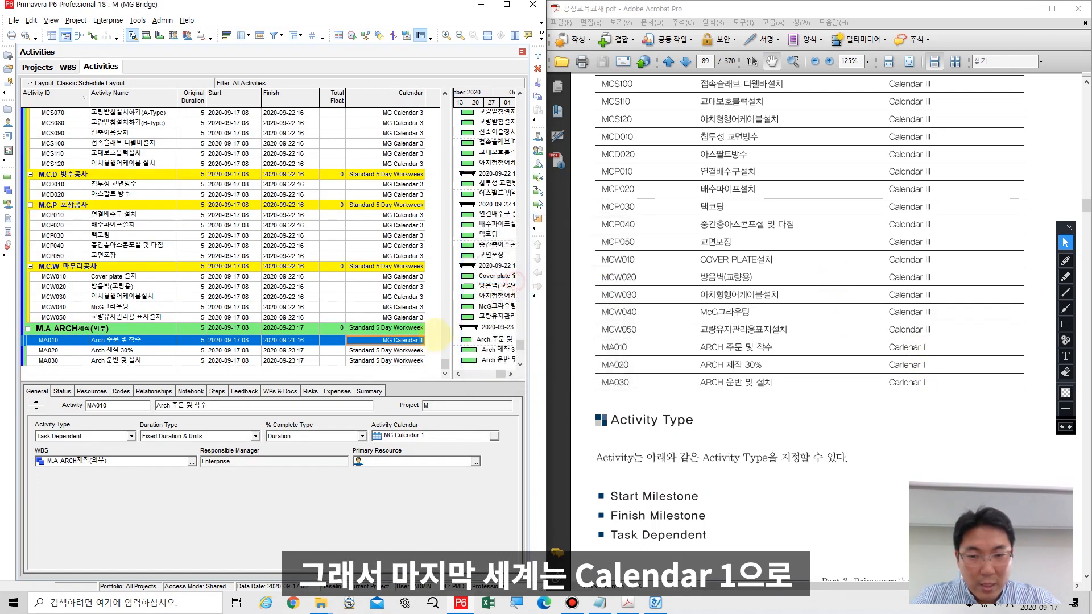
{"action": "left_click", "coordinate": [402, 370], "text": "shift"}
{"action": "right_click", "coordinate": [403, 370]}
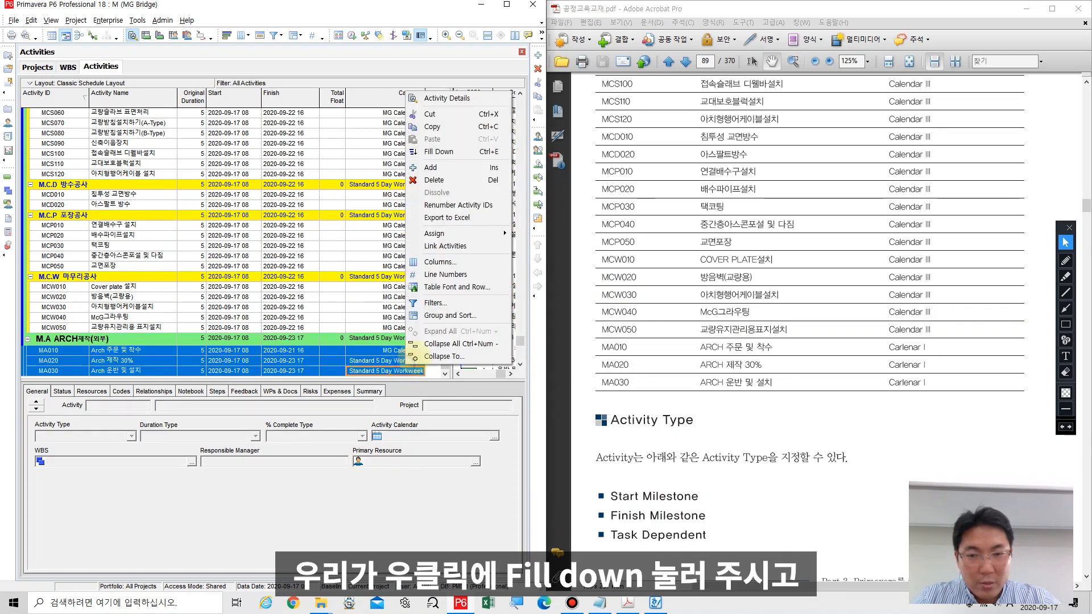
{"action": "left_click", "coordinate": [444, 153]}
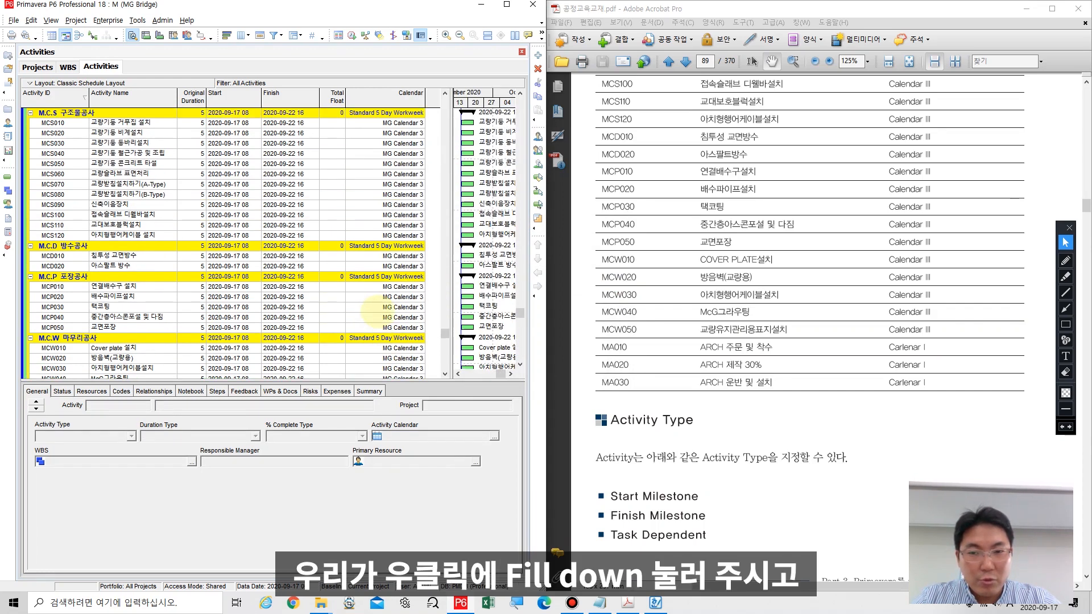
- Refresh the activity table and review the assigned calendars back up to the MG Bridge project row
{"action": "key", "text": "F5"}
{"action": "scroll", "coordinate": [367, 312], "scroll_direction": "up", "scroll_amount": 10}
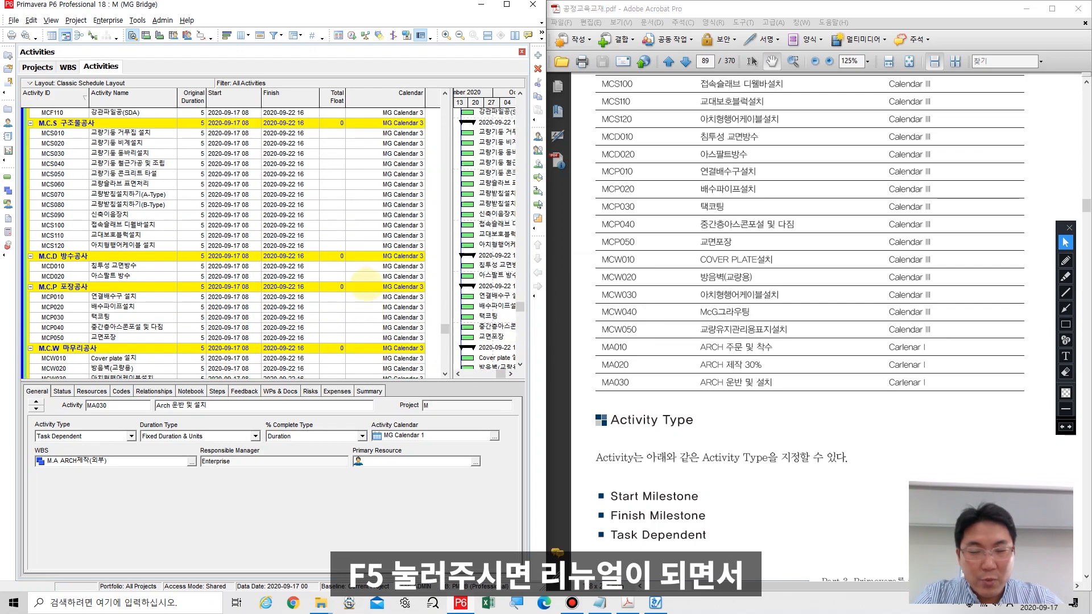
{"action": "scroll", "coordinate": [353, 282], "scroll_direction": "up", "scroll_amount": 3}
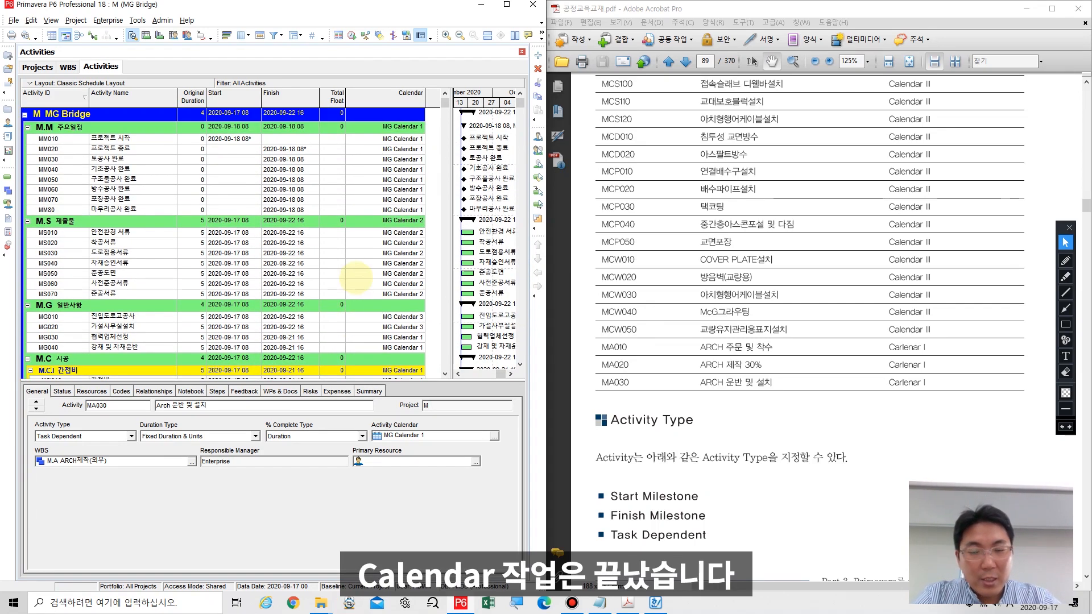